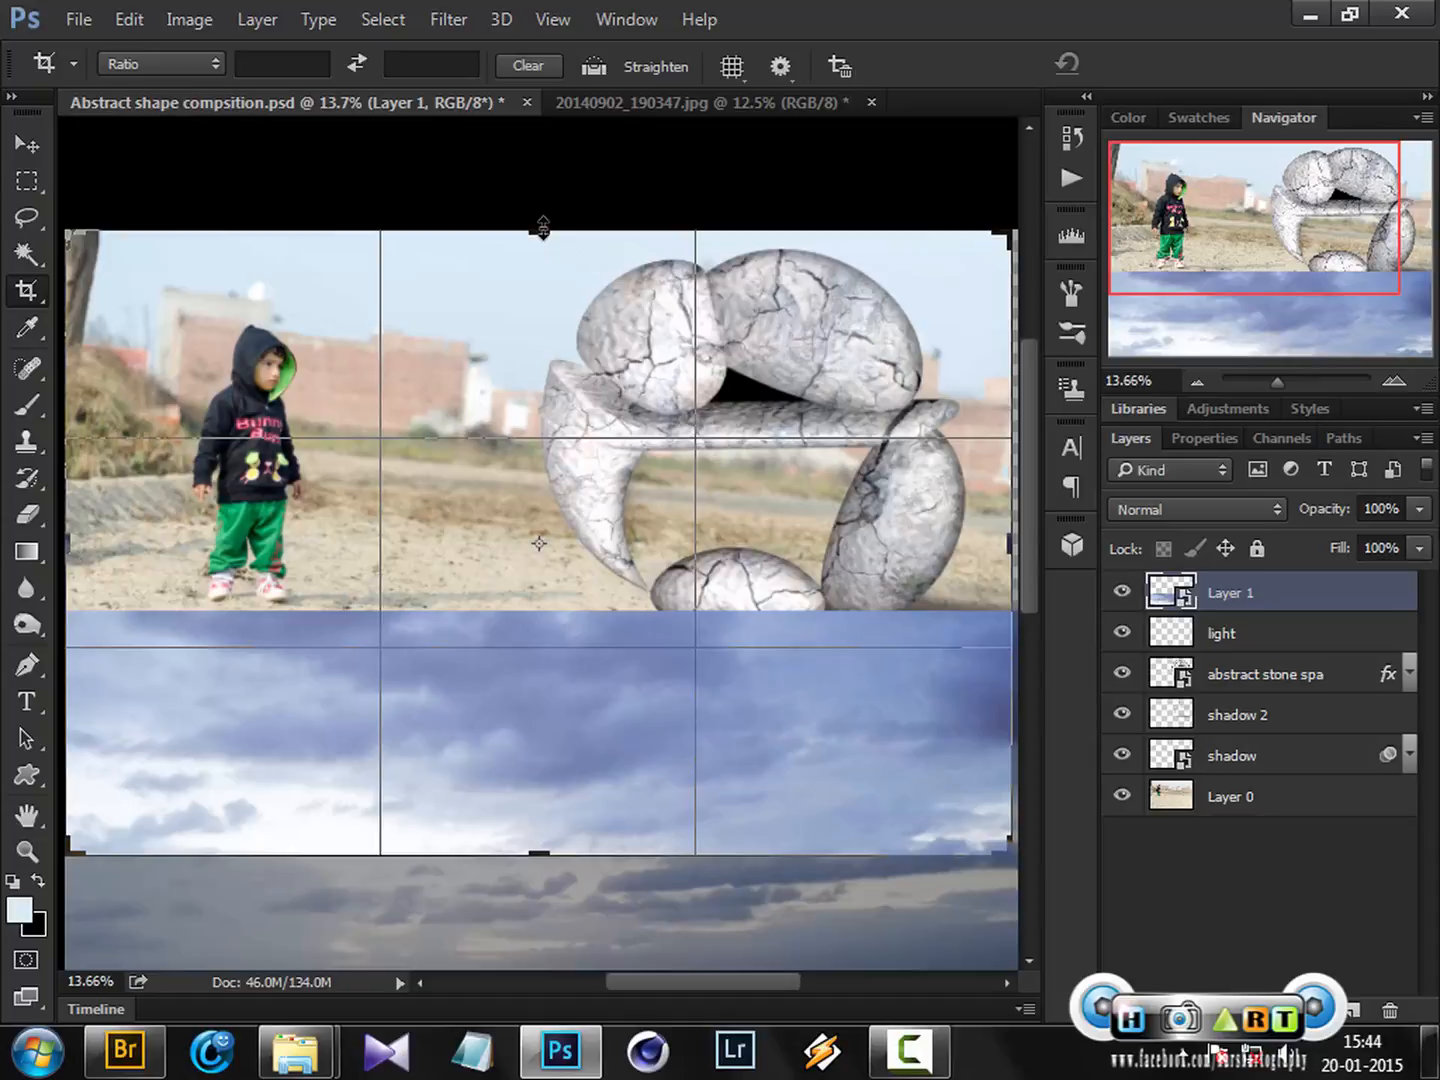
Step: Extend the canvas upward with the Crop tool and move the city skyline layer (Layer 1) up to fill the new top area
left_click_drag(544, 228, 547, 152)
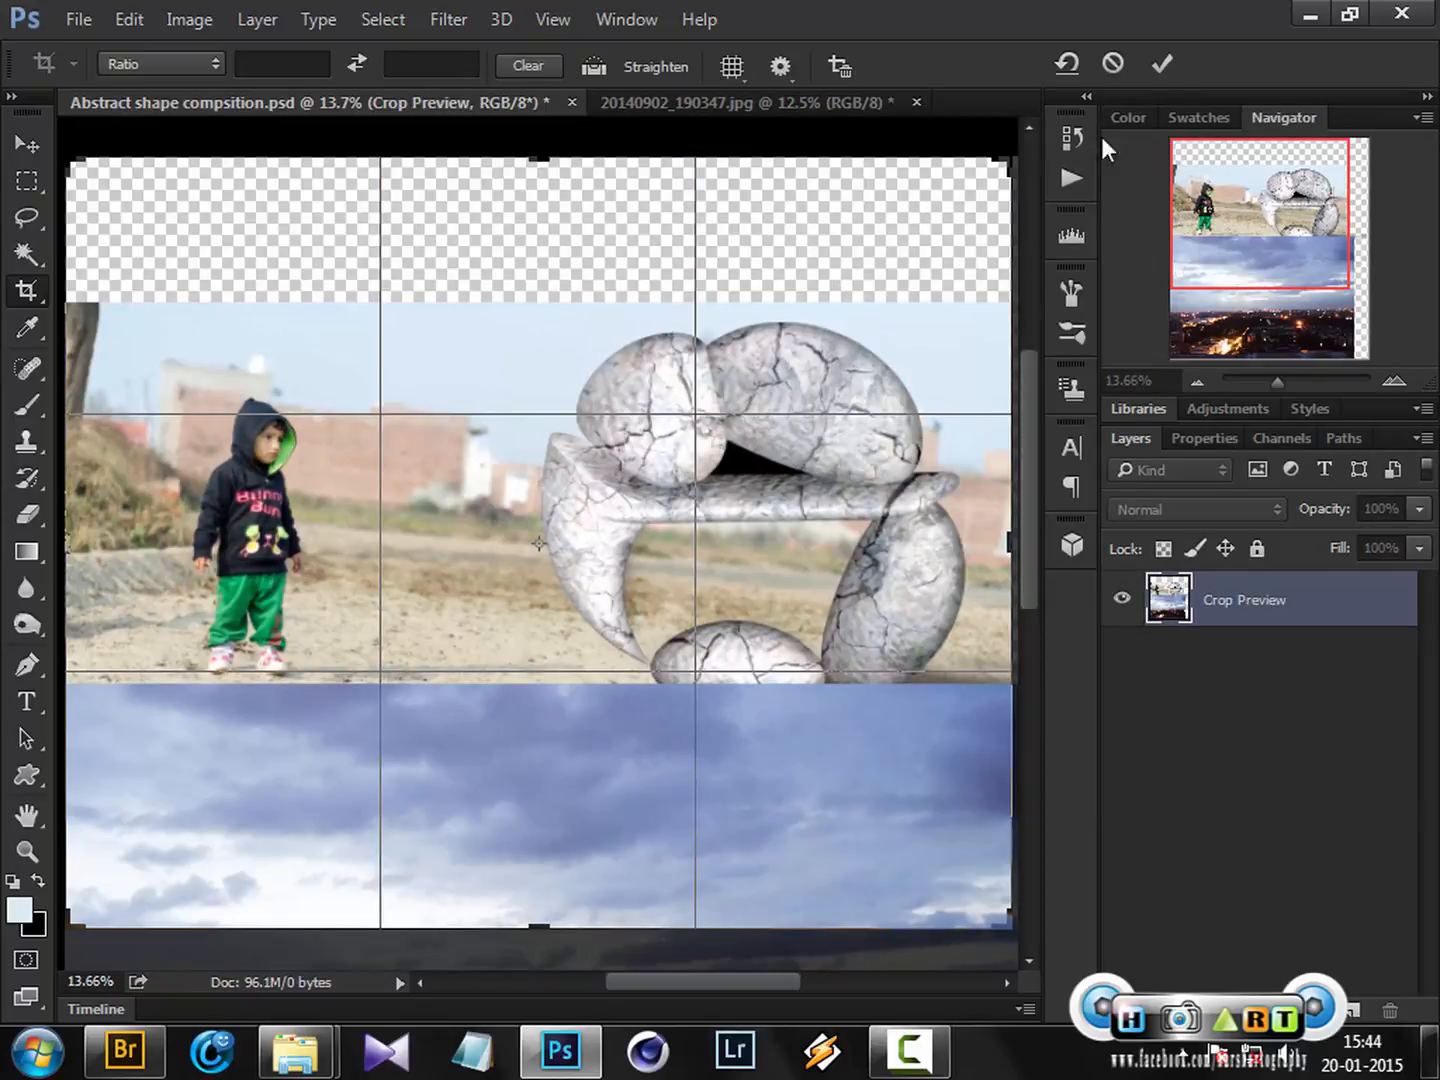
left_click(1164, 65)
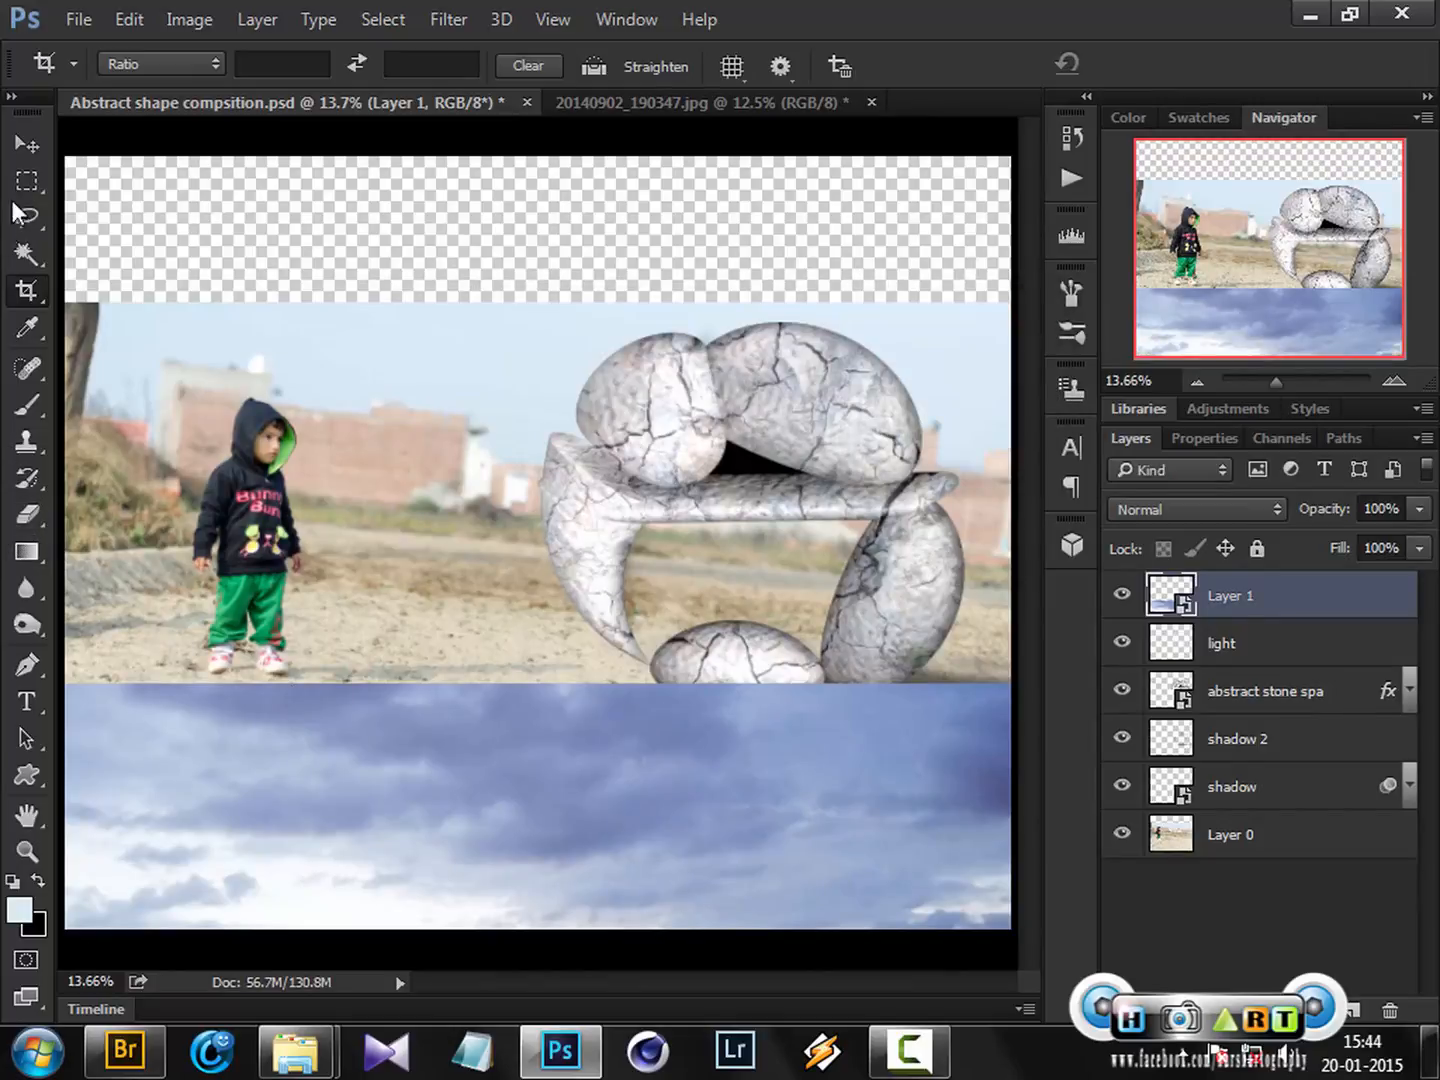
left_click(28, 152)
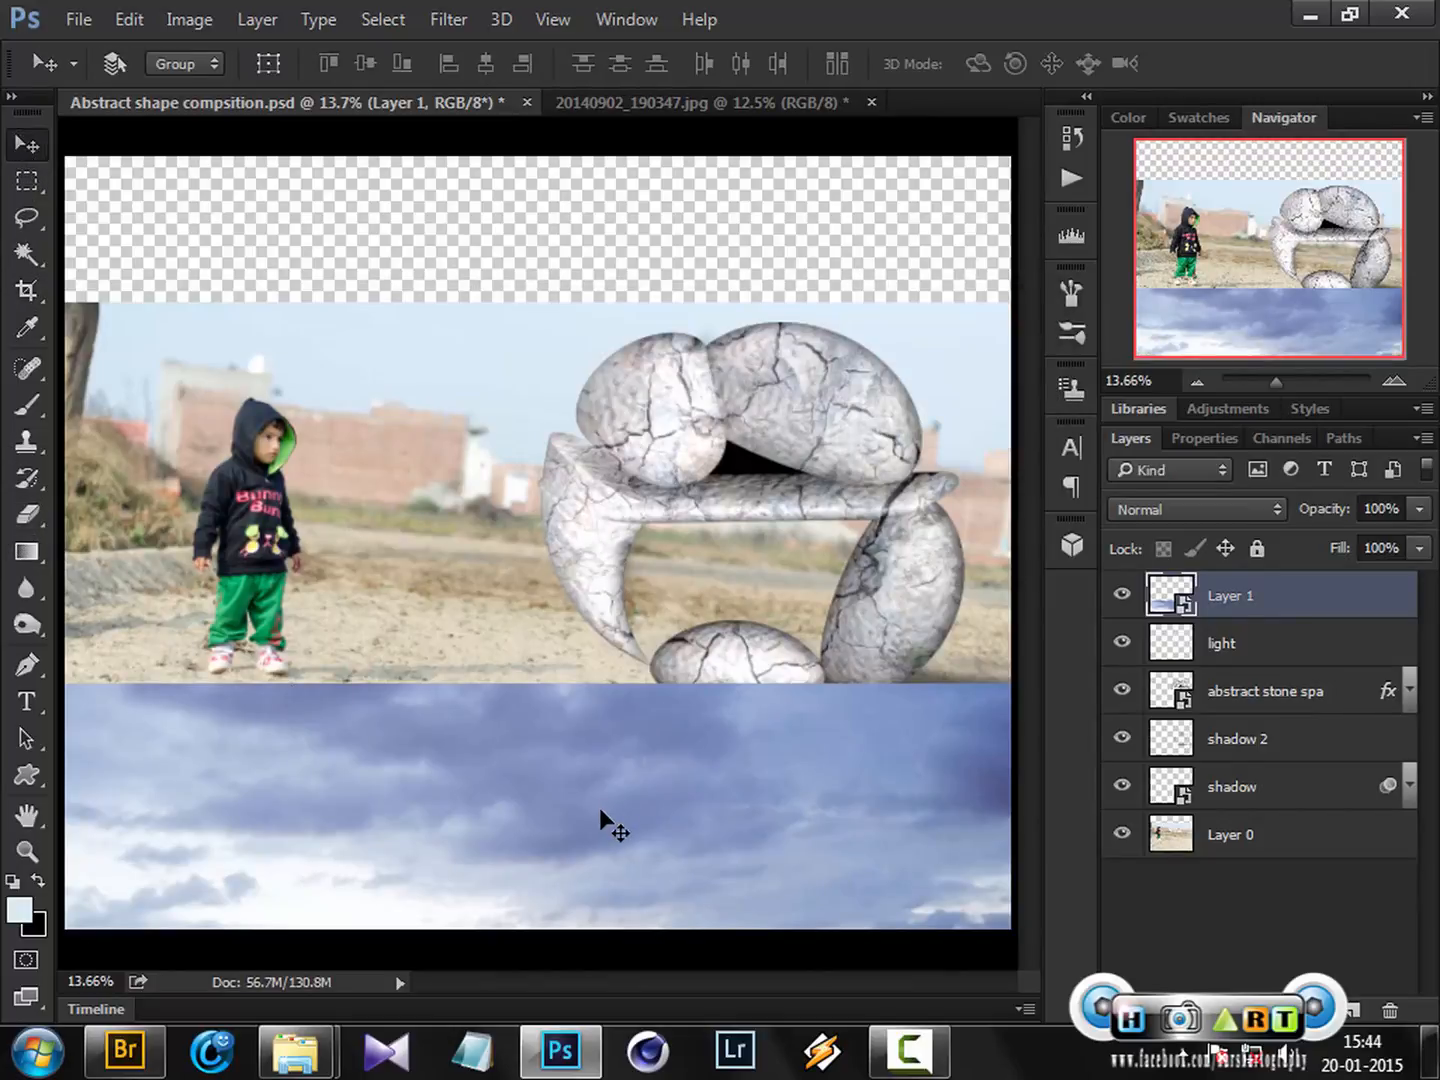
left_click_drag(599, 807, 601, 290)
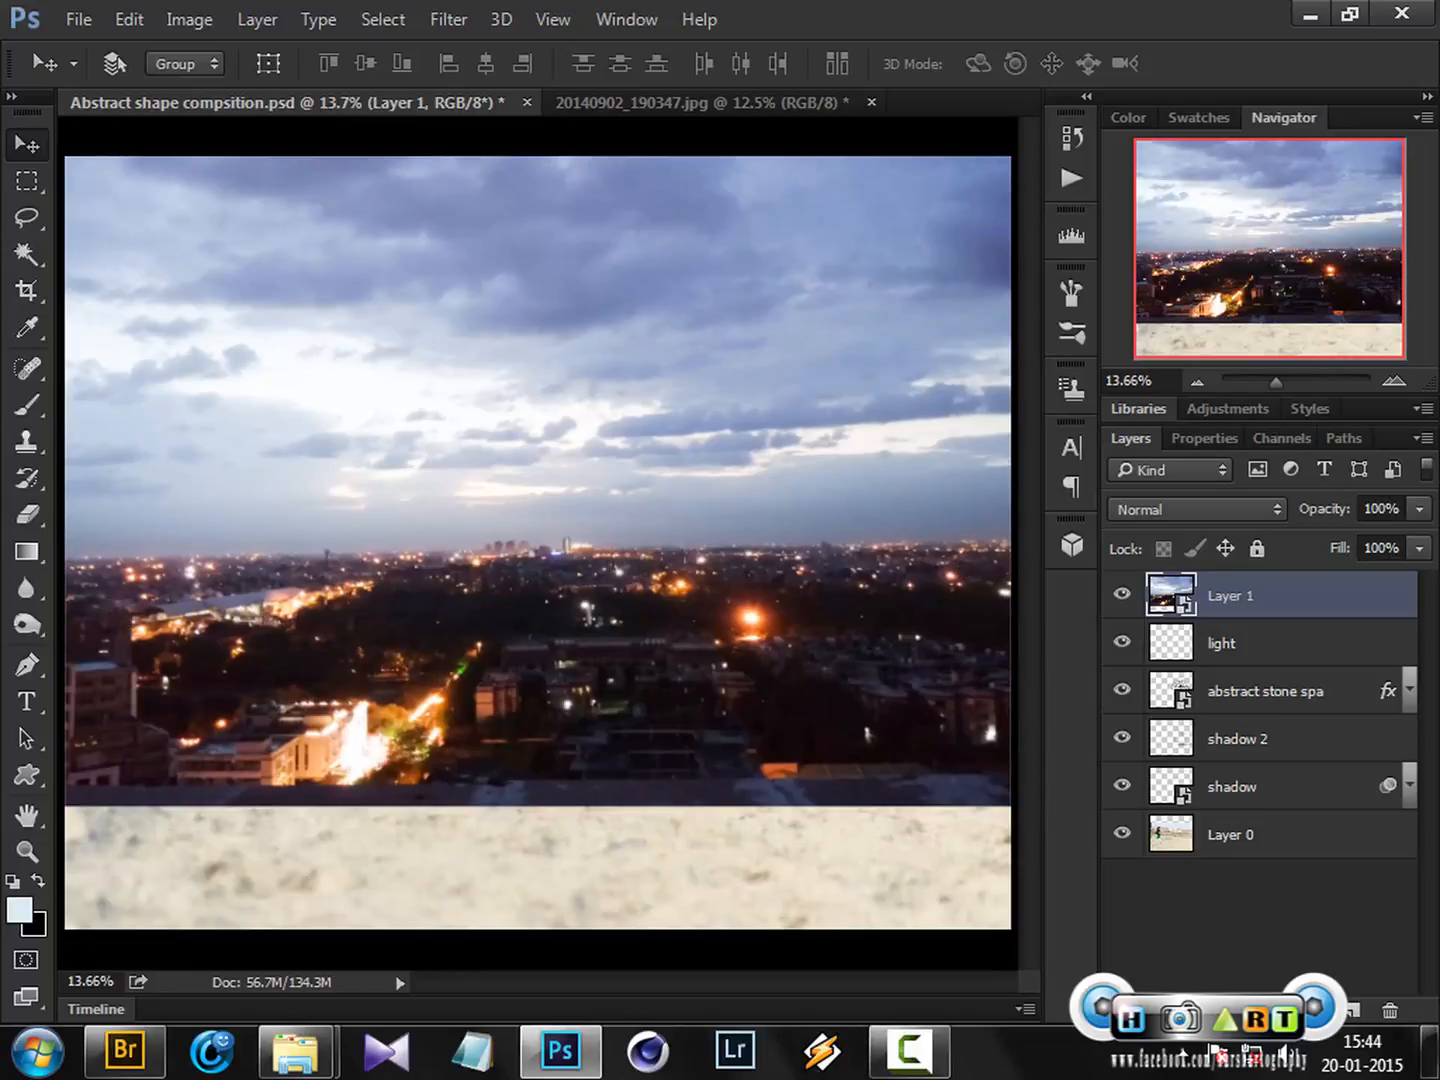
Step: Add a layer mask to Layer 1 and blend its lower part into the sand with a white-to-black linear gradient across the horizon
left_click(1242, 1011)
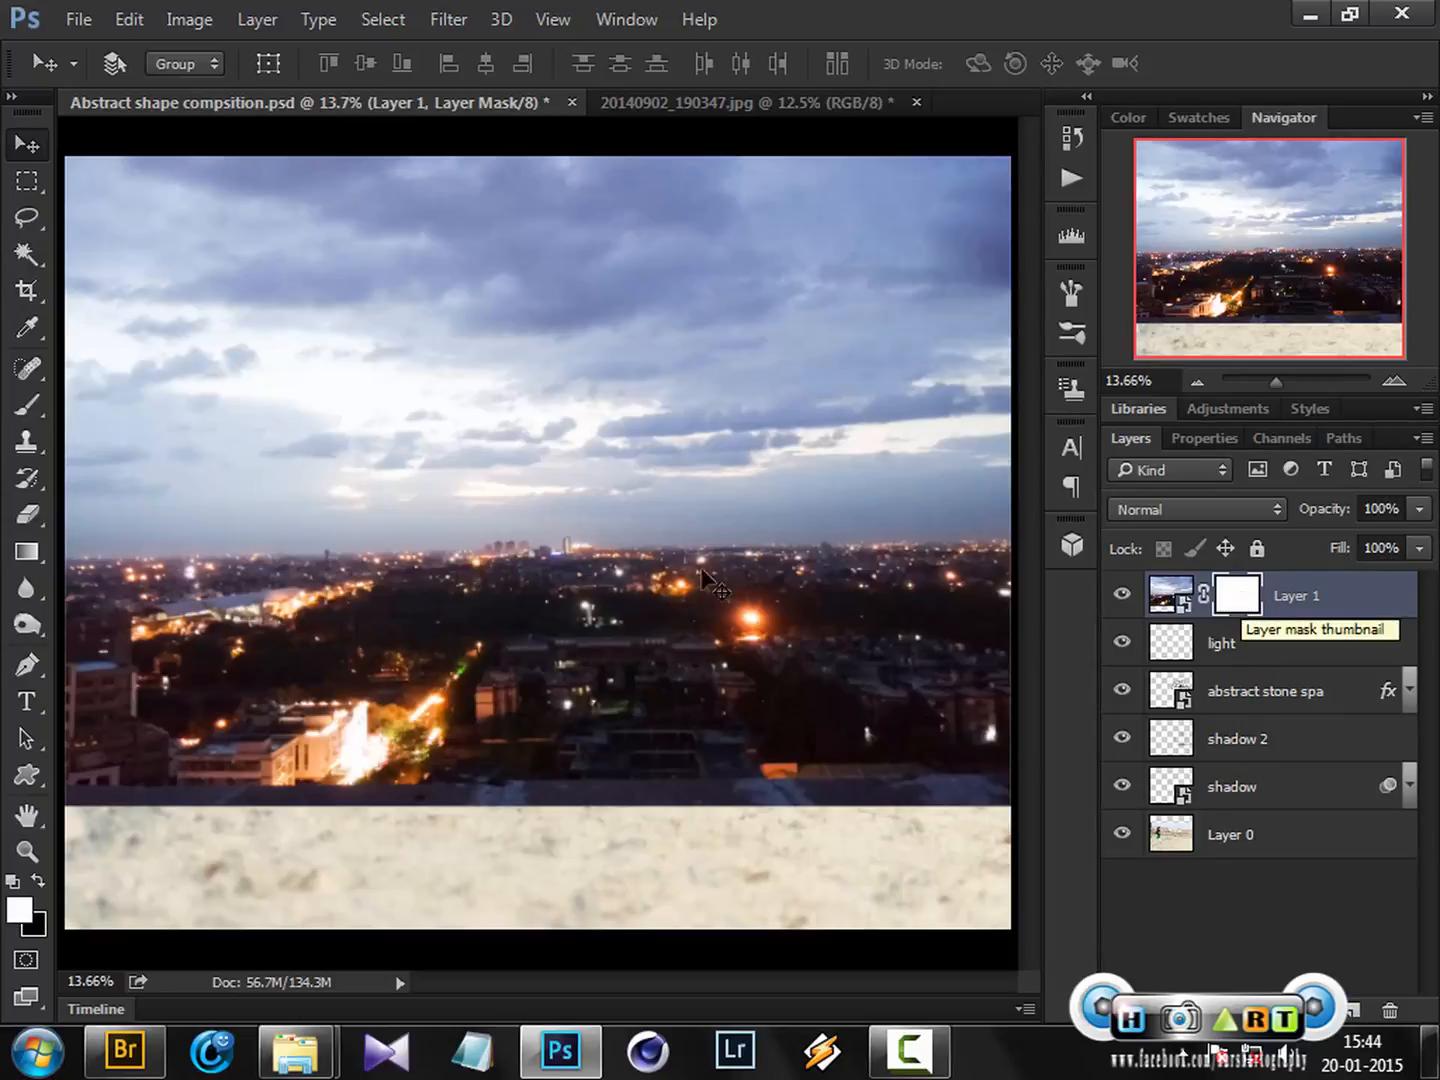
left_click(27, 552)
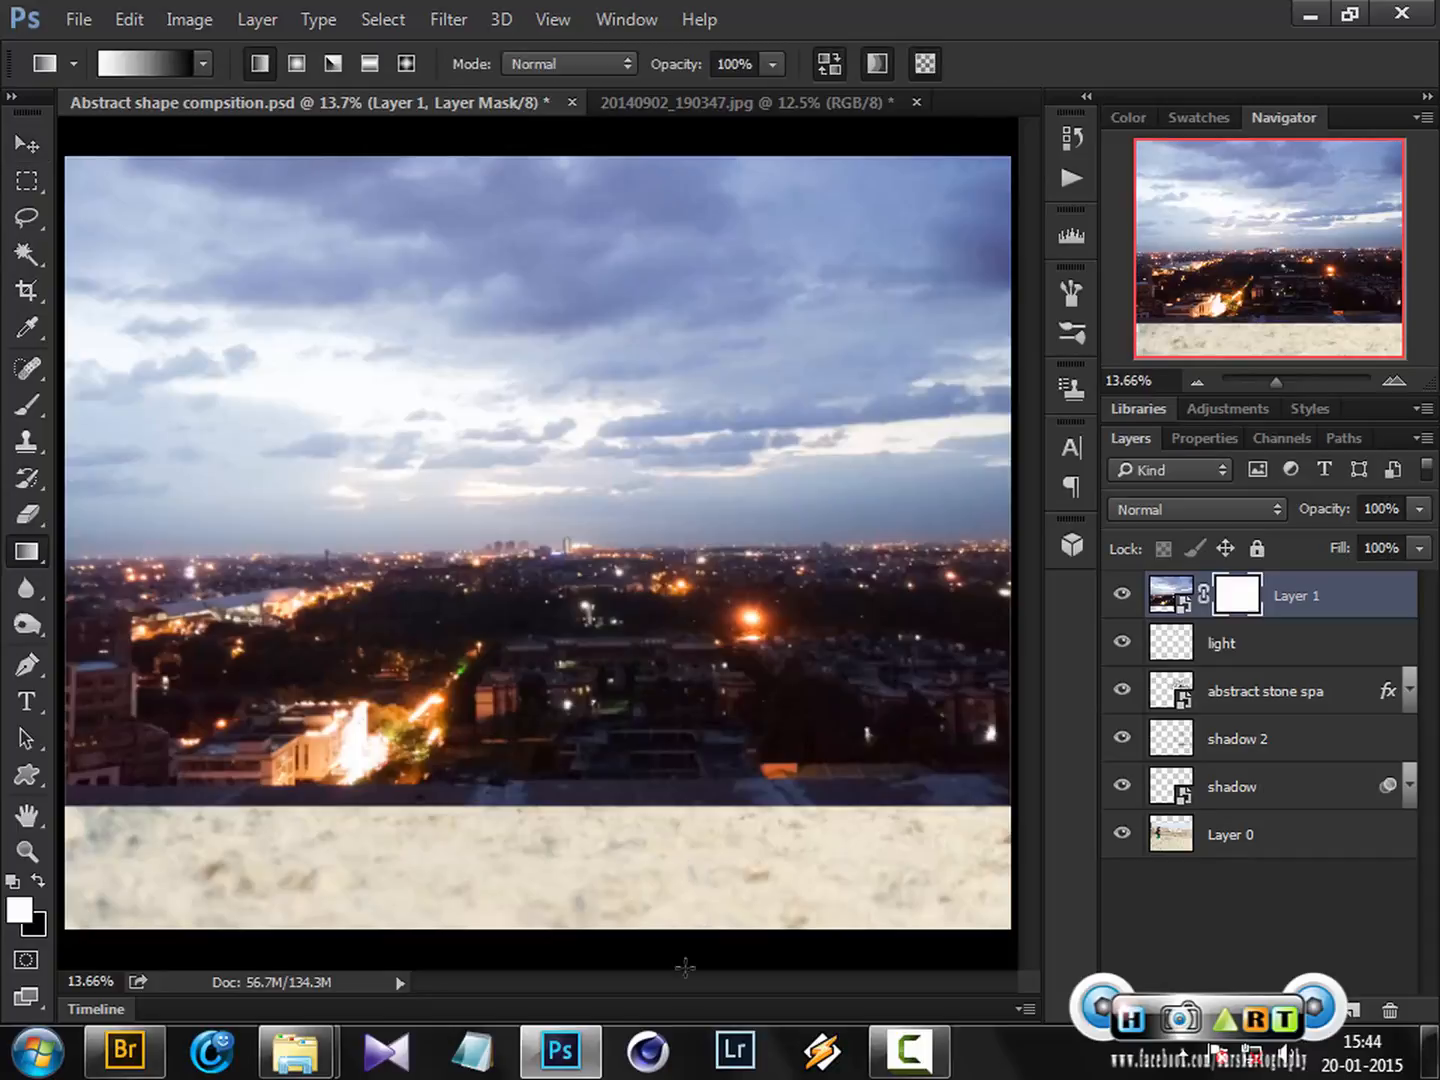
left_click_drag(501, 937, 506, 465)
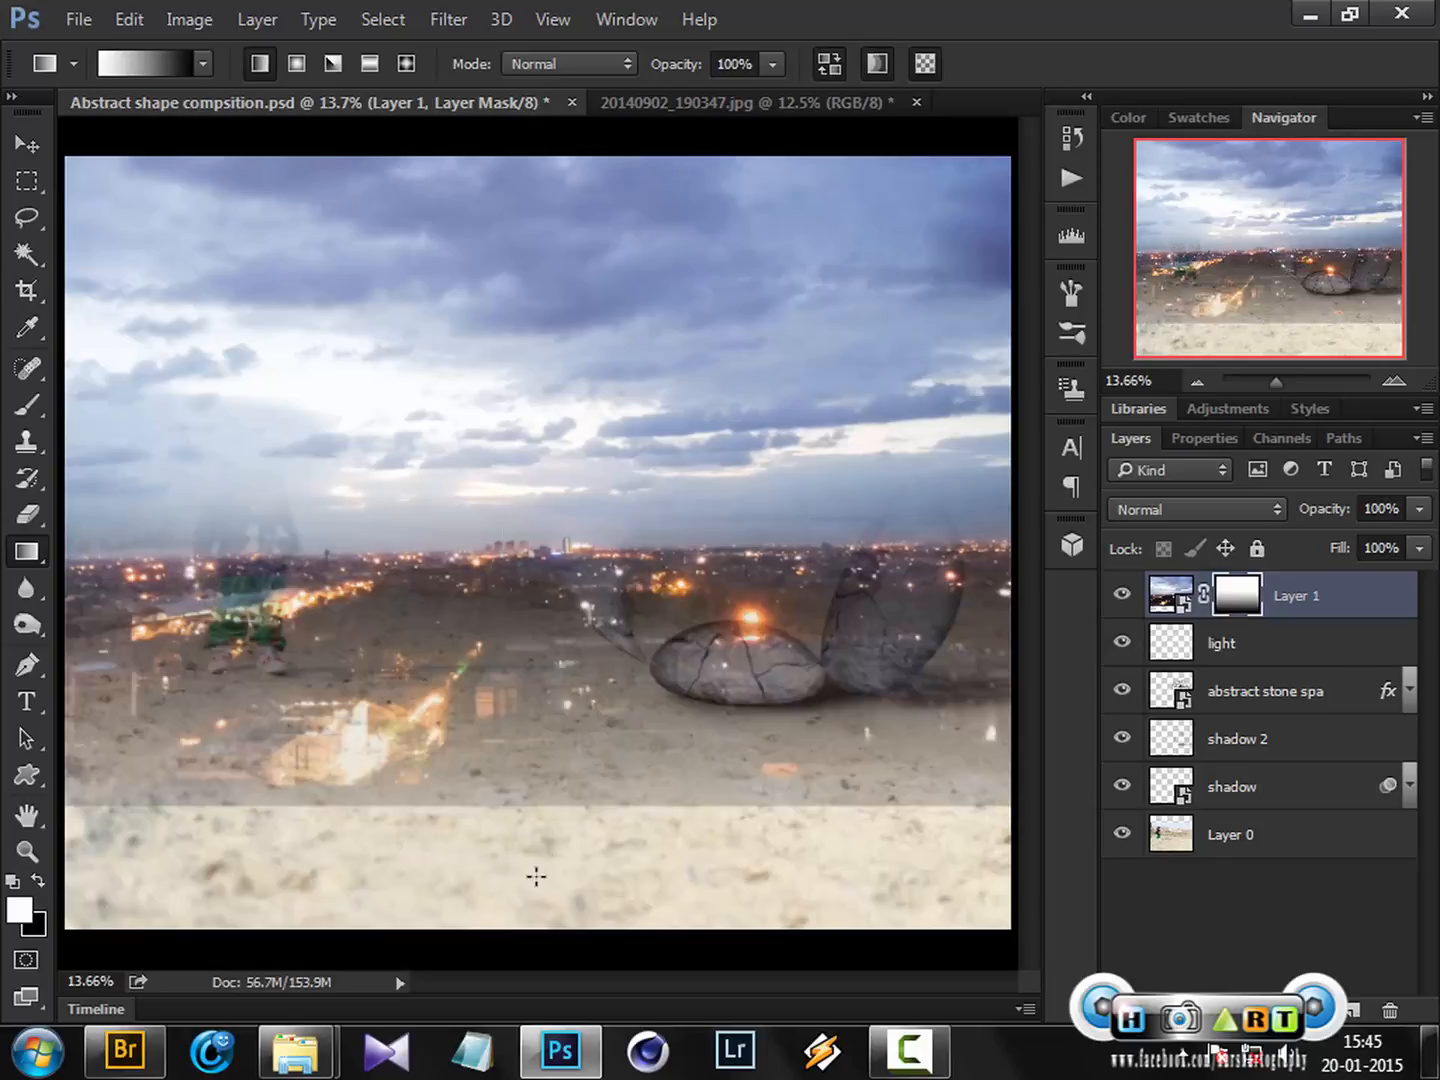
left_click_drag(535, 874, 526, 766)
left_click_drag(516, 874, 473, 463)
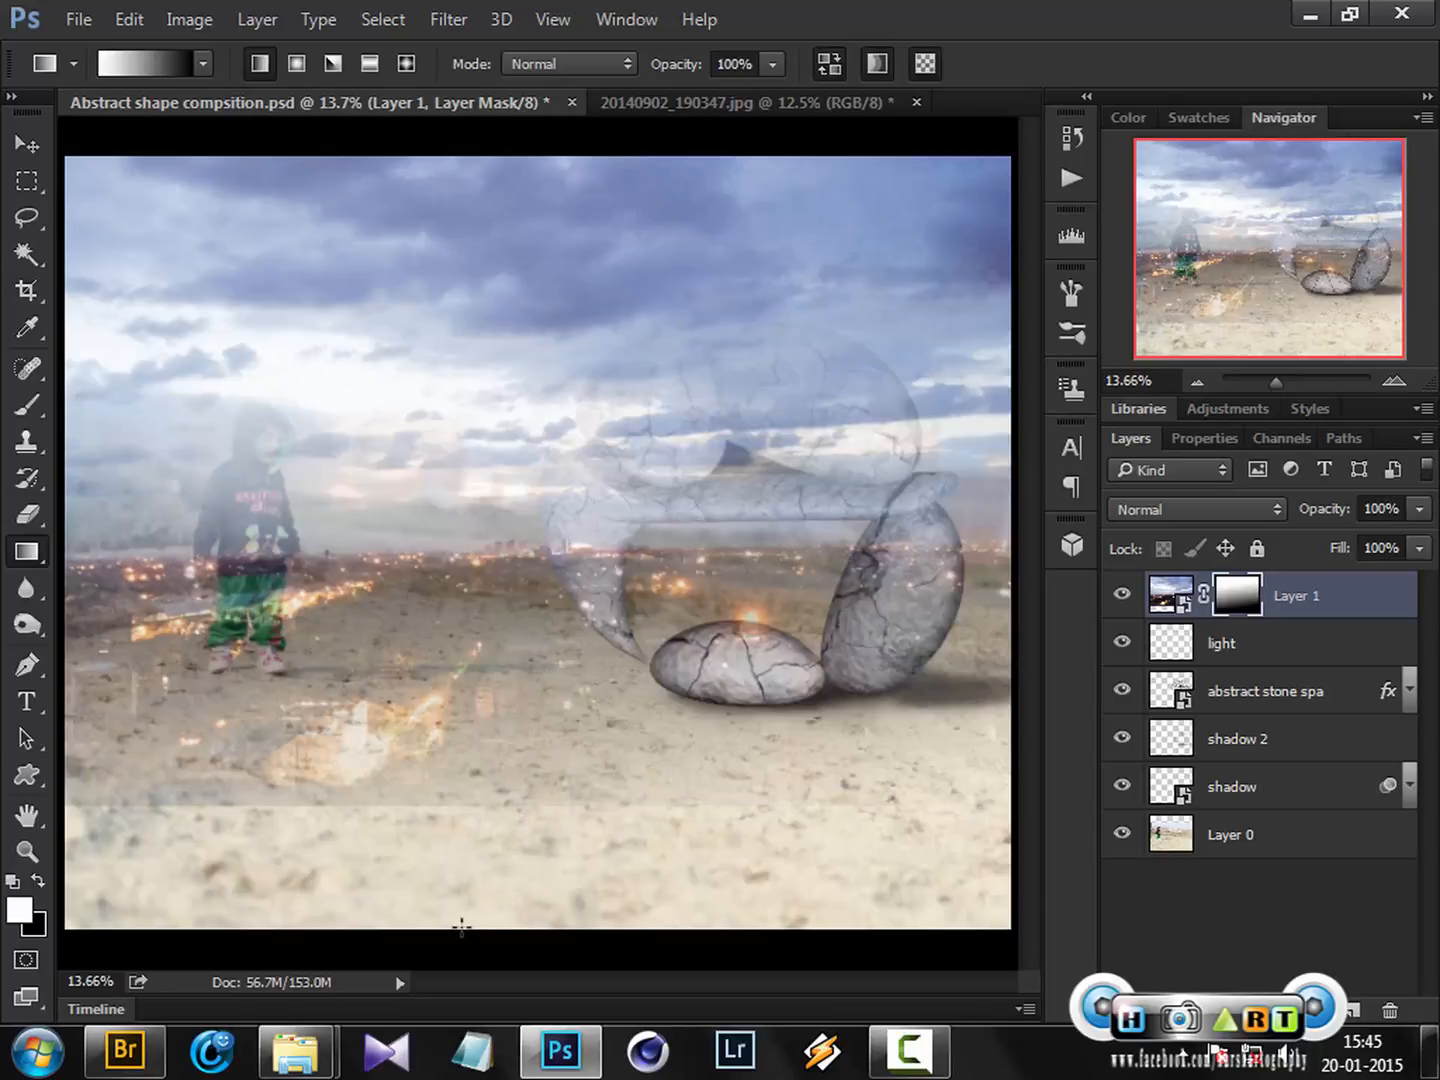
left_click_drag(287, 920, 274, 665)
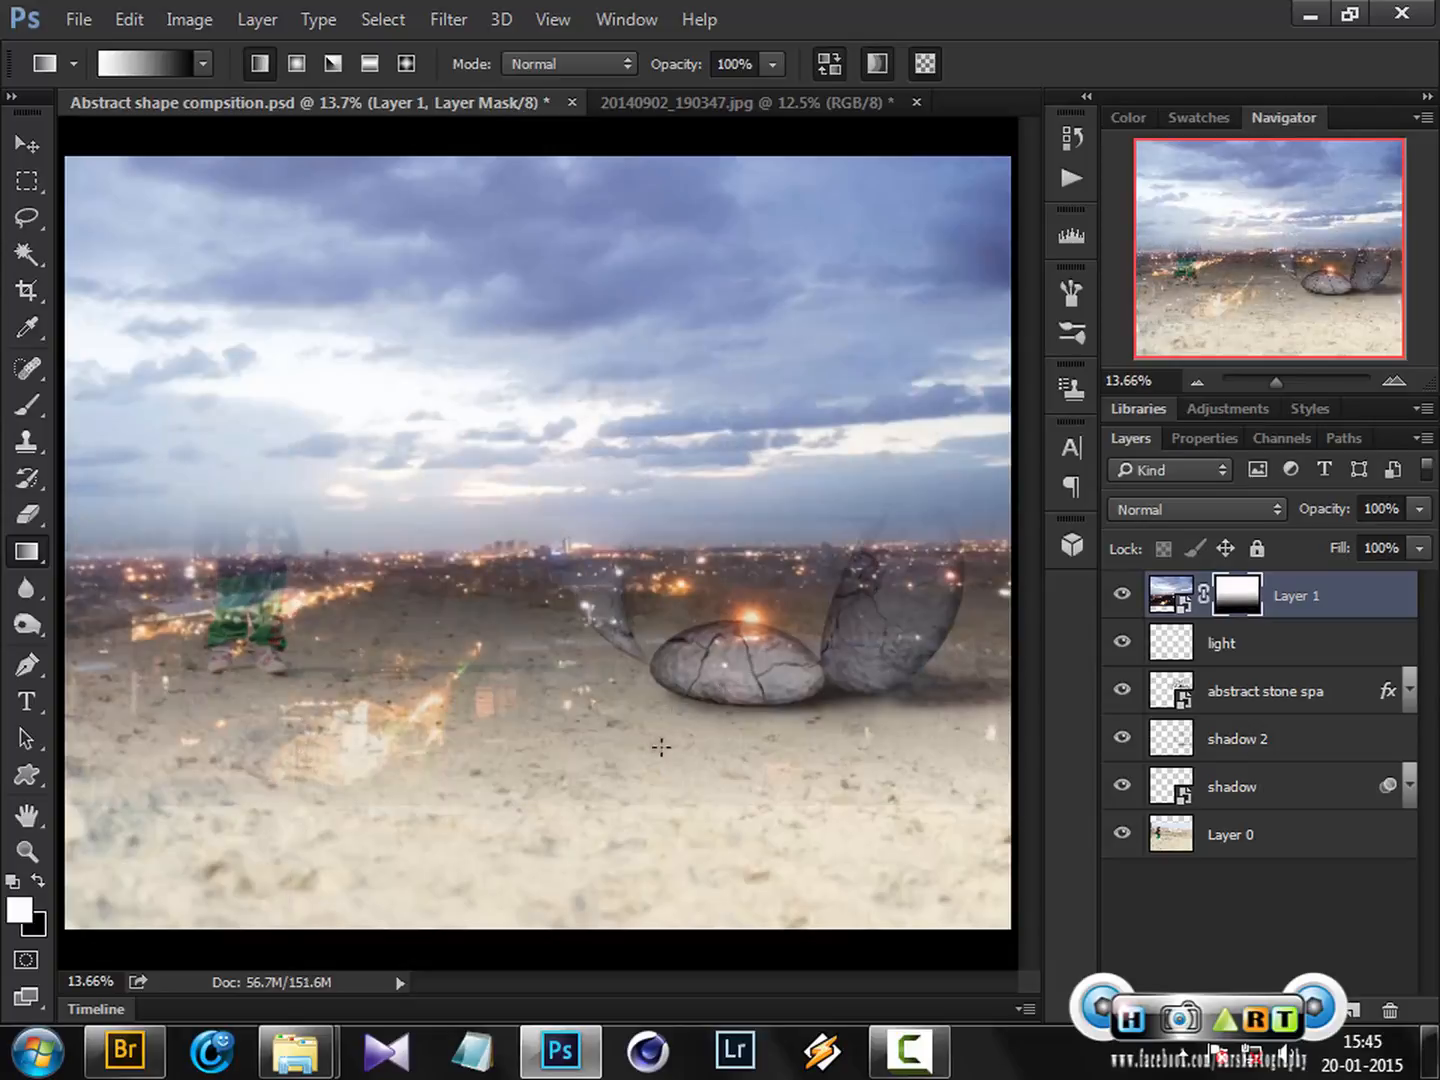
left_click_drag(612, 458, 628, 662)
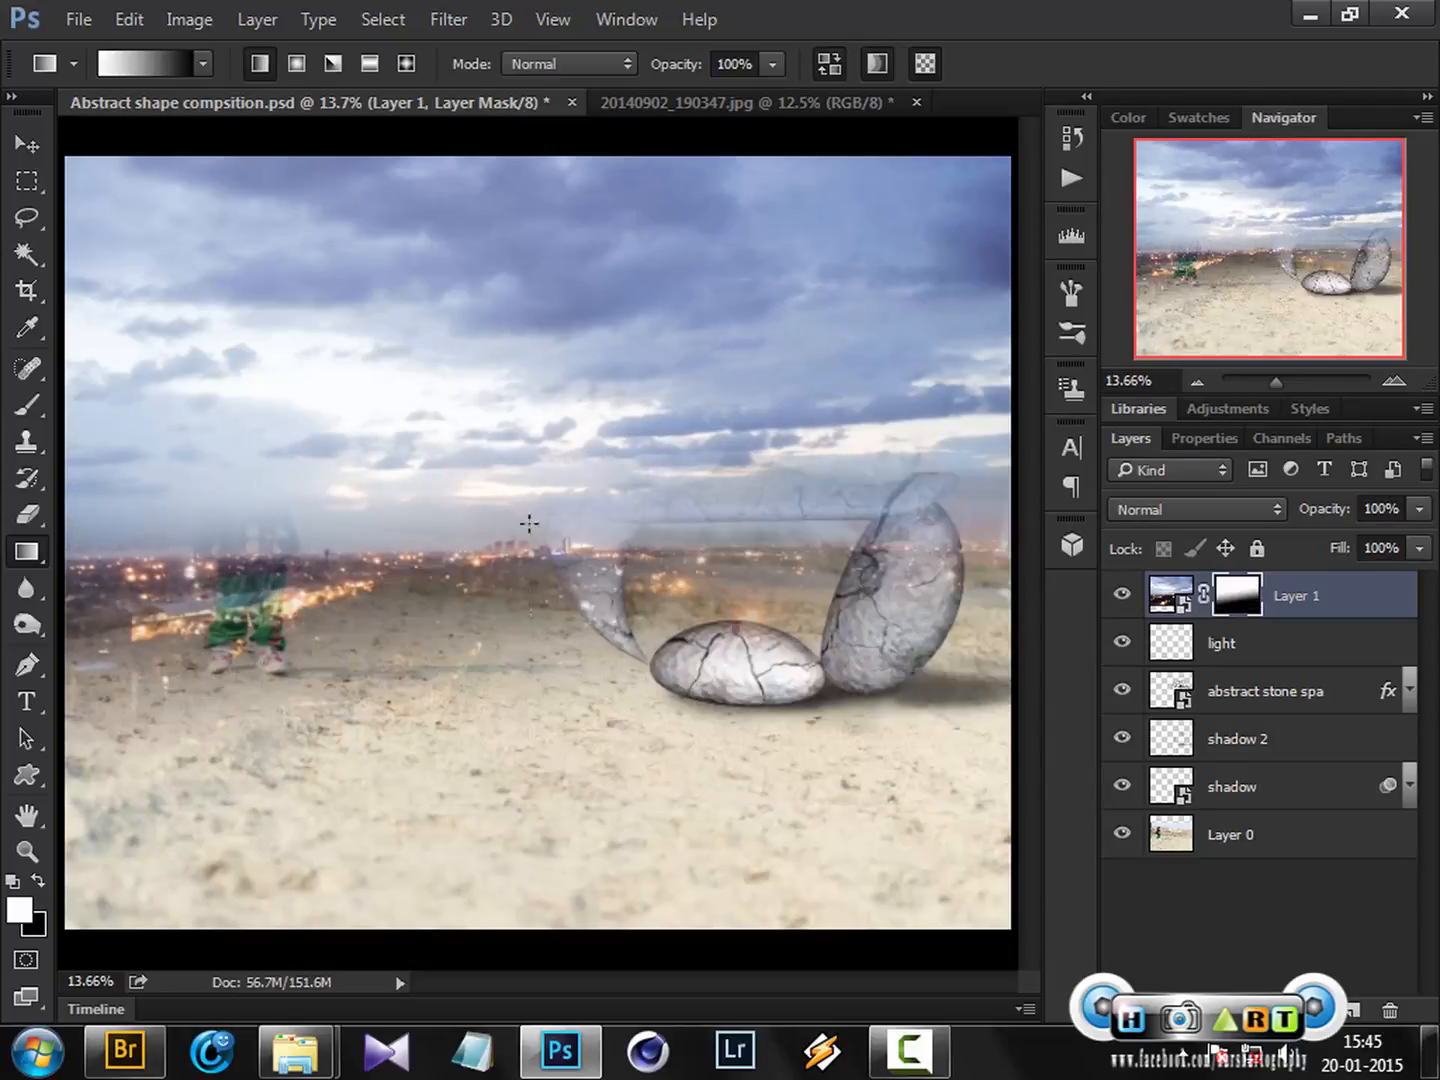
left_click_drag(529, 523, 529, 650)
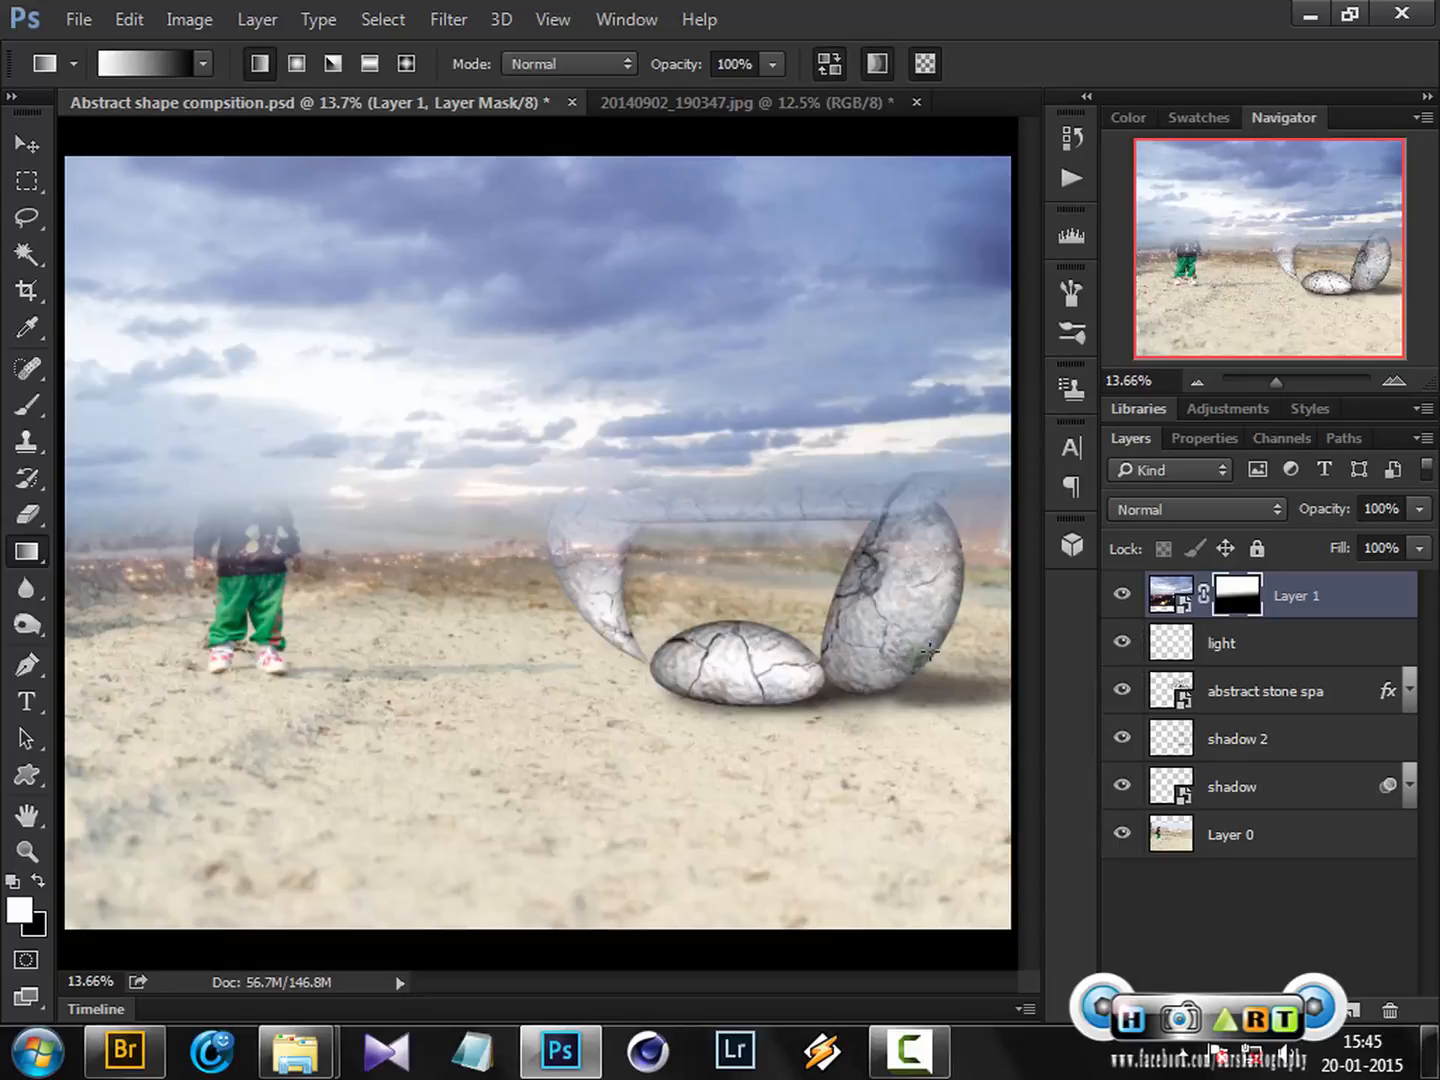
Step: Compare the composition with and without Layer 1, leave that layer hidden, and save the document
left_click(1121, 597)
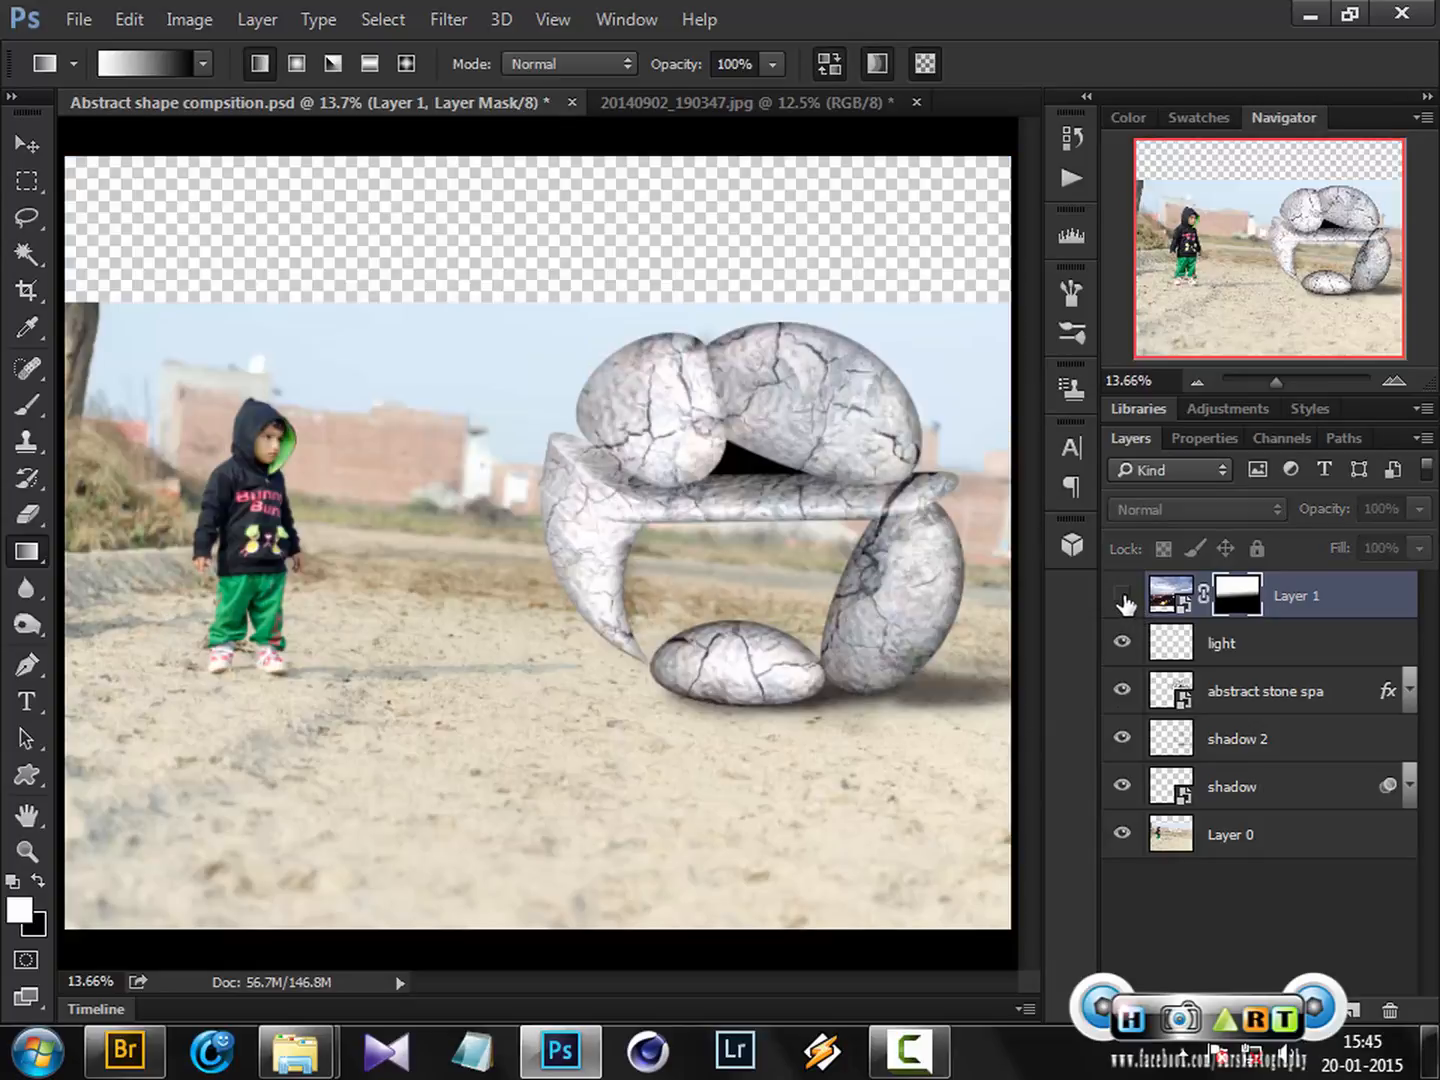
left_click(1123, 598)
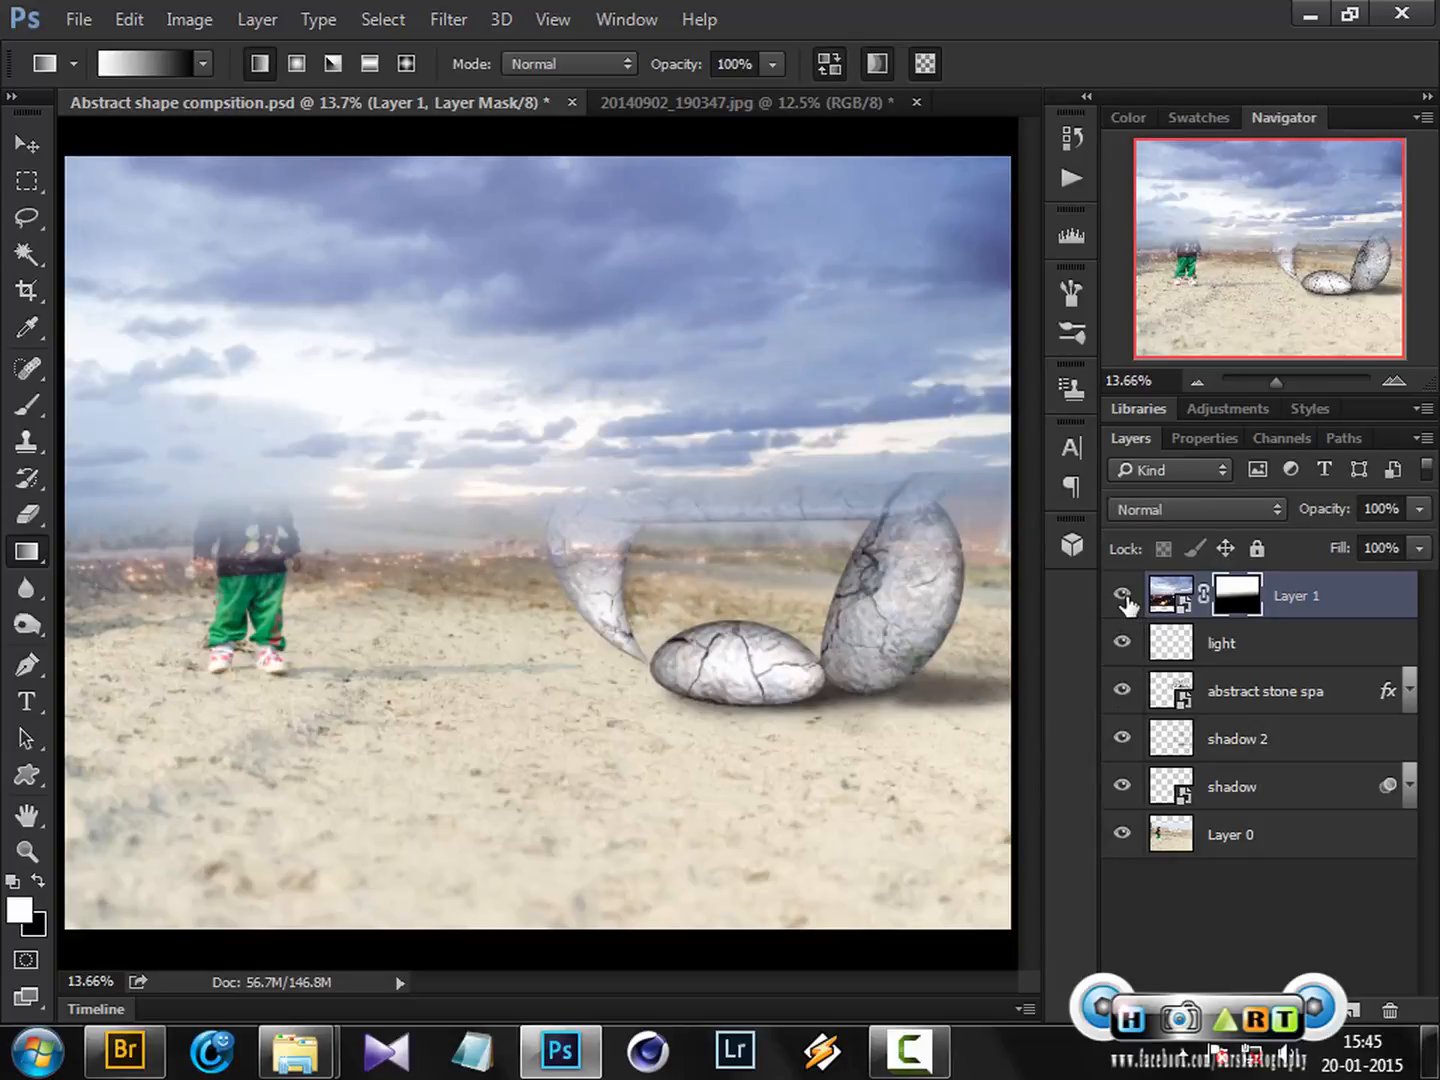
left_click(1121, 597)
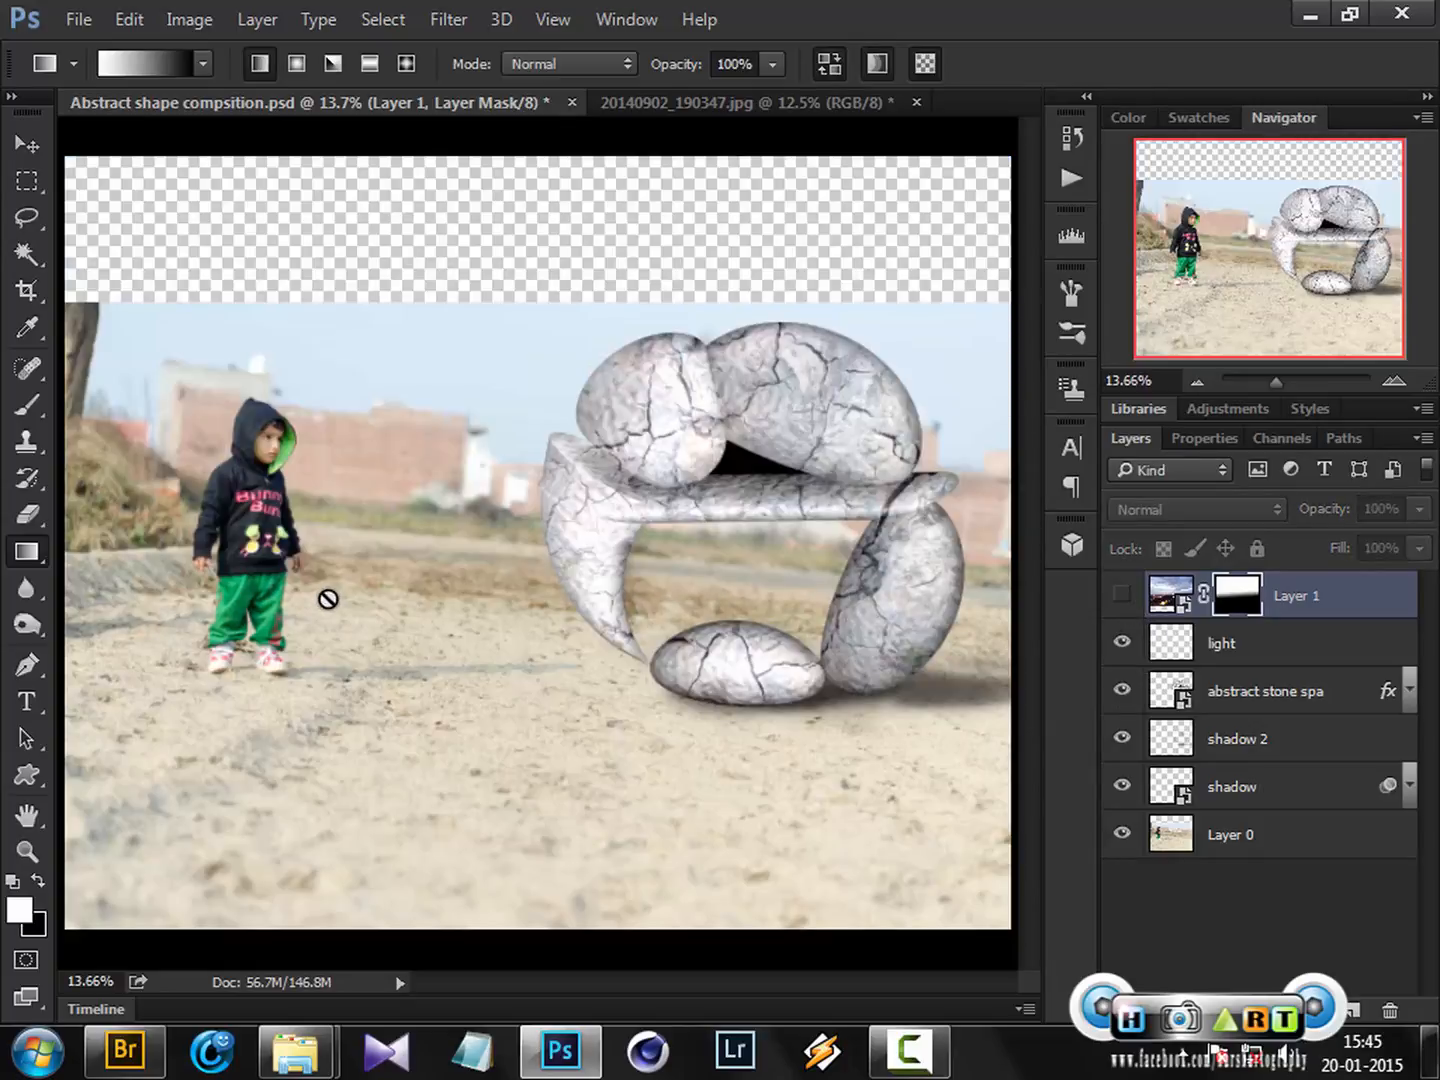
key("ctrl+s")
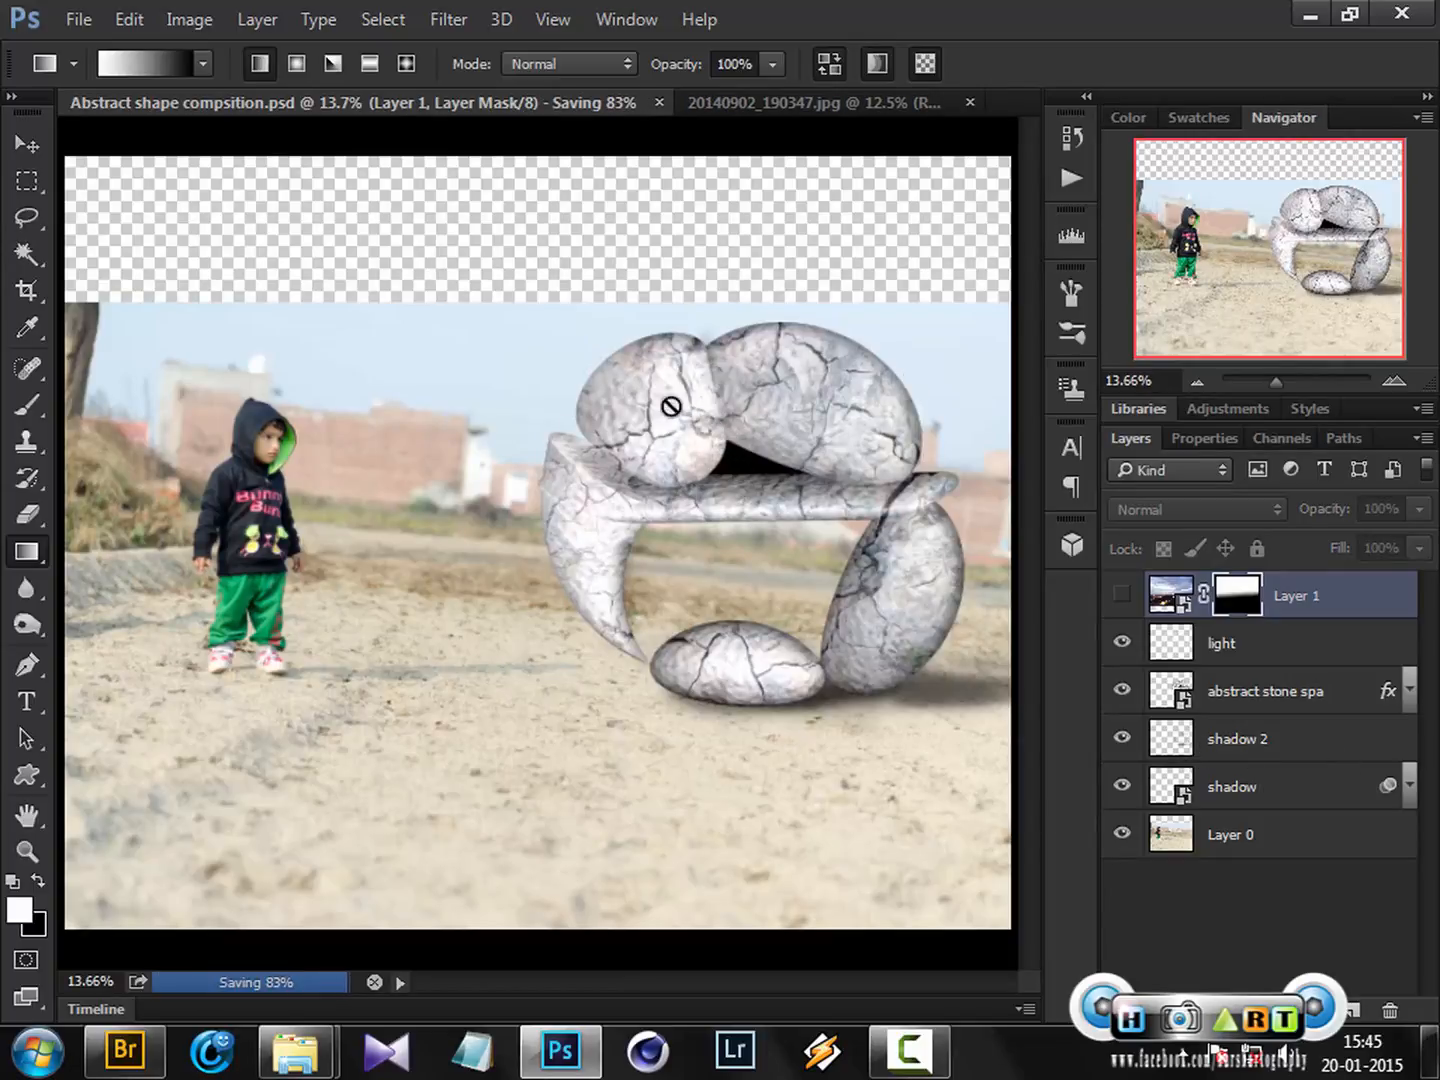
Step: Load the abstract stone spa layer's outline as a selection and fill it with black on the mask of the visible Layer 1
left_click(1167, 690)
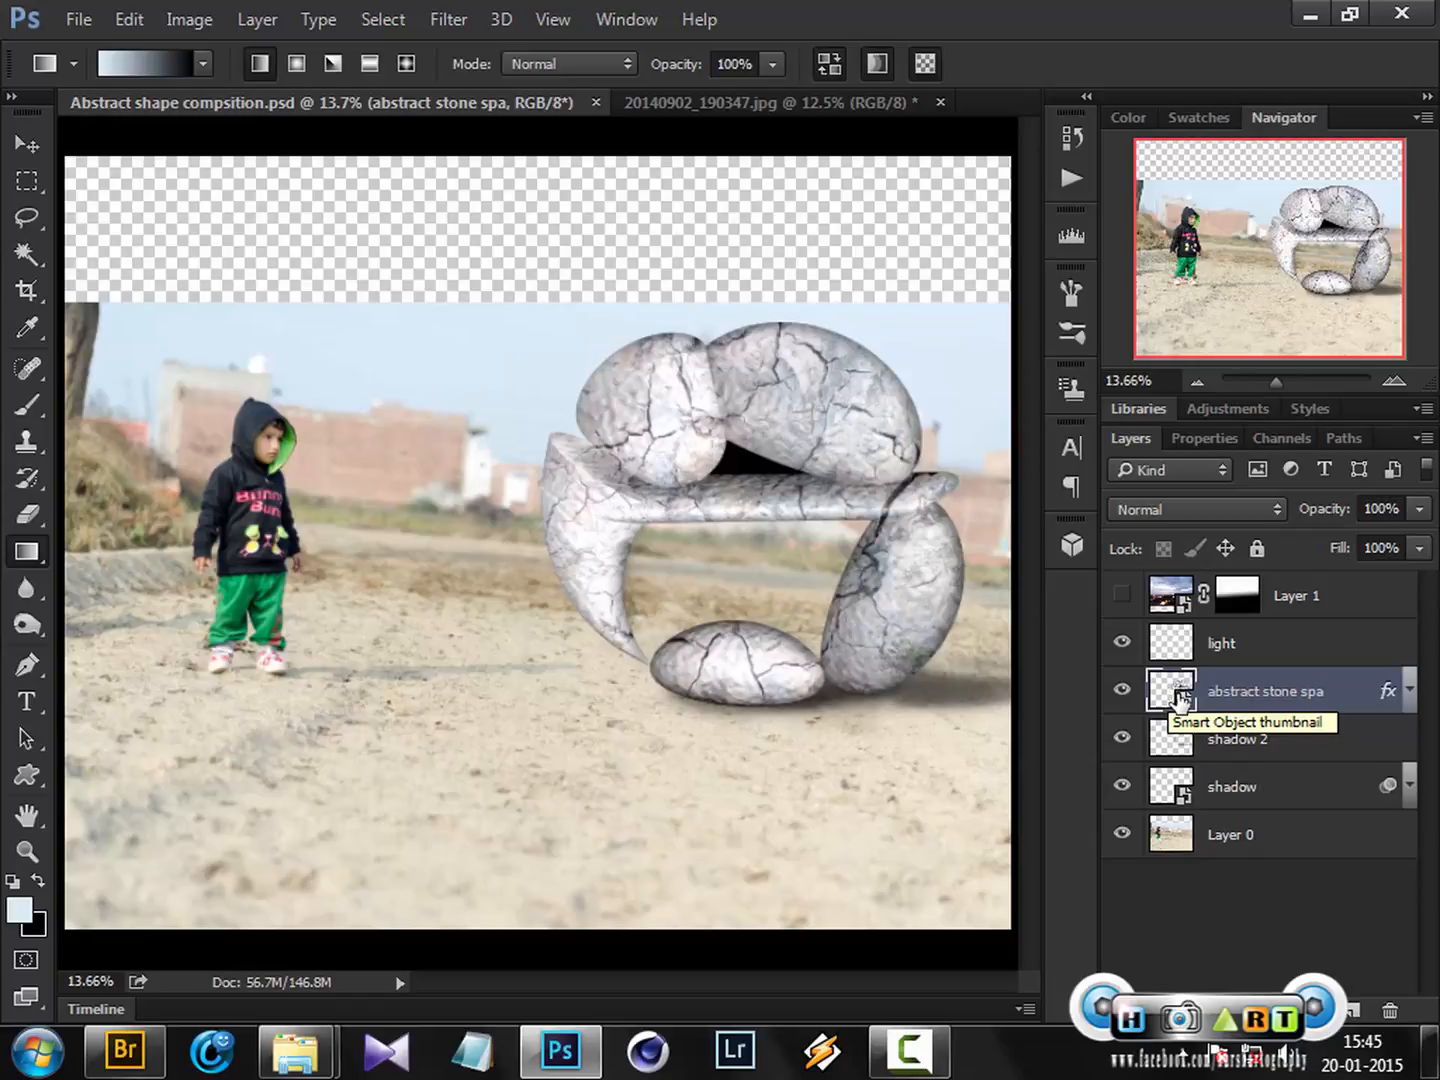
left_click(1176, 692, "ctrl")
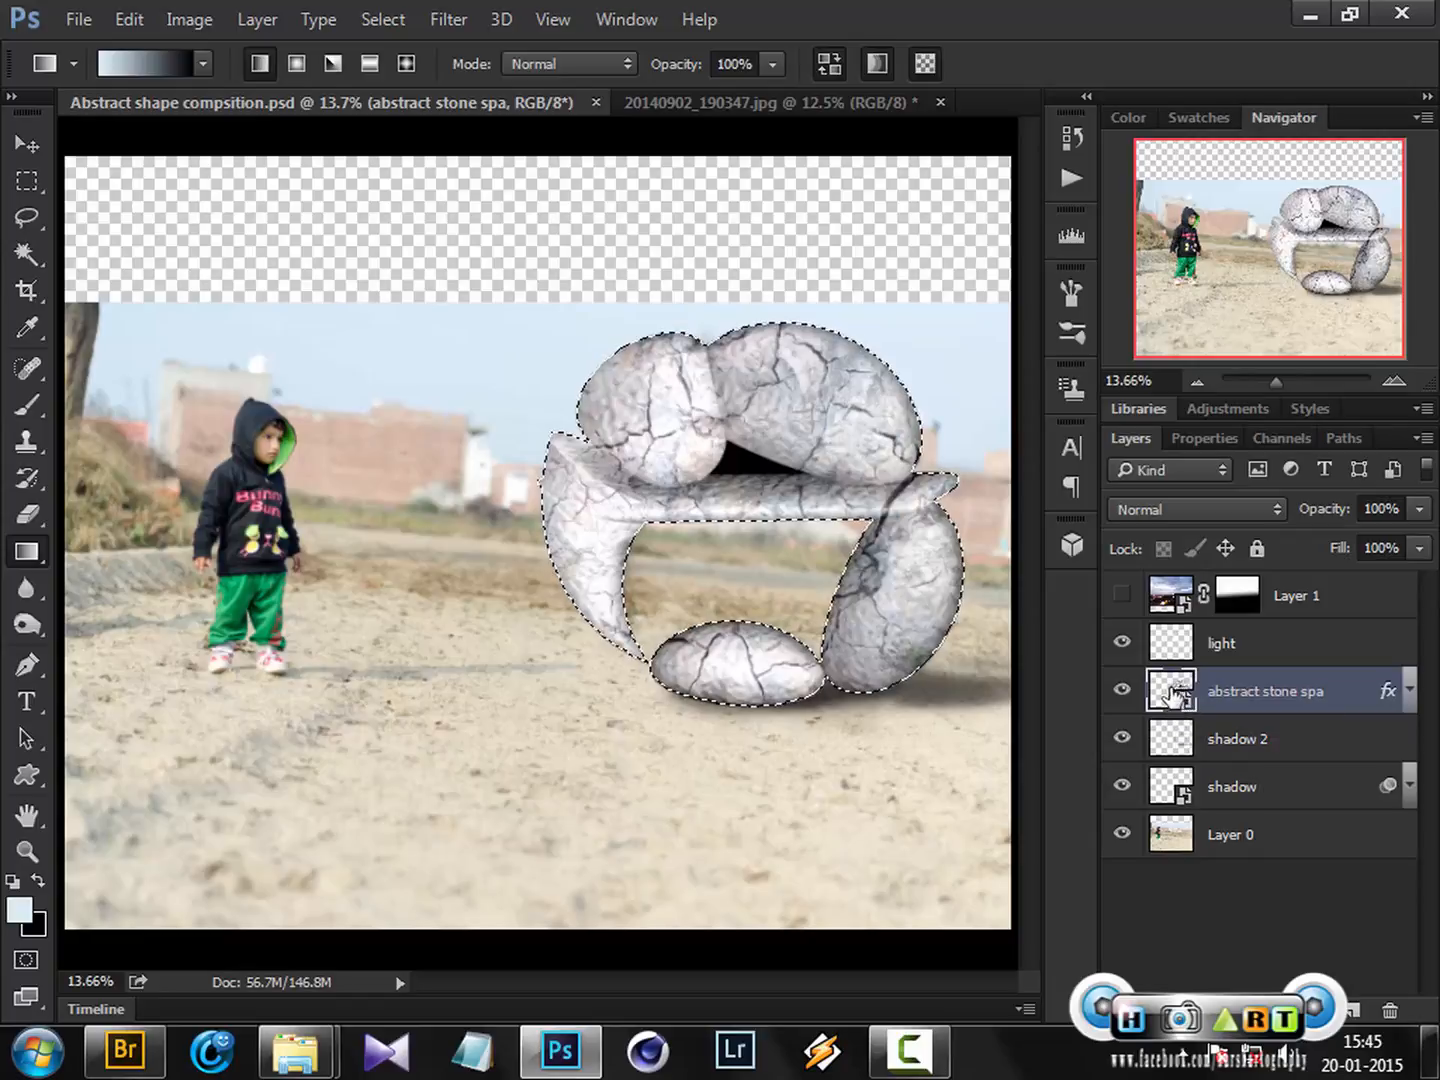
left_click(1121, 594)
left_click(1241, 597)
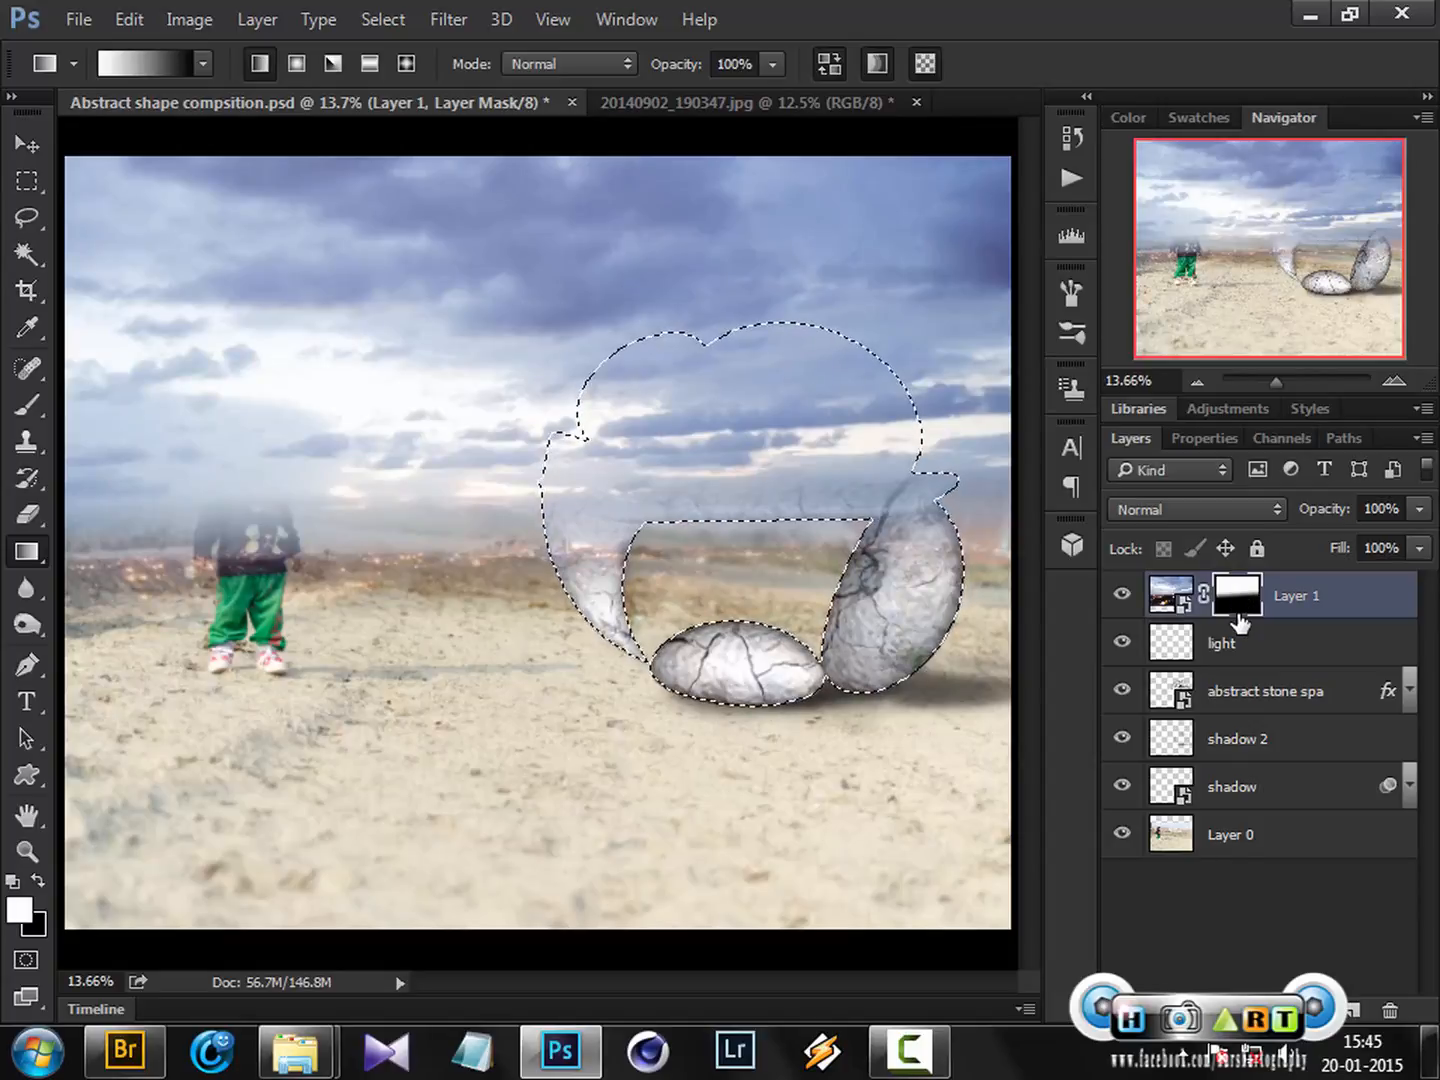
key("alt+BackSpace")
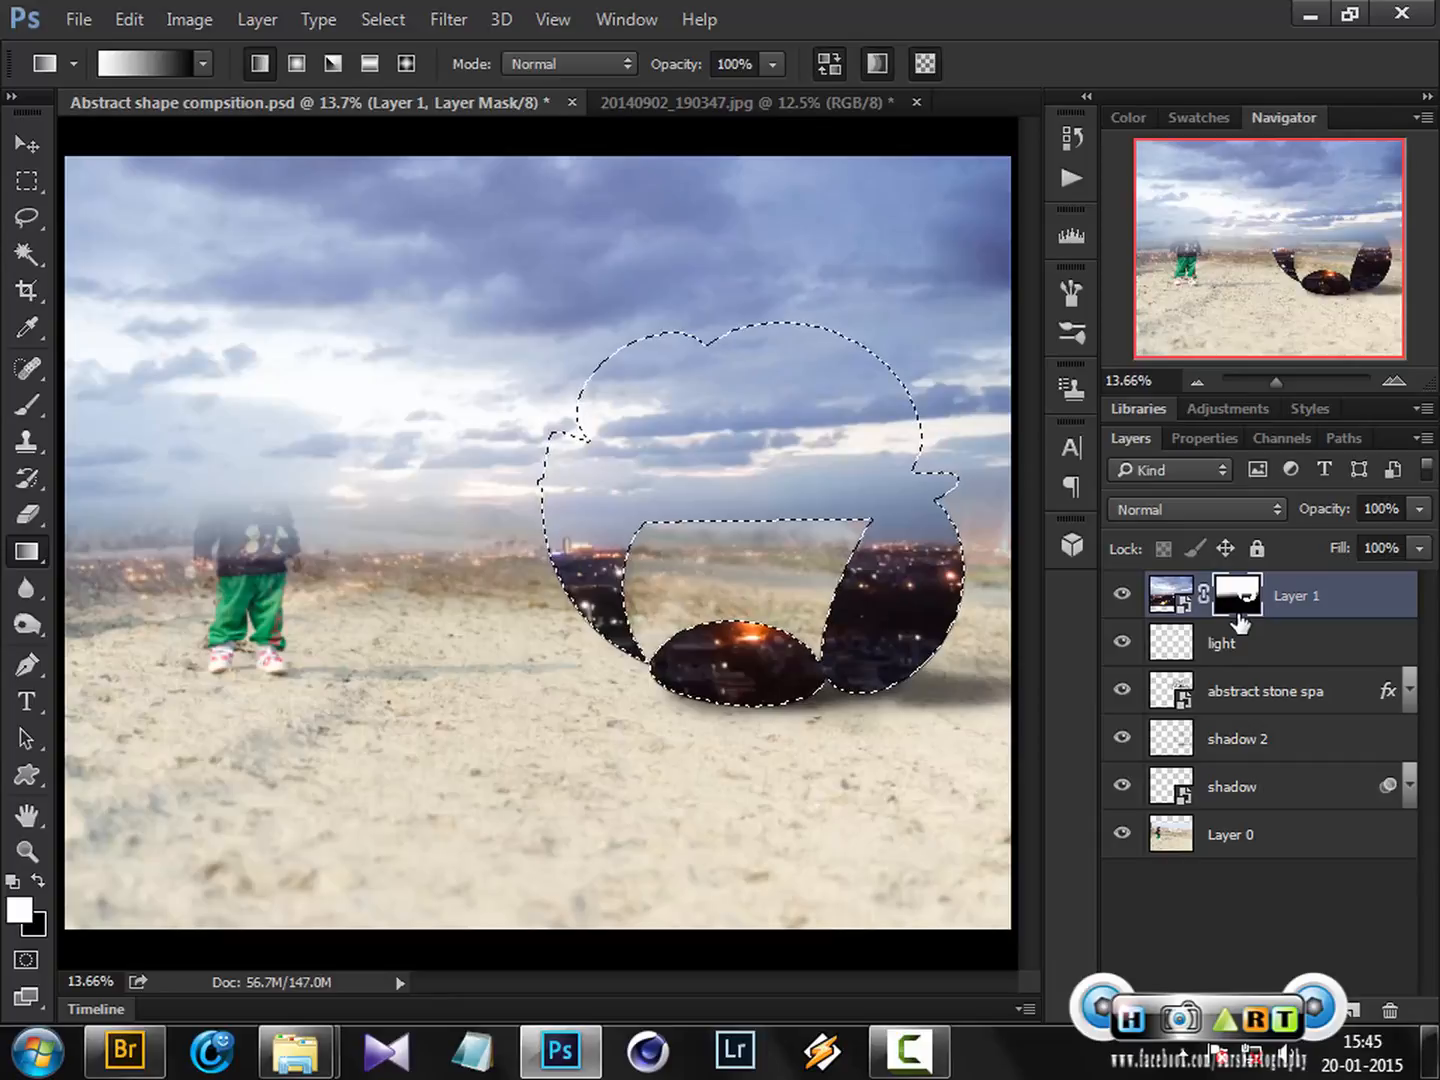
key("ctrl+z")
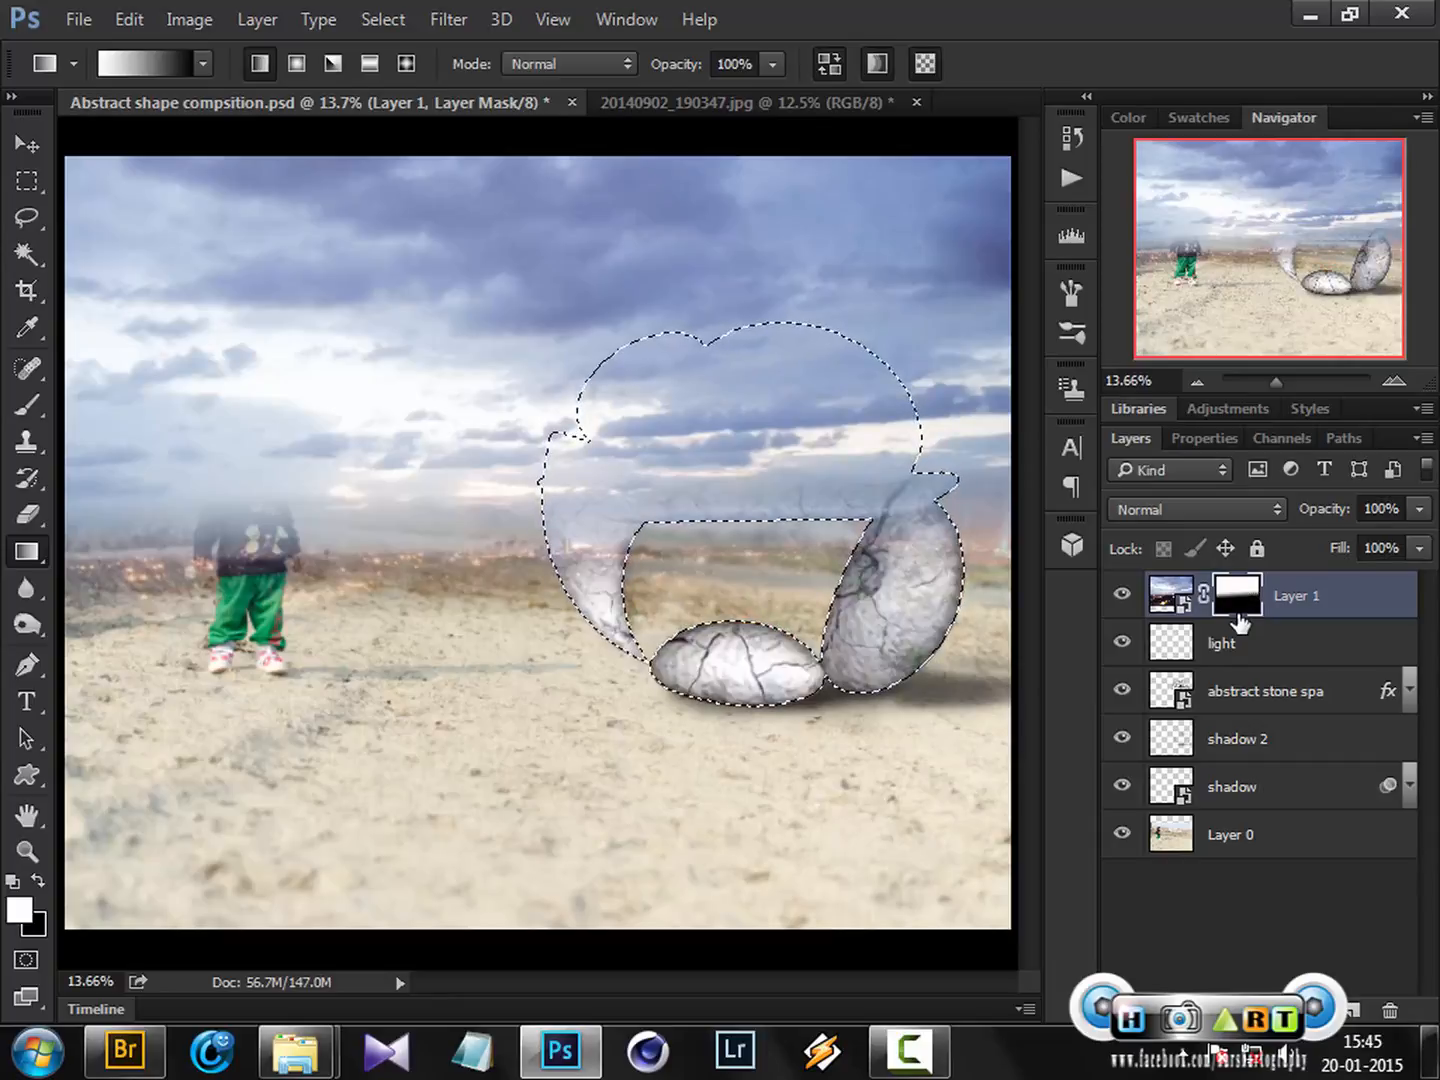
key("alt+BackSpace")
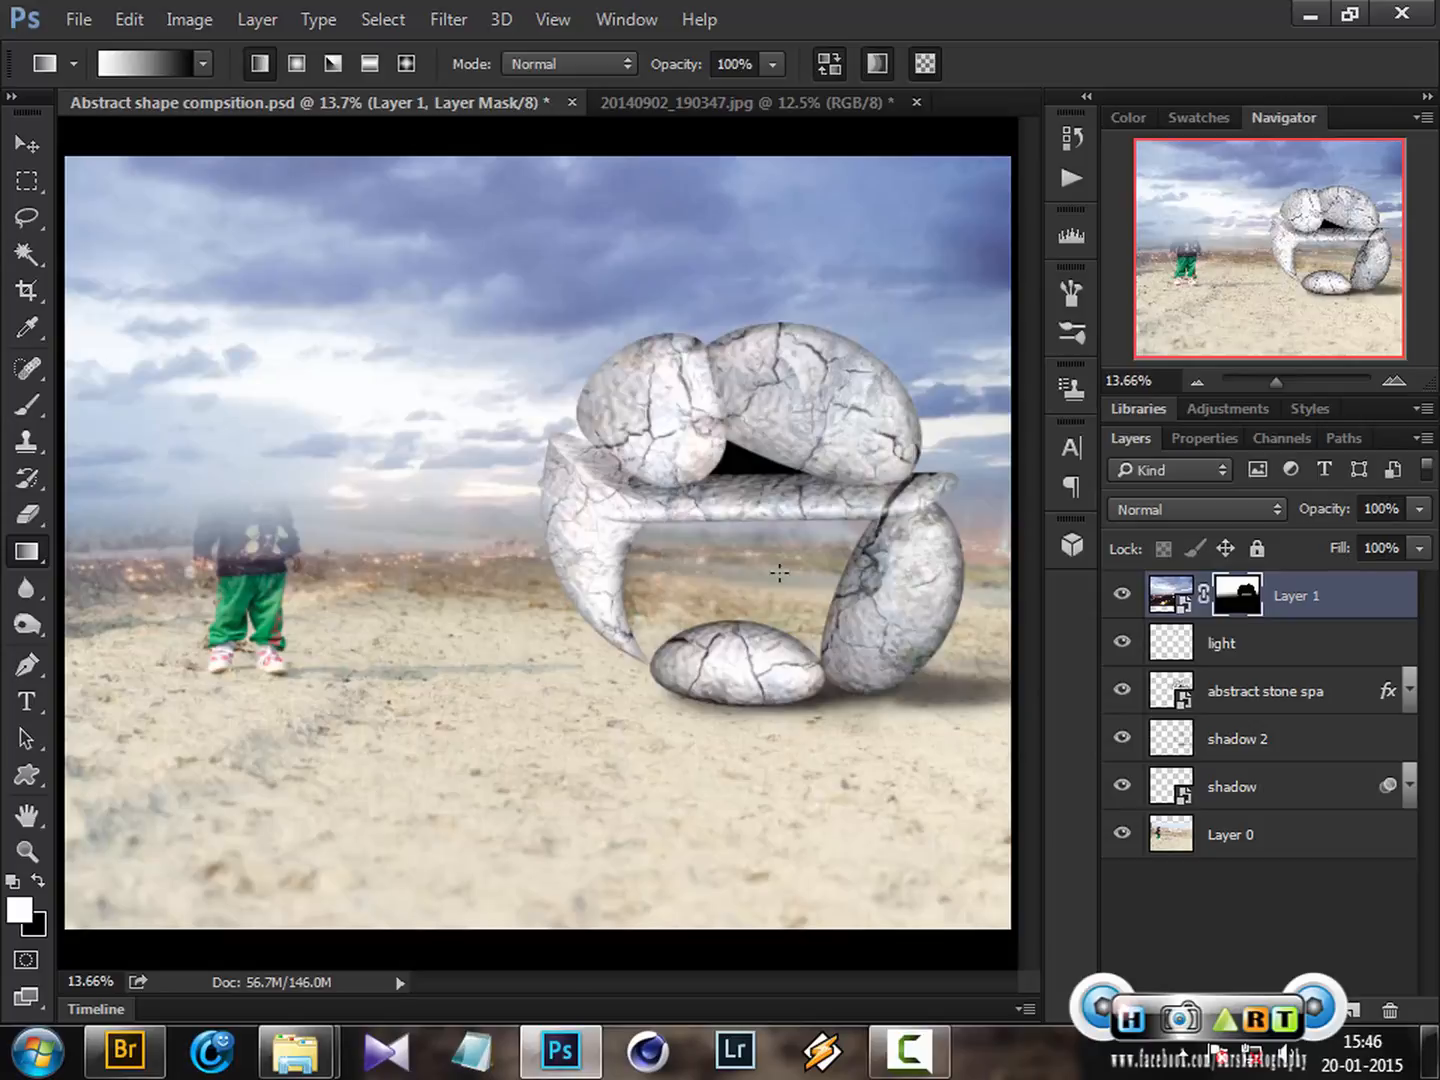
Step: Hide the masked sky layer, Layer 1, and save the document again
left_click(1122, 597)
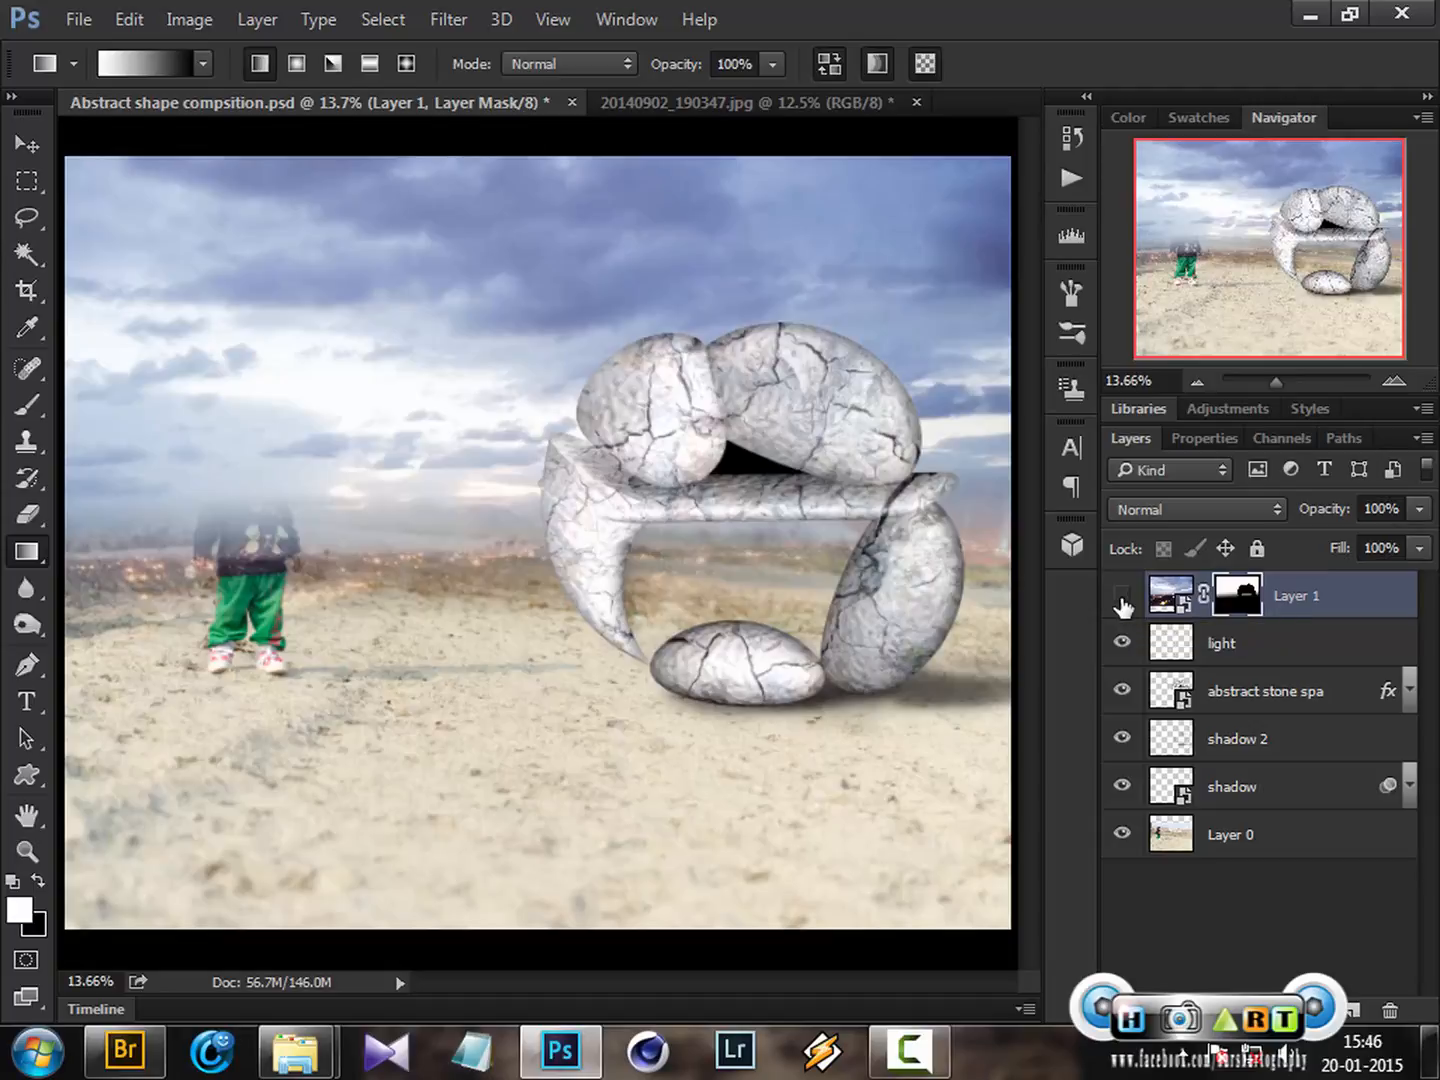
key("ctrl+s")
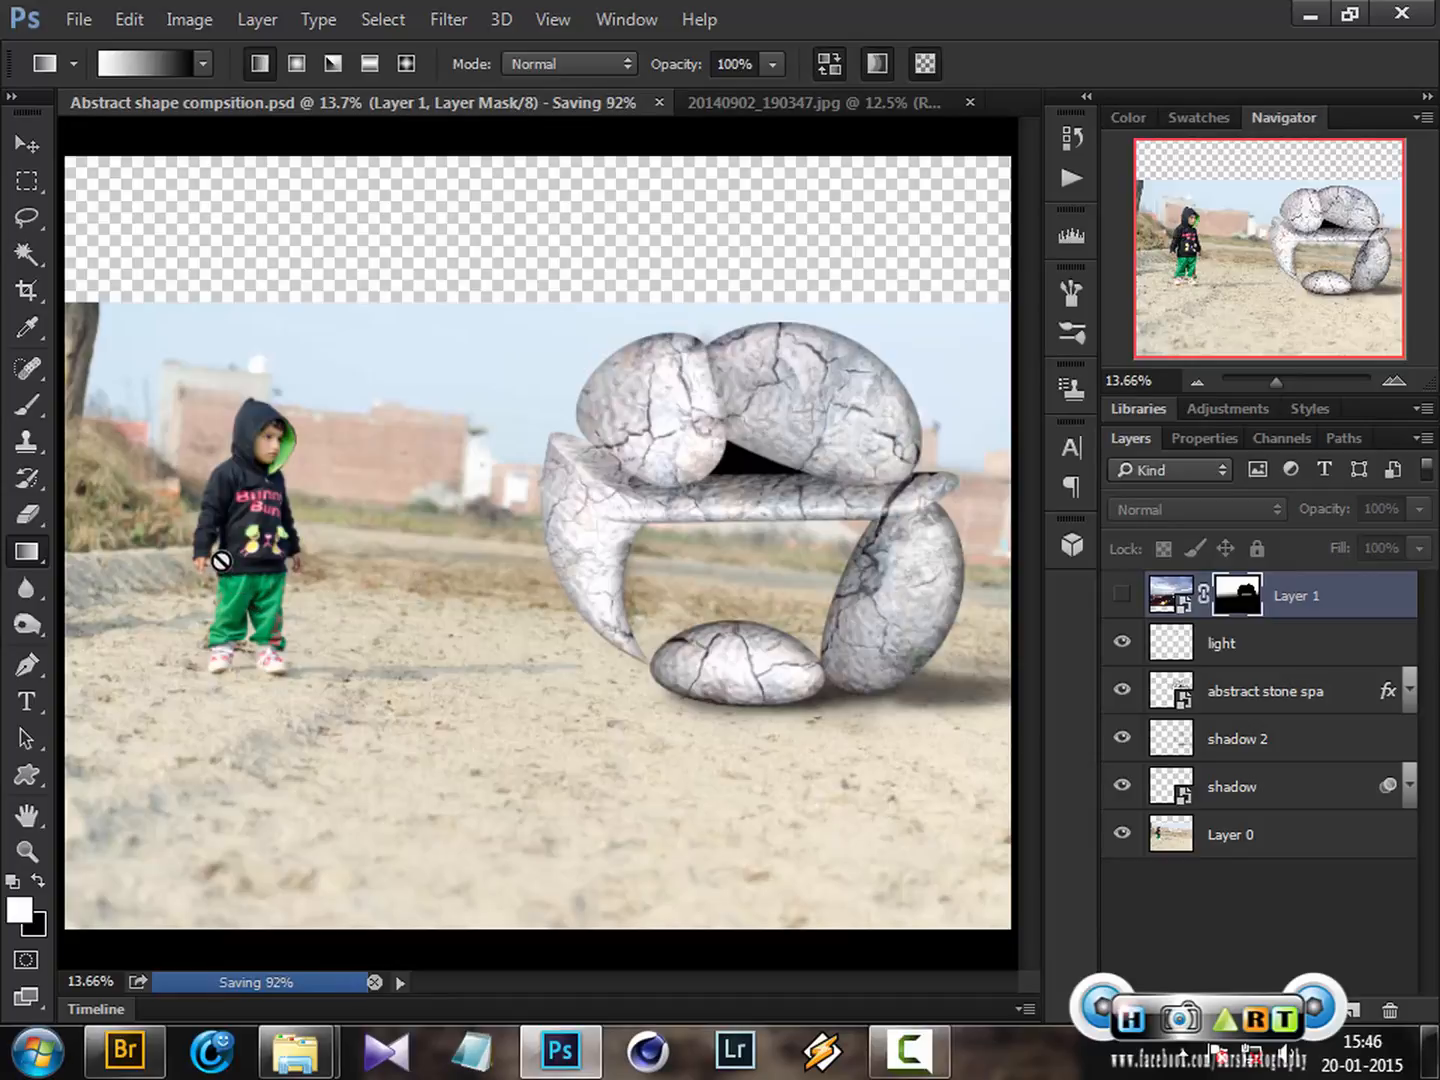
Step: Select the child's hoodie, face and green trousers with the Quick Selection tool and check the outline against the sky layer
key("z")
left_click_drag(211, 484, 322, 565)
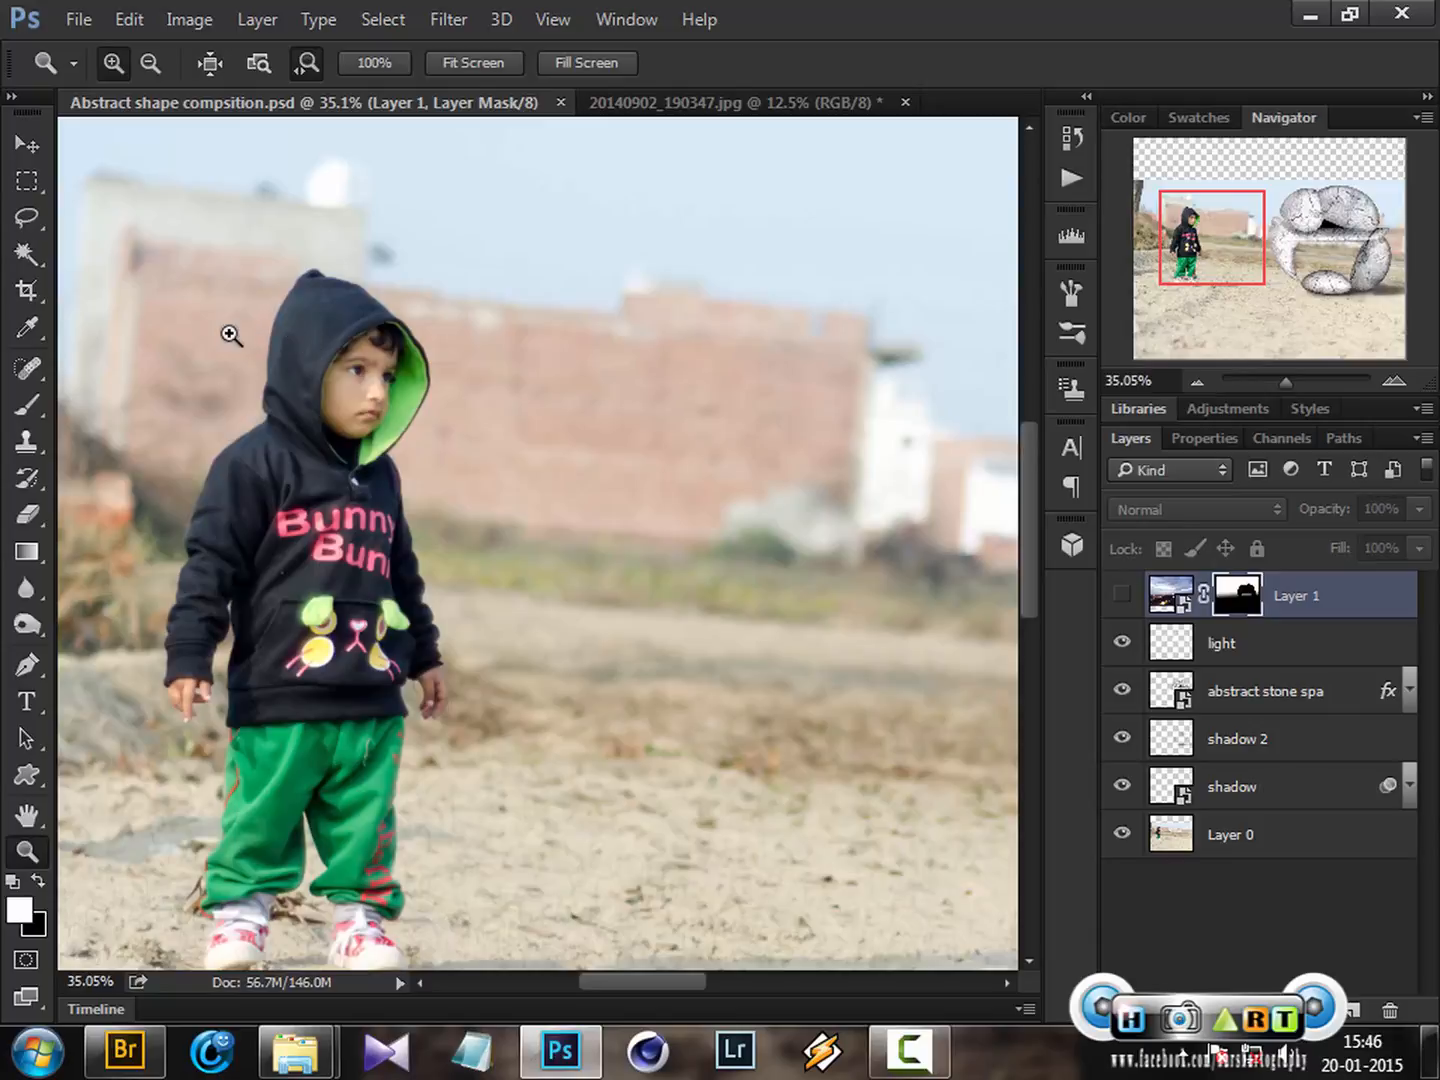
left_click(30, 258)
left_click(142, 252)
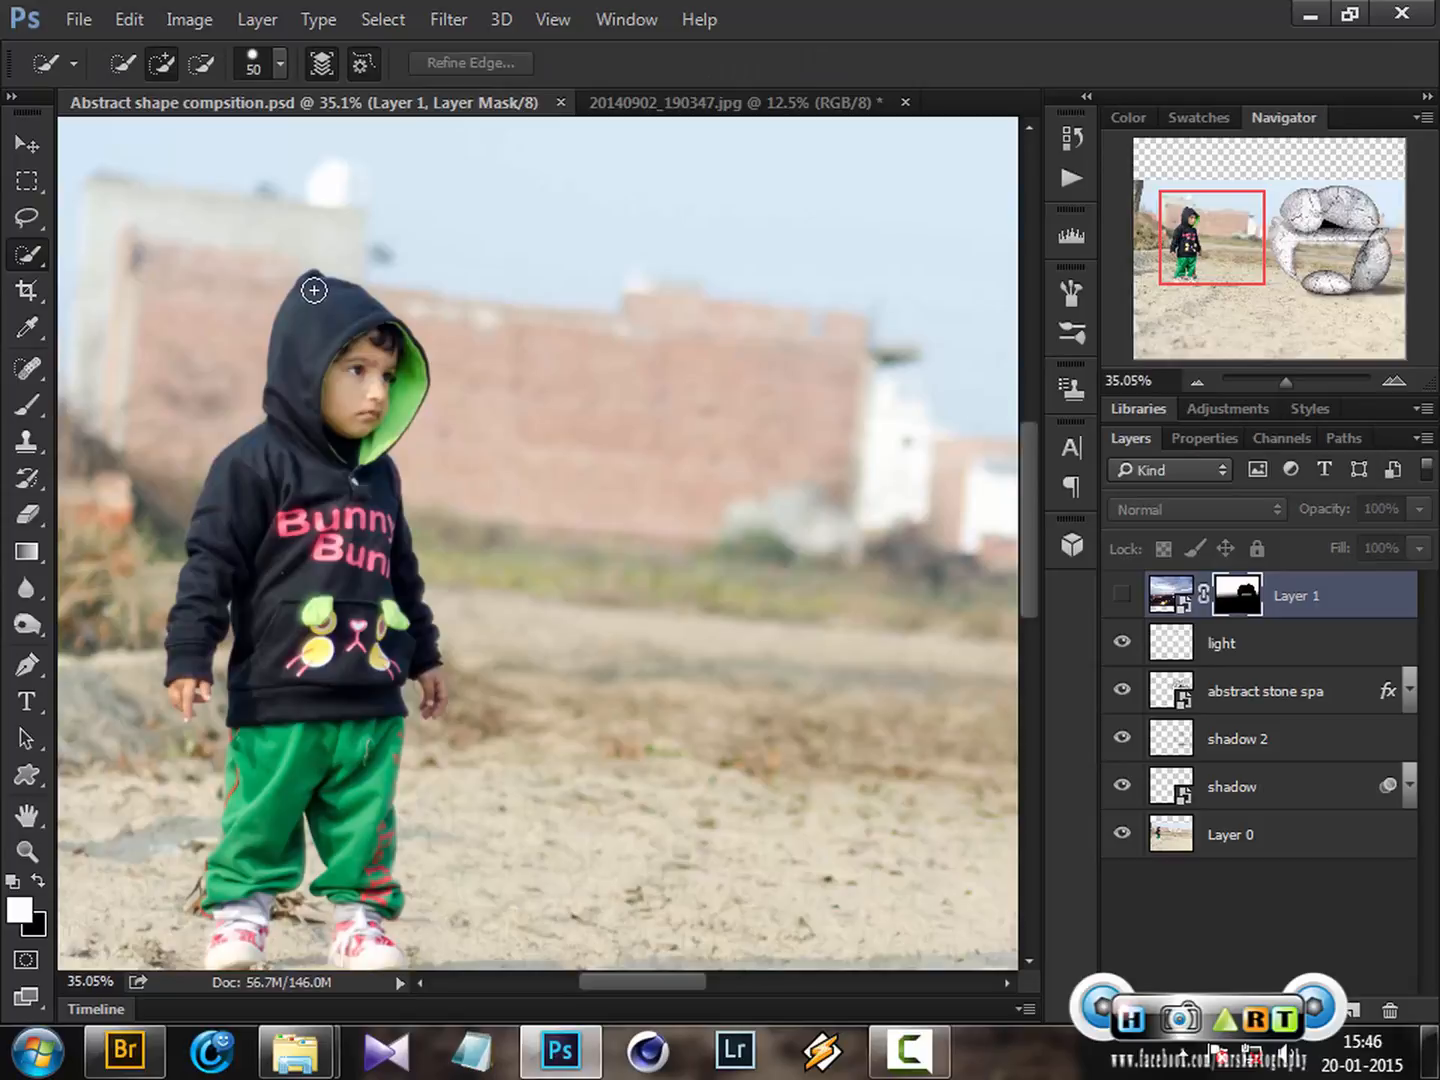
mouse_move(334, 302)
left_mouse_down()
mouse_move(385, 334)
mouse_move(244, 470)
mouse_move(209, 559)
mouse_move(216, 574)
mouse_move(293, 560)
mouse_move(309, 638)
mouse_move(333, 608)
left_mouse_up()
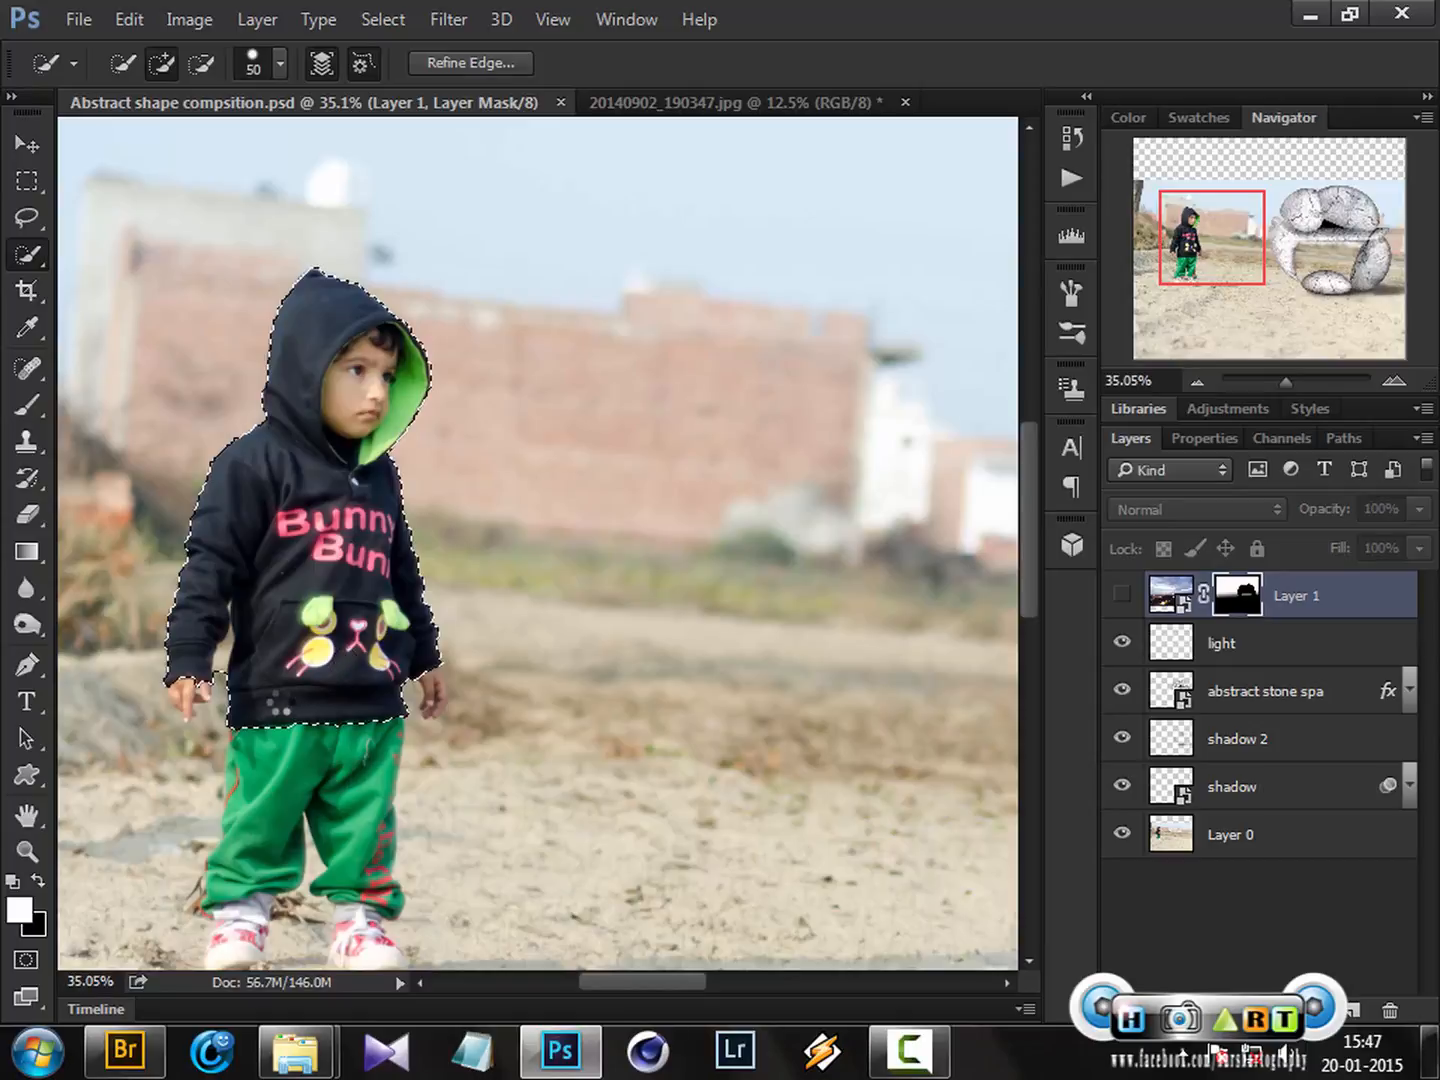
mouse_move(281, 706)
left_mouse_down()
mouse_move(270, 805)
mouse_move(303, 762)
left_mouse_up()
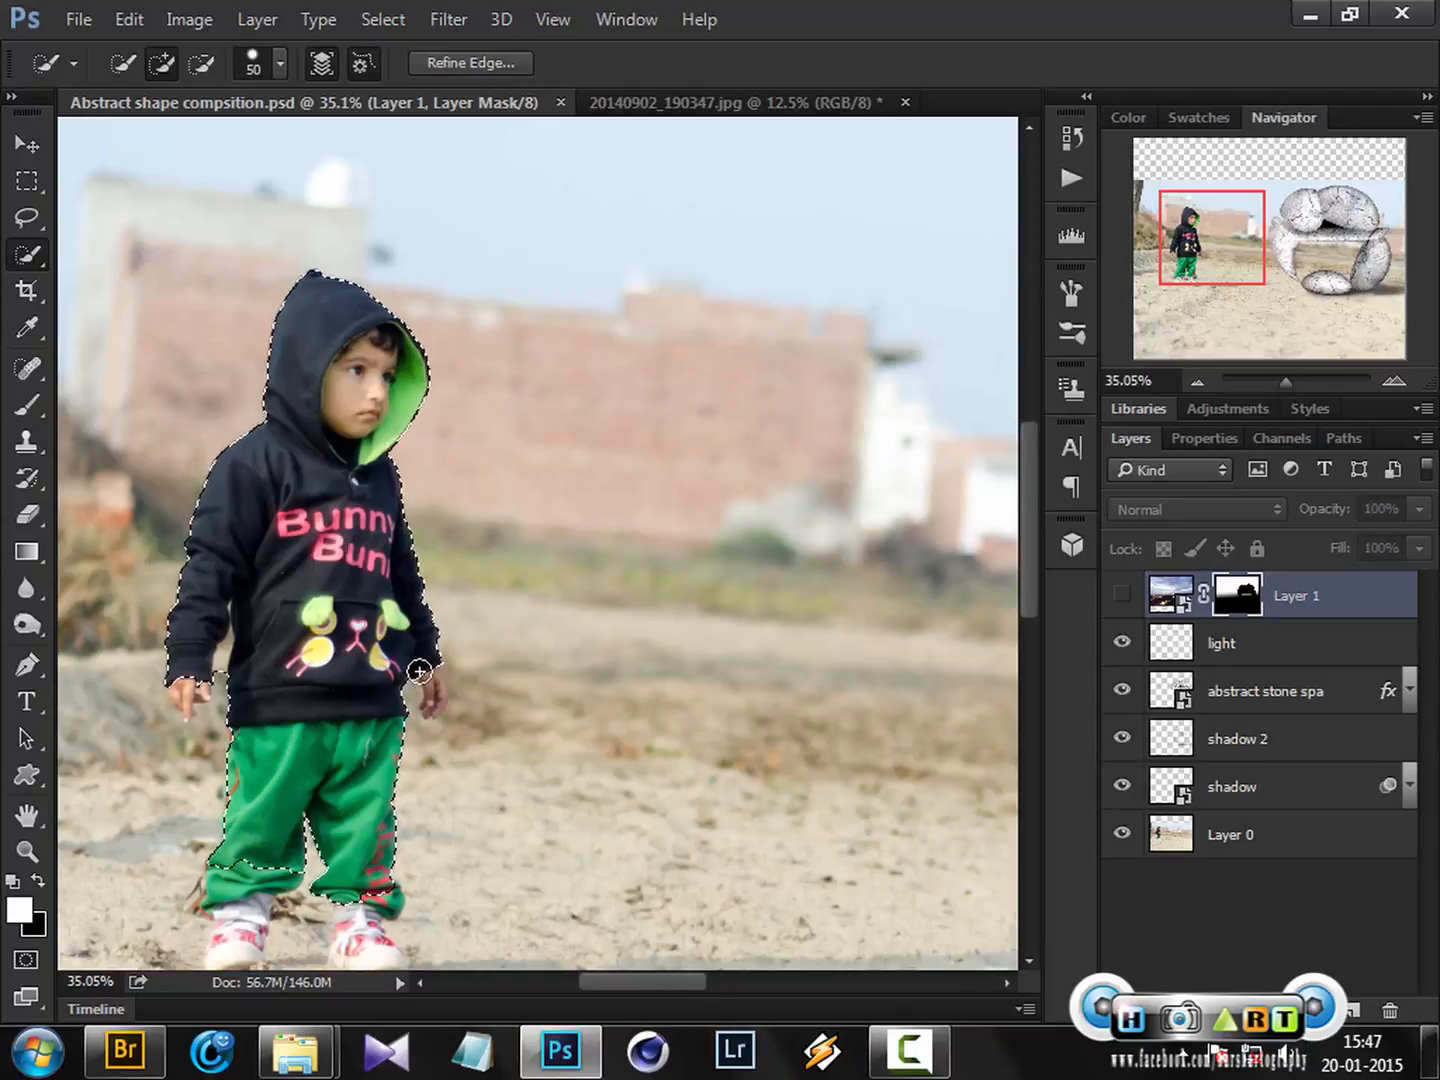
left_click(1121, 595)
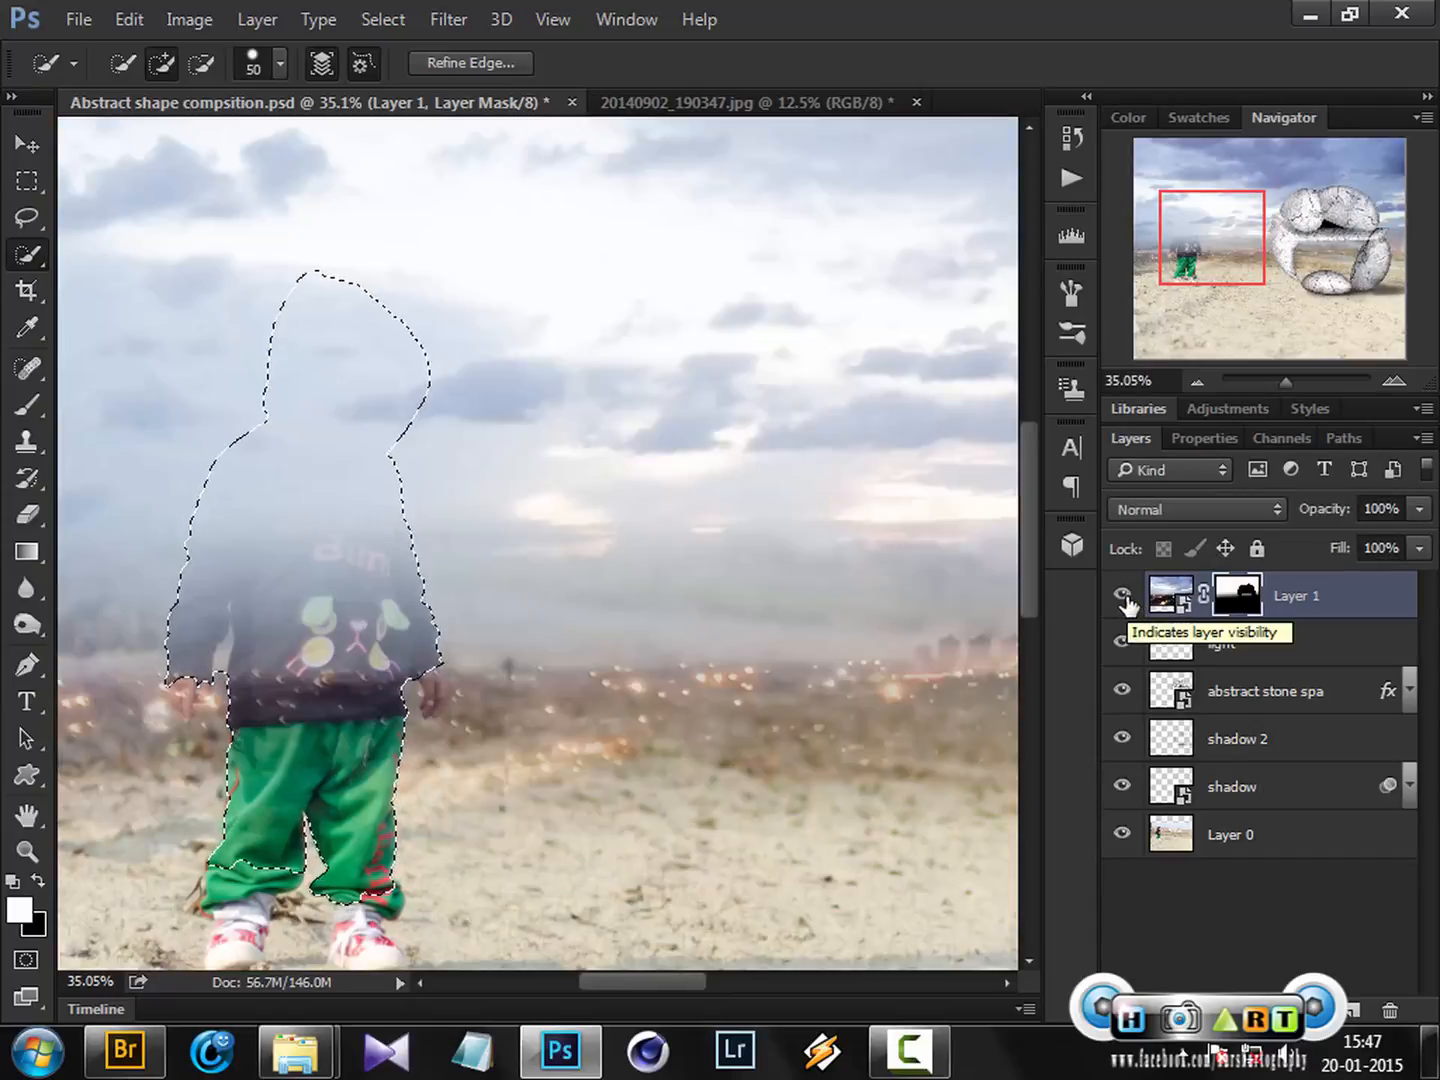
left_click(1121, 596)
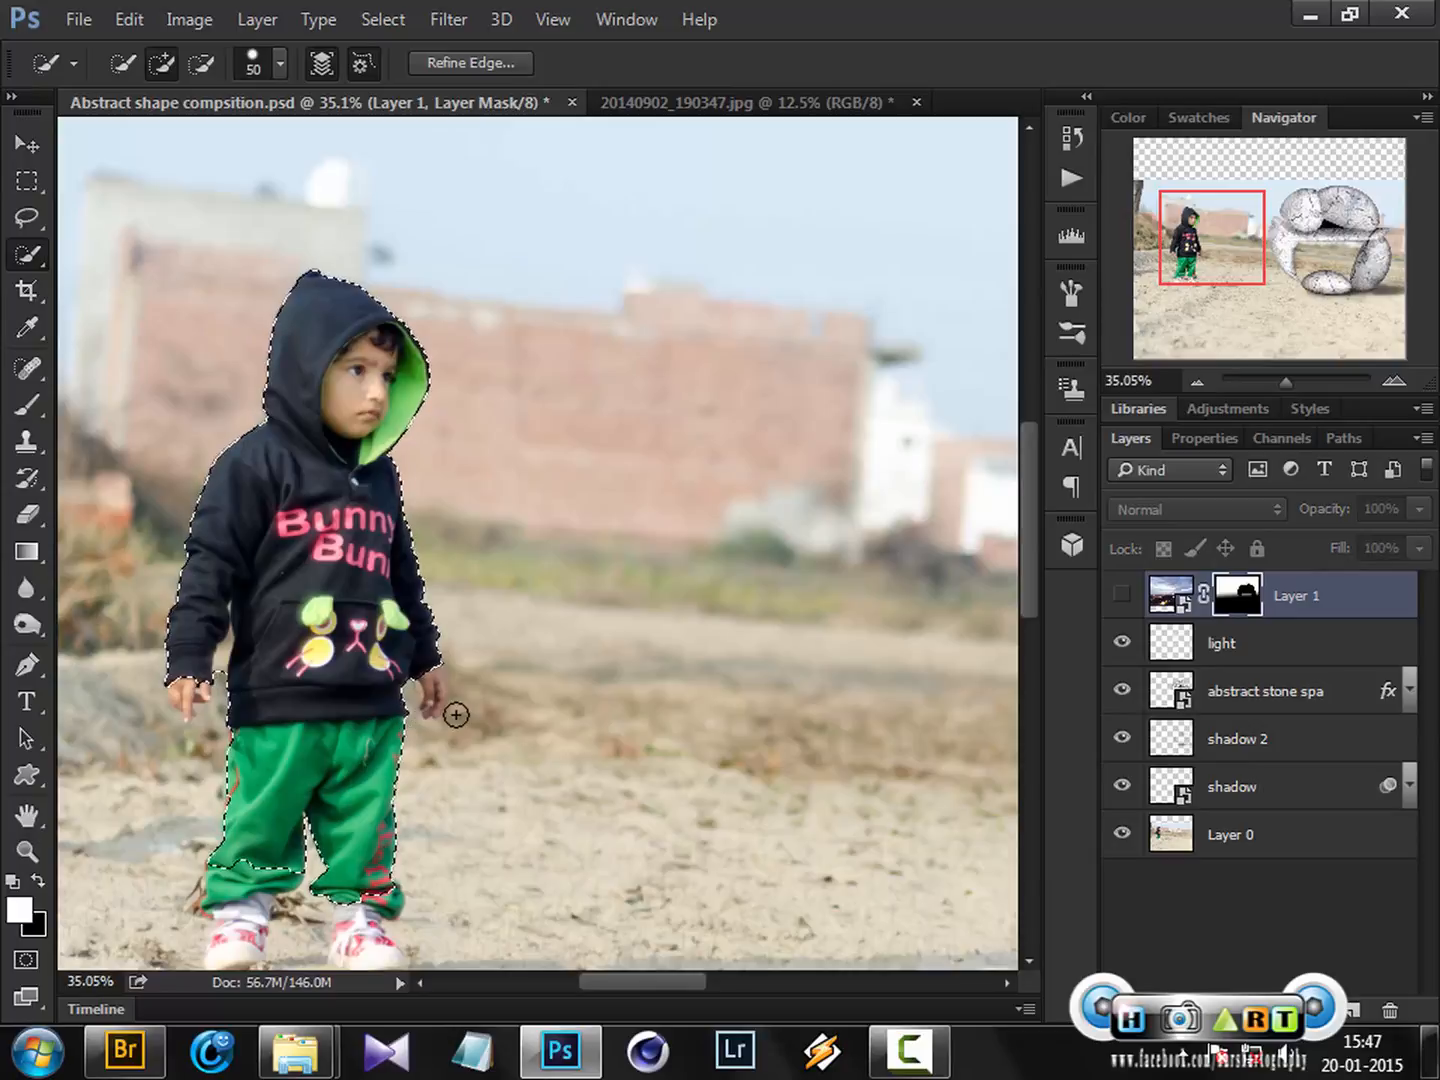
Step: Add the child's hand nearer the stone sculpture to the selection with a size 15 brush and subtract the surrounding spill
scroll(456, 715, "up", 5)
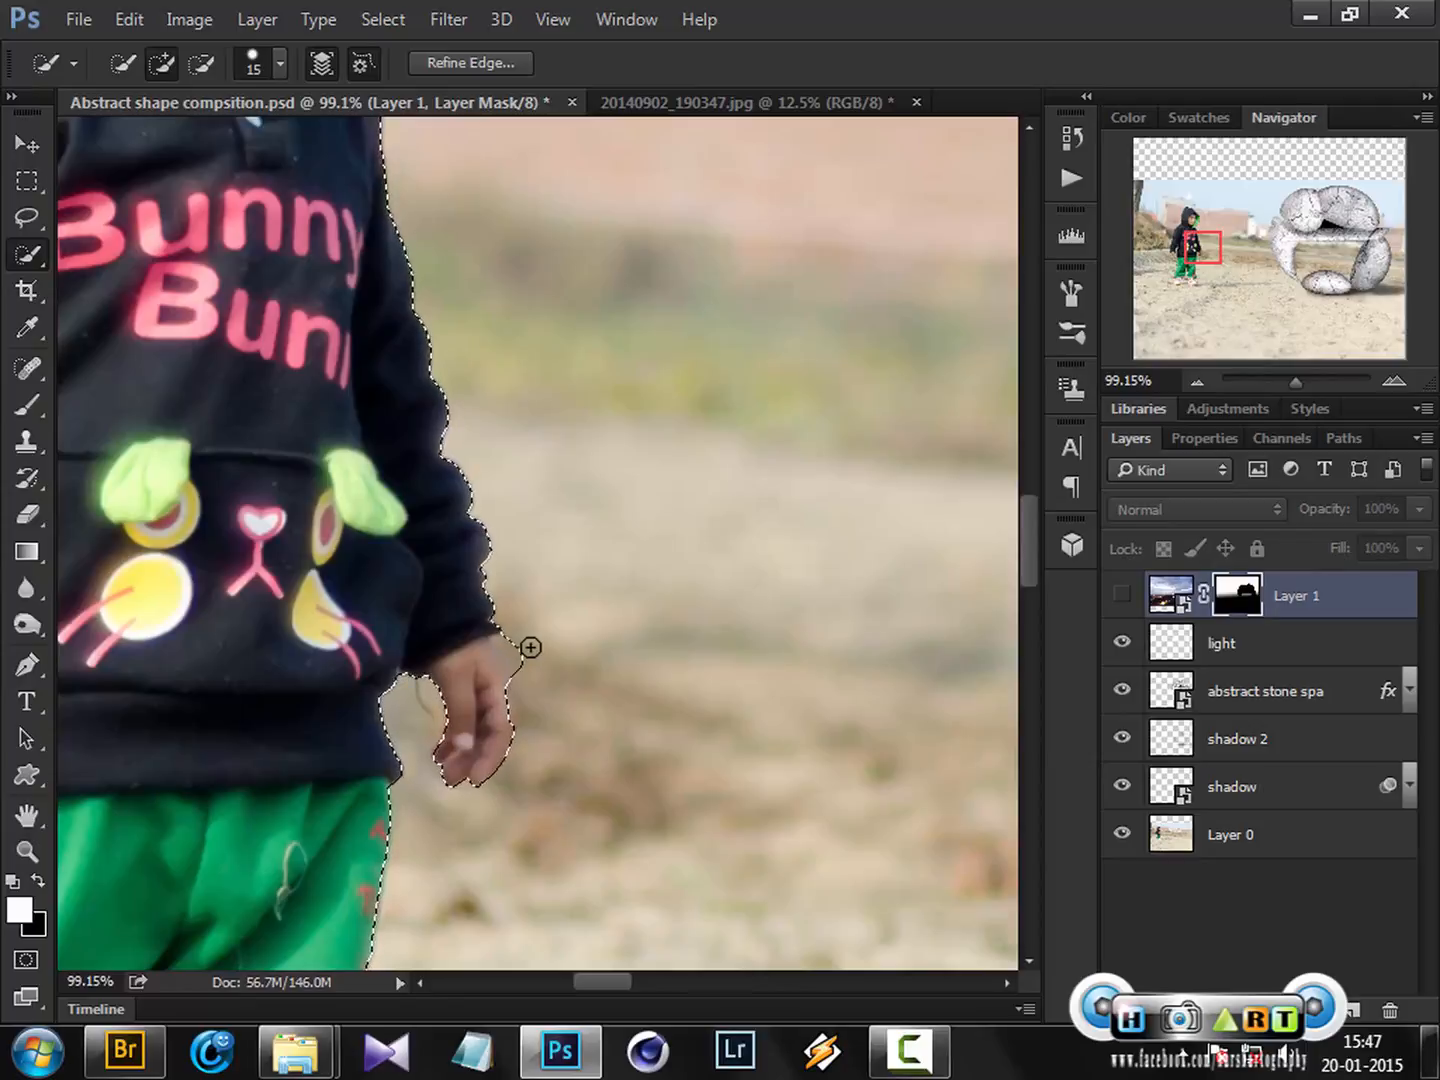
key("alt")
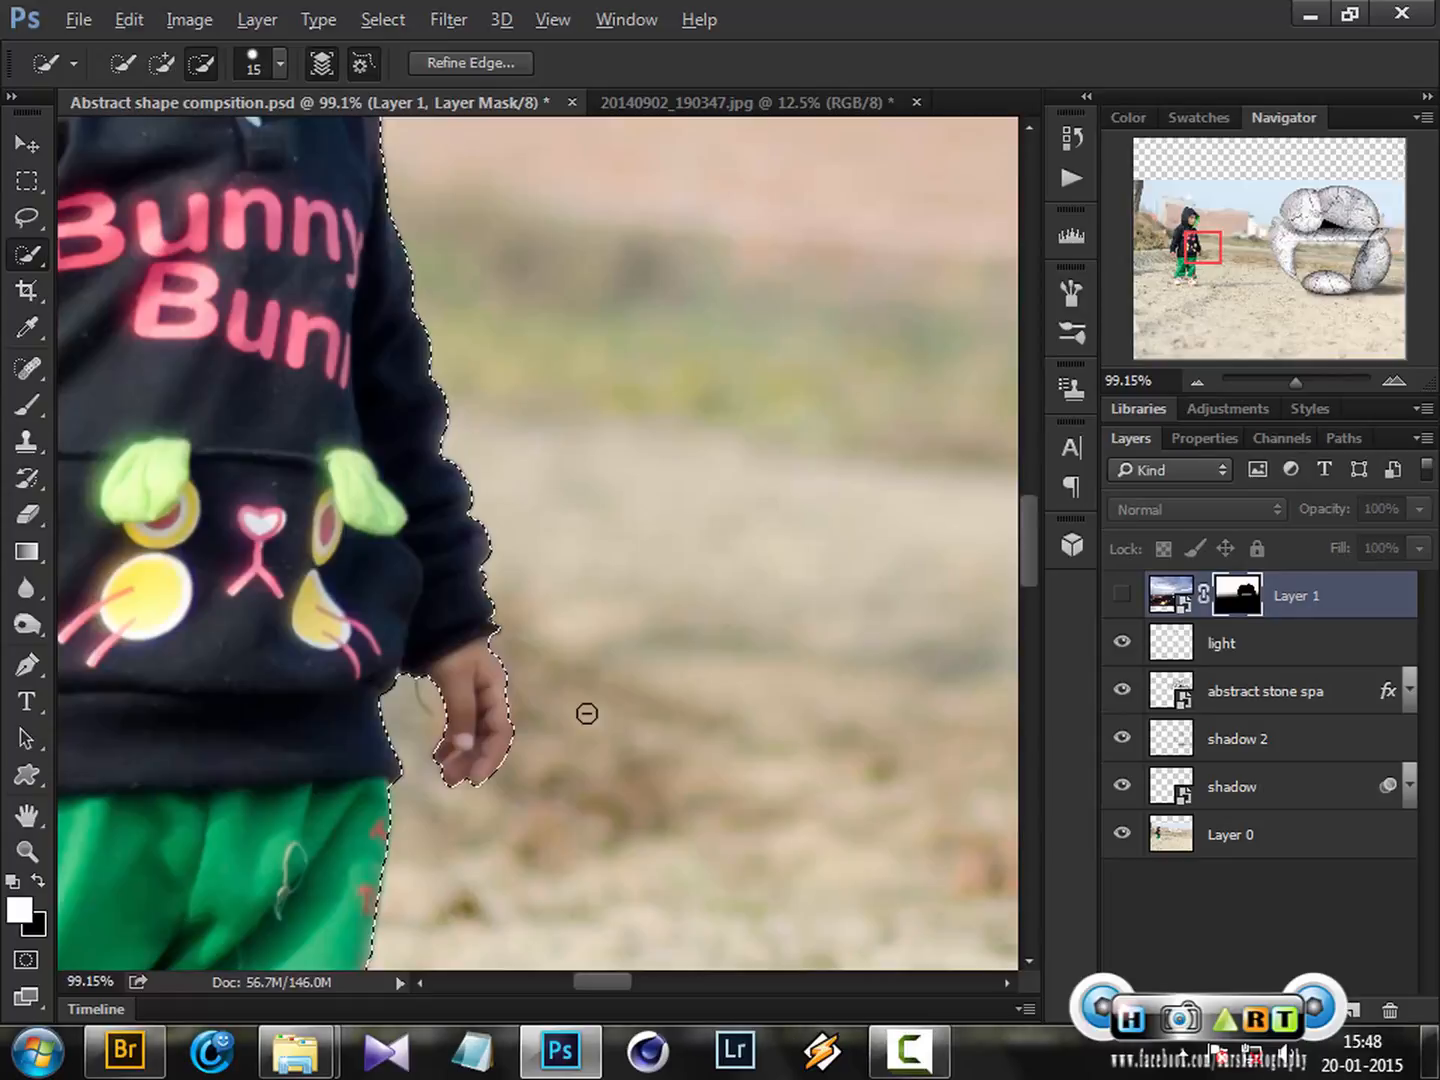
left_click(522, 791)
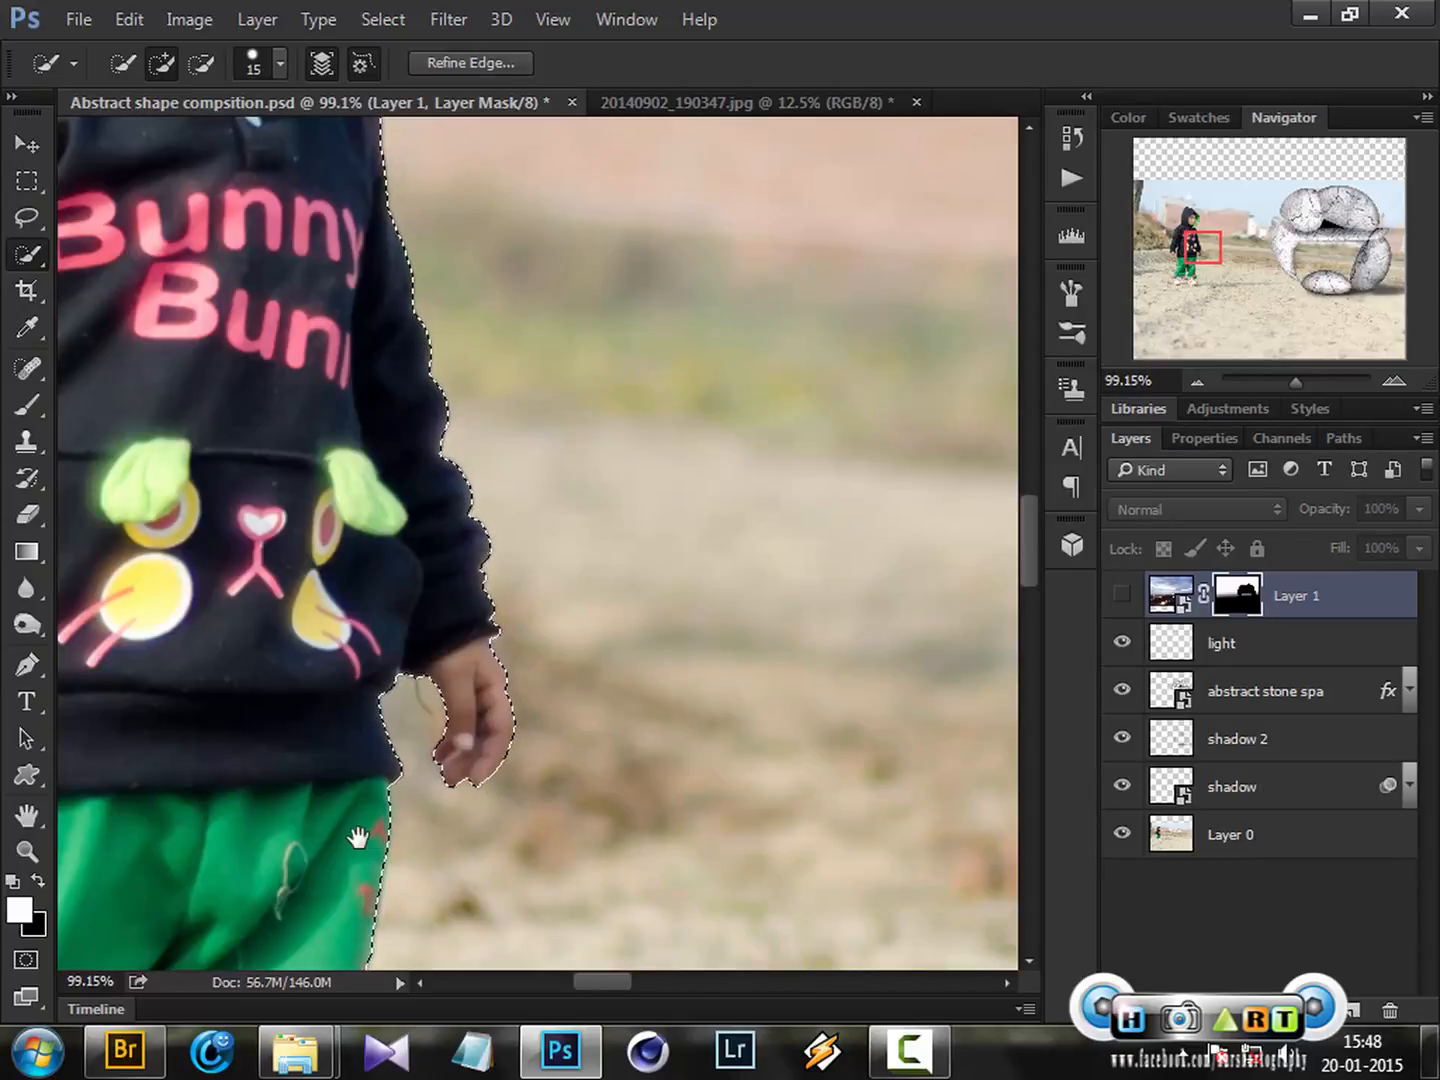
Step: Add the child's hand farther from the stone sculpture to the selection, reducing the brush to size 8 for the fingers
left_click_drag(356, 838, 770, 788)
left_click_drag(473, 784, 673, 787)
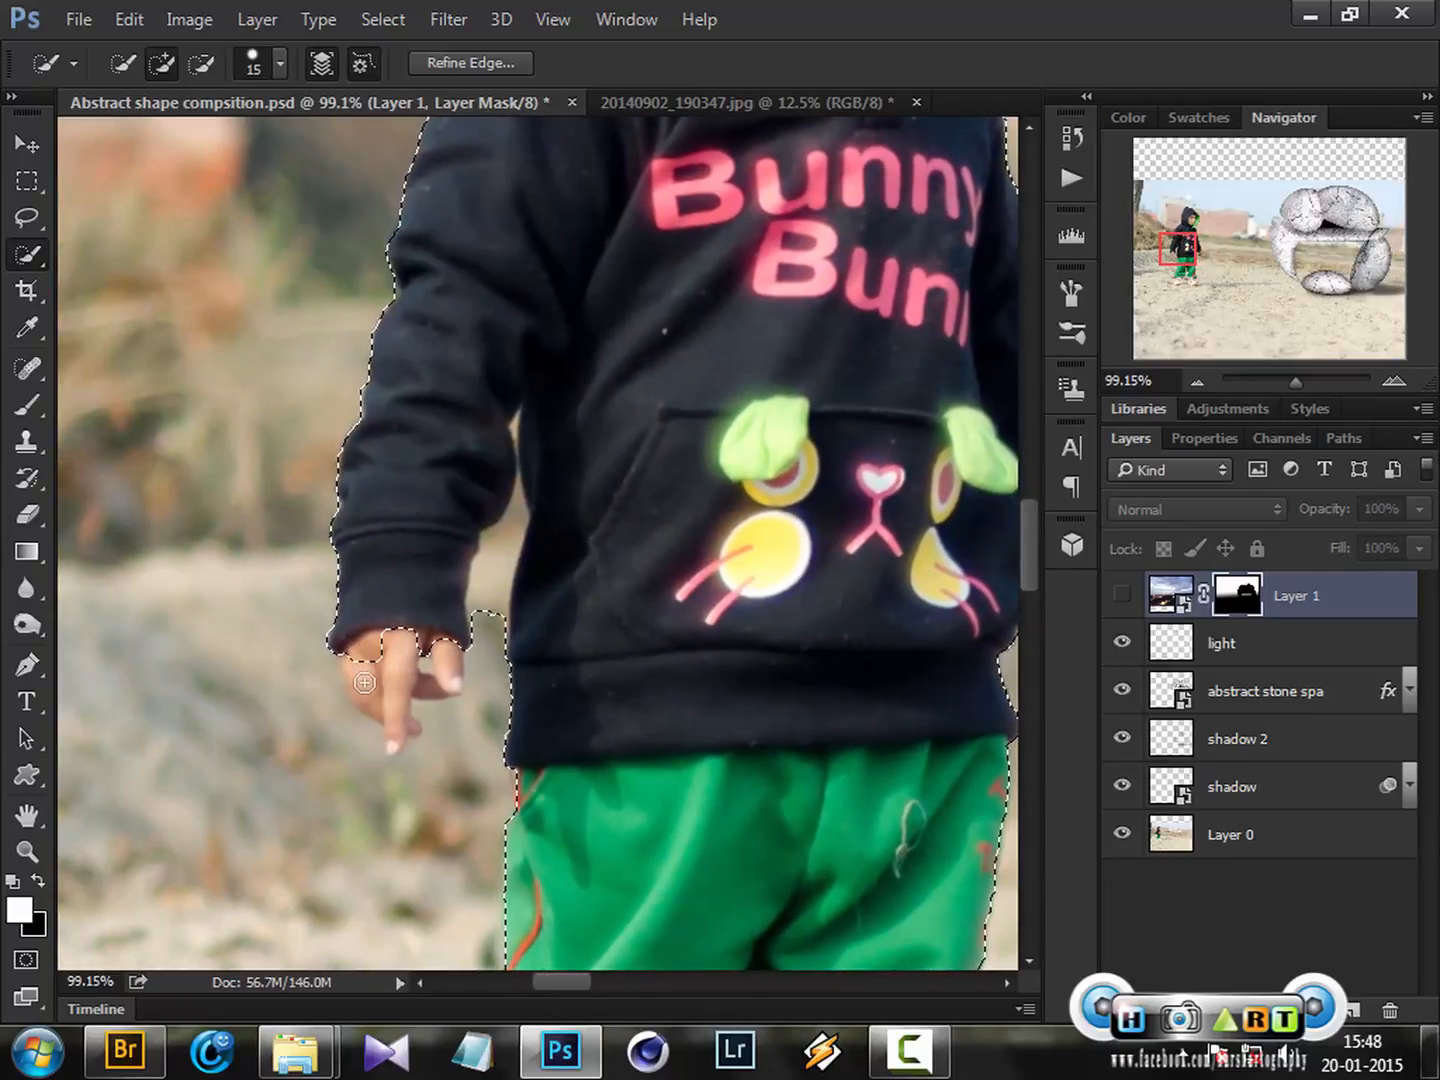
left_click_drag(365, 682, 377, 694)
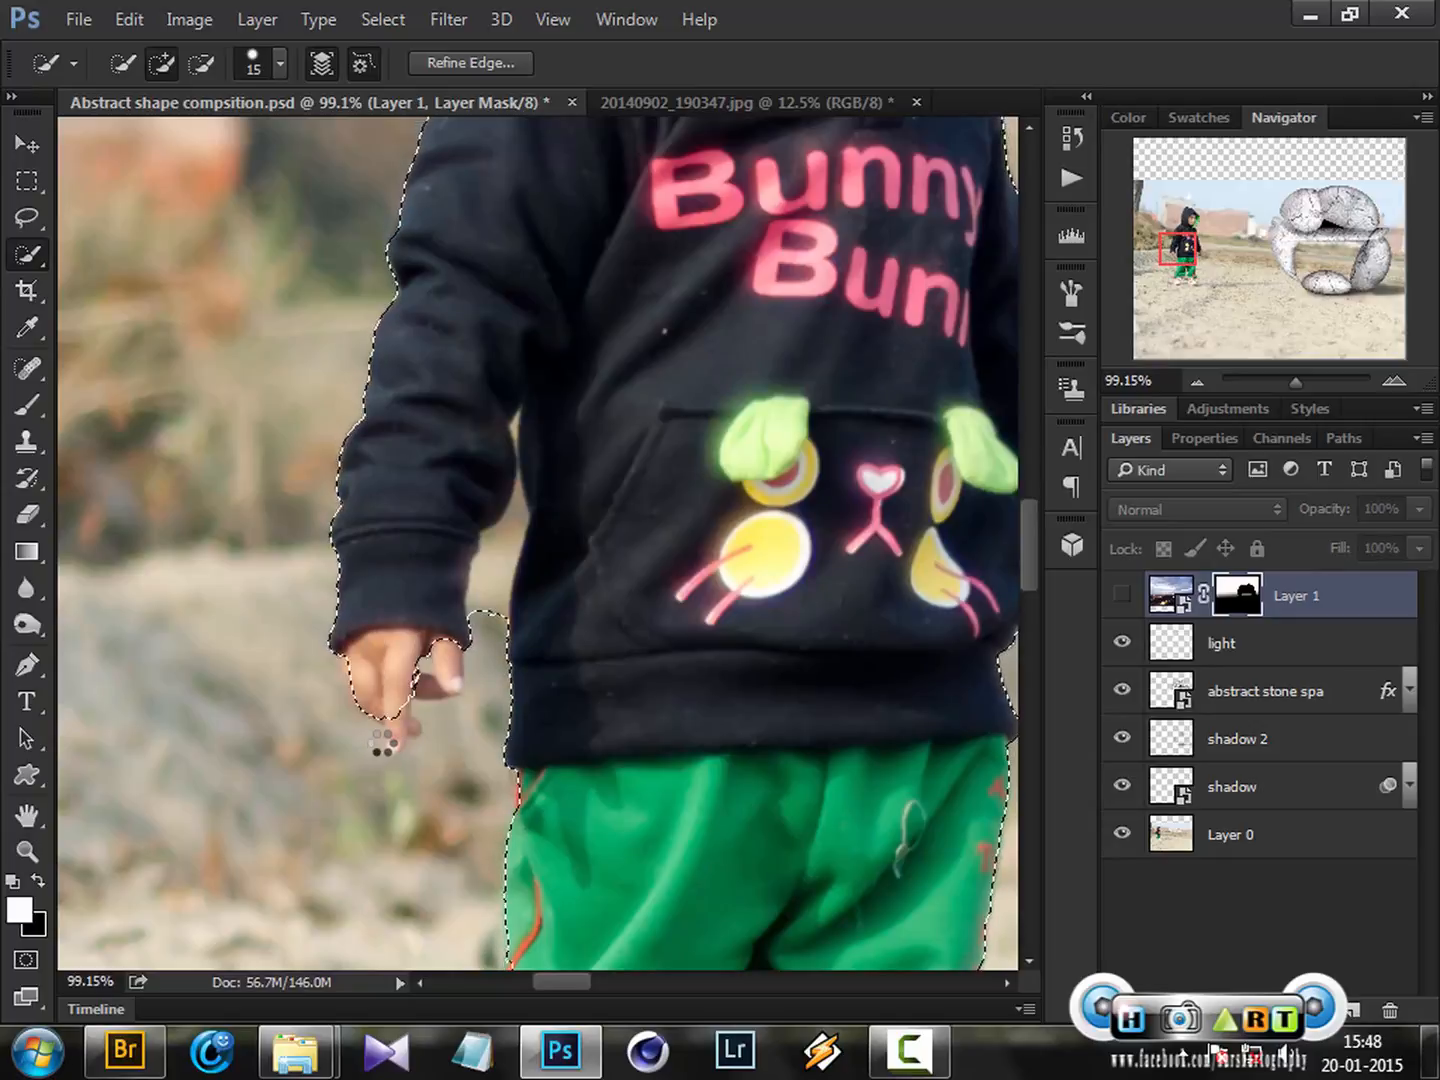
key("bracketleft")
key("bracketleft")
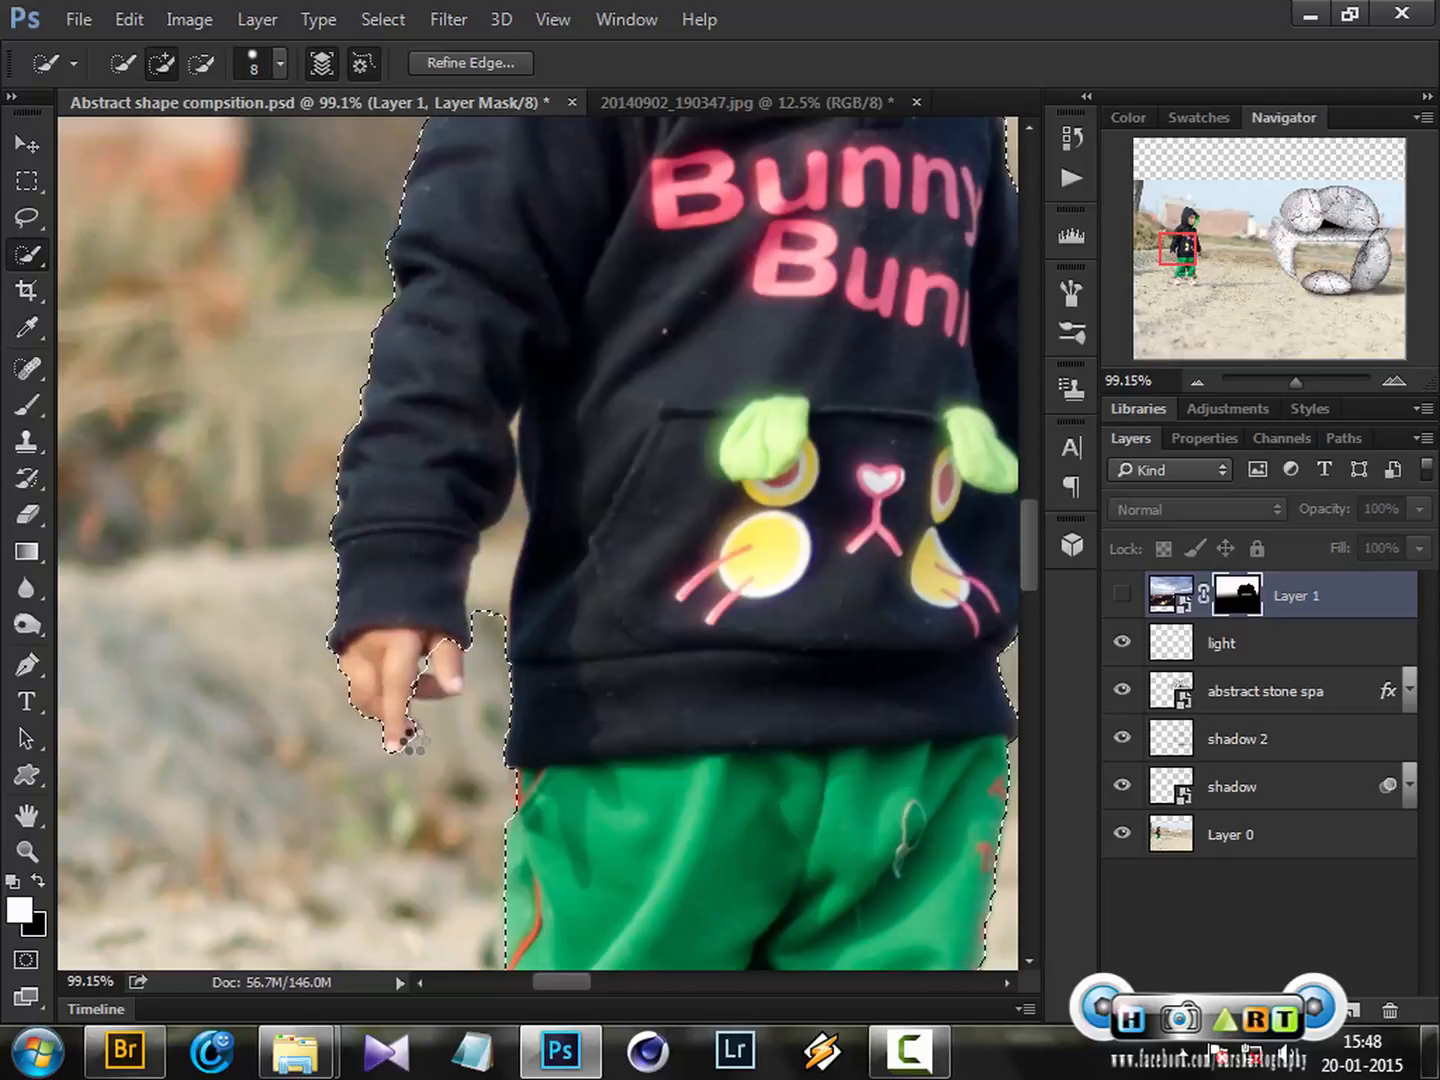
left_click(451, 692)
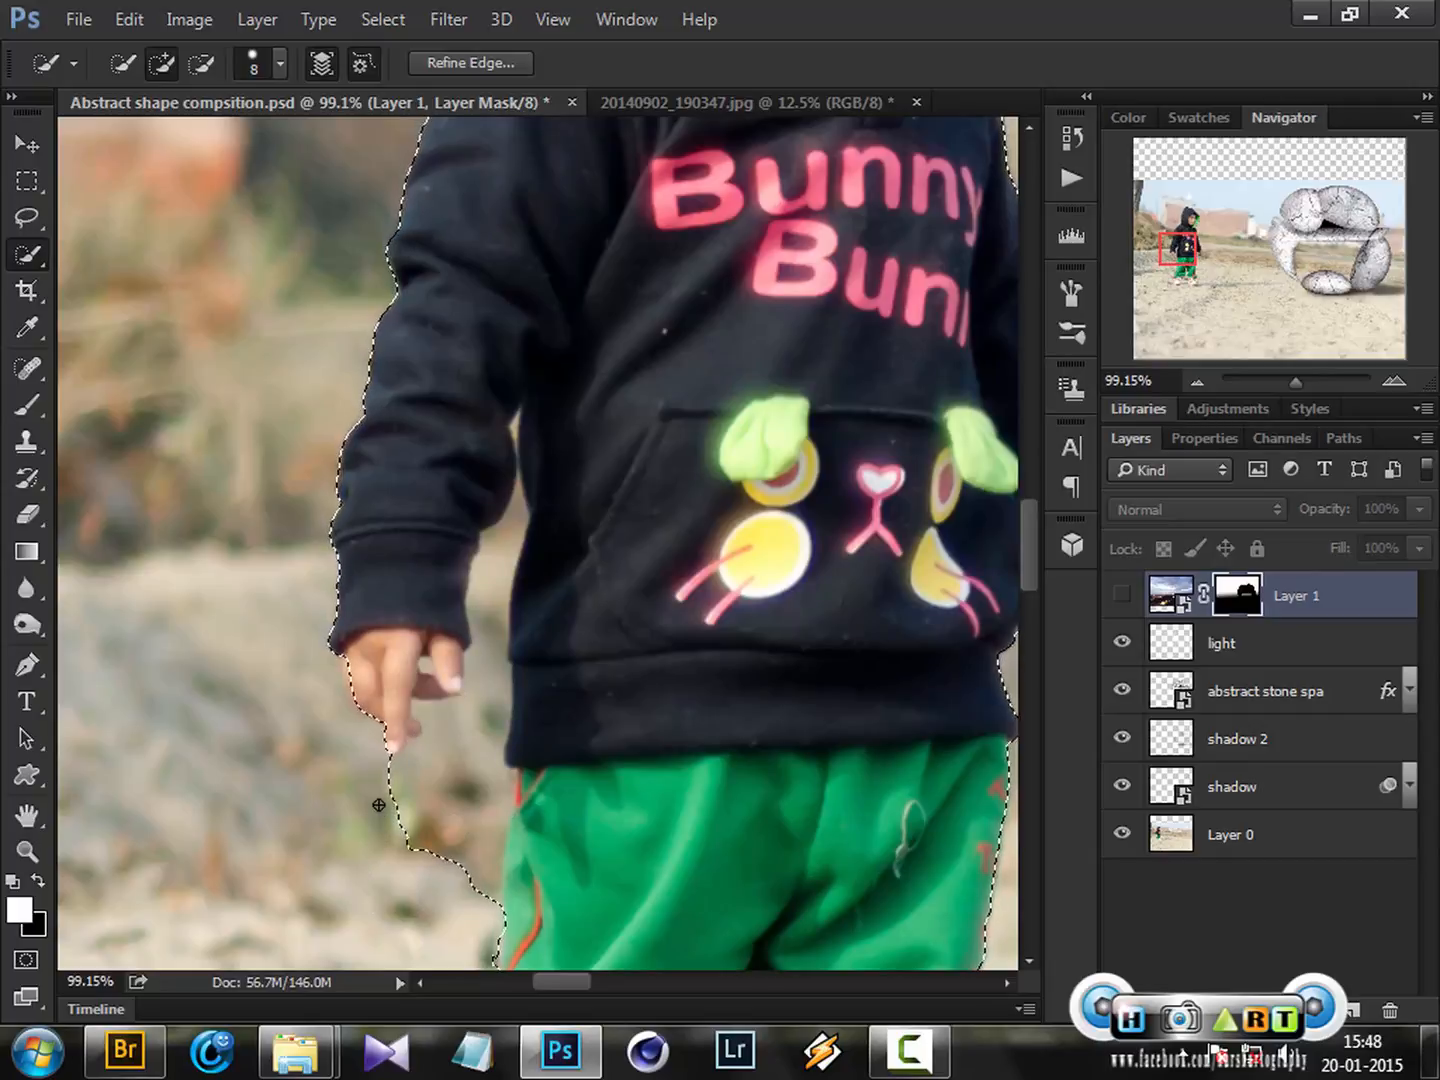
Step: Subtract the spilled ground beside the green trousers and the gap between the child's sleeve and body from the selection
key("alt")
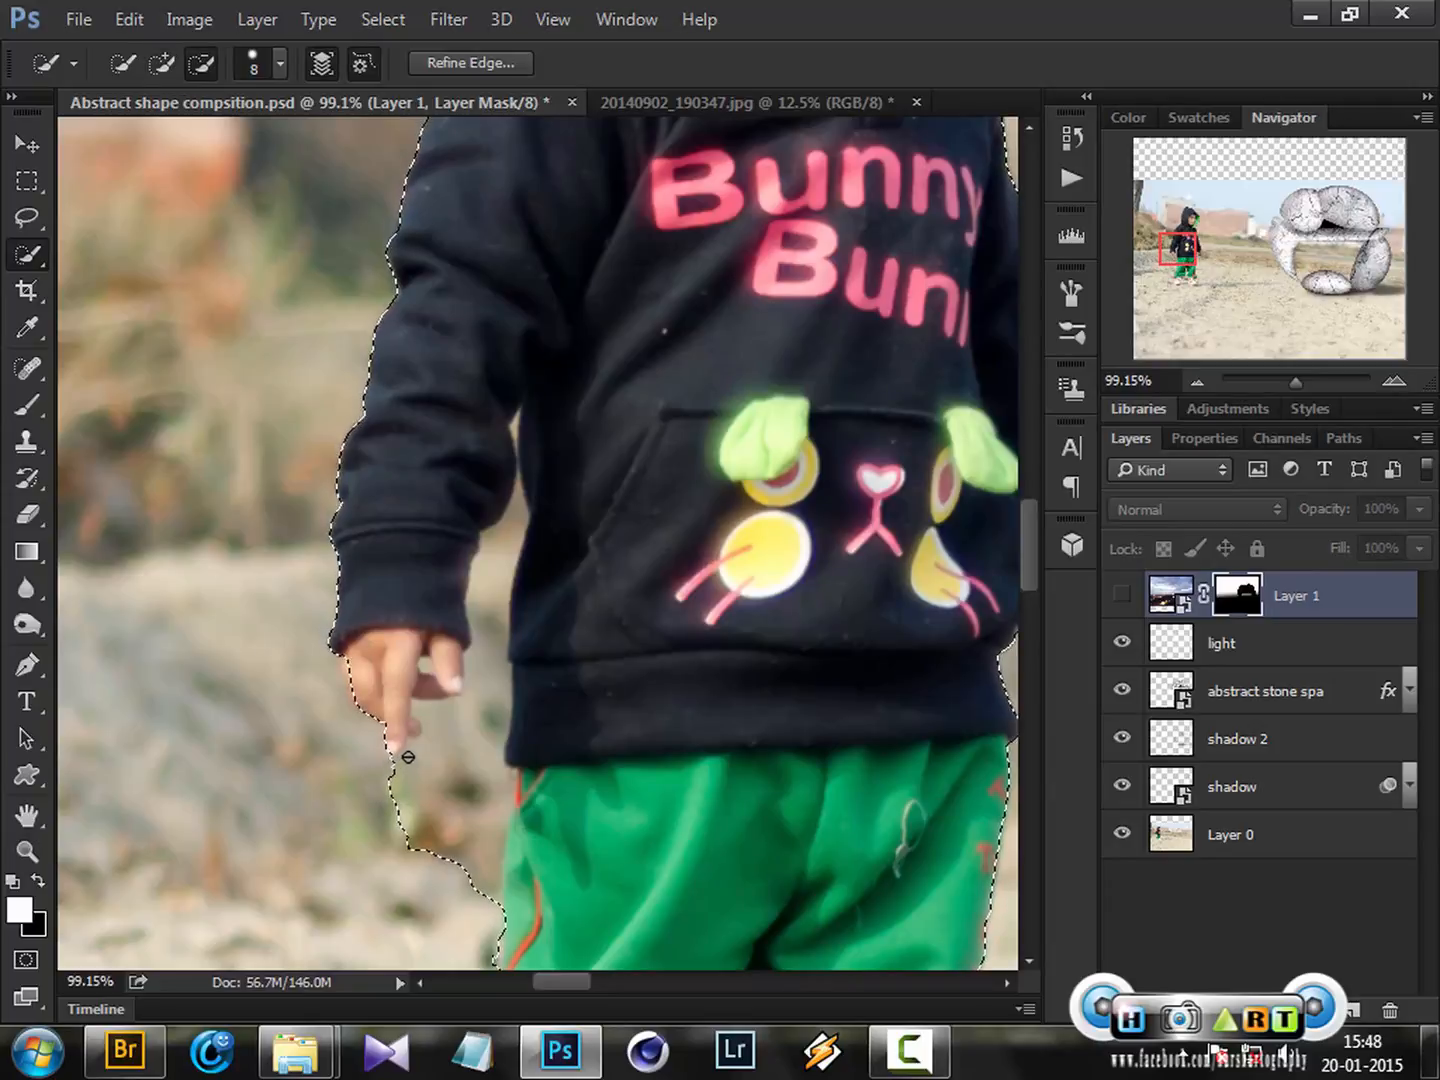
mouse_move(409, 758)
left_mouse_down()
mouse_move(461, 758)
mouse_move(416, 745)
mouse_move(435, 714)
left_mouse_up()
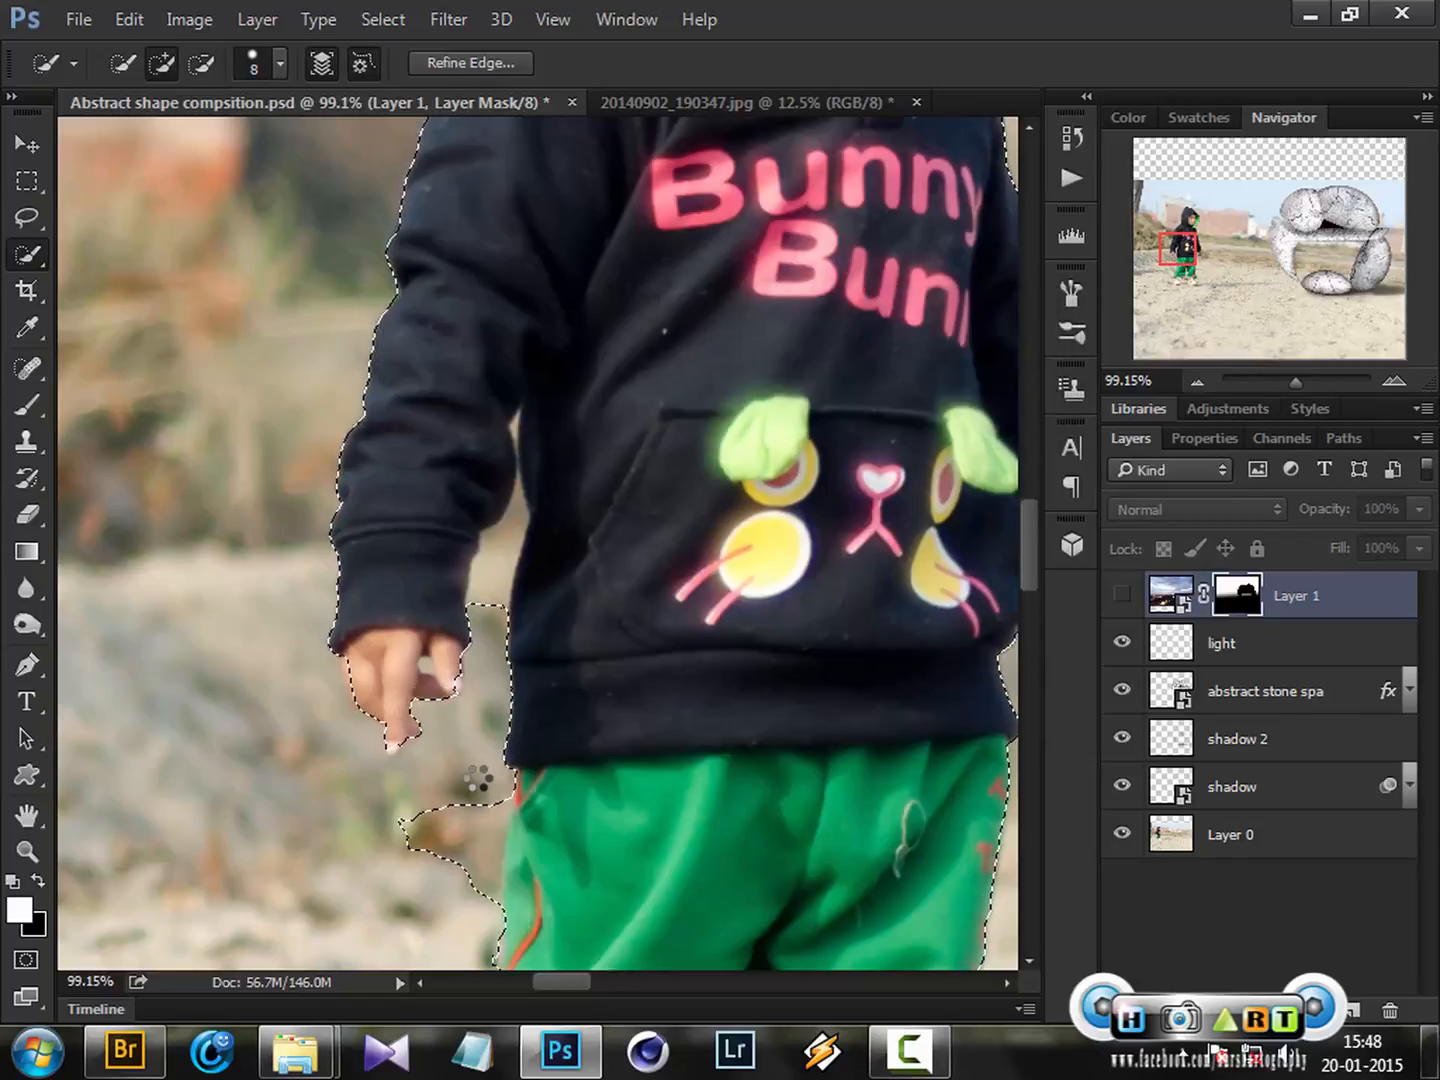
left_click(461, 913)
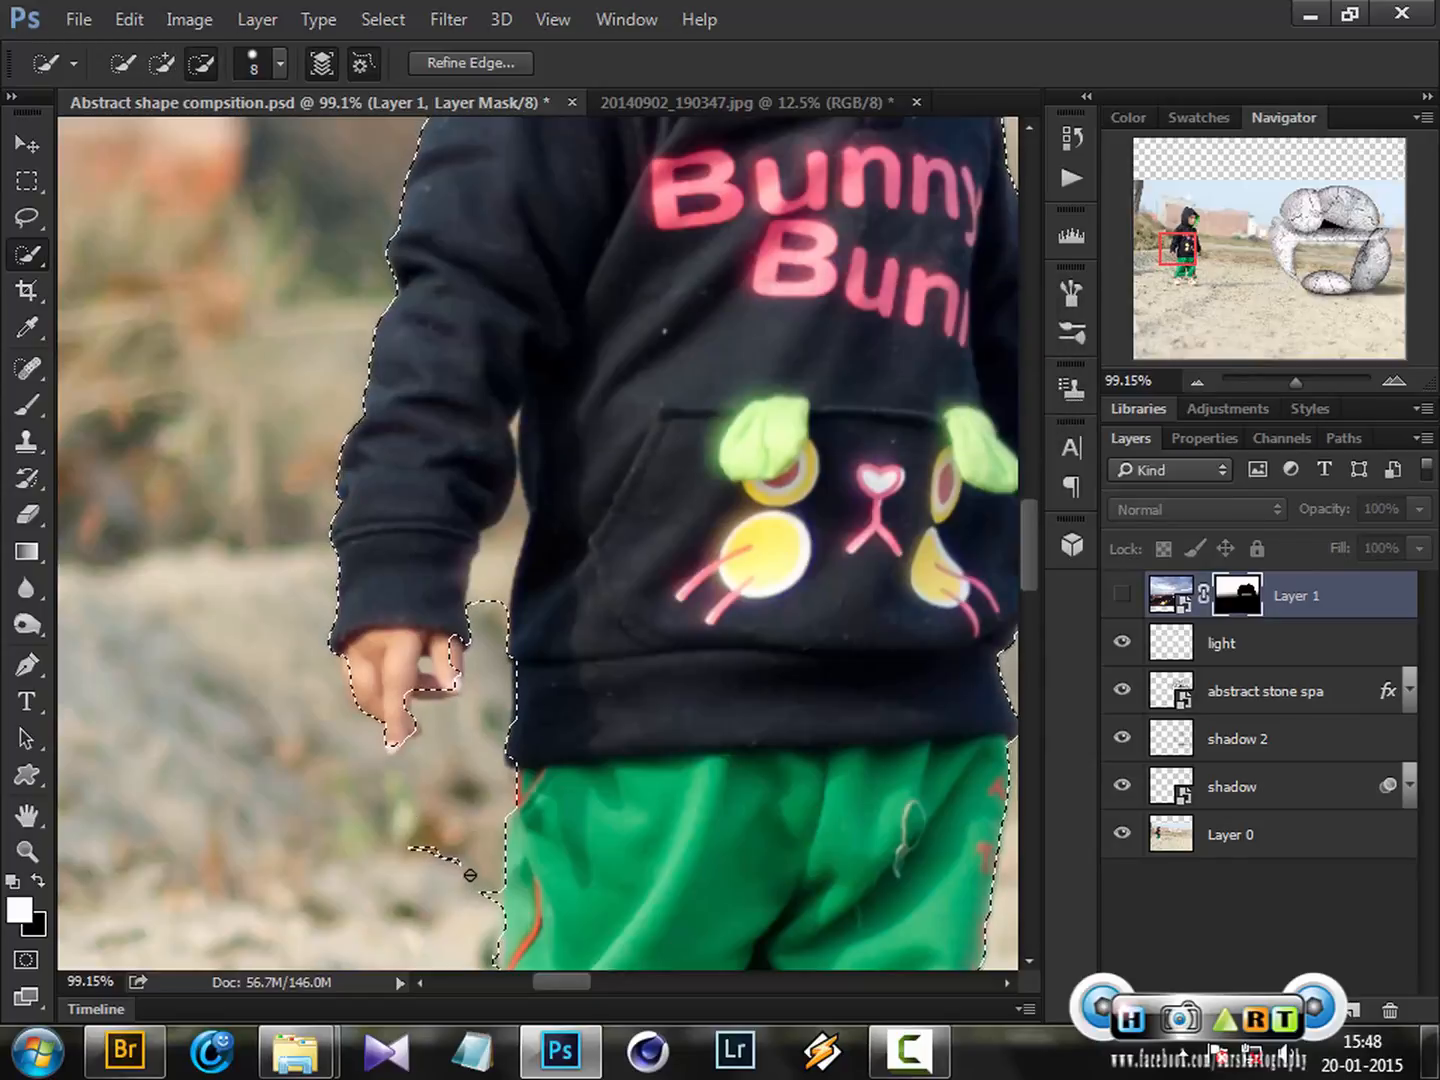
left_click(462, 844)
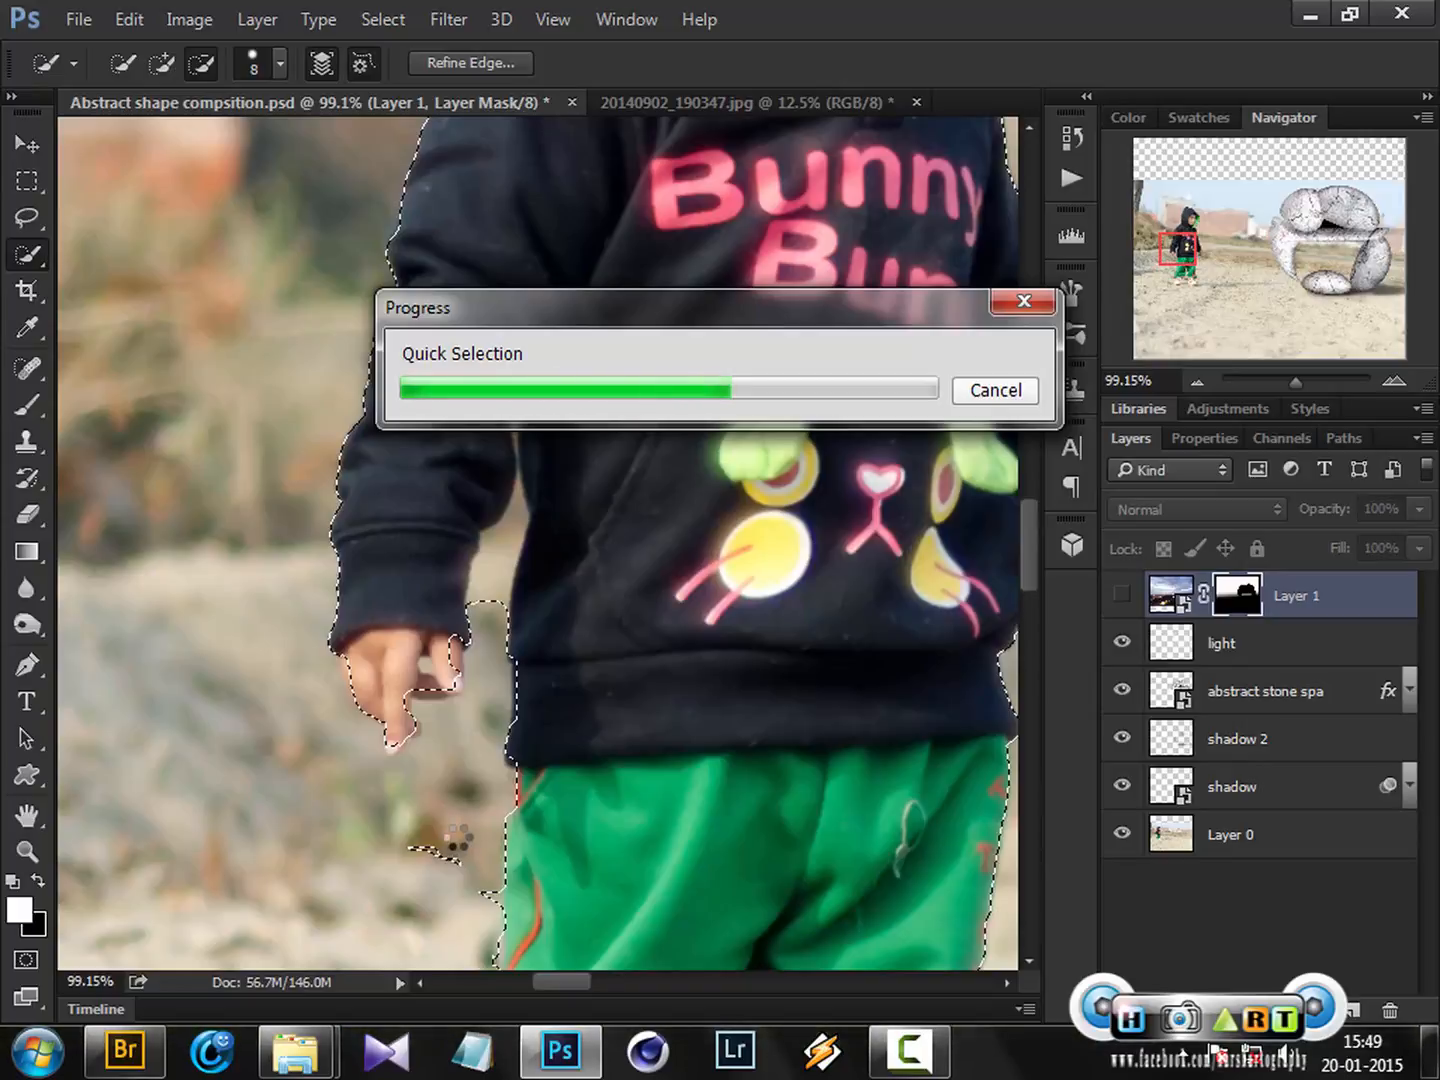
left_click(442, 857, "alt")
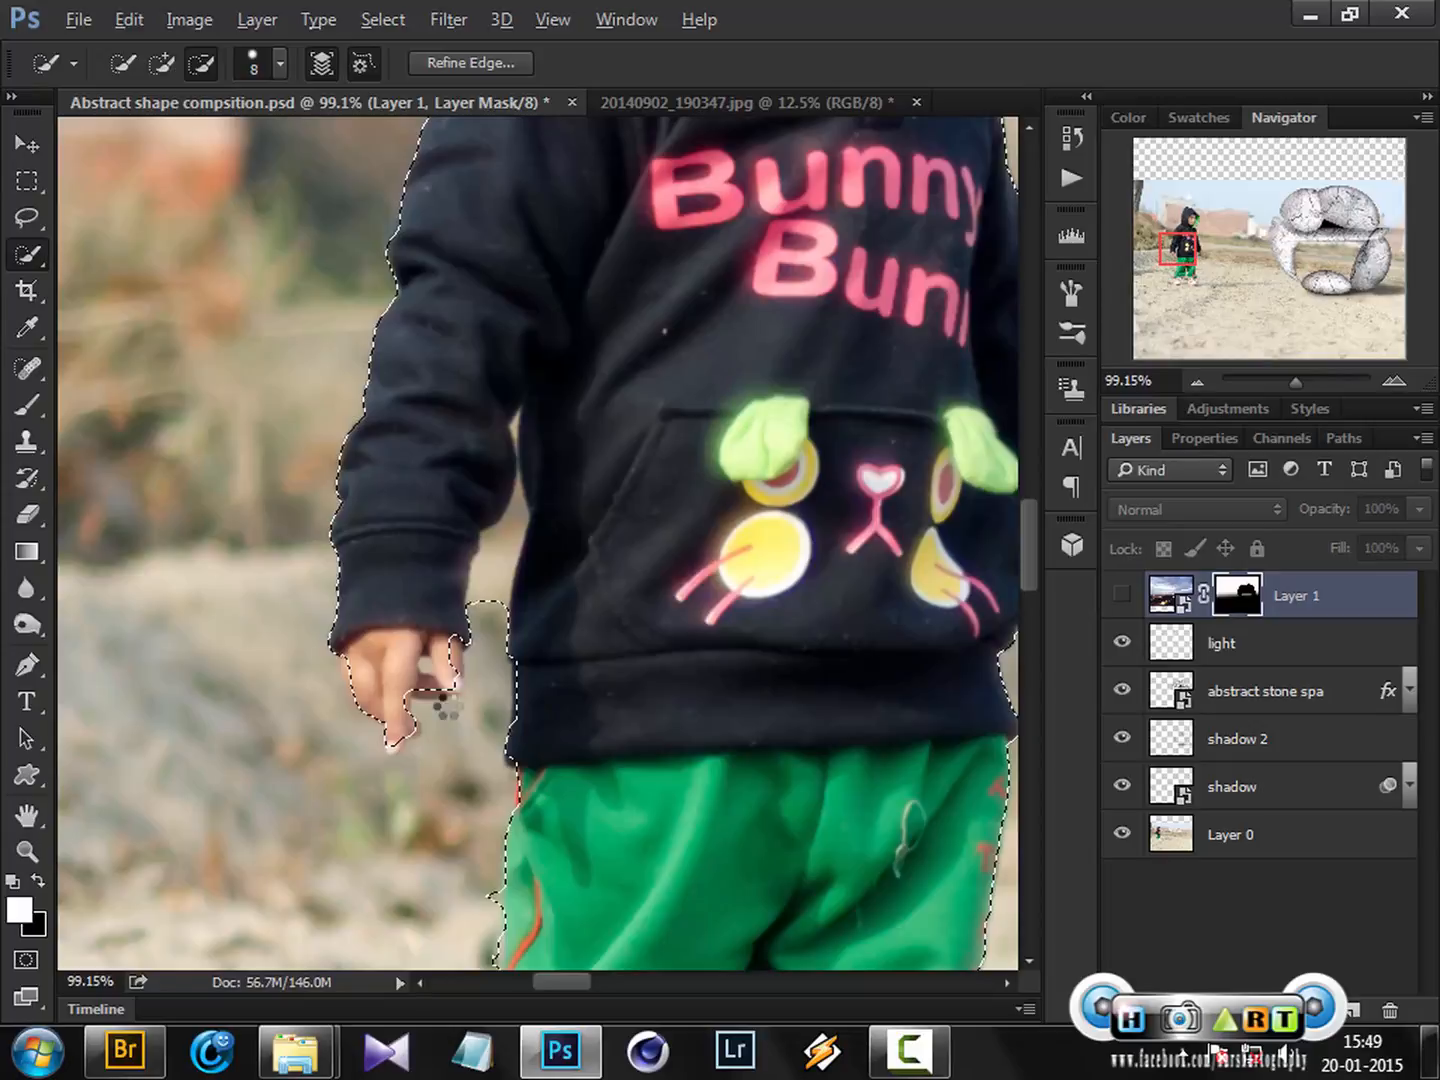
left_click(480, 660, "alt")
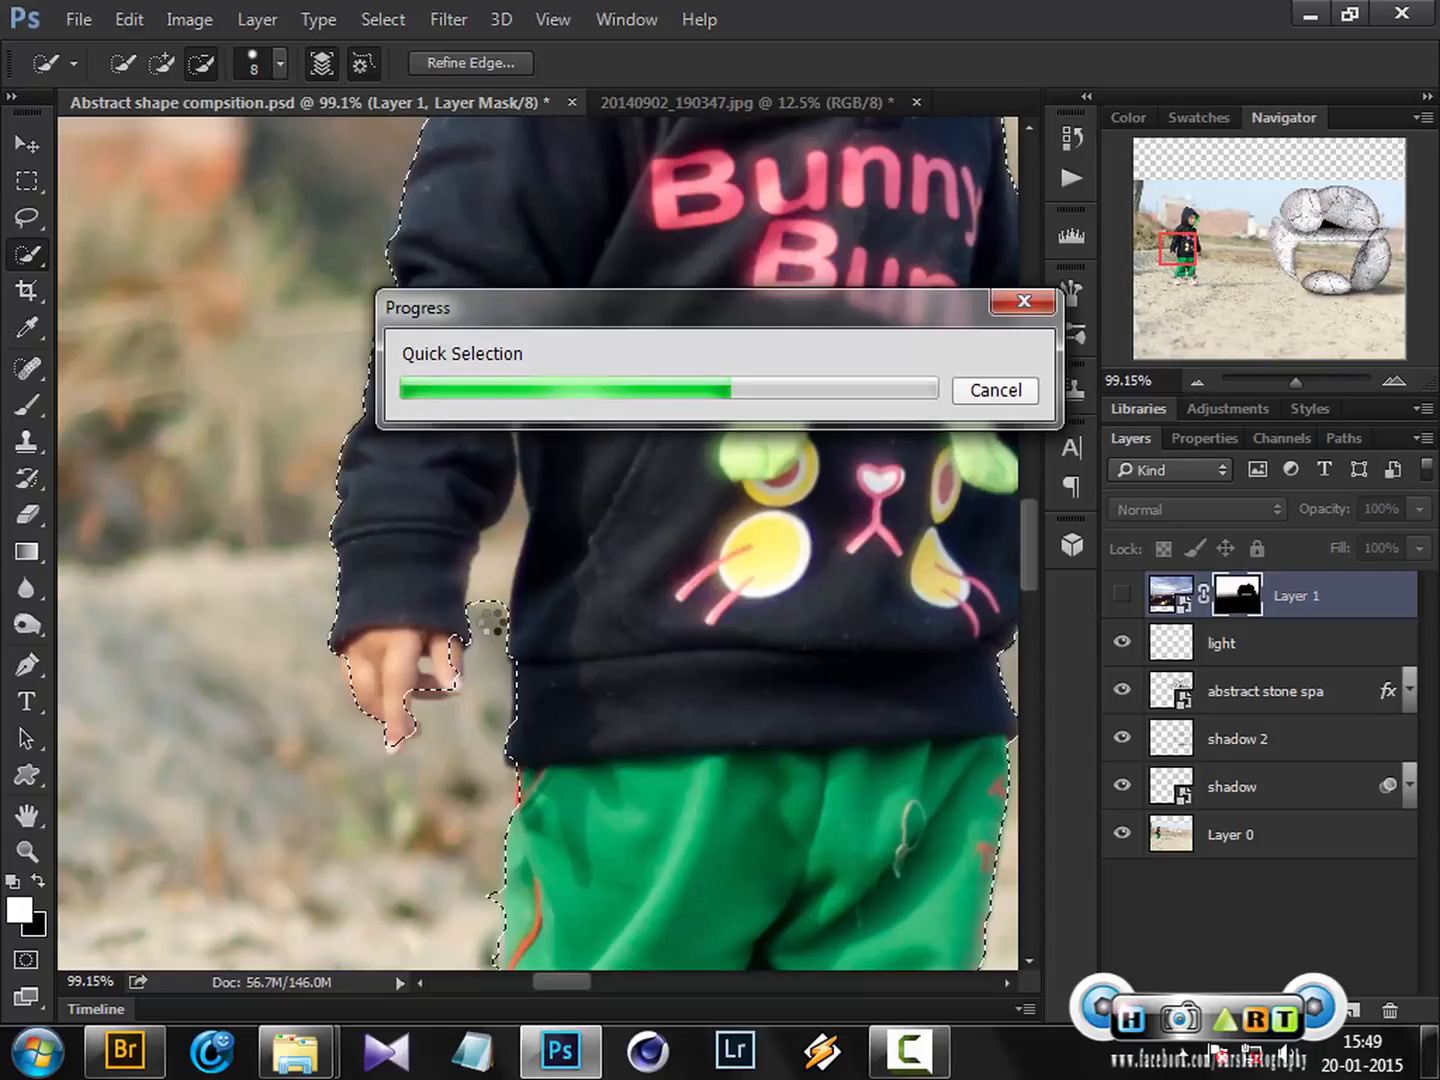
mouse_move(490, 618)
left_mouse_down()
mouse_move(512, 578)
mouse_move(515, 454)
left_mouse_up()
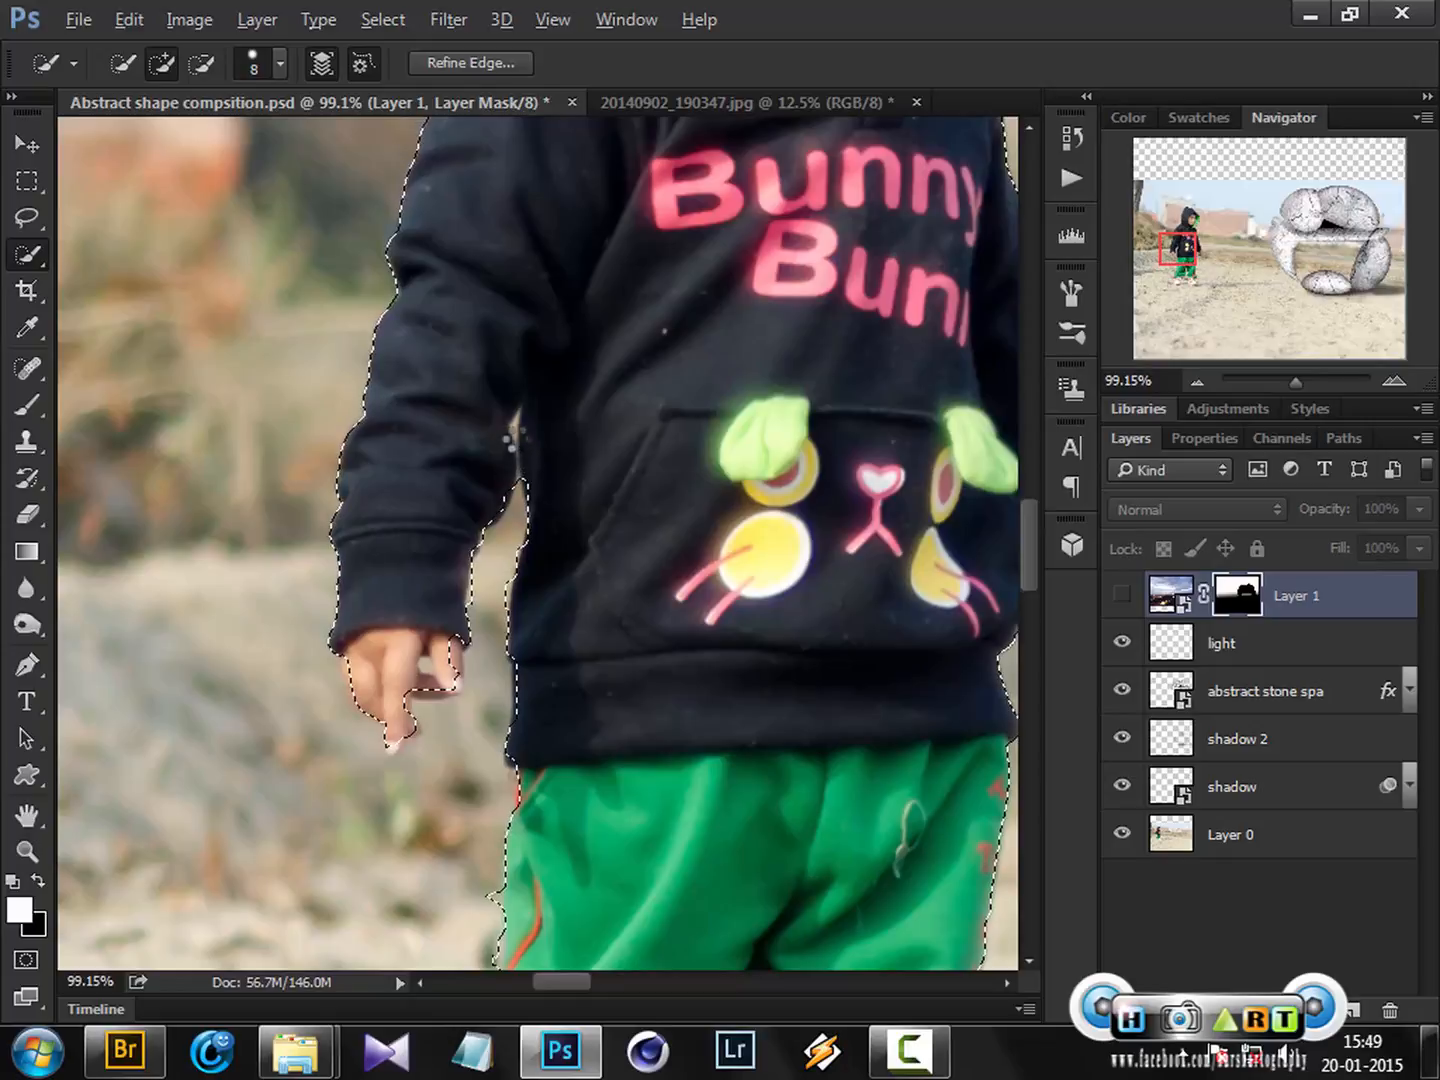
left_click(488, 512, "alt")
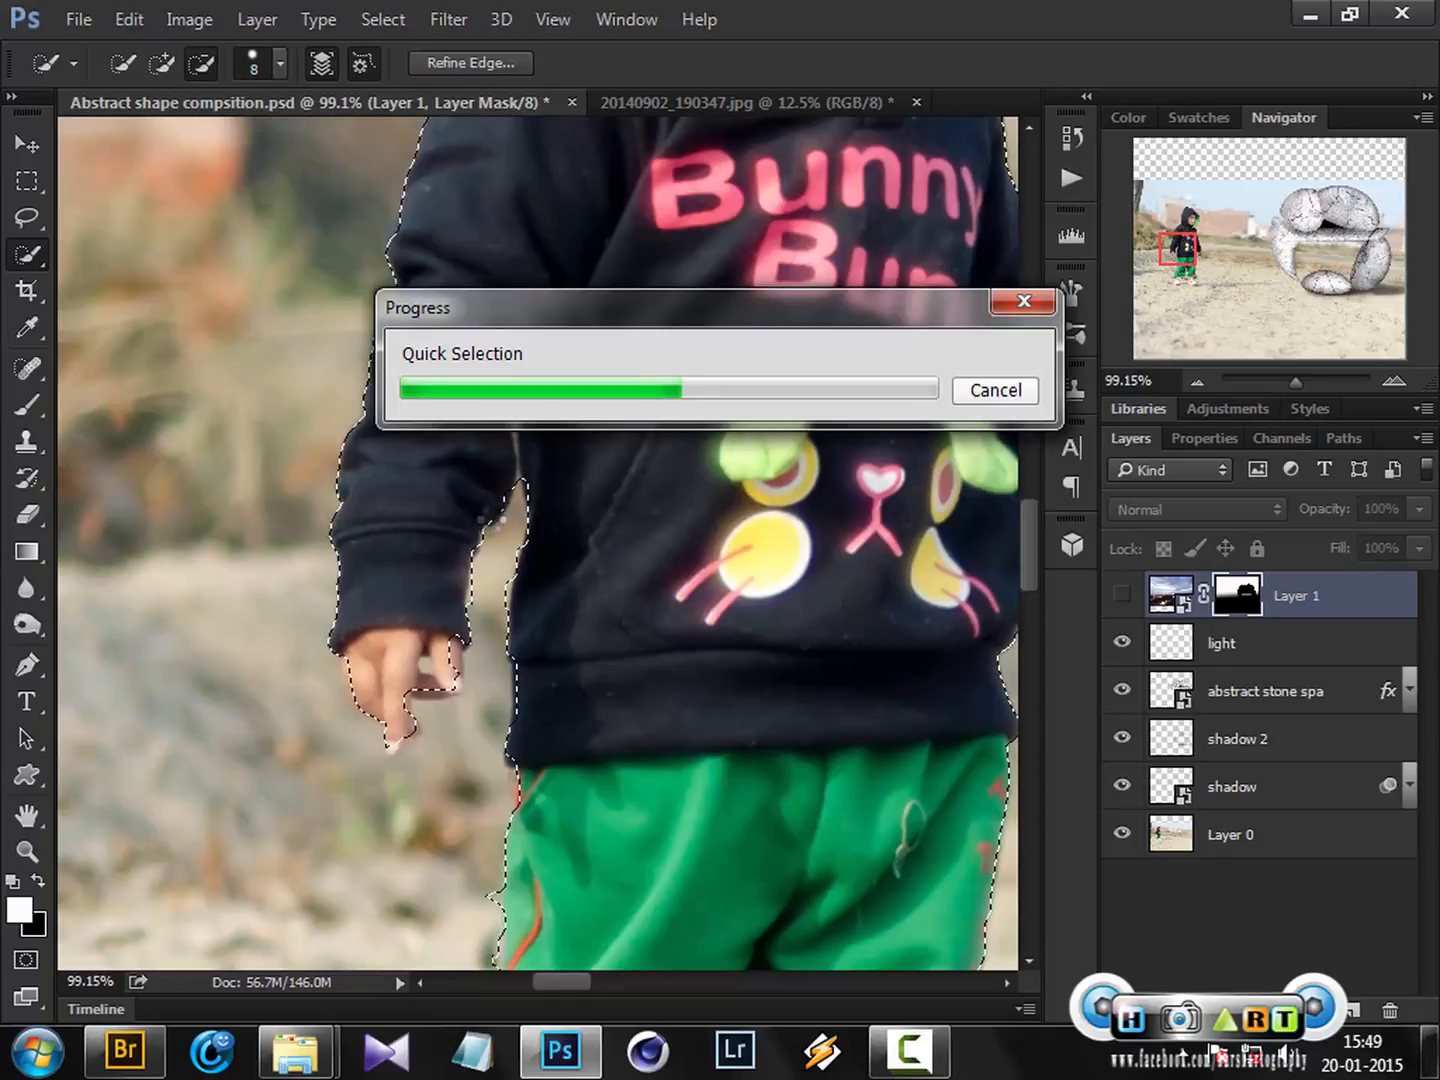
left_click(426, 666, "alt")
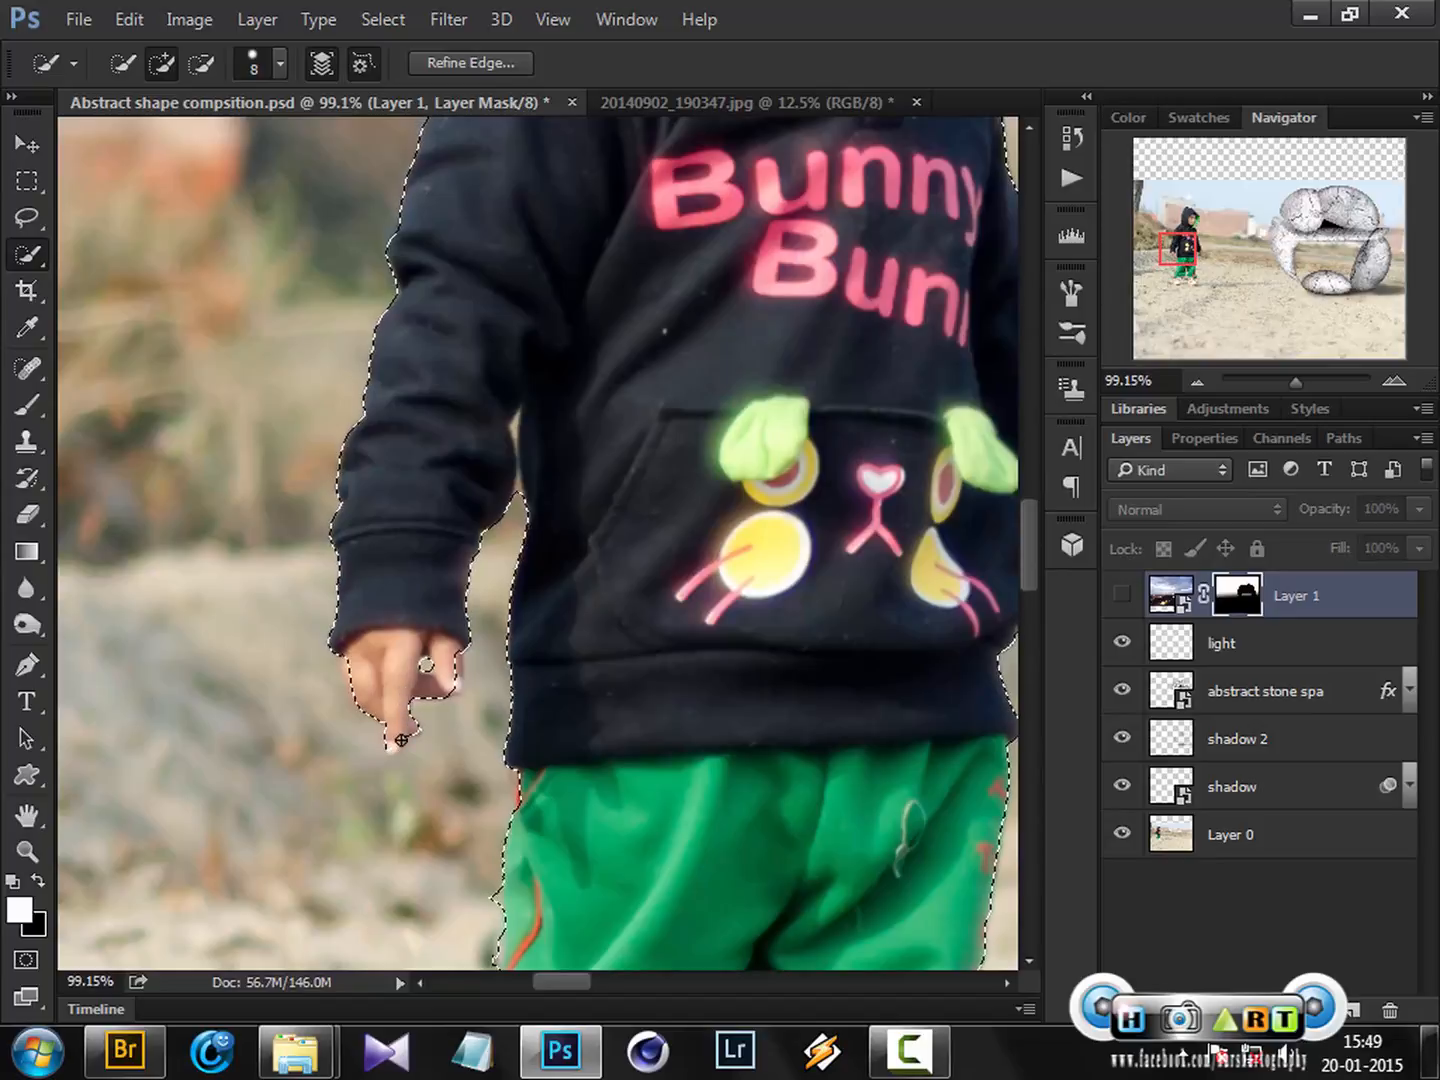
Step: Add the missing fingertips and outer hand edges to the selection with a size 2 brush
left_click_drag(391, 746, 504, 836)
key("bracketleft")
key("bracketleft")
key("bracketleft")
key("bracketleft")
key("bracketleft")
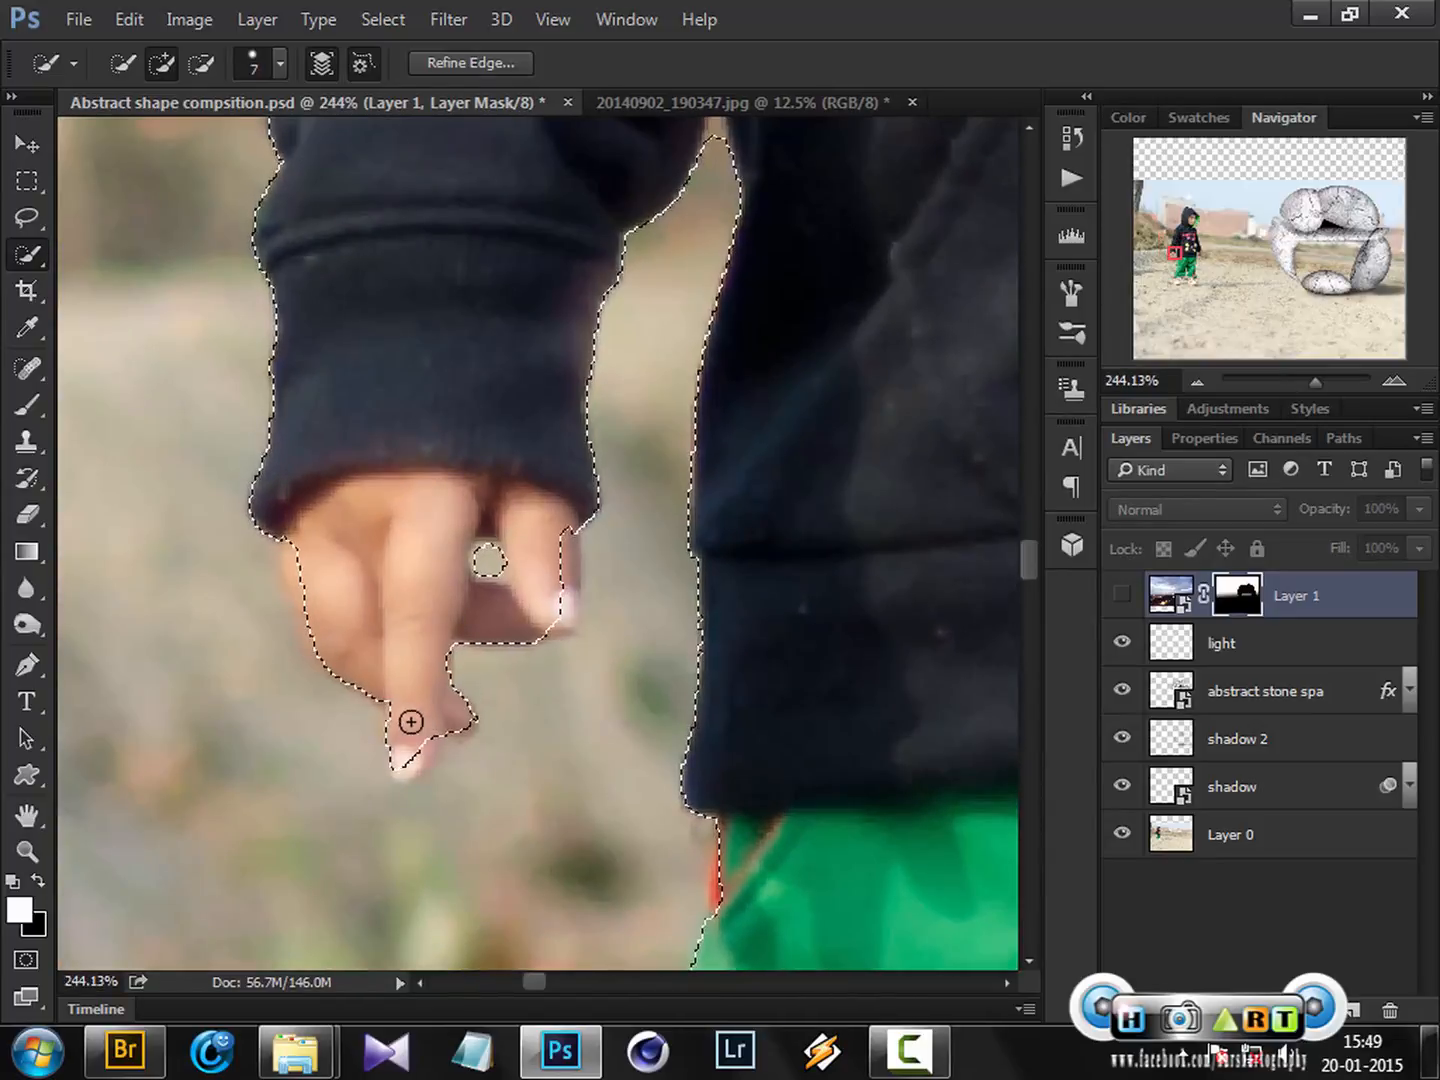
key("bracketleft")
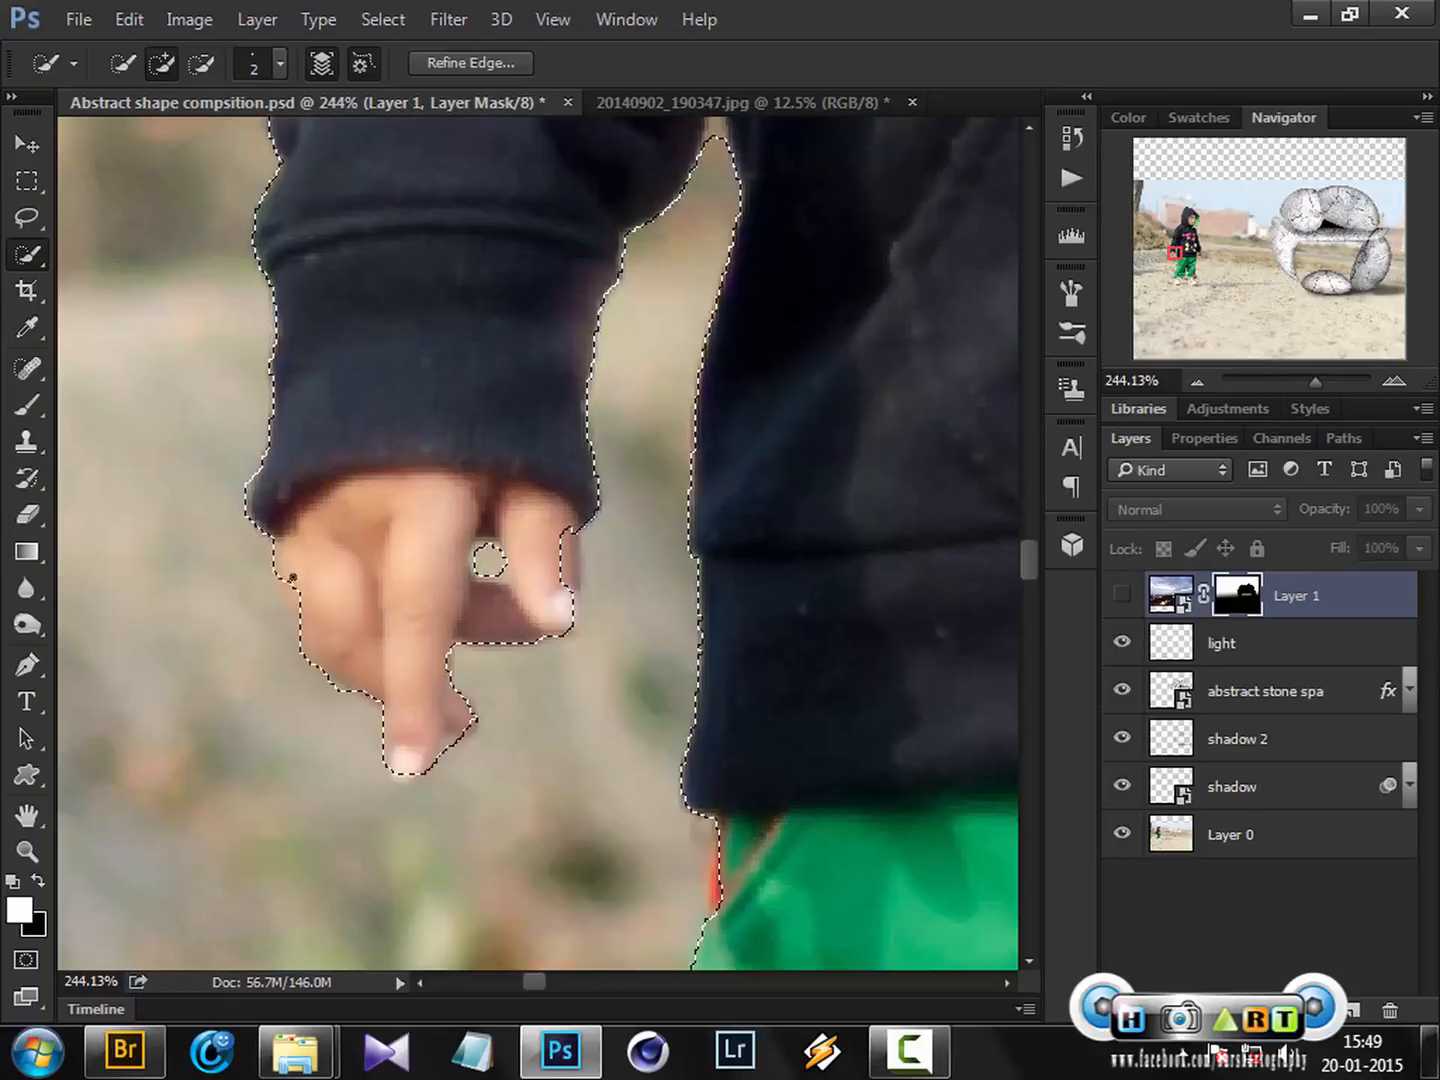
left_click_drag(292, 578, 302, 604)
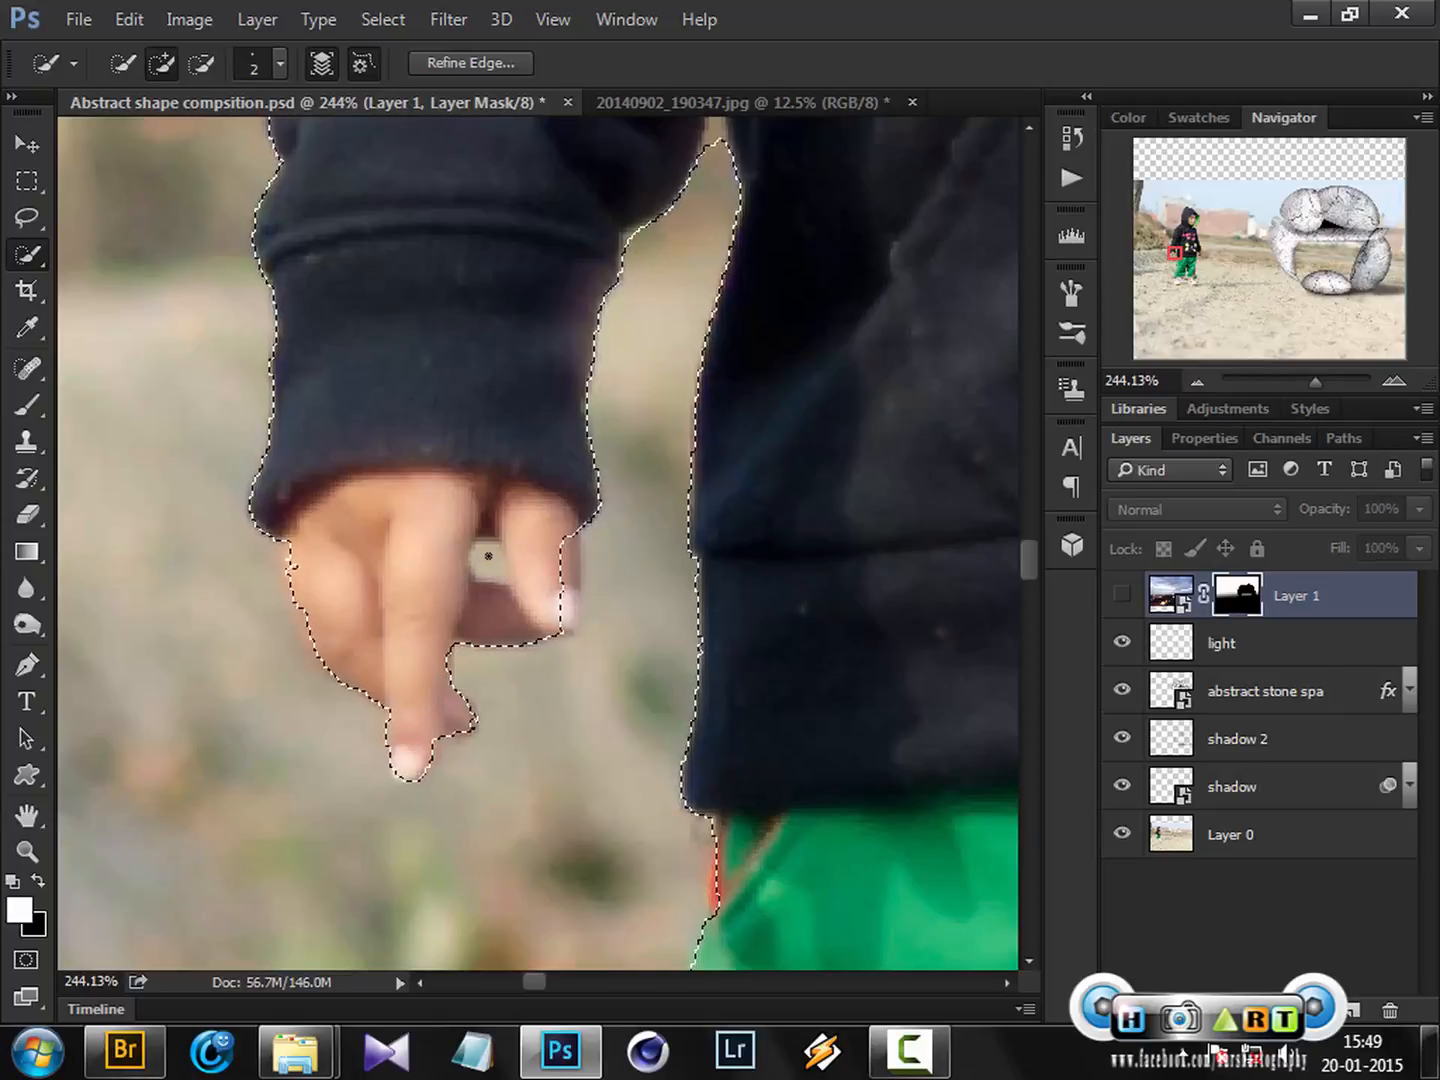
Step: Subtract the small background gap between the child's fingers from the selection
key("alt")
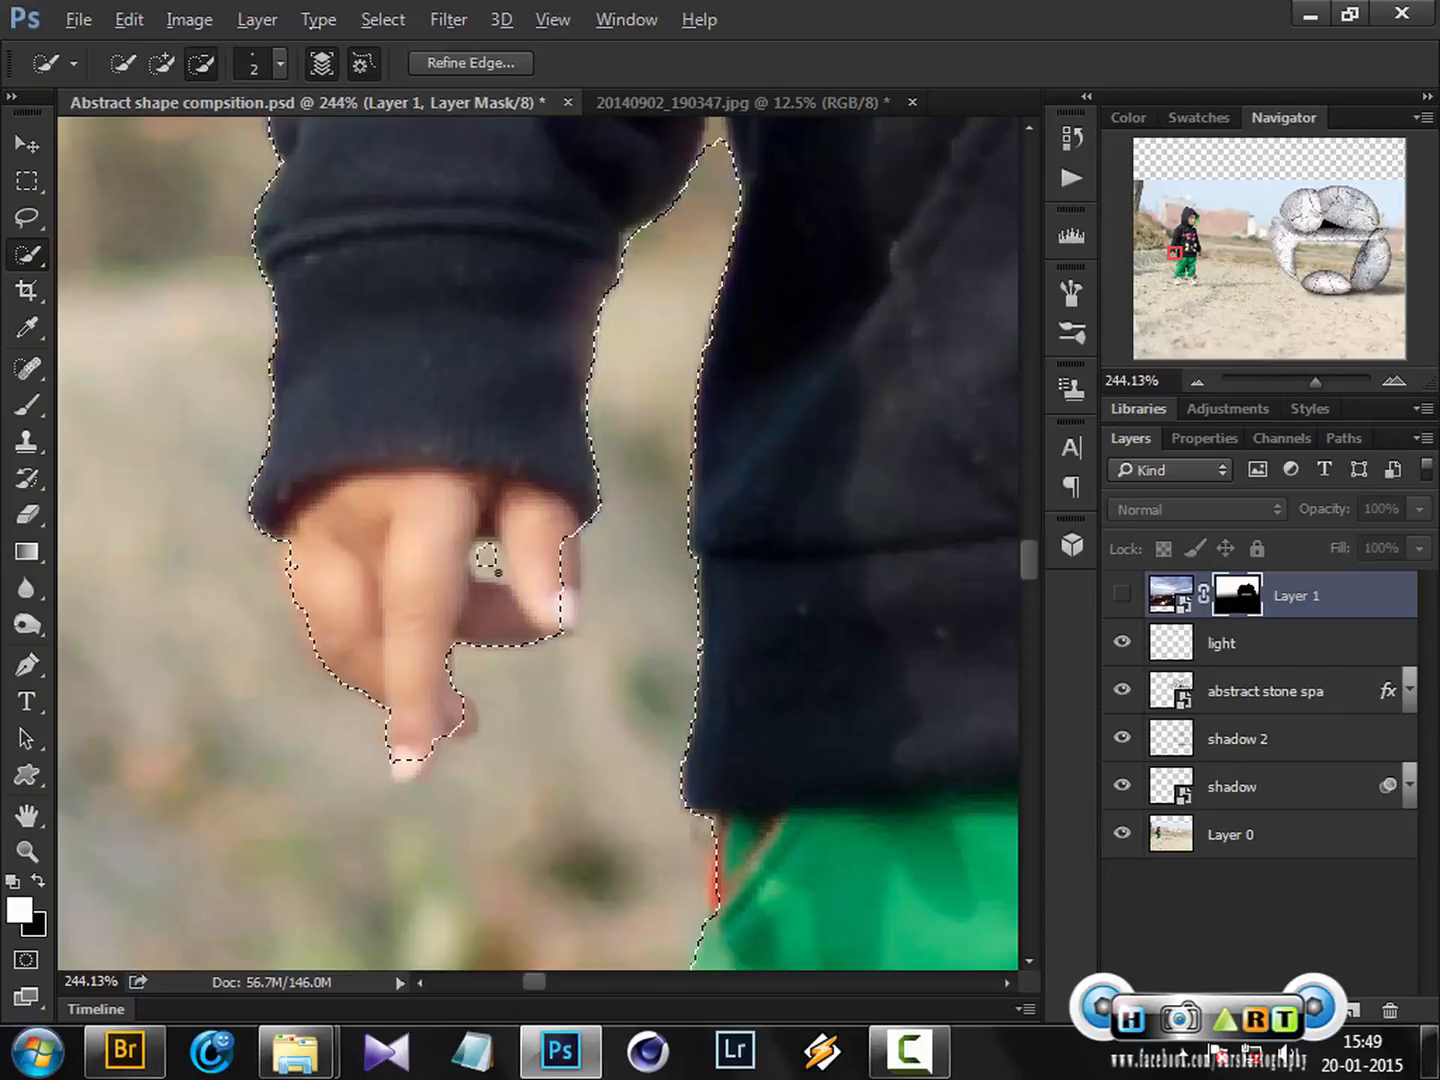
left_click(485, 557, "alt")
mouse_move(501, 578)
left_mouse_down()
mouse_move(474, 571)
mouse_move(483, 544)
left_mouse_up()
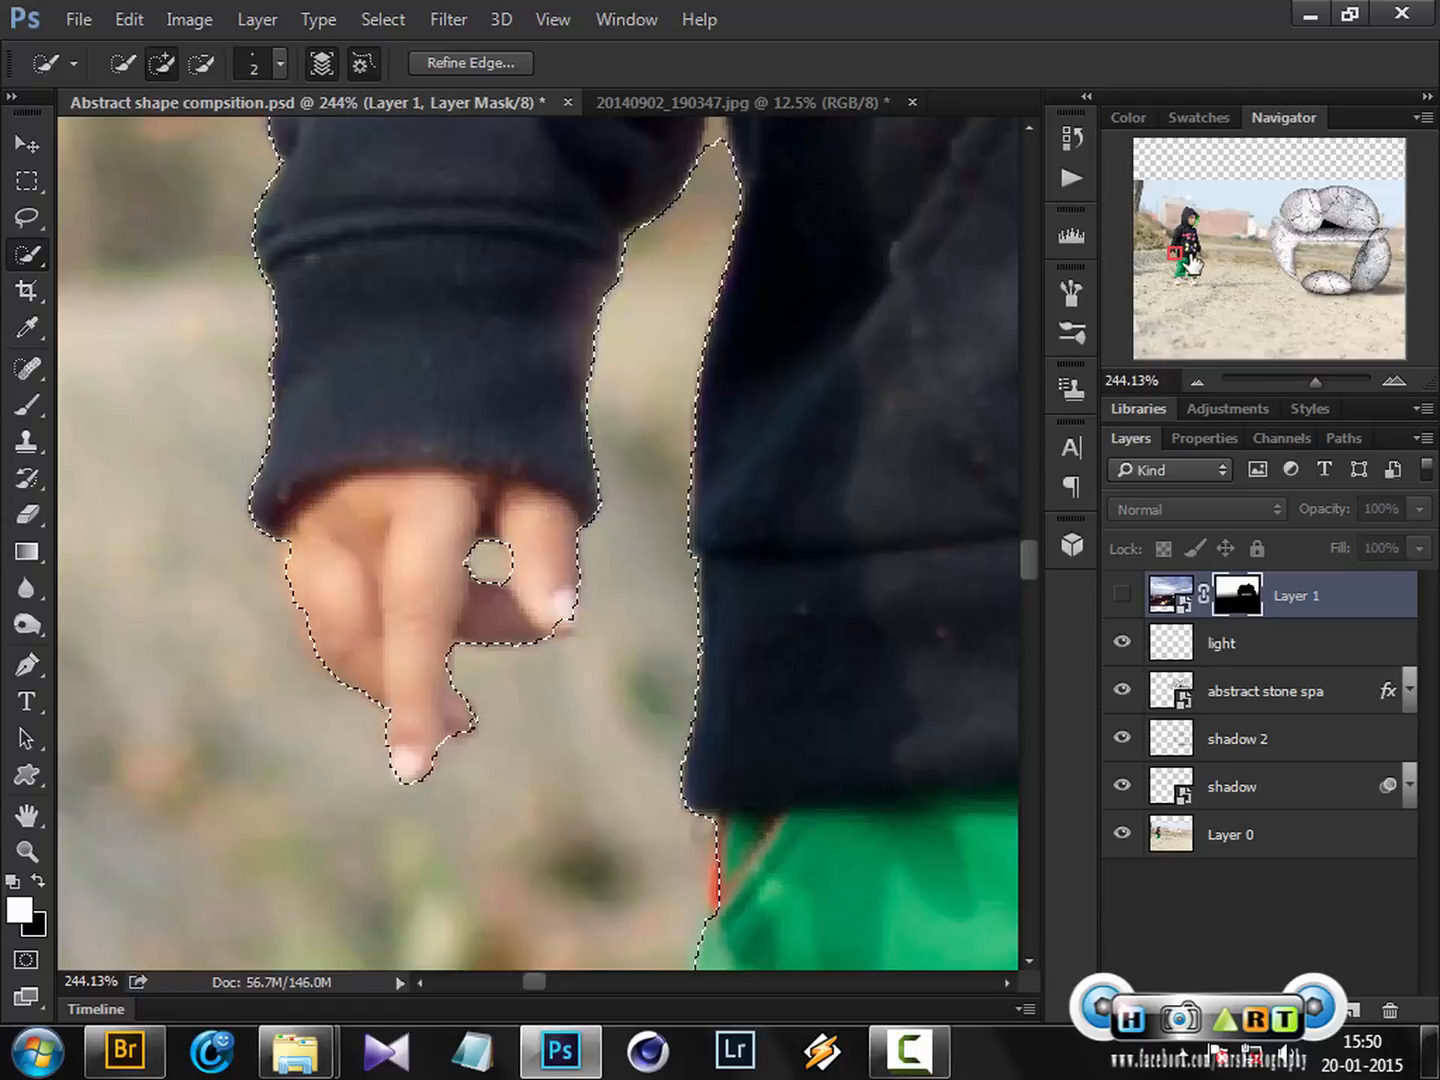
Step: Check the selection outline along the child's sleeve and trousers and compare it against the sky on Layer 1
left_click_drag(1176, 254, 1184, 239)
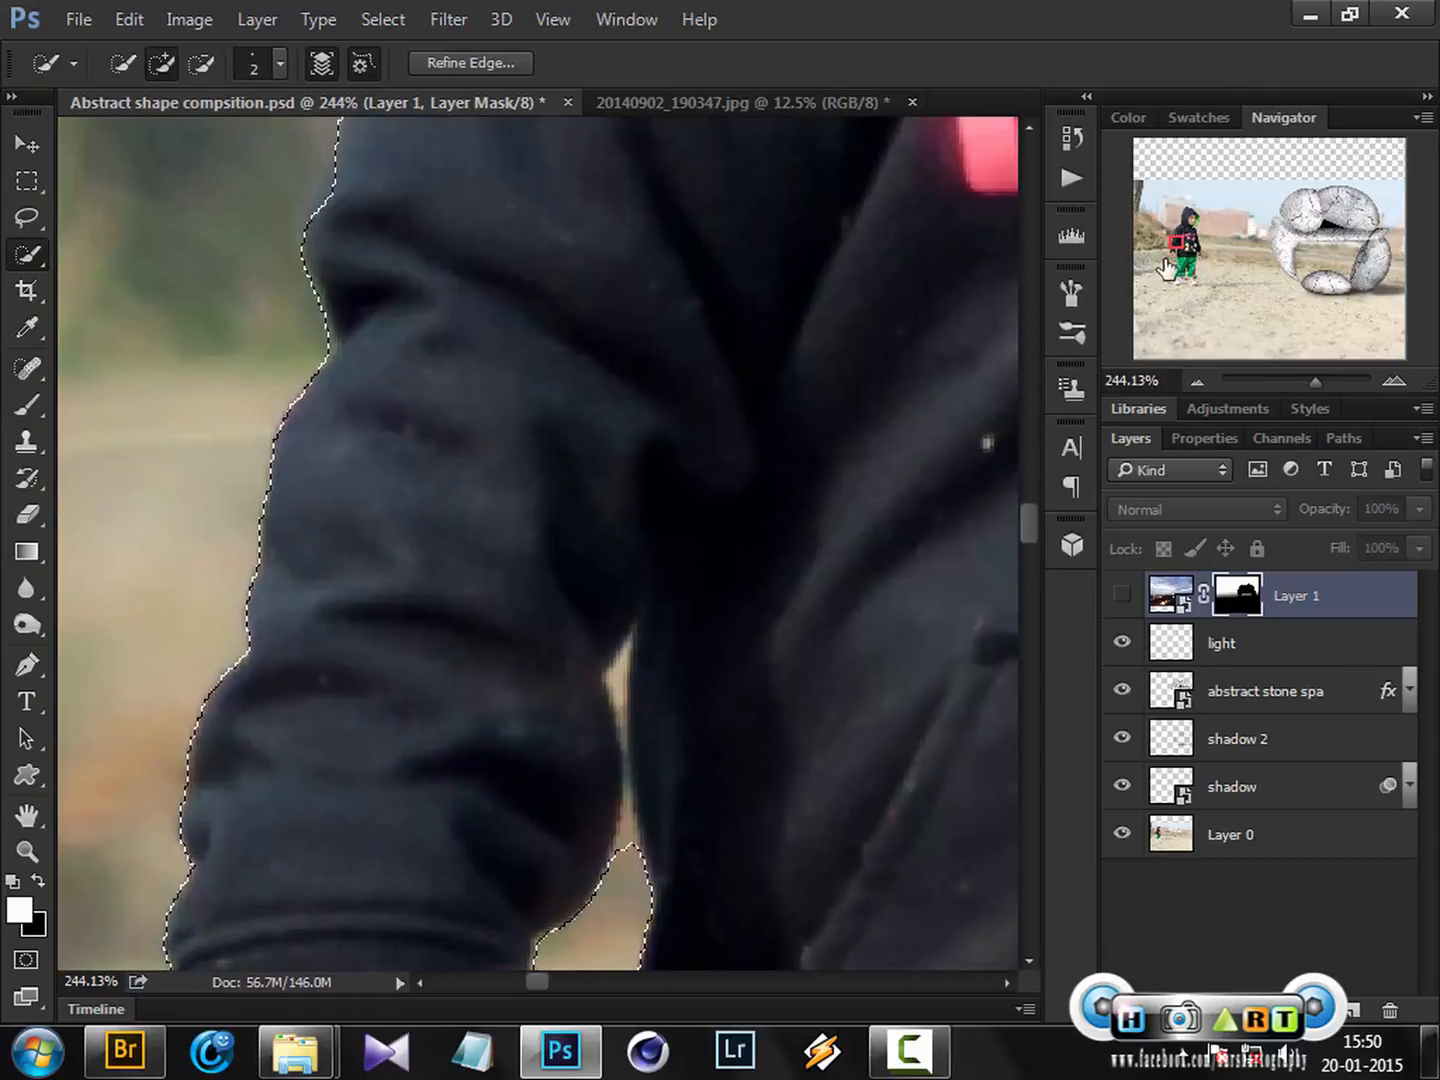
left_click(628, 862)
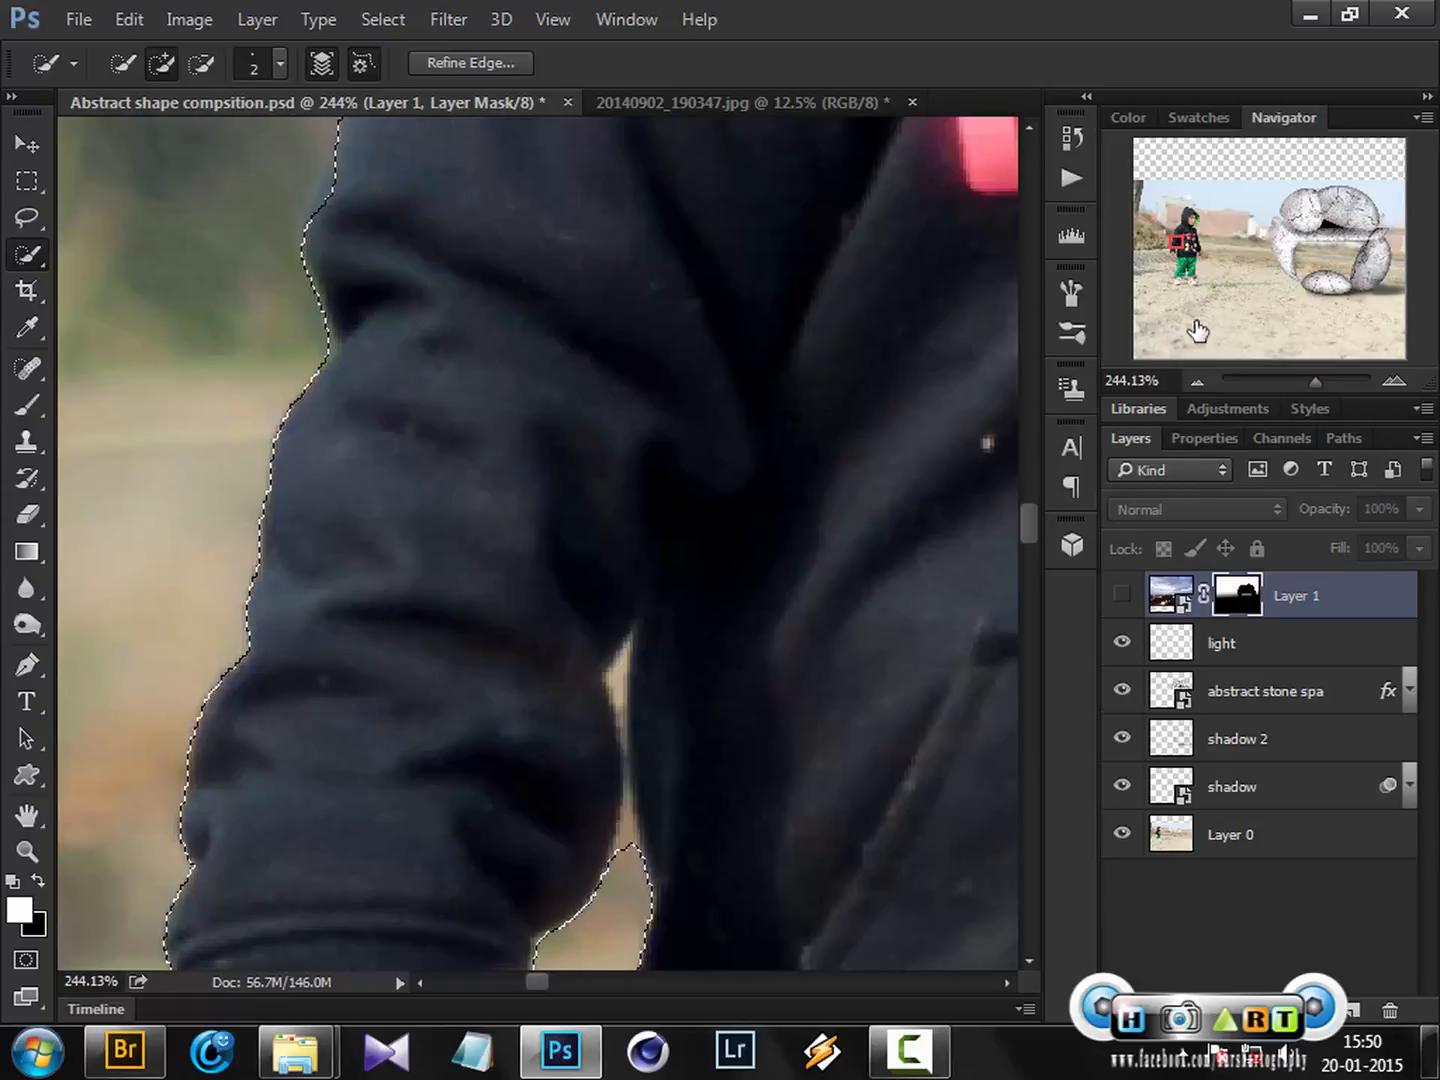
mouse_move(1179, 243)
left_mouse_down()
mouse_move(1197, 208)
mouse_move(1211, 260)
mouse_move(1192, 273)
left_mouse_up()
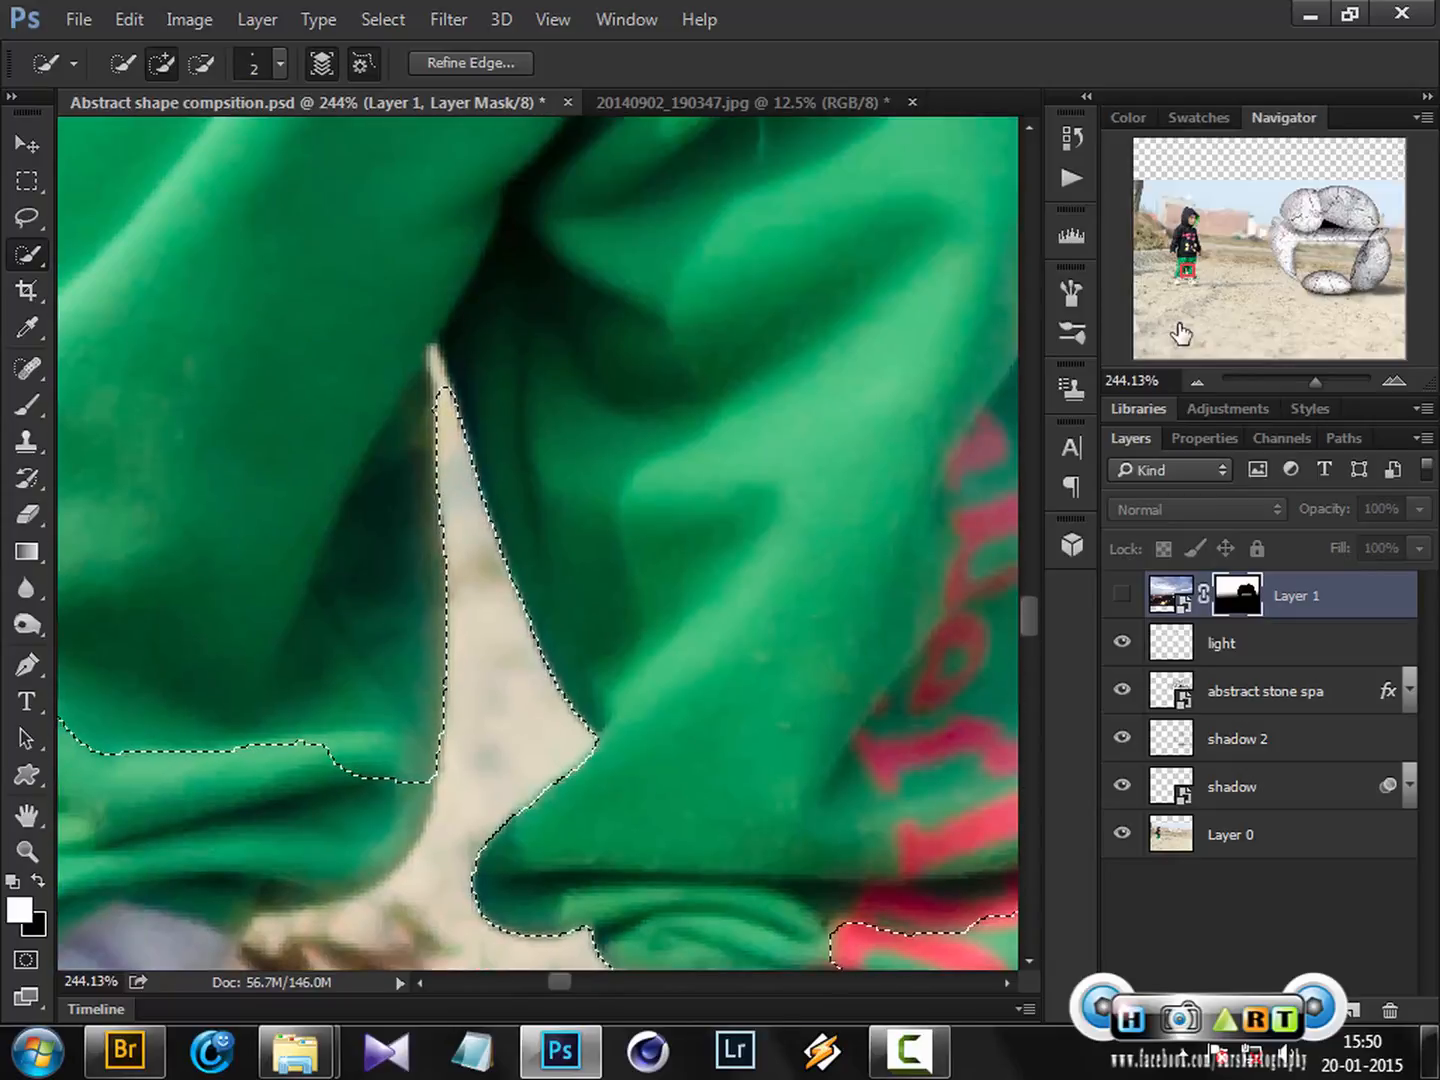
key("ctrl+0")
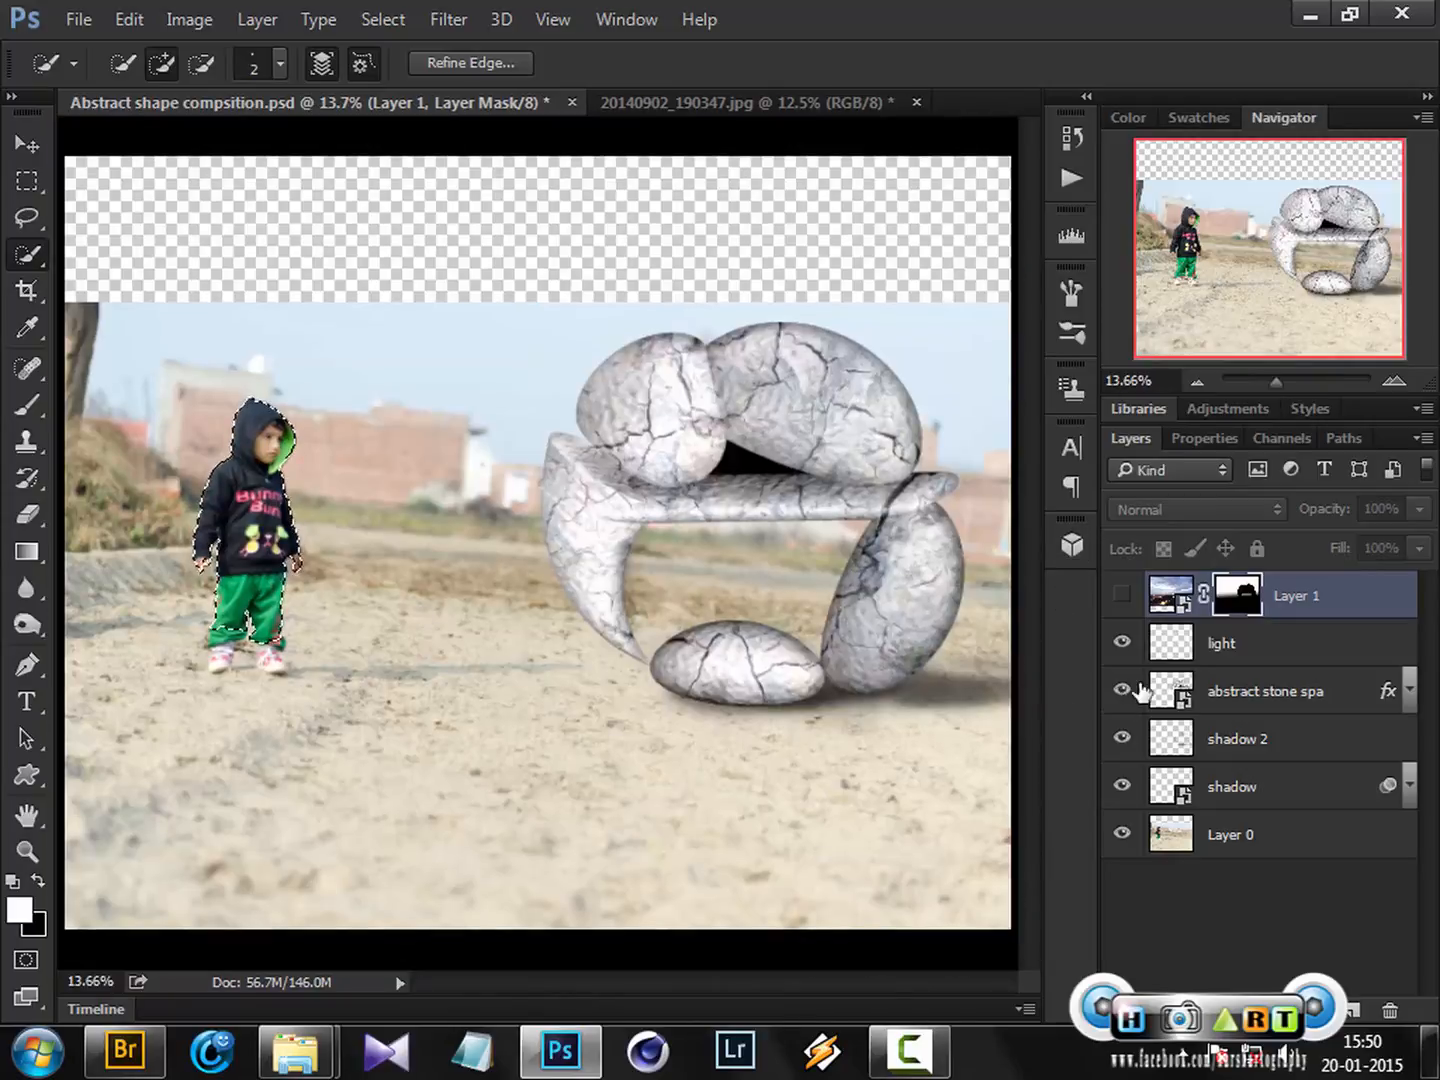
left_click(1121, 596)
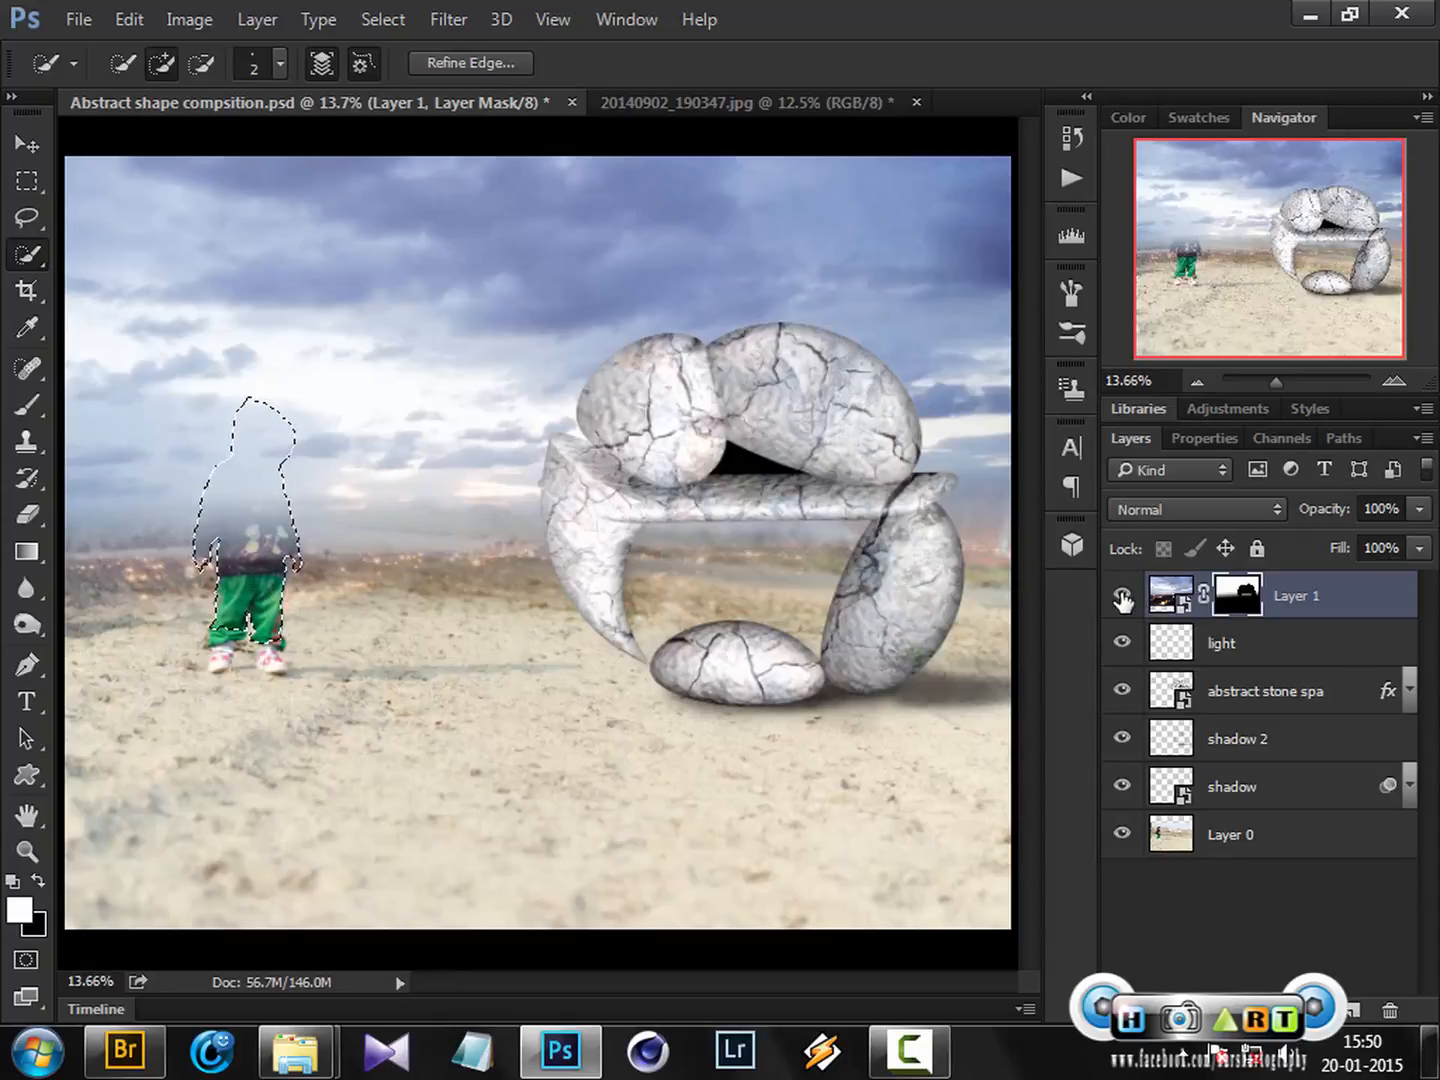
left_click(1123, 597)
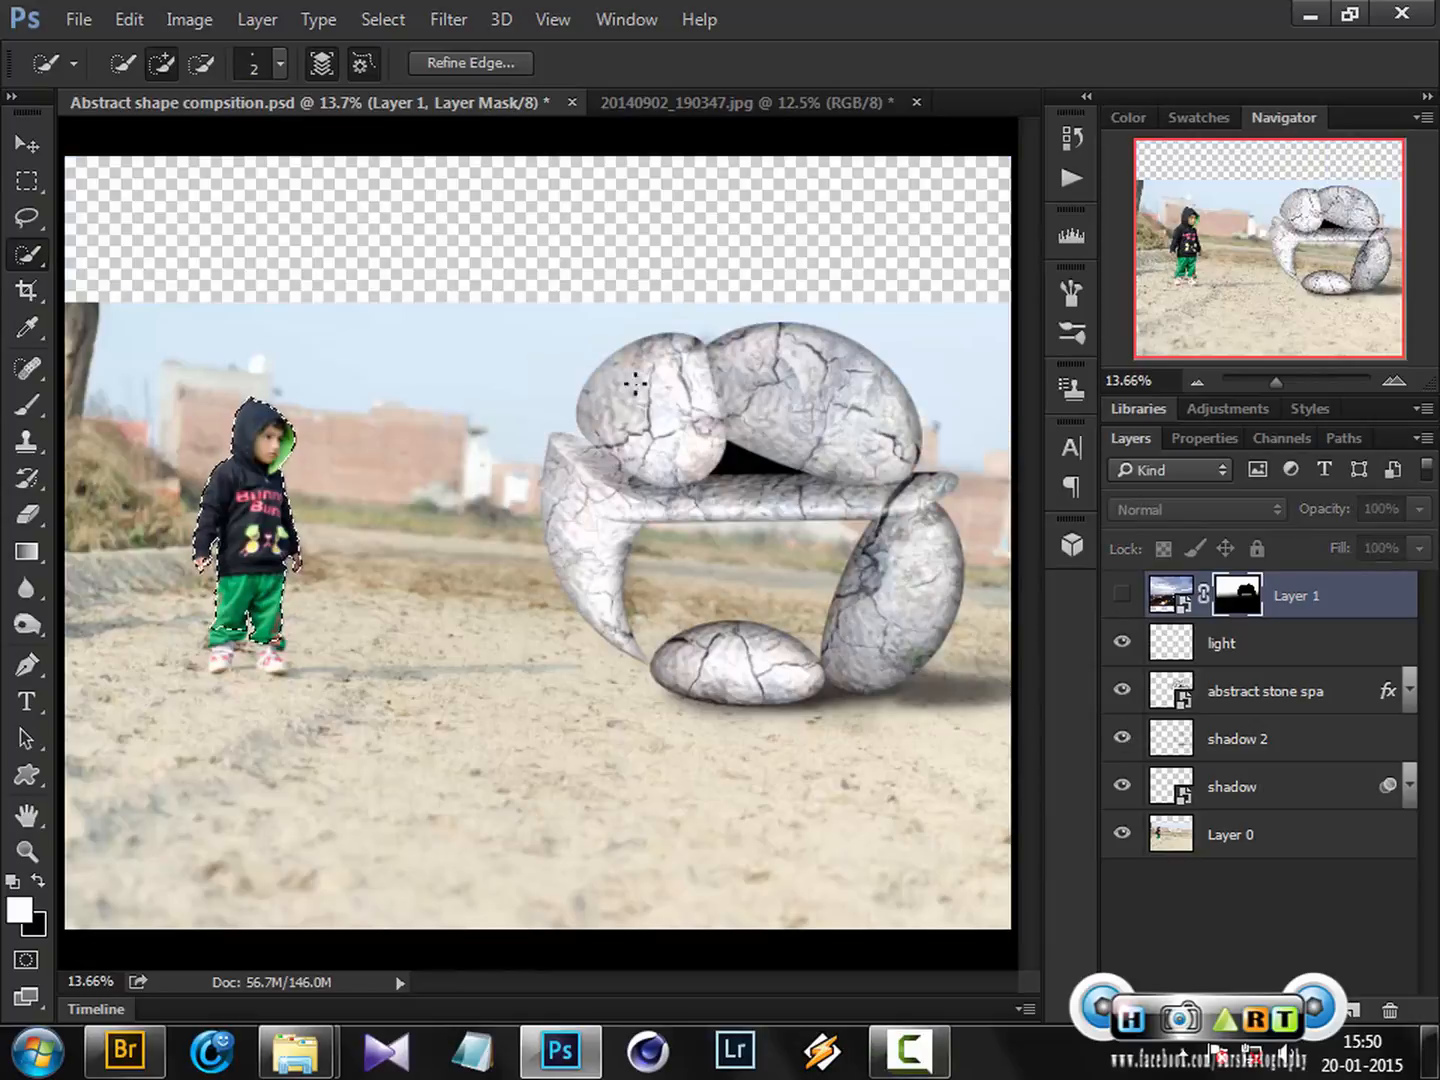
Step: Refine the child's selection edge with Smart Radius off, radius 0, smooth 12 and feather 0, brush the sleeve gap, and output to New Layer with Layer Mask
left_click(471, 61)
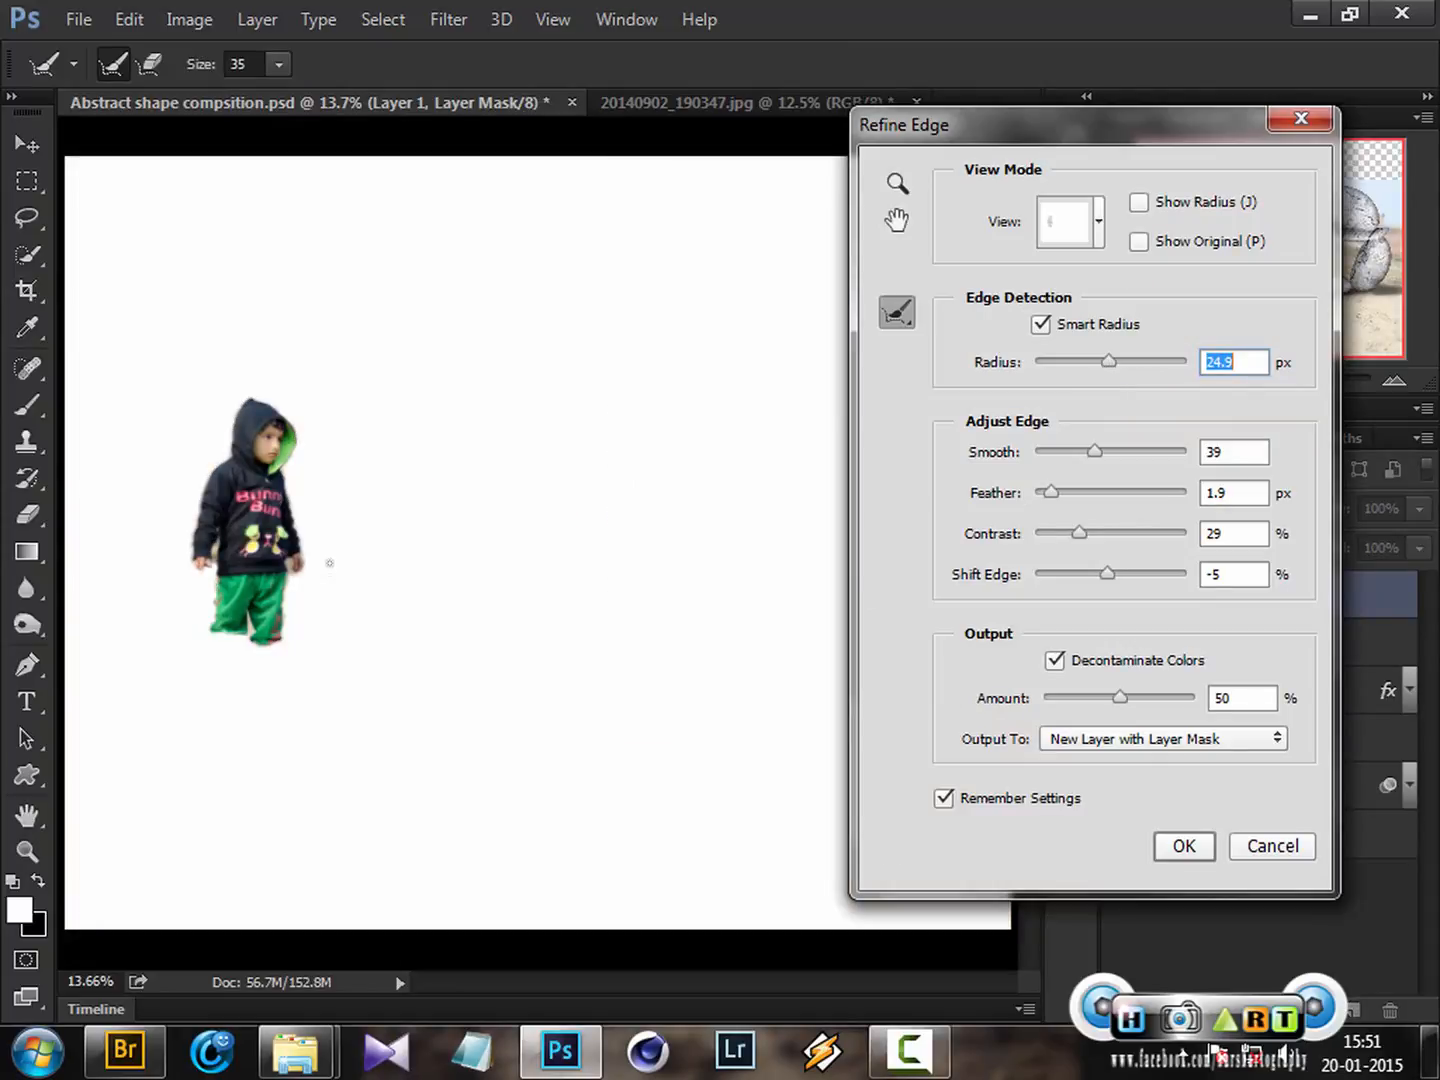
left_click_drag(252, 418, 315, 610)
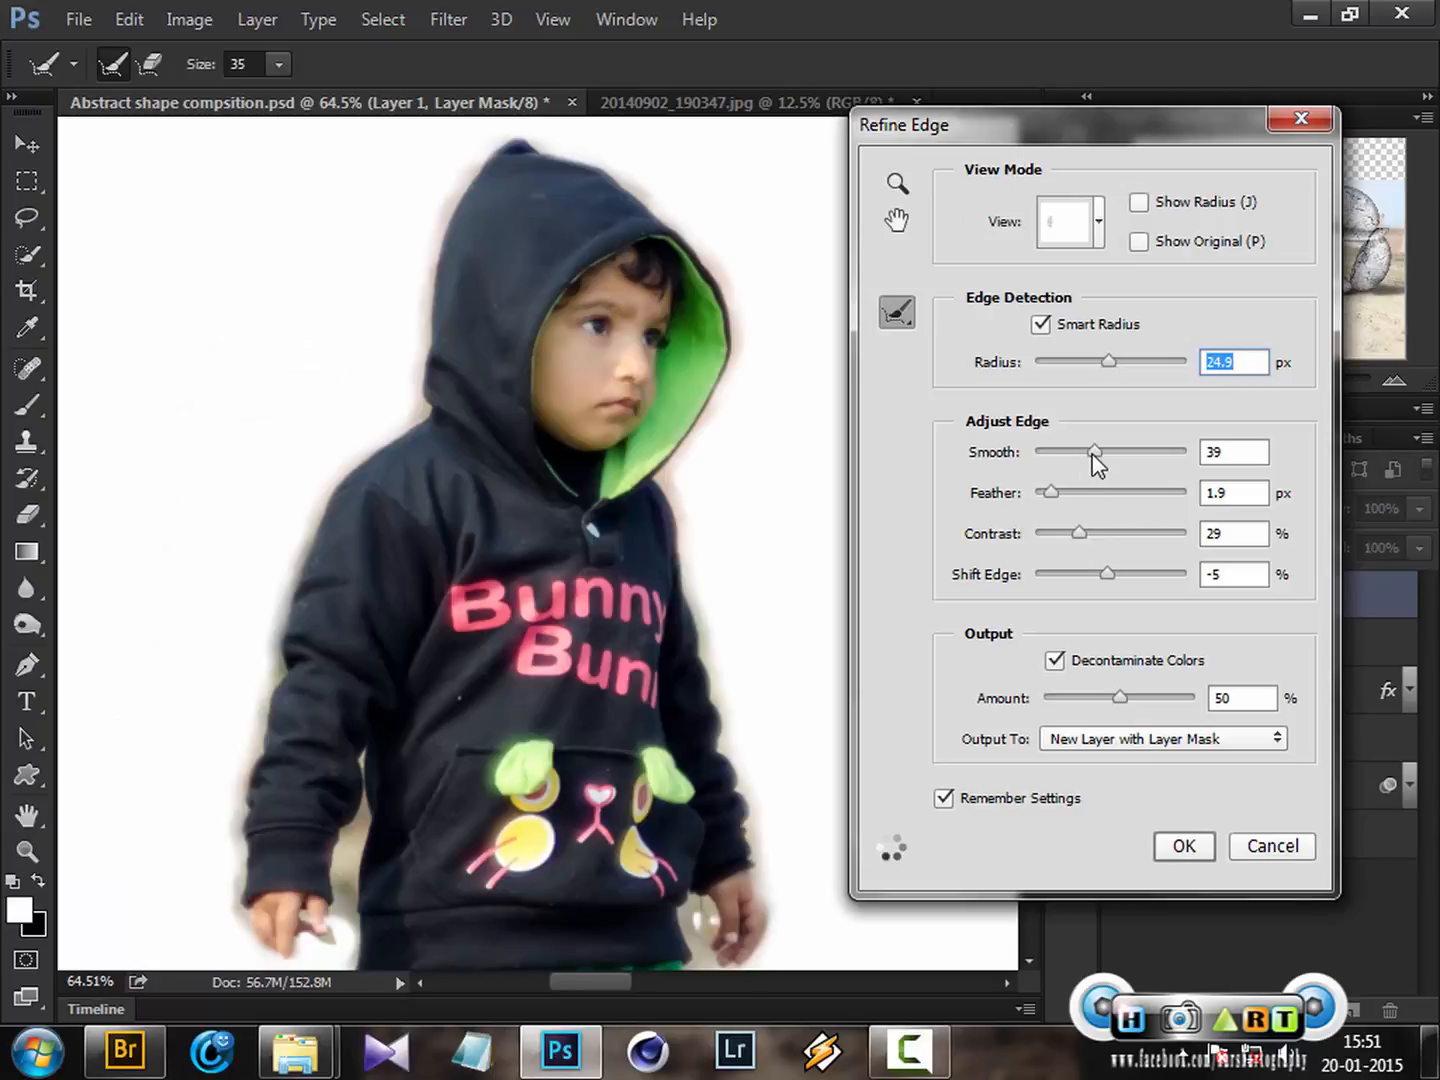
left_click_drag(1094, 456, 1045, 500)
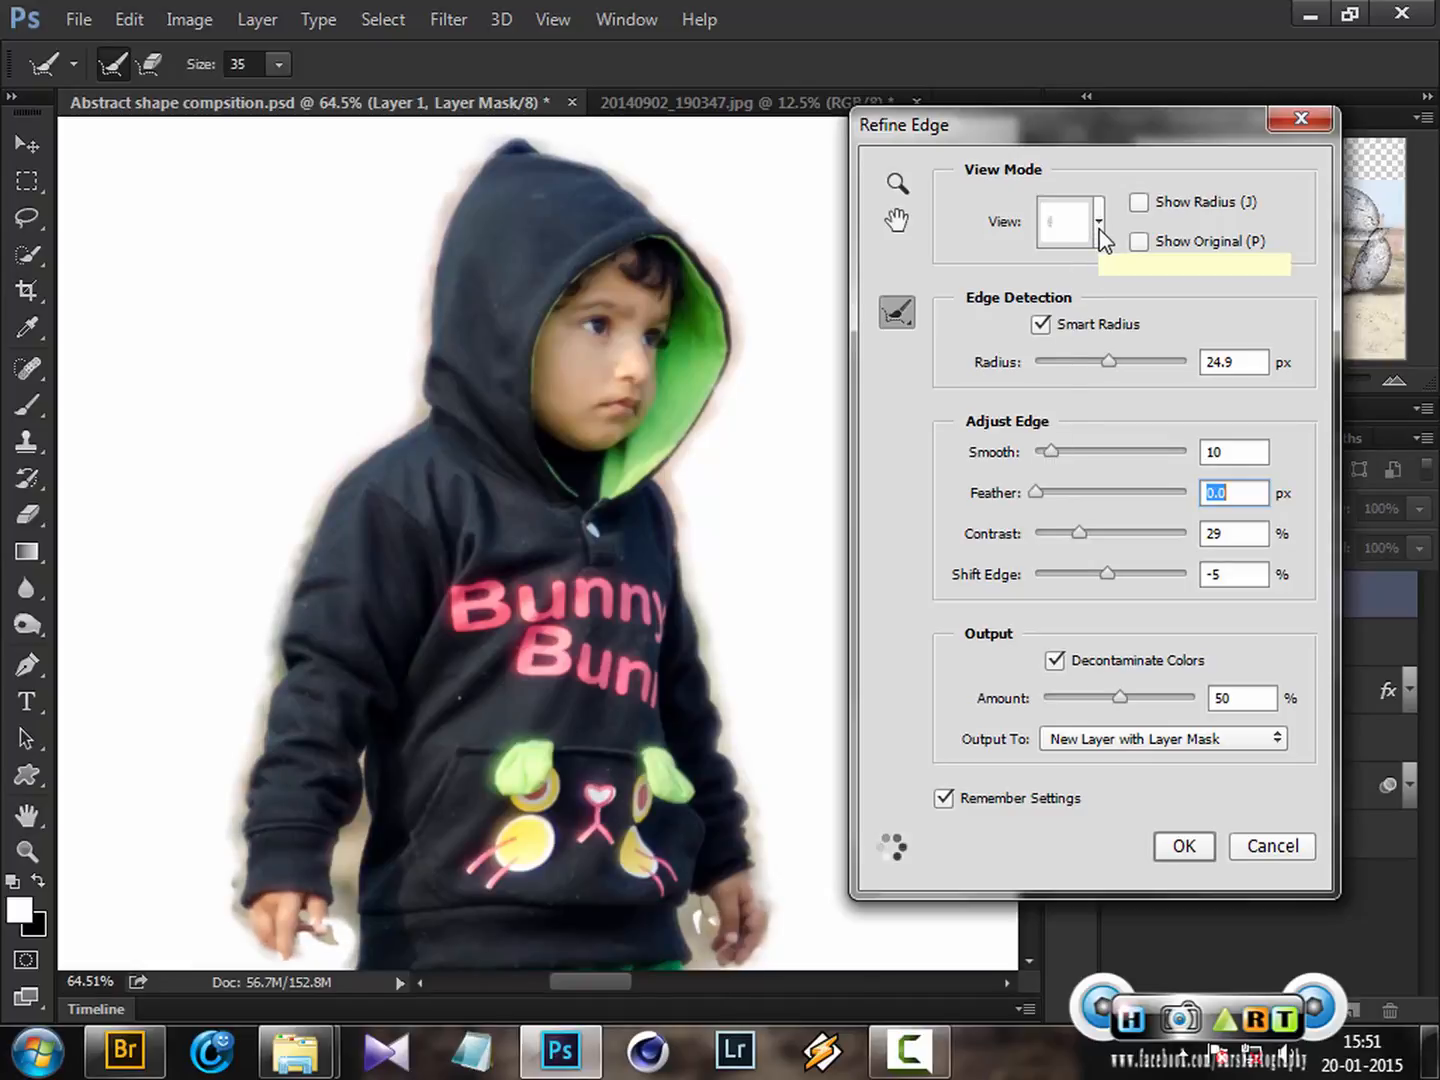
left_click(1040, 326)
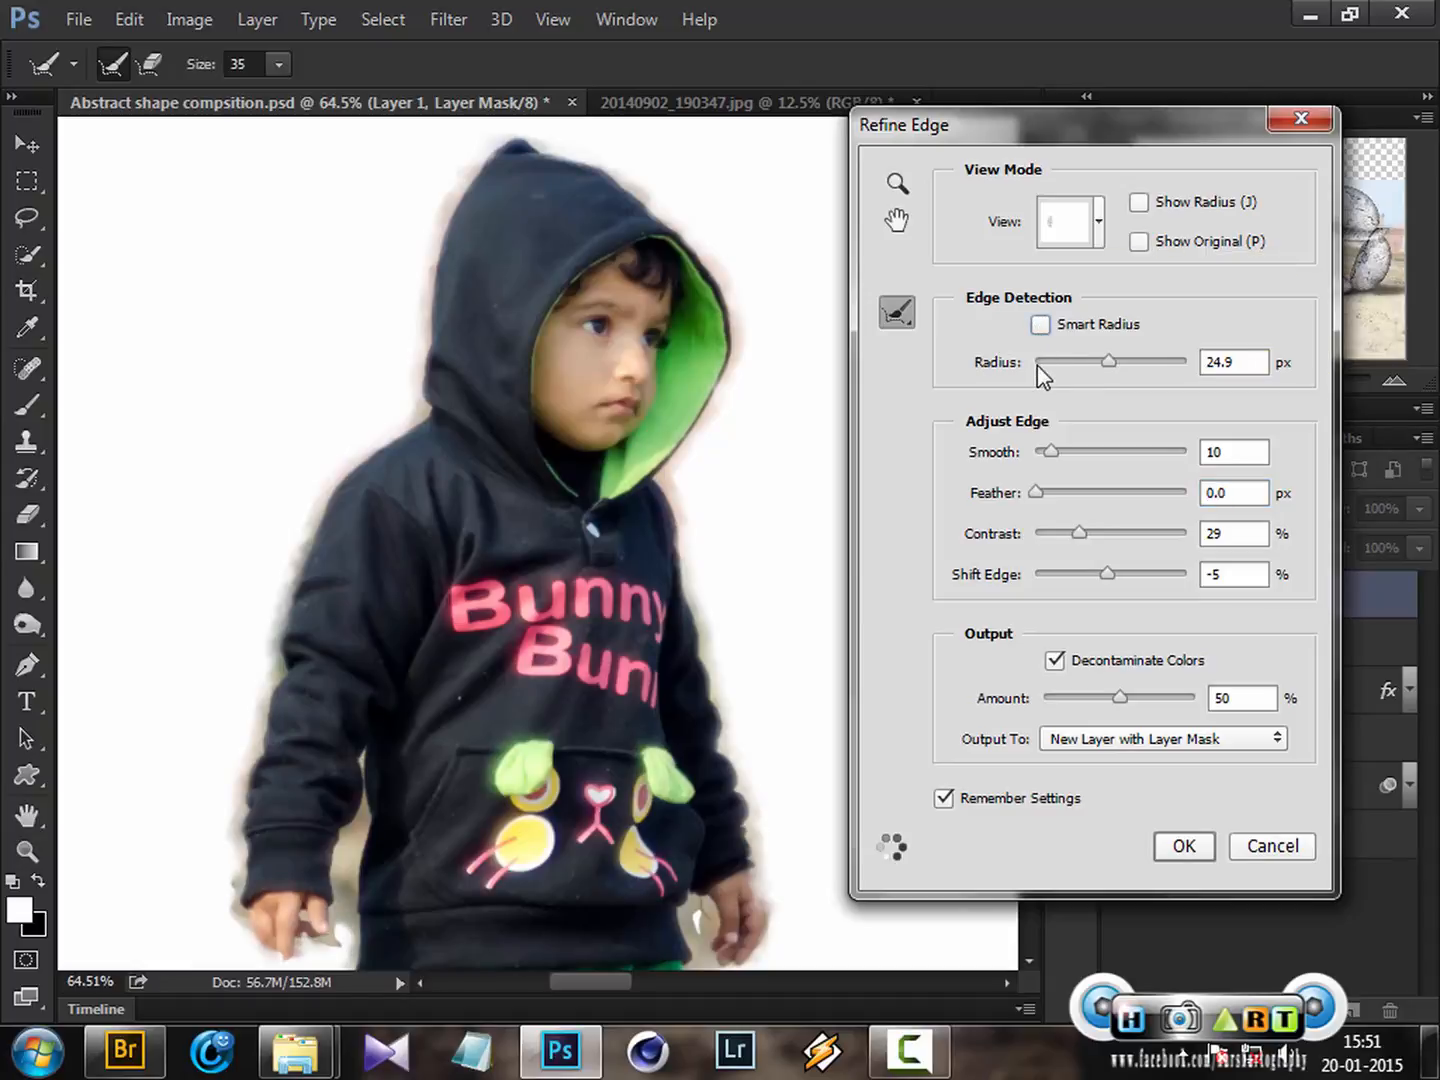
left_click_drag(1094, 362, 1039, 365)
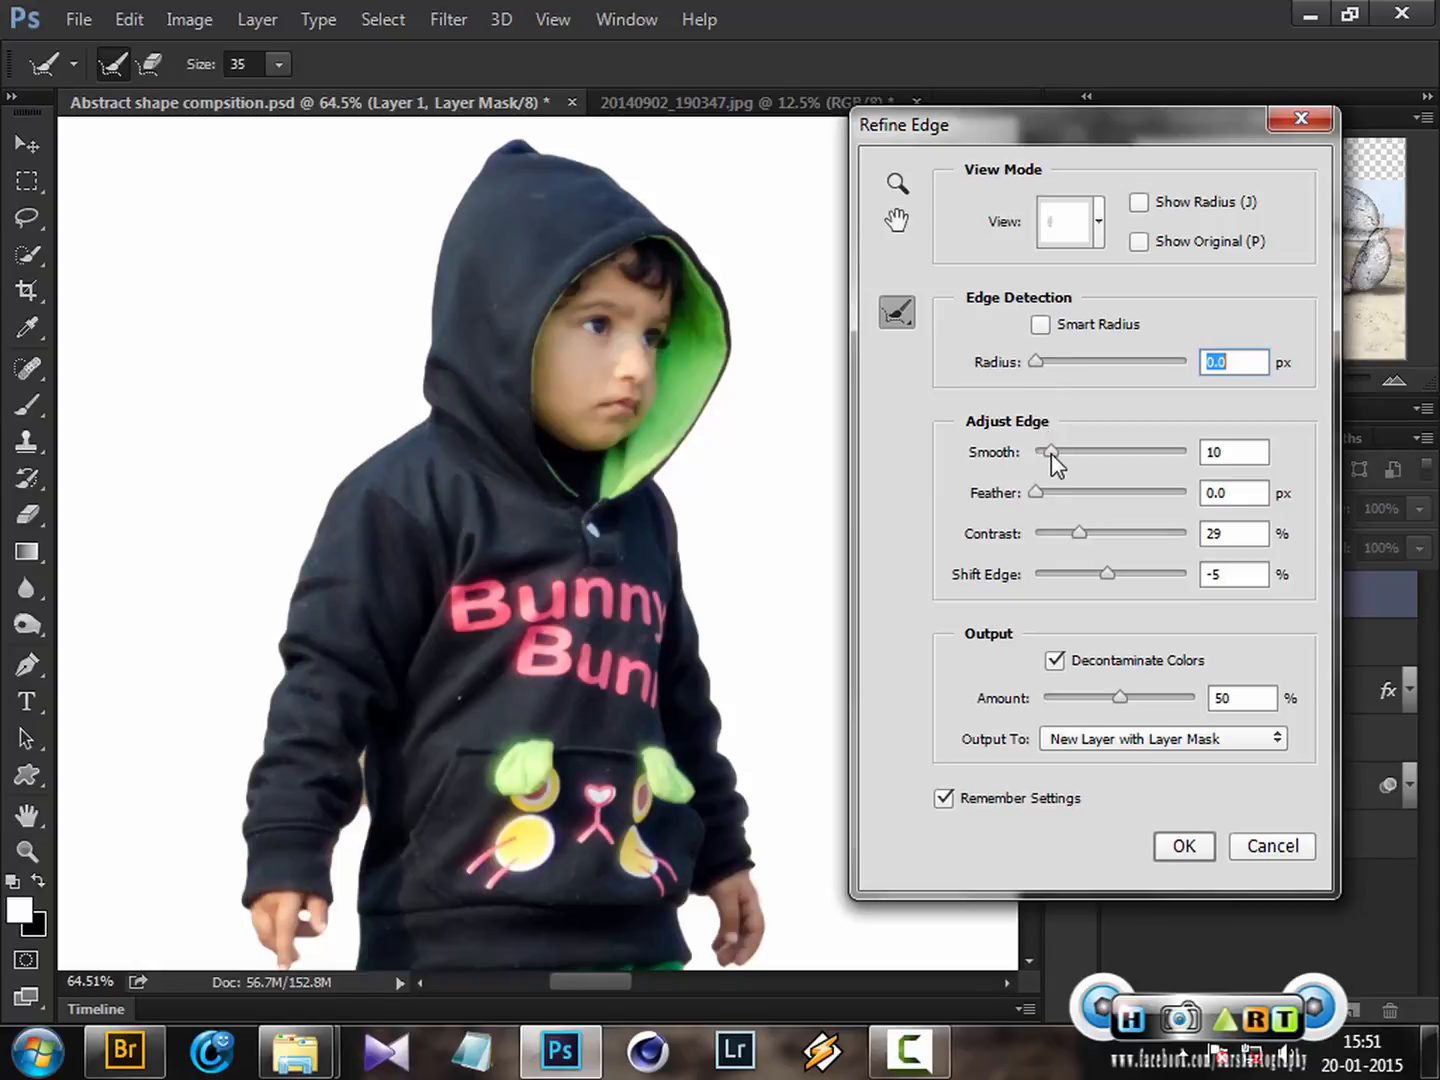
left_click_drag(1051, 453, 1055, 456)
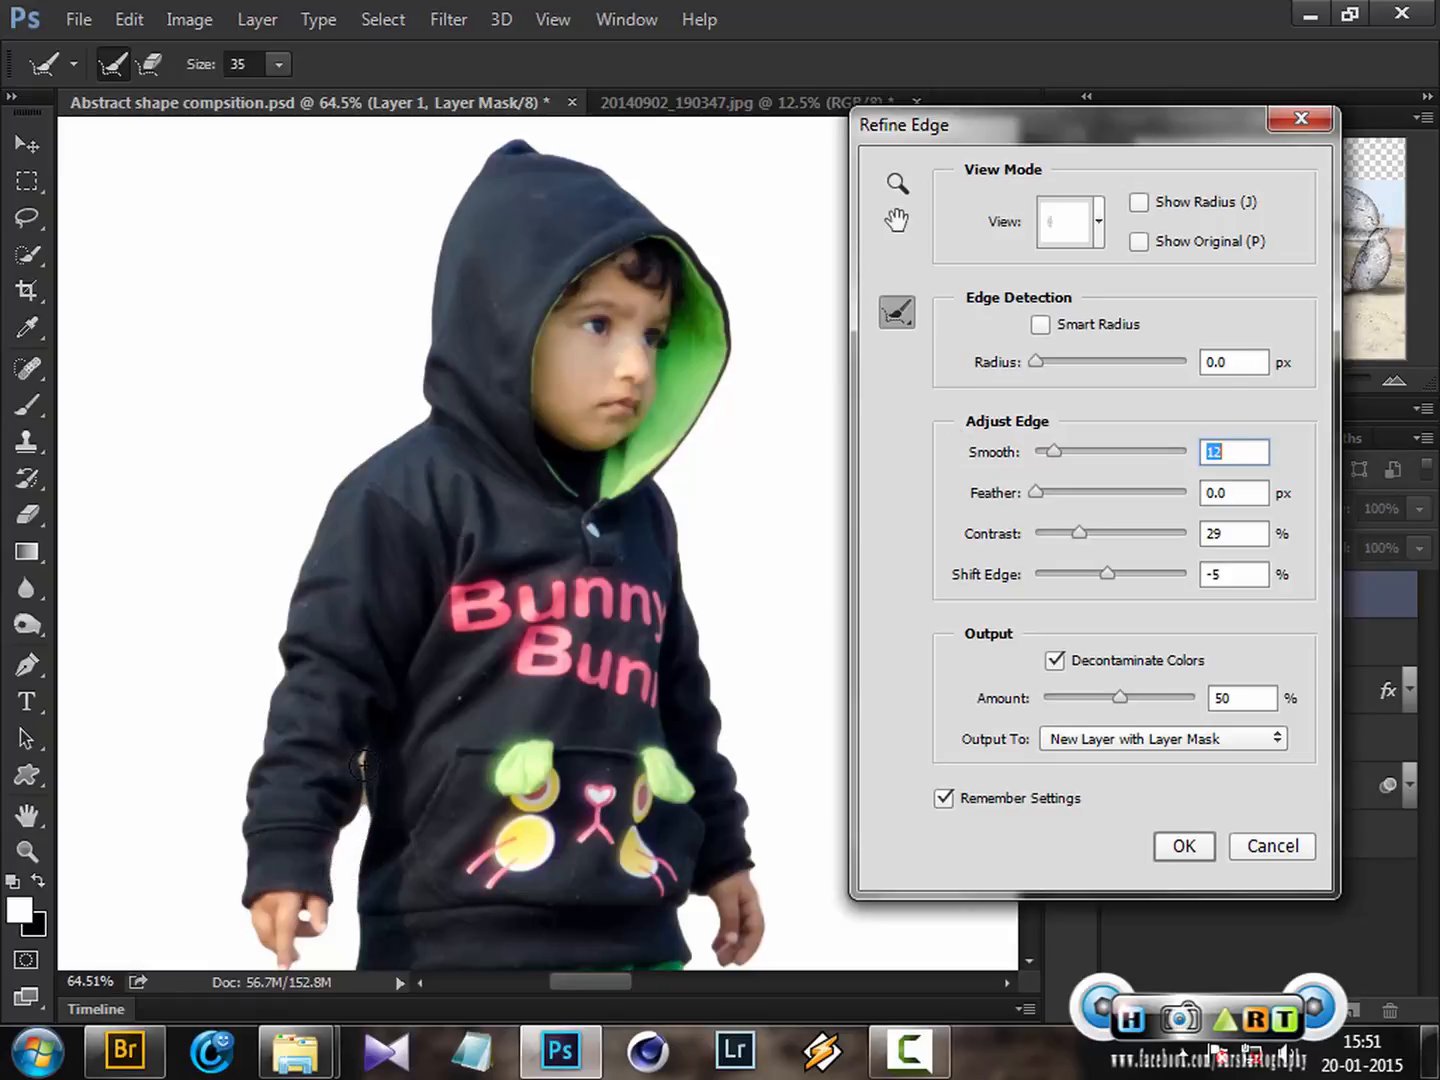
left_click_drag(365, 812, 358, 743)
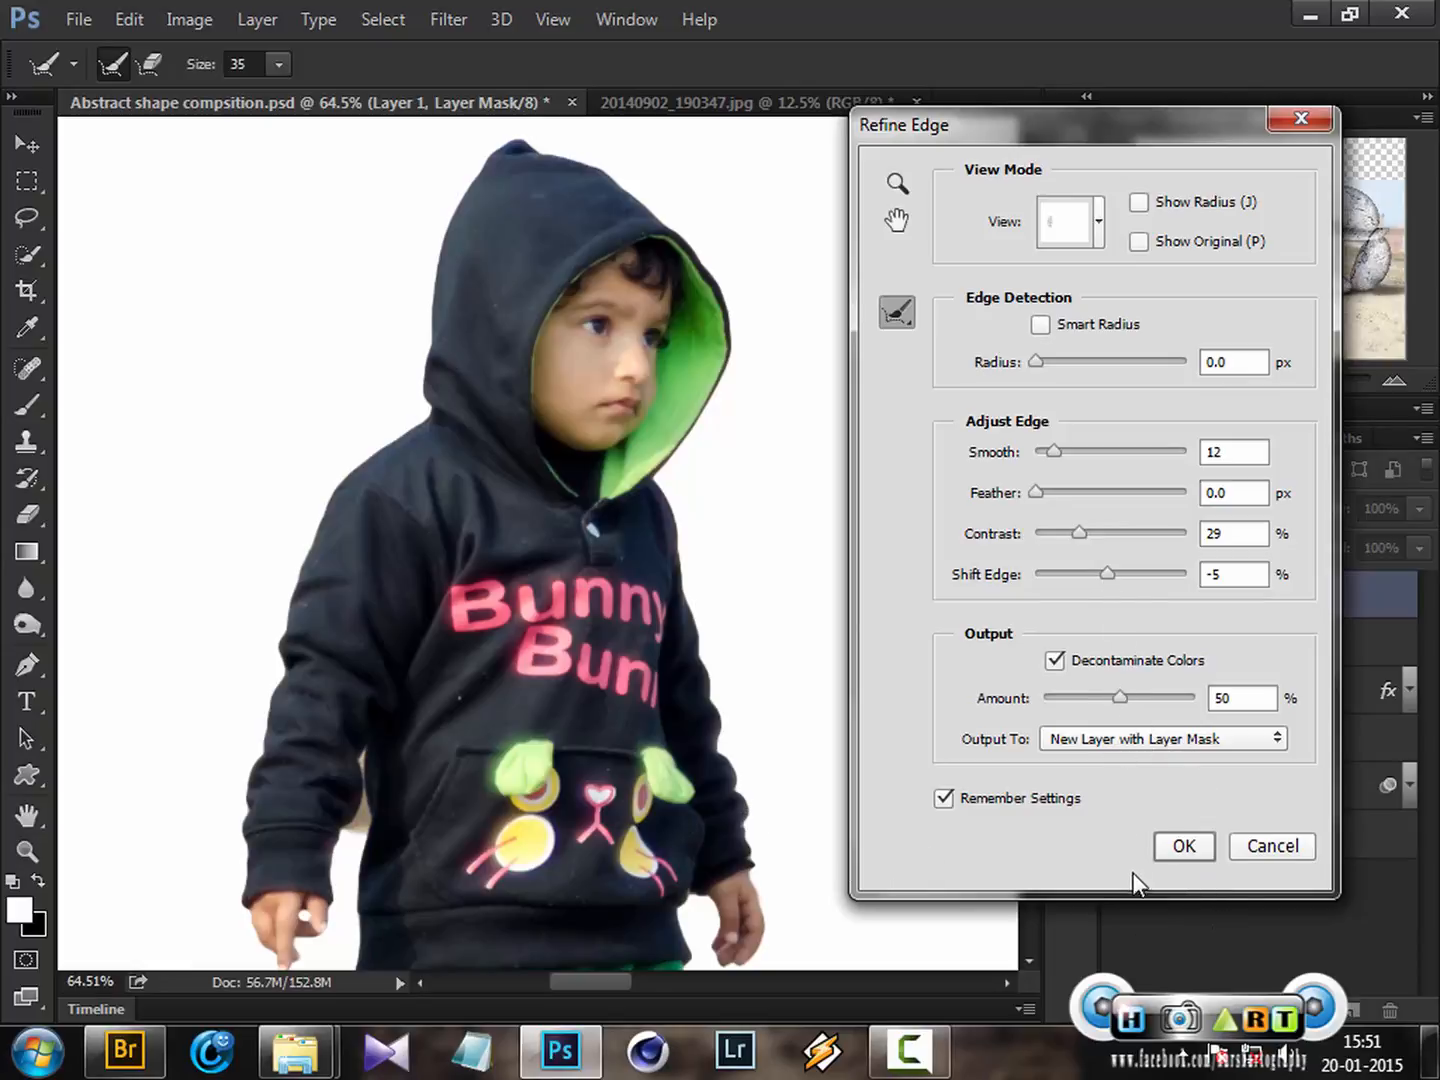
left_click(1185, 848)
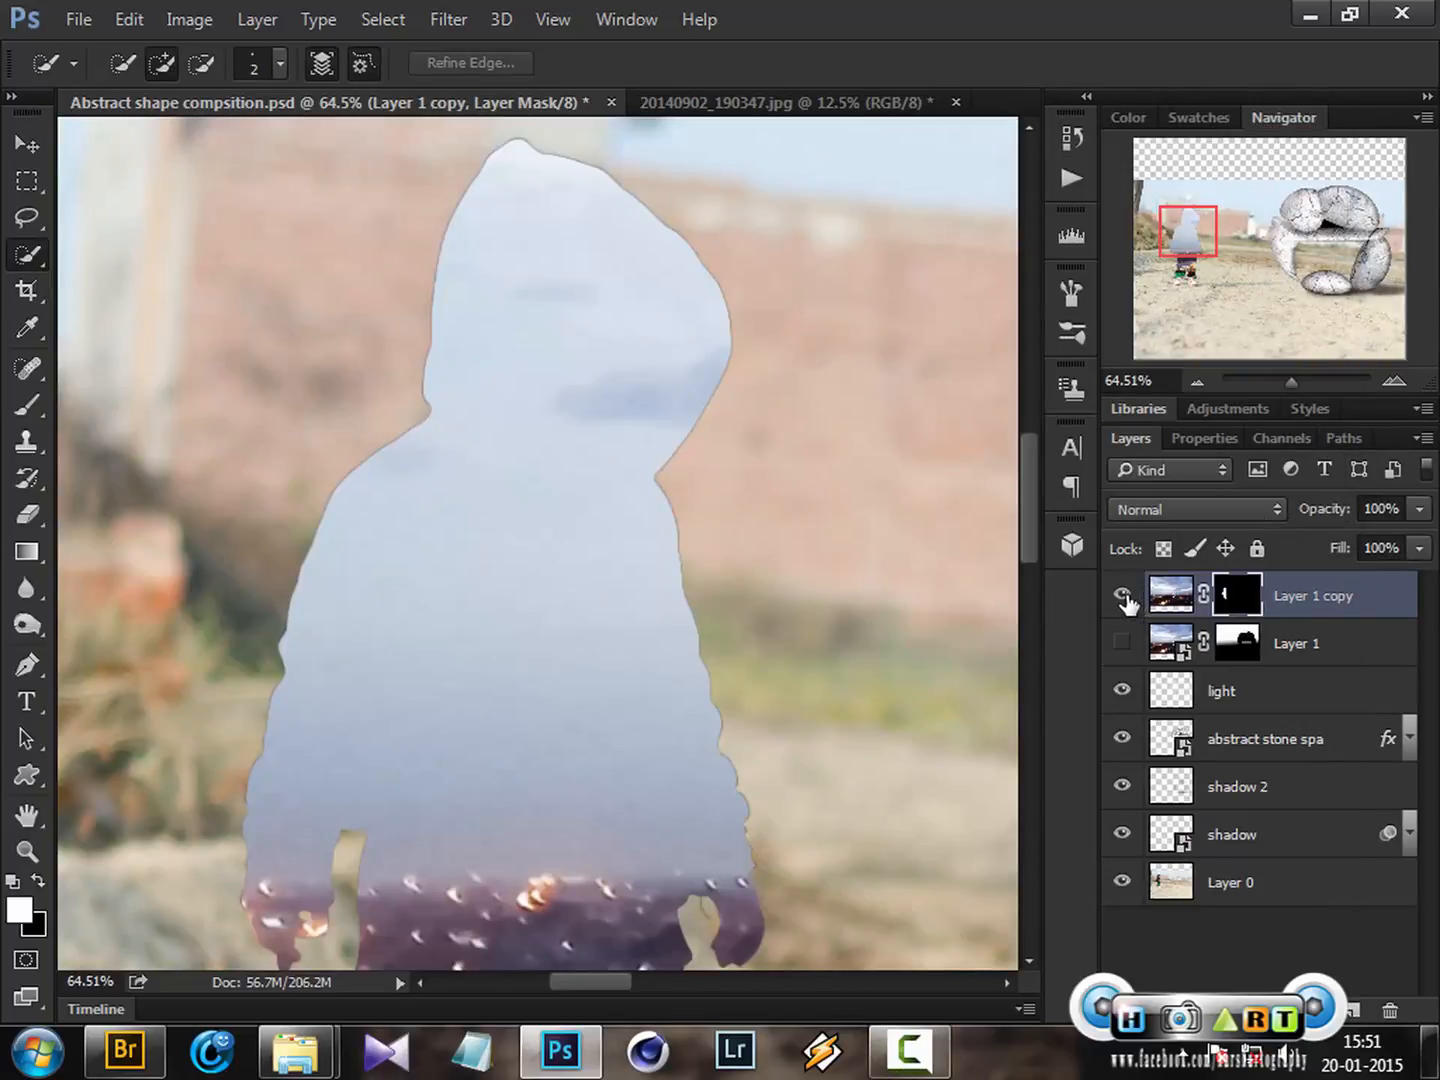
Step: Hide the Layer 1 copy layer and make the original photo, Layer 0, the active layer
key("ctrl+0")
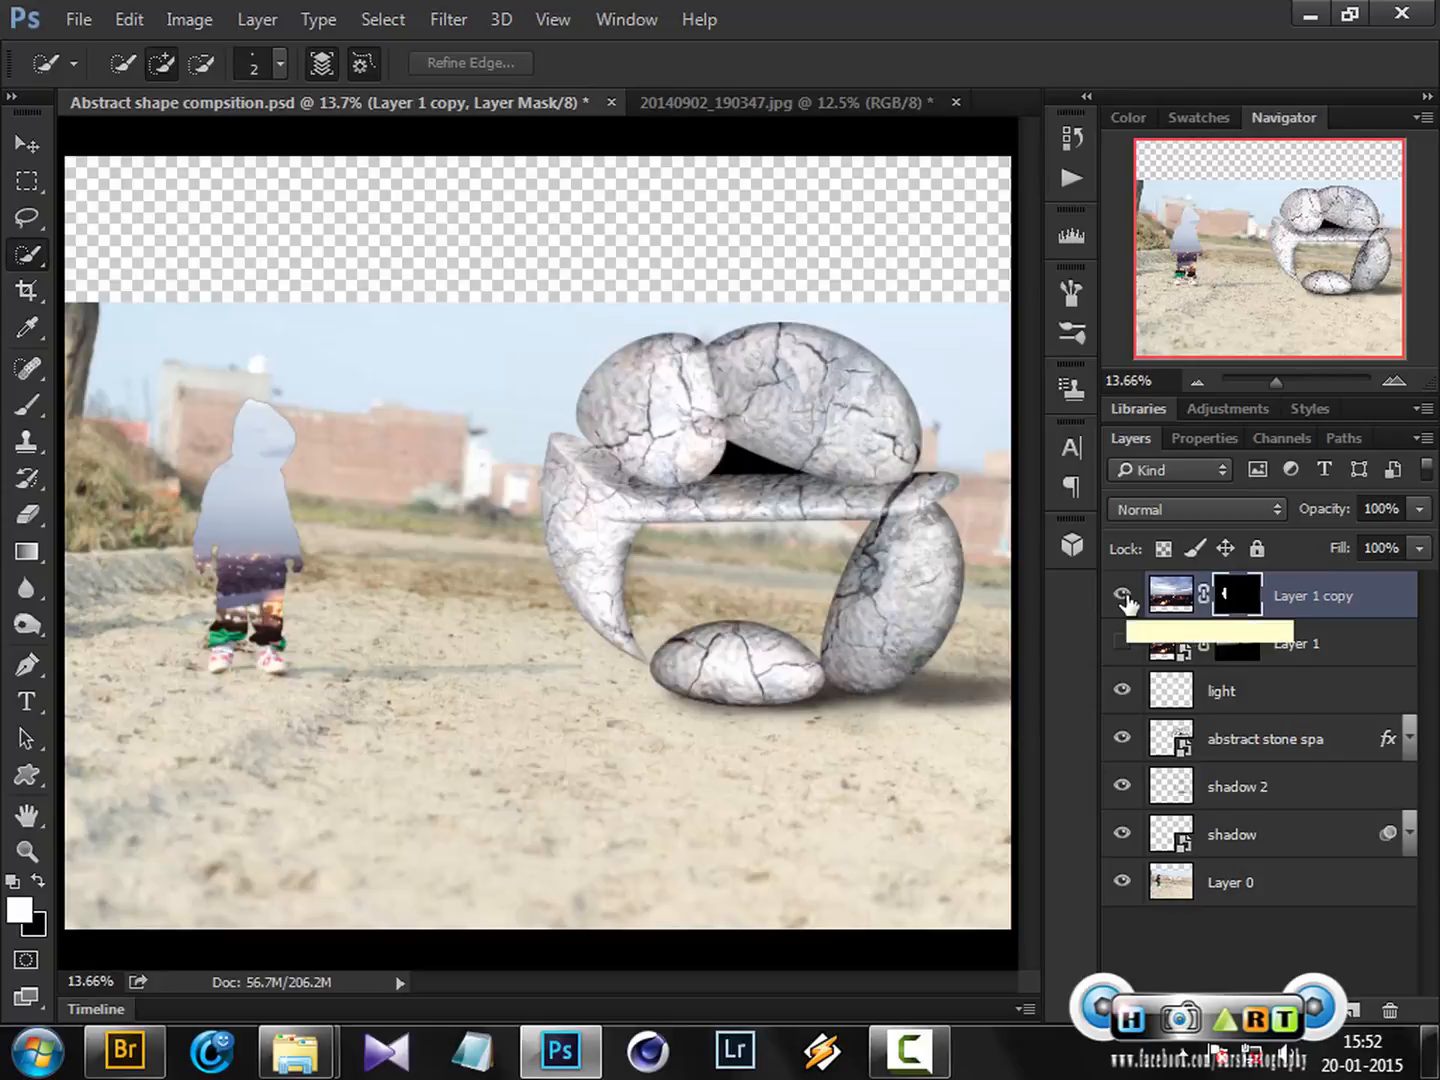
left_click(1124, 597)
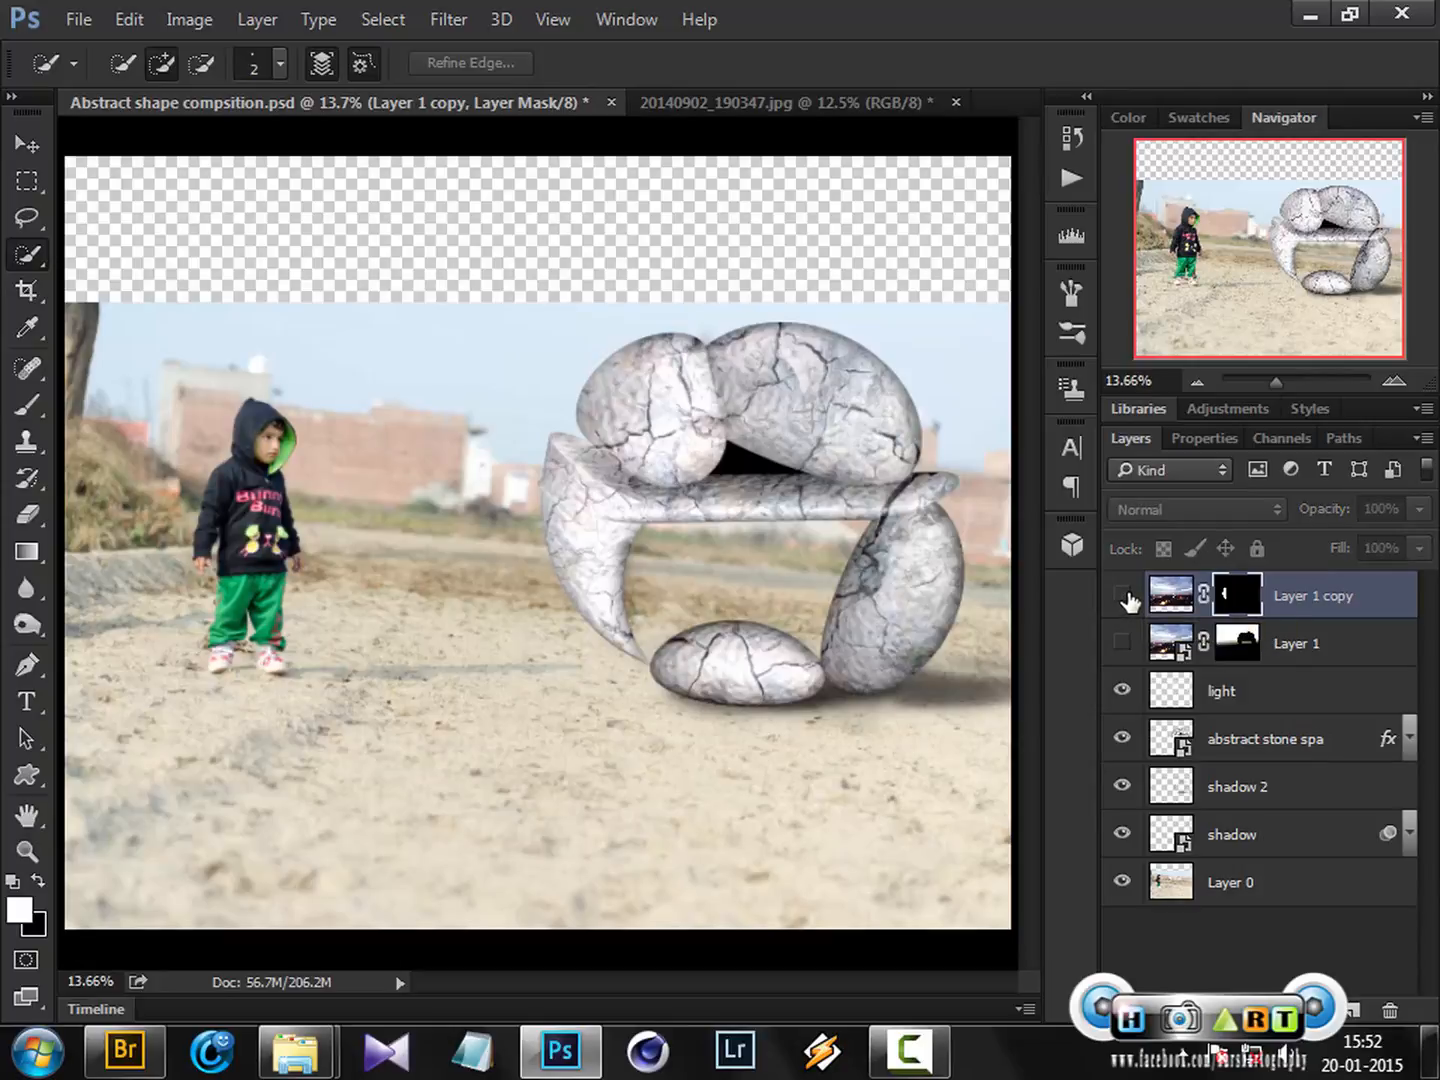
left_click(1167, 886)
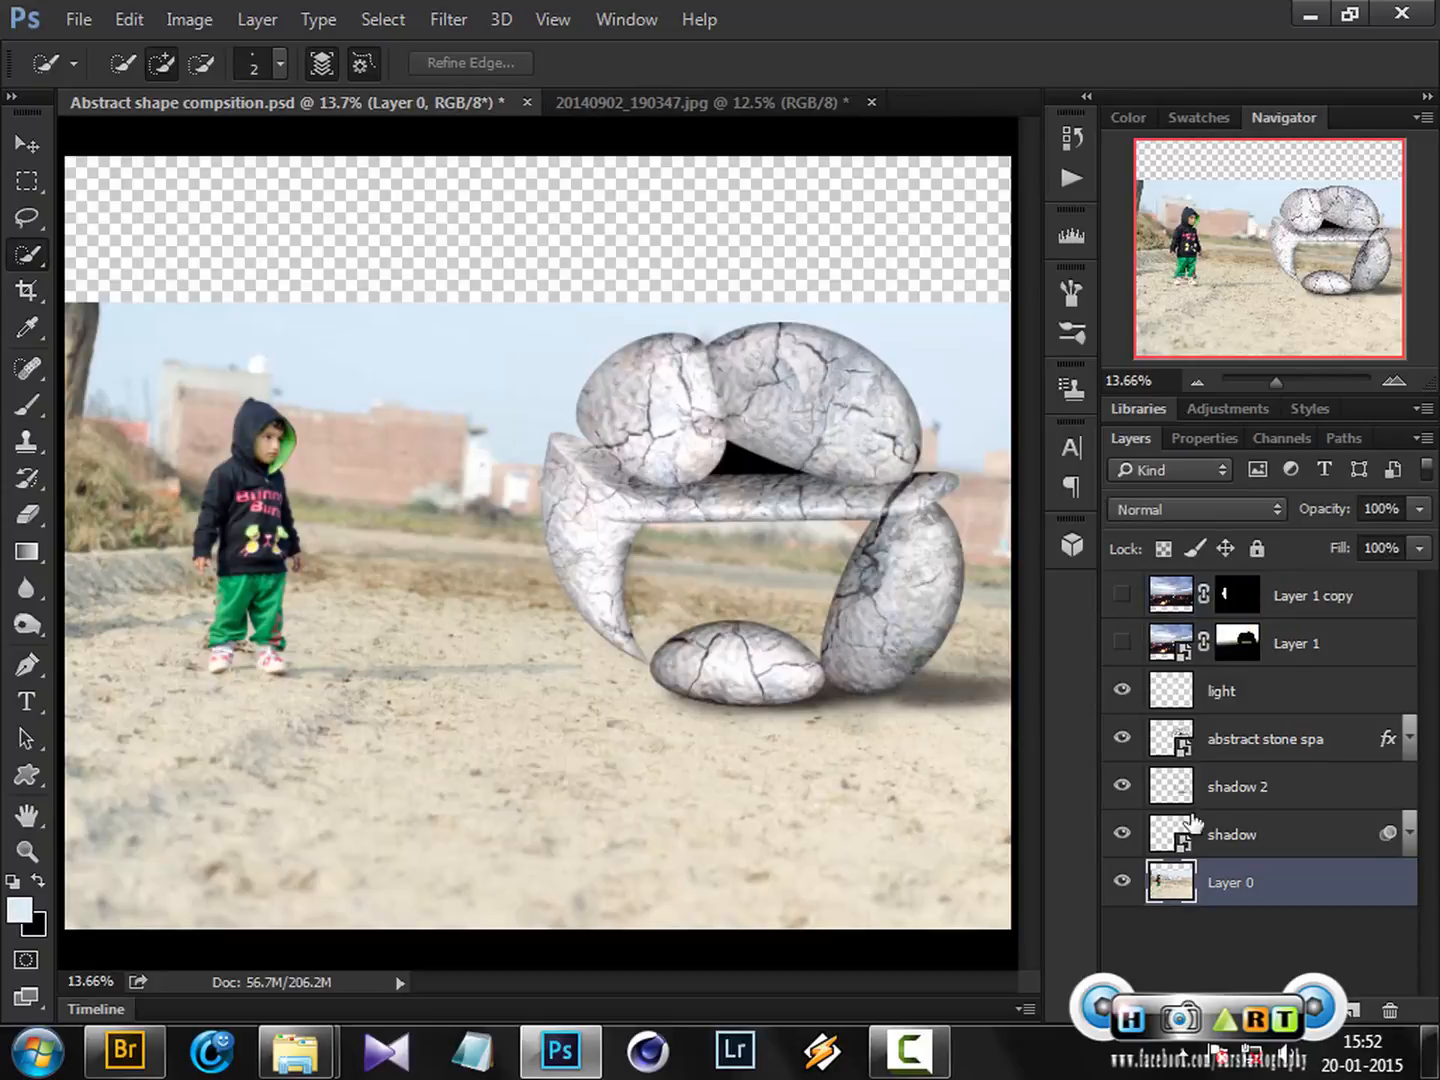
Step: Preview the Layer 1 copy layer, hide it again, and load its layer mask as a selection around the child
left_click(1170, 612)
left_click(1122, 594)
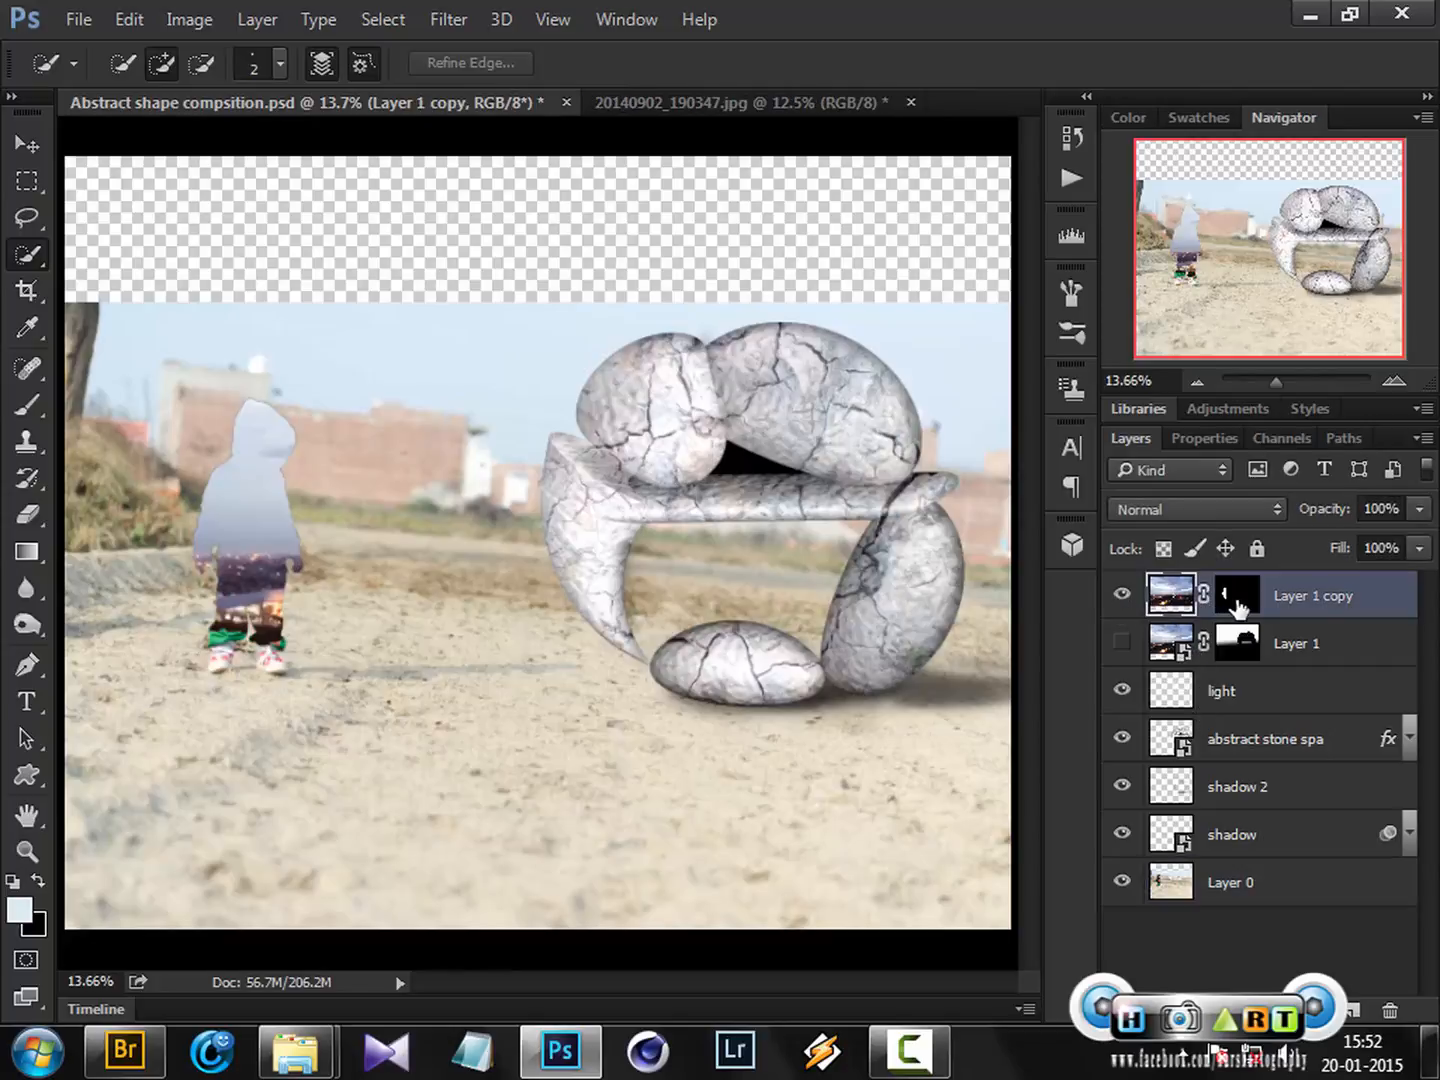
left_click(1238, 598)
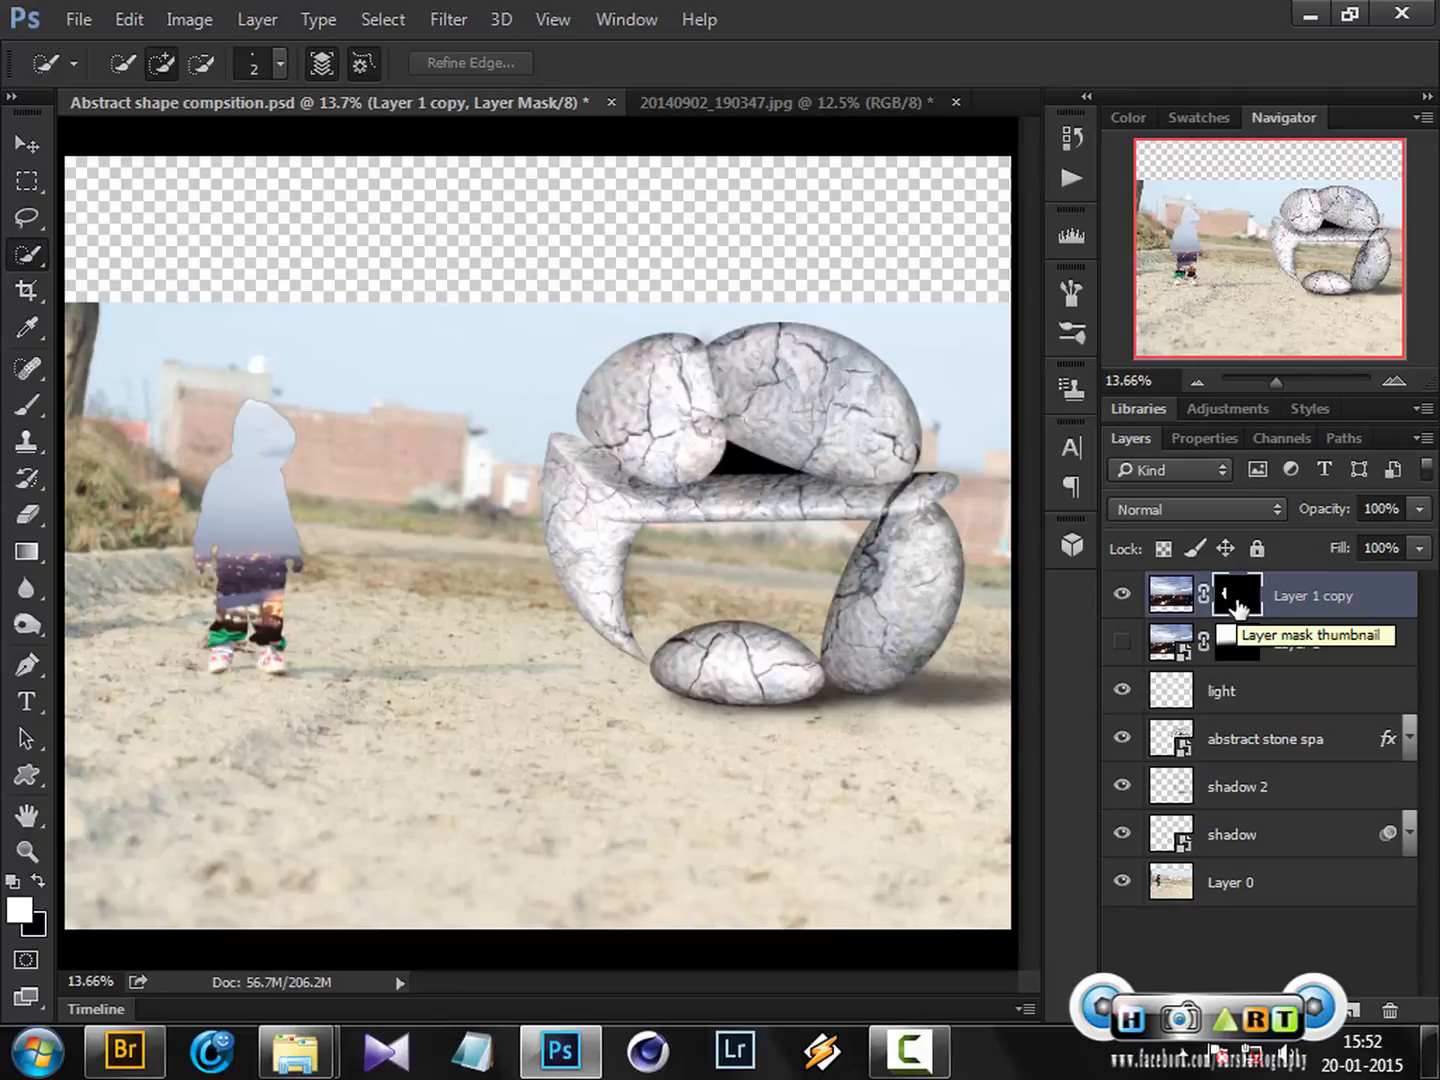
left_click(1122, 594)
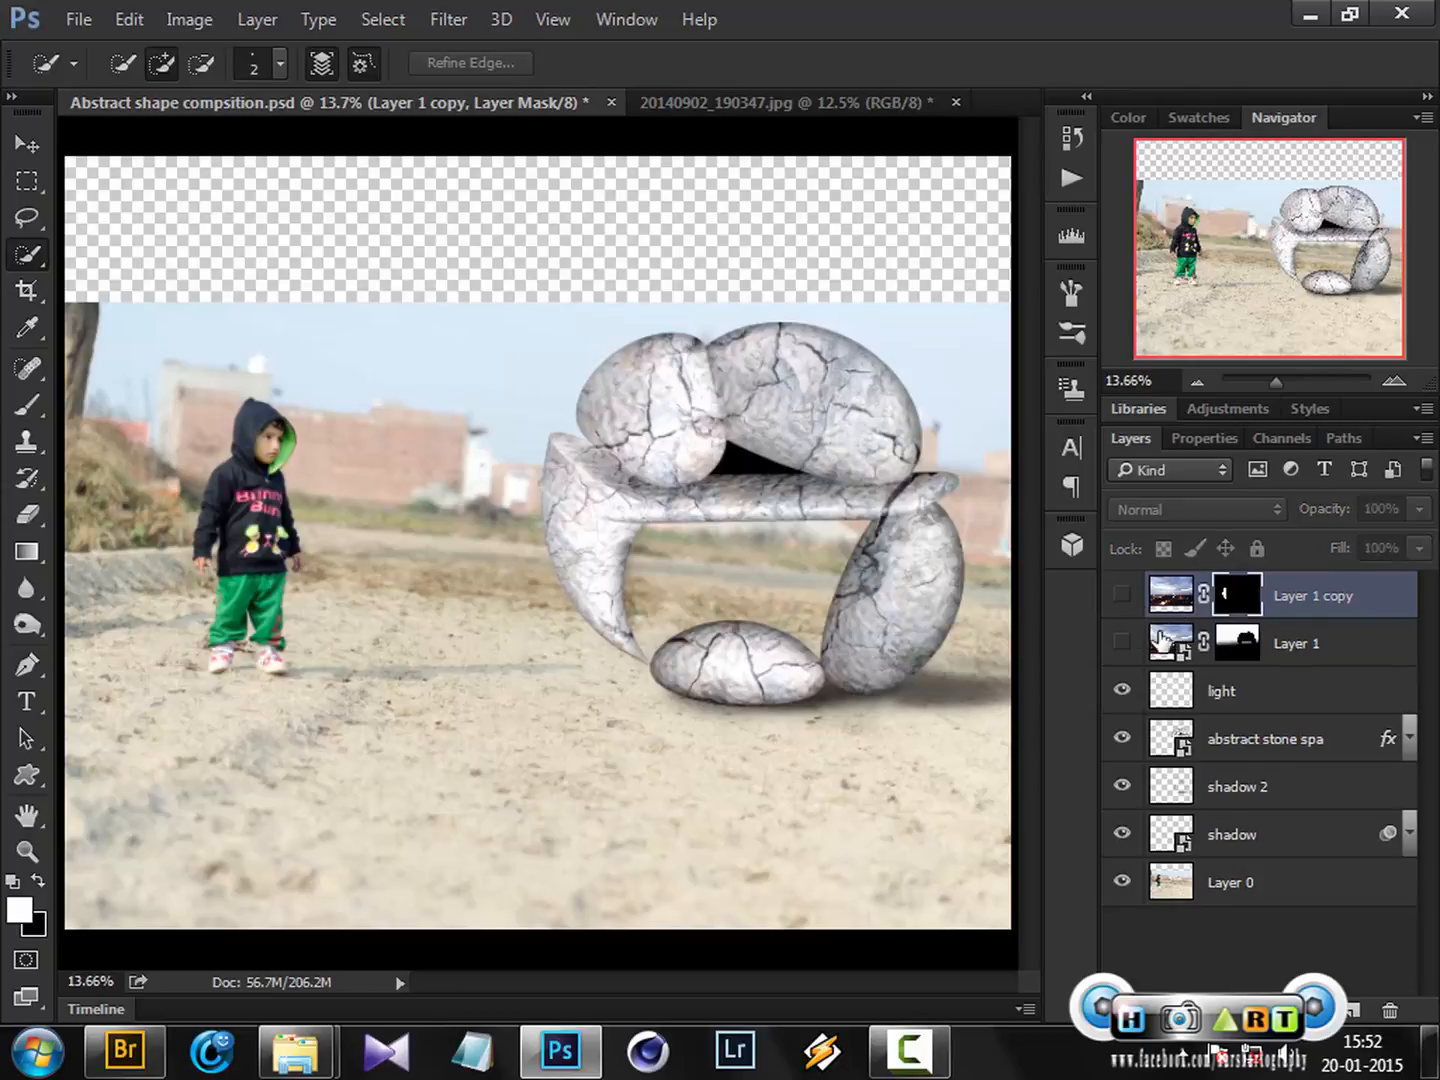
left_click(1225, 599, "ctrl")
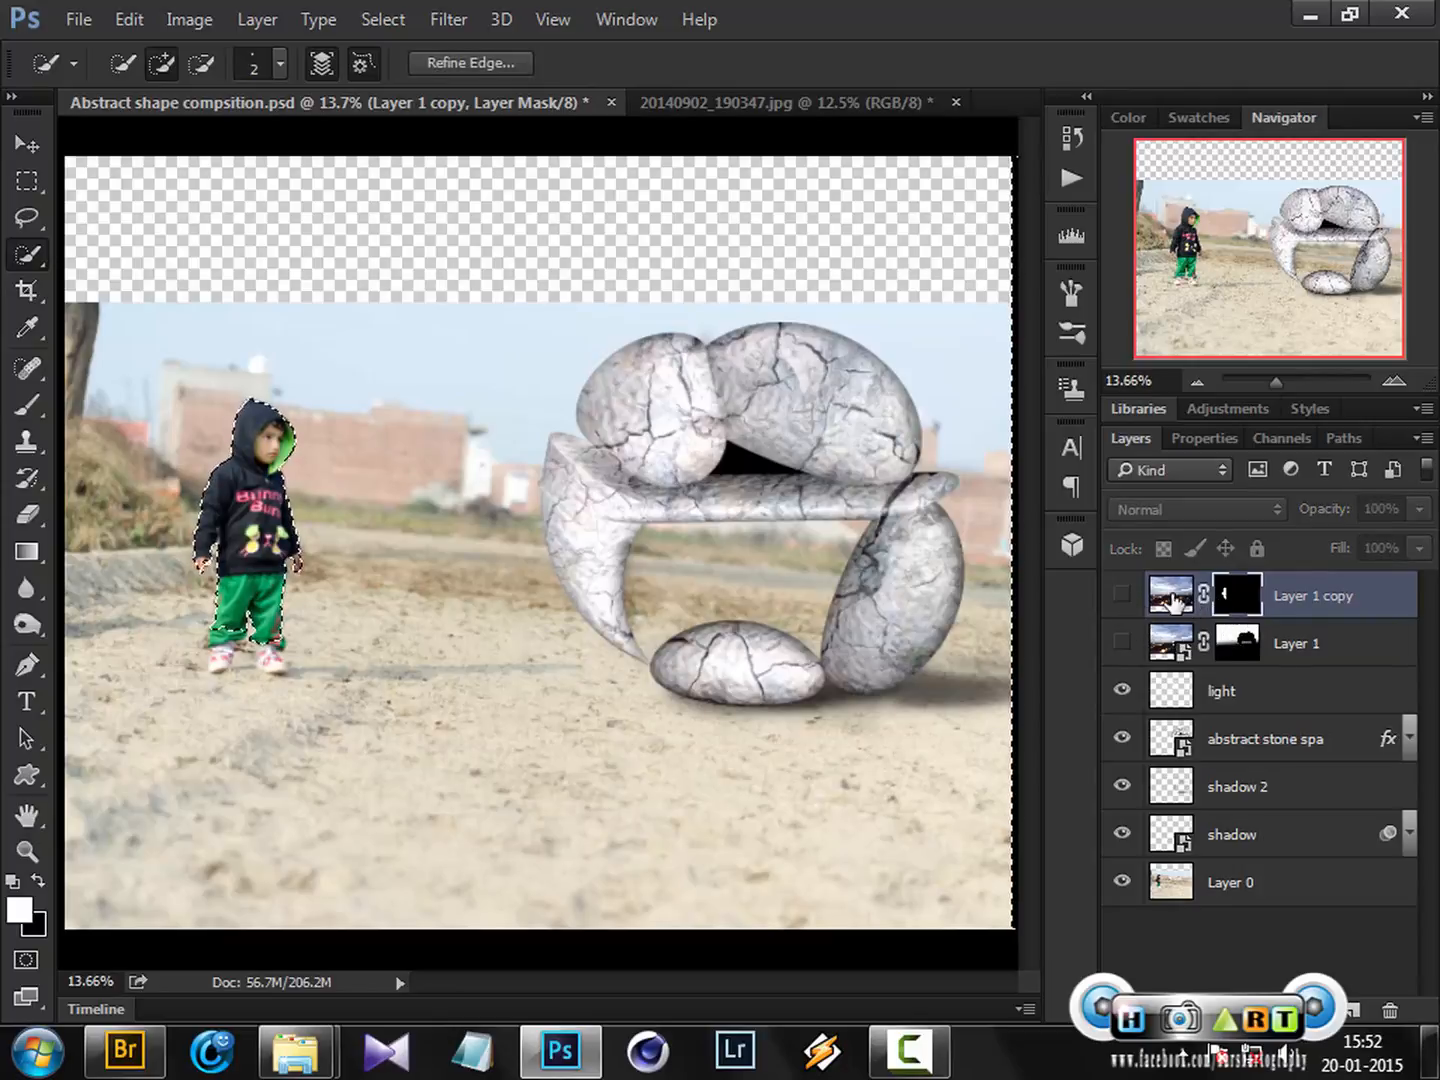
Step: Show Layer 1, fill the selected child area with black on its layer mask, and clear the selection
left_click(1122, 643)
left_click(1171, 644)
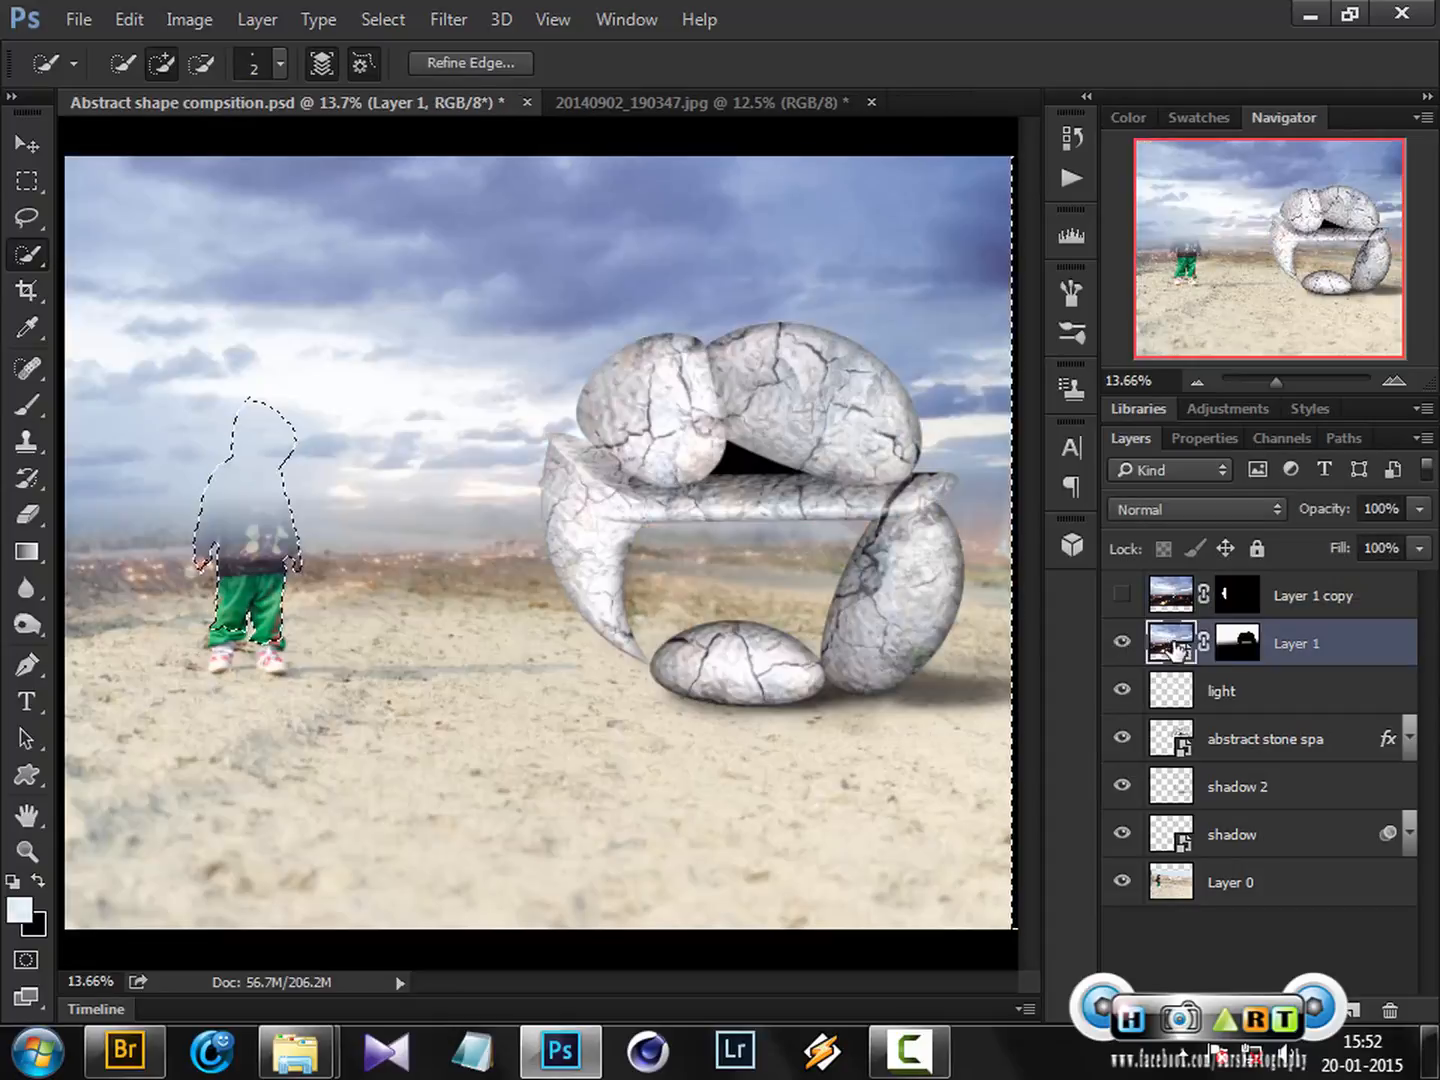
left_click(1238, 645)
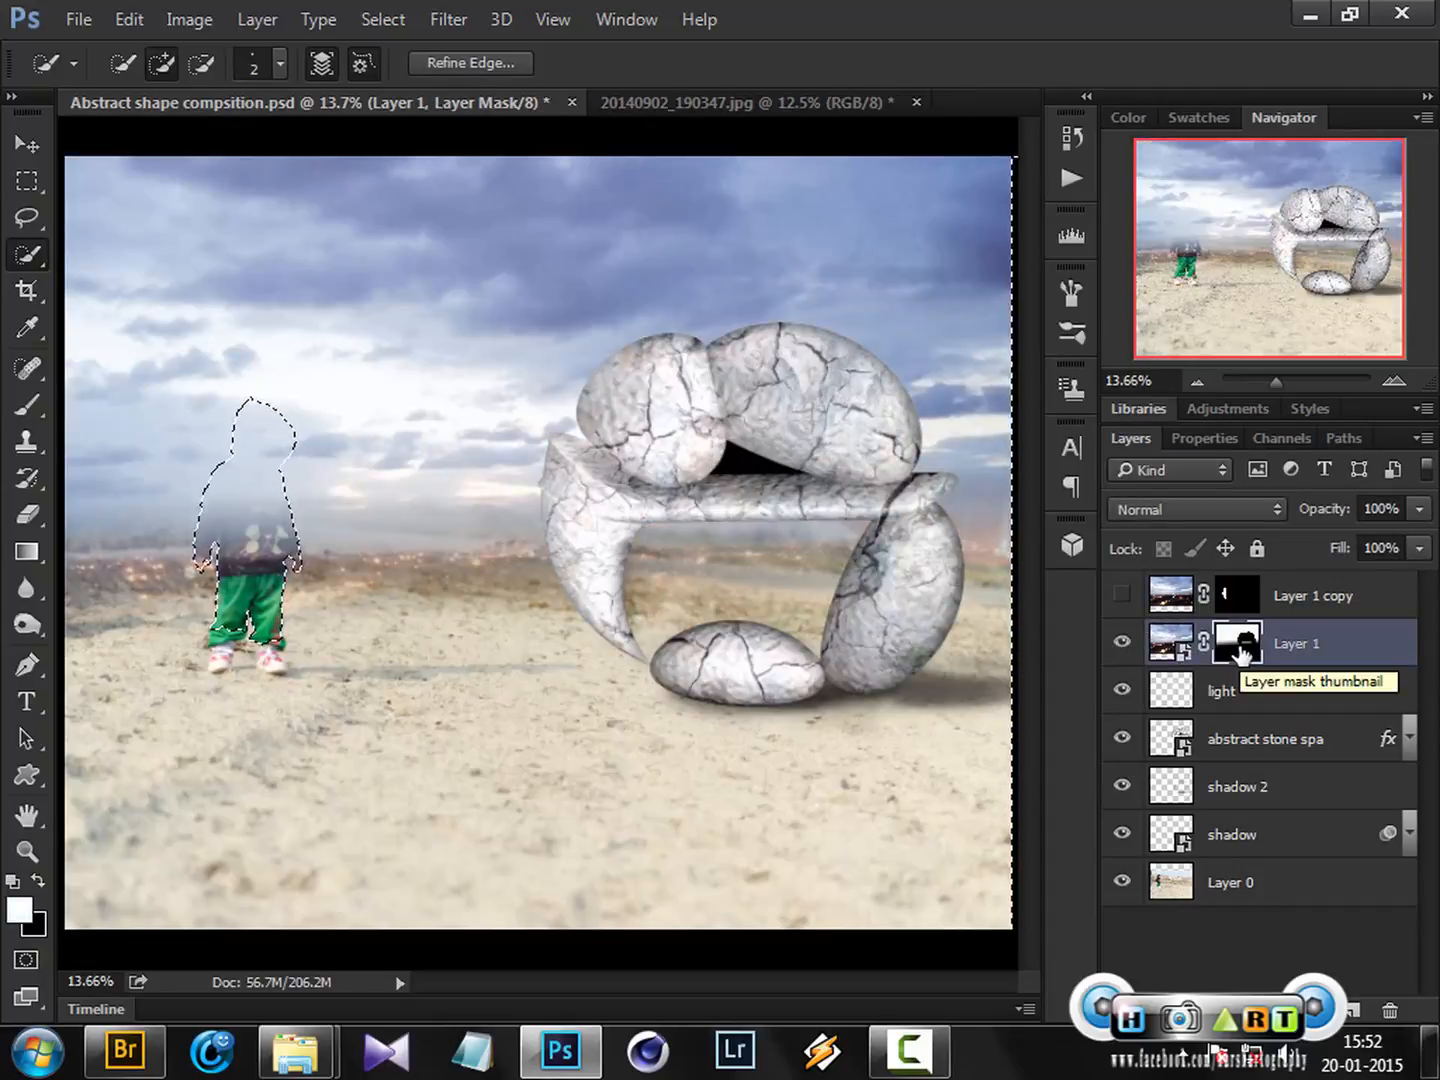
key("alt+BackSpace")
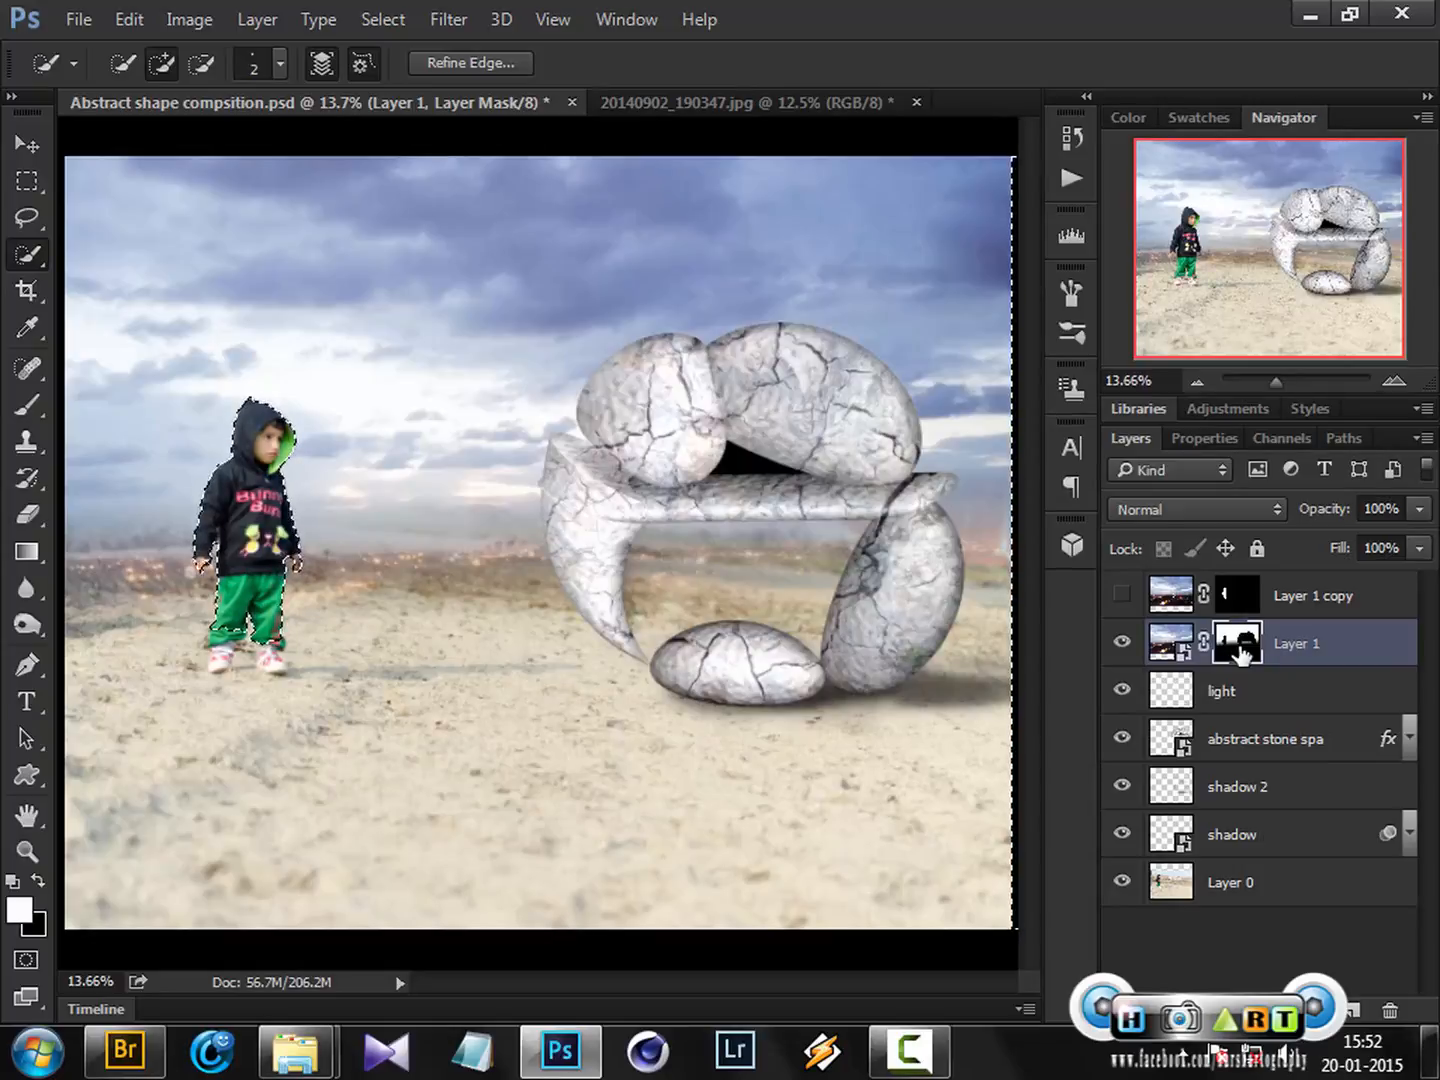
key("ctrl+d")
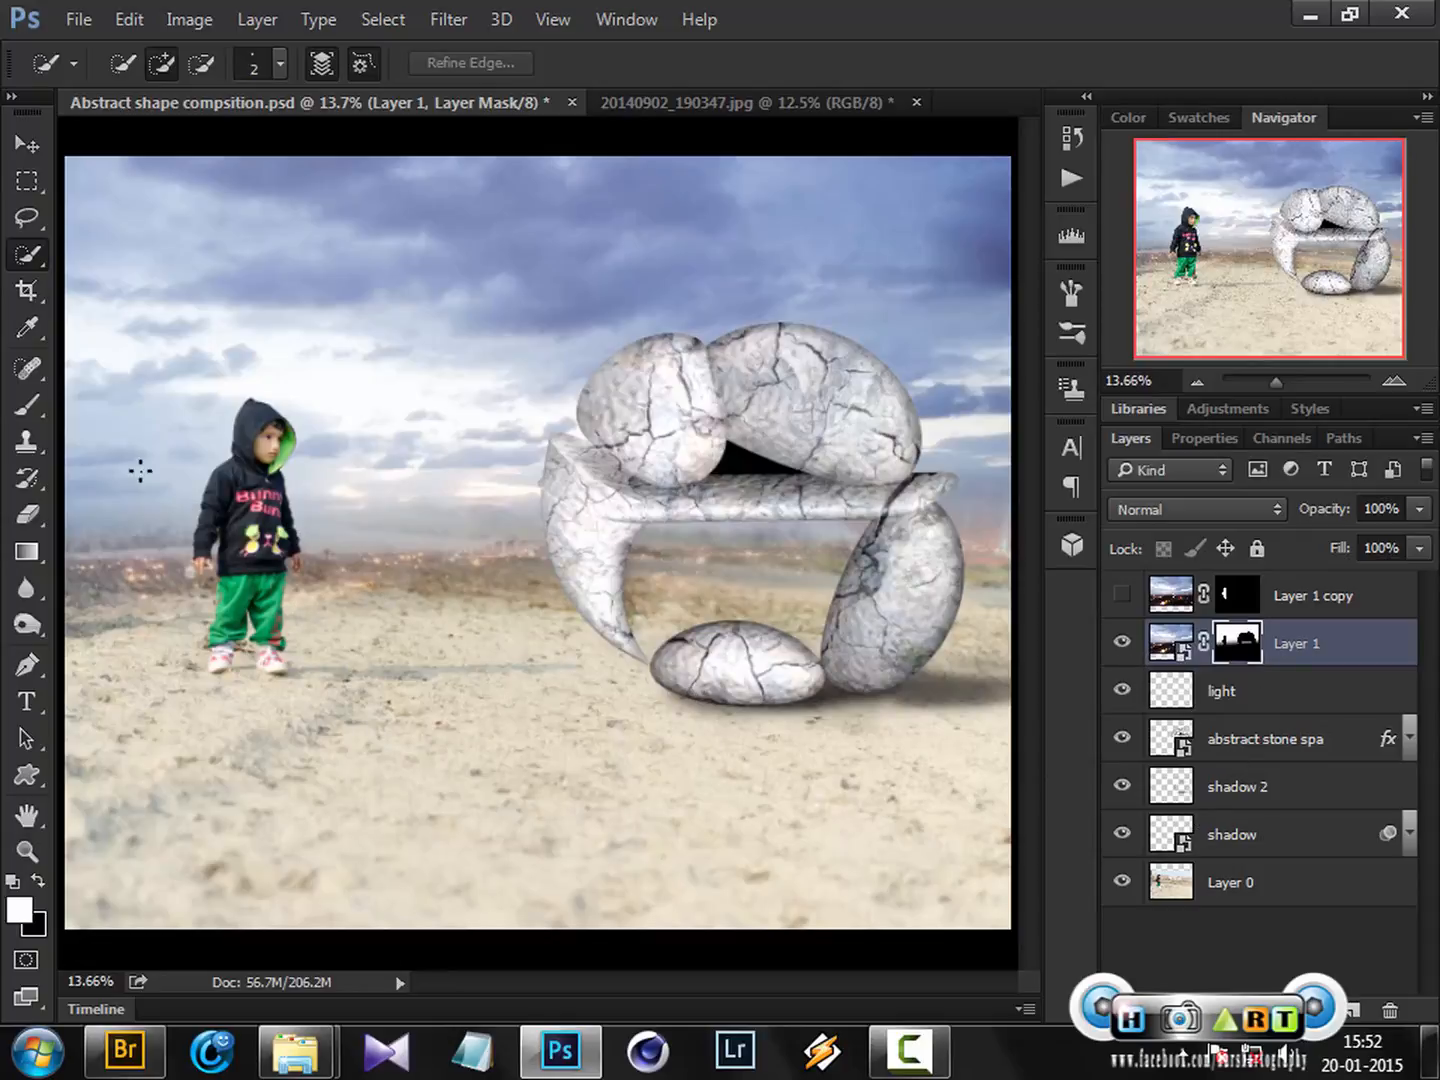
Step: Inspect the child's masked edges against the new sky around the hood, sleeves, hands and trousers
key("z")
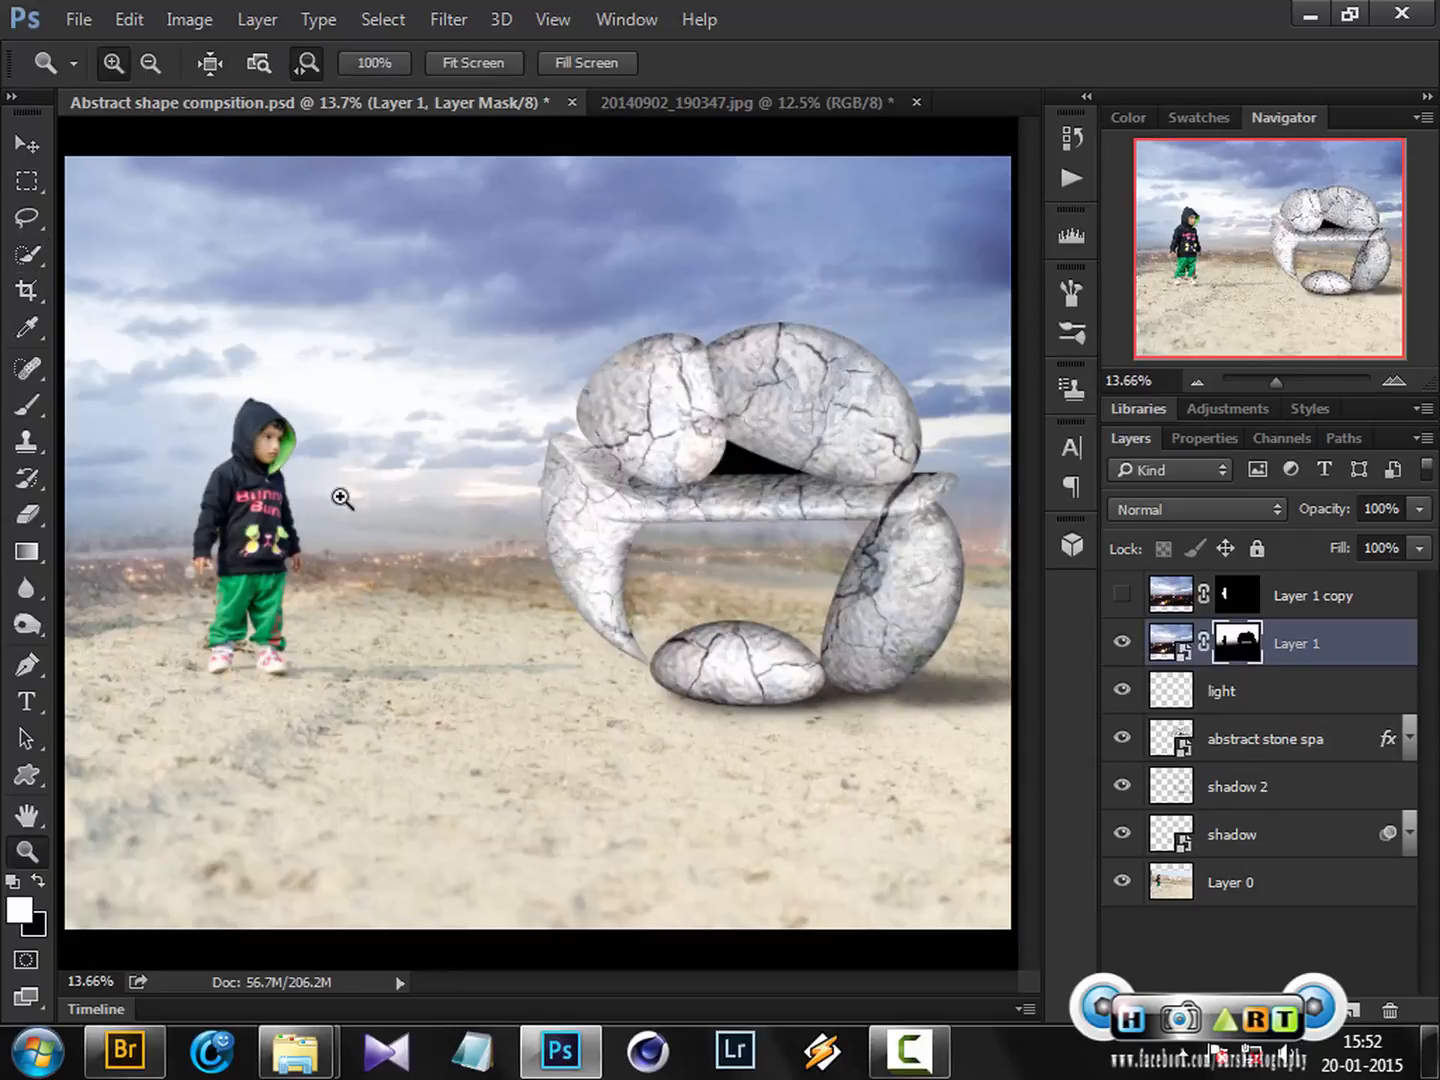
left_click_drag(235, 404, 495, 570)
left_click_drag(400, 638, 463, 465)
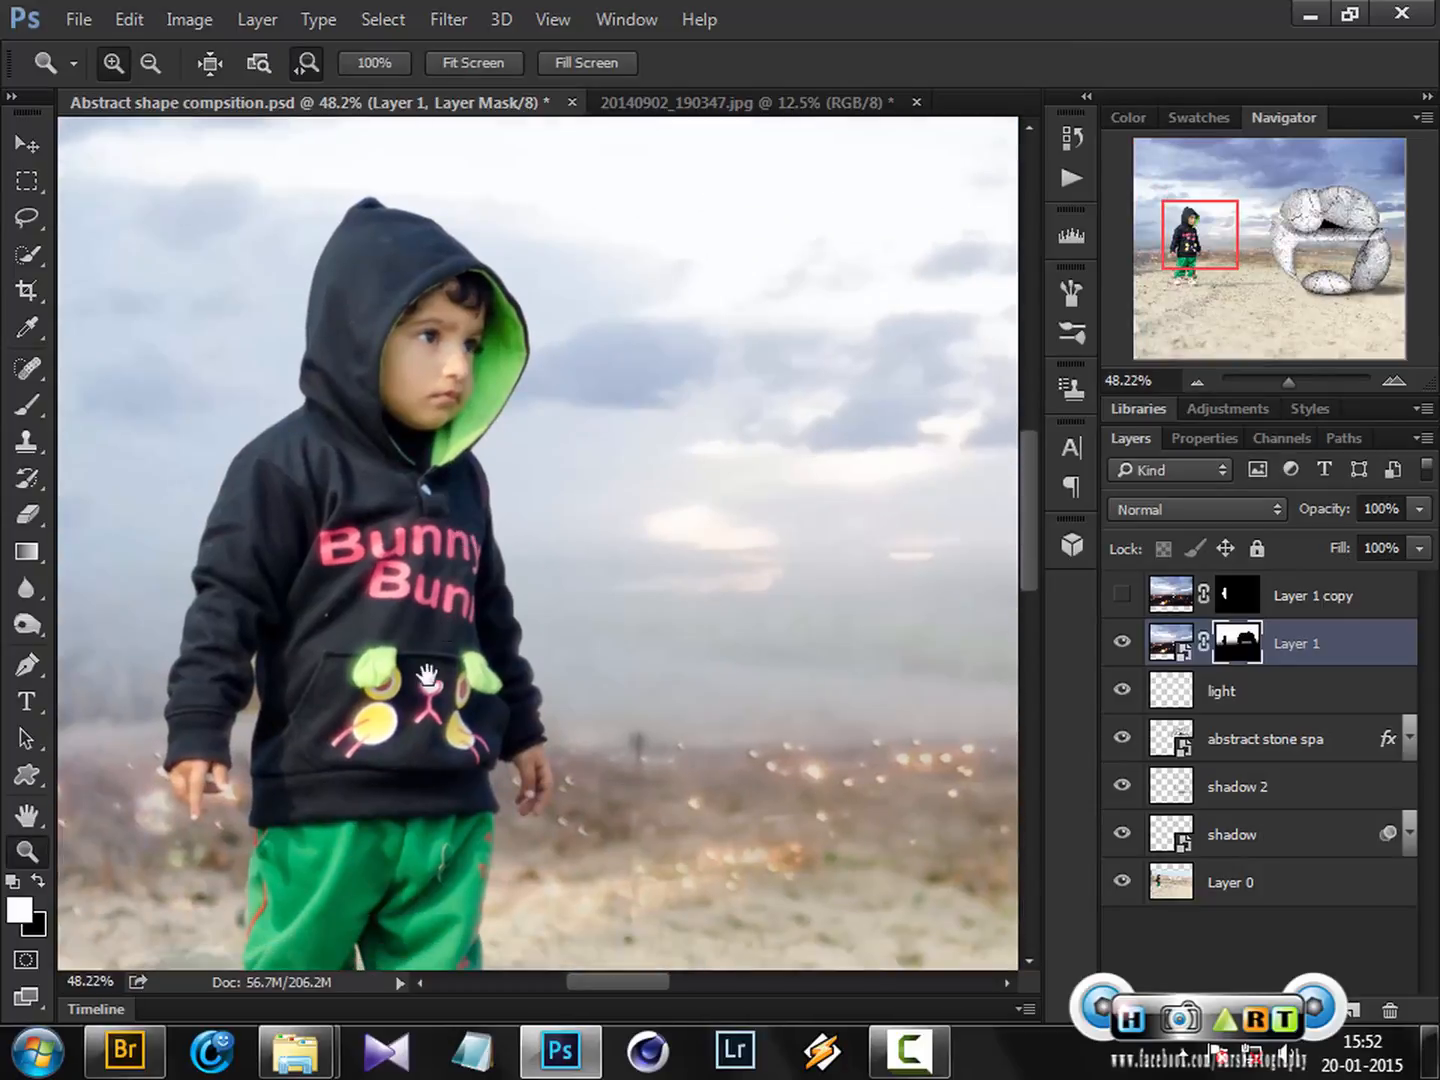
left_click_drag(427, 677, 467, 510)
right_click(517, 597)
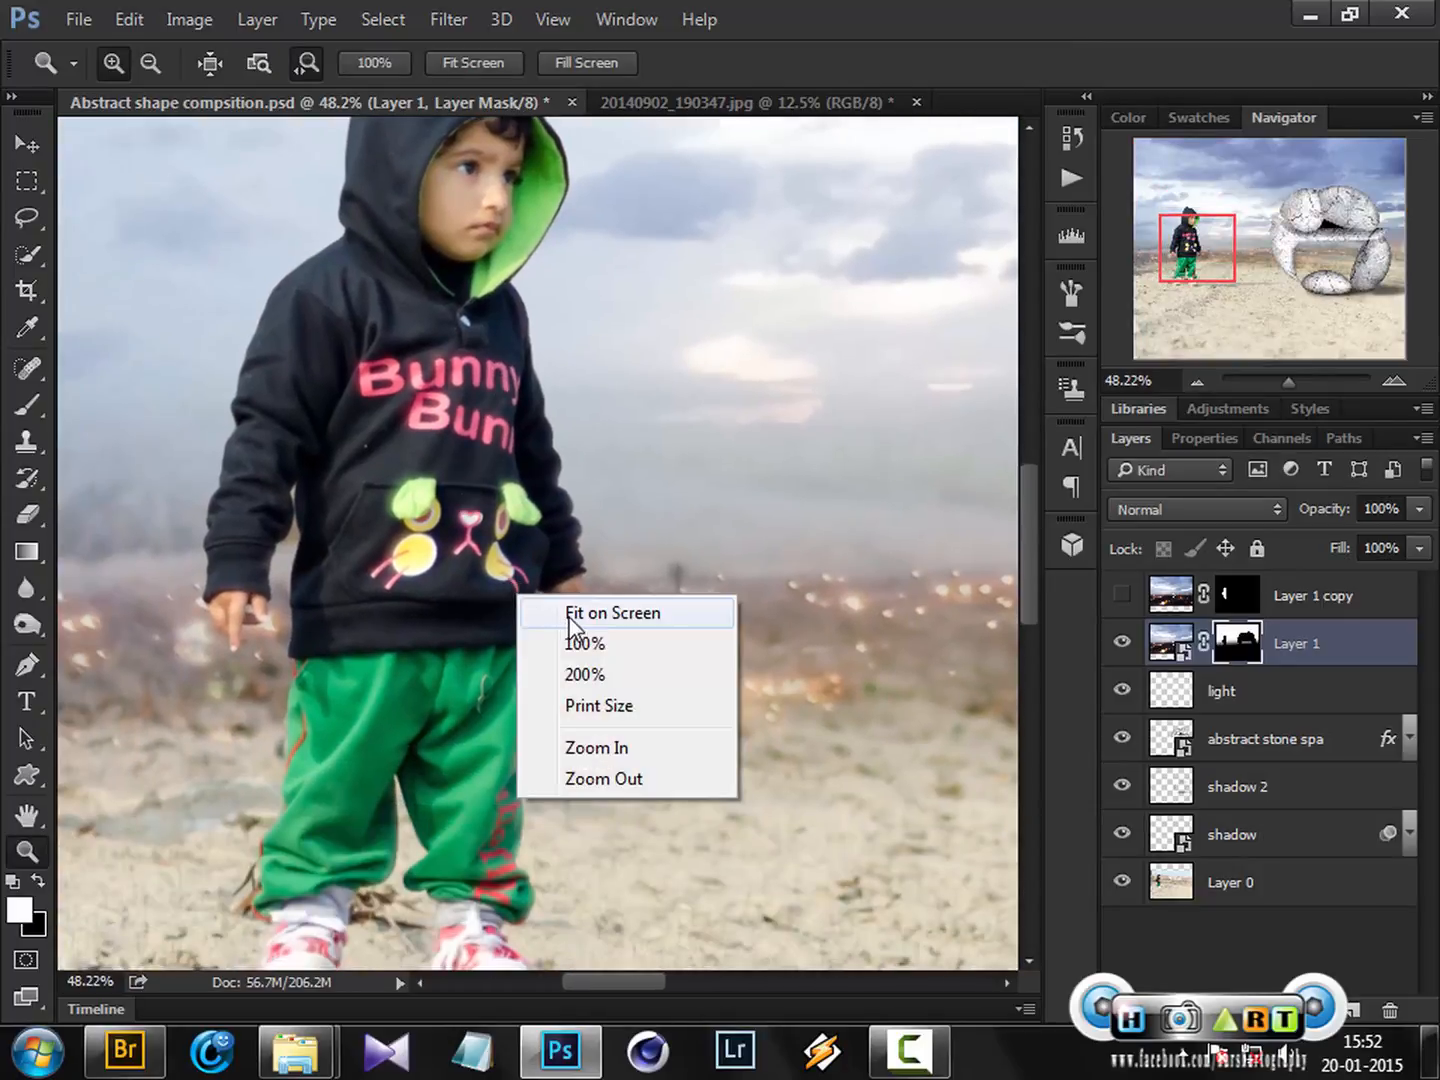
left_click(570, 626)
left_click_drag(409, 779, 939, 660)
left_click_drag(399, 639, 491, 761)
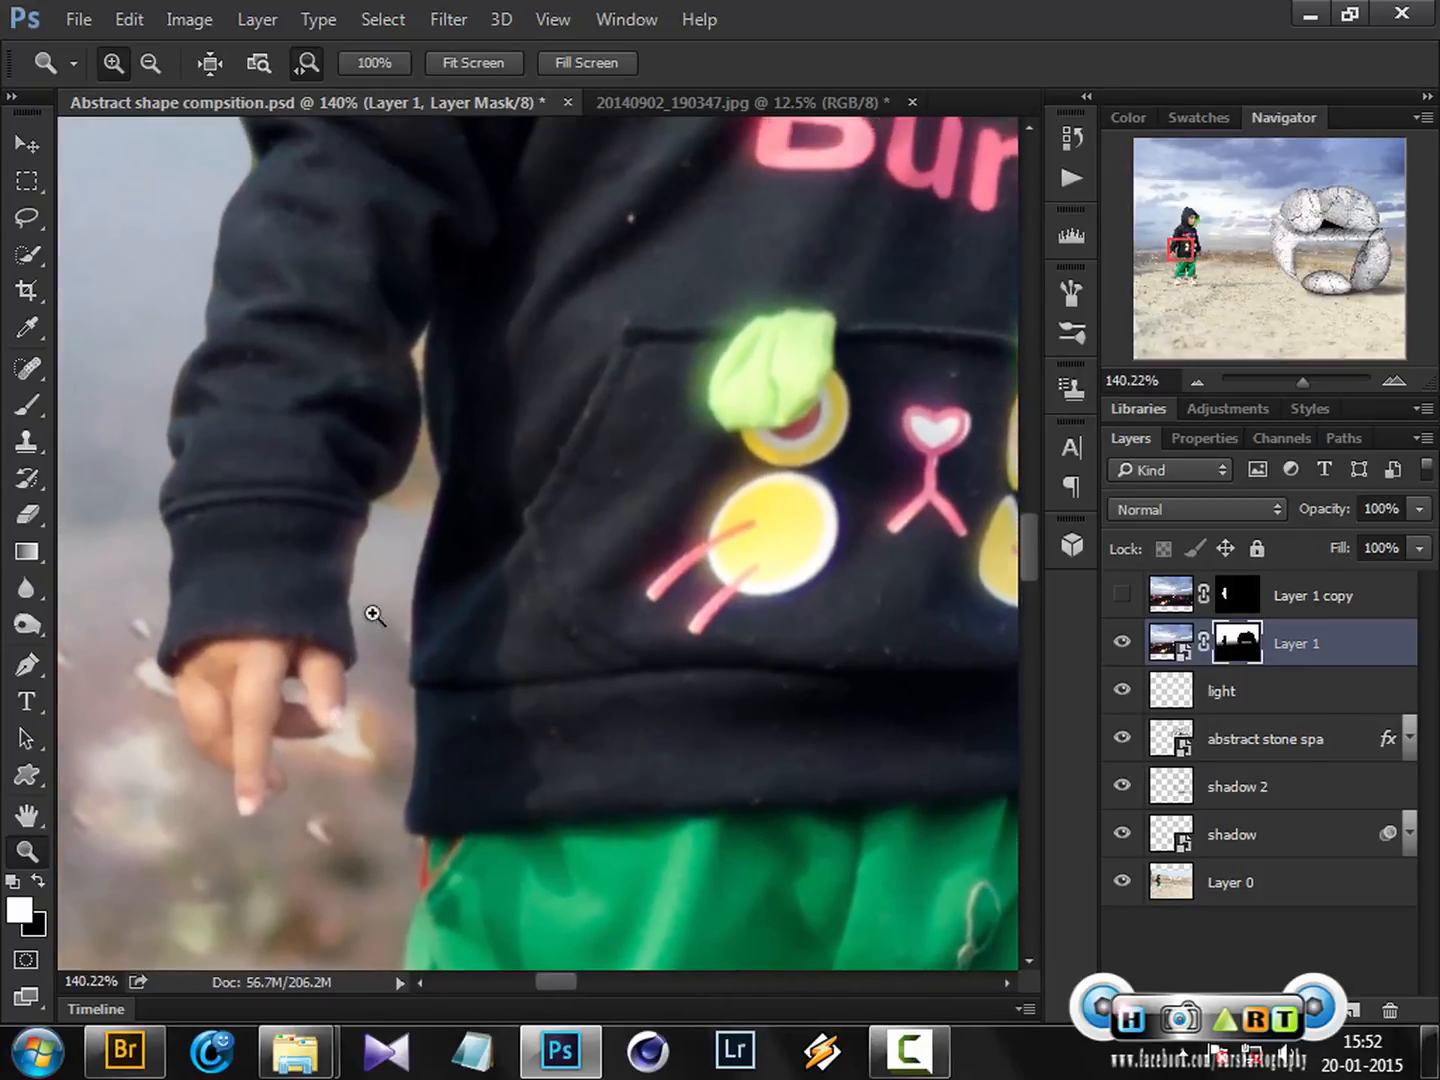
right_click(439, 370)
left_click(491, 416)
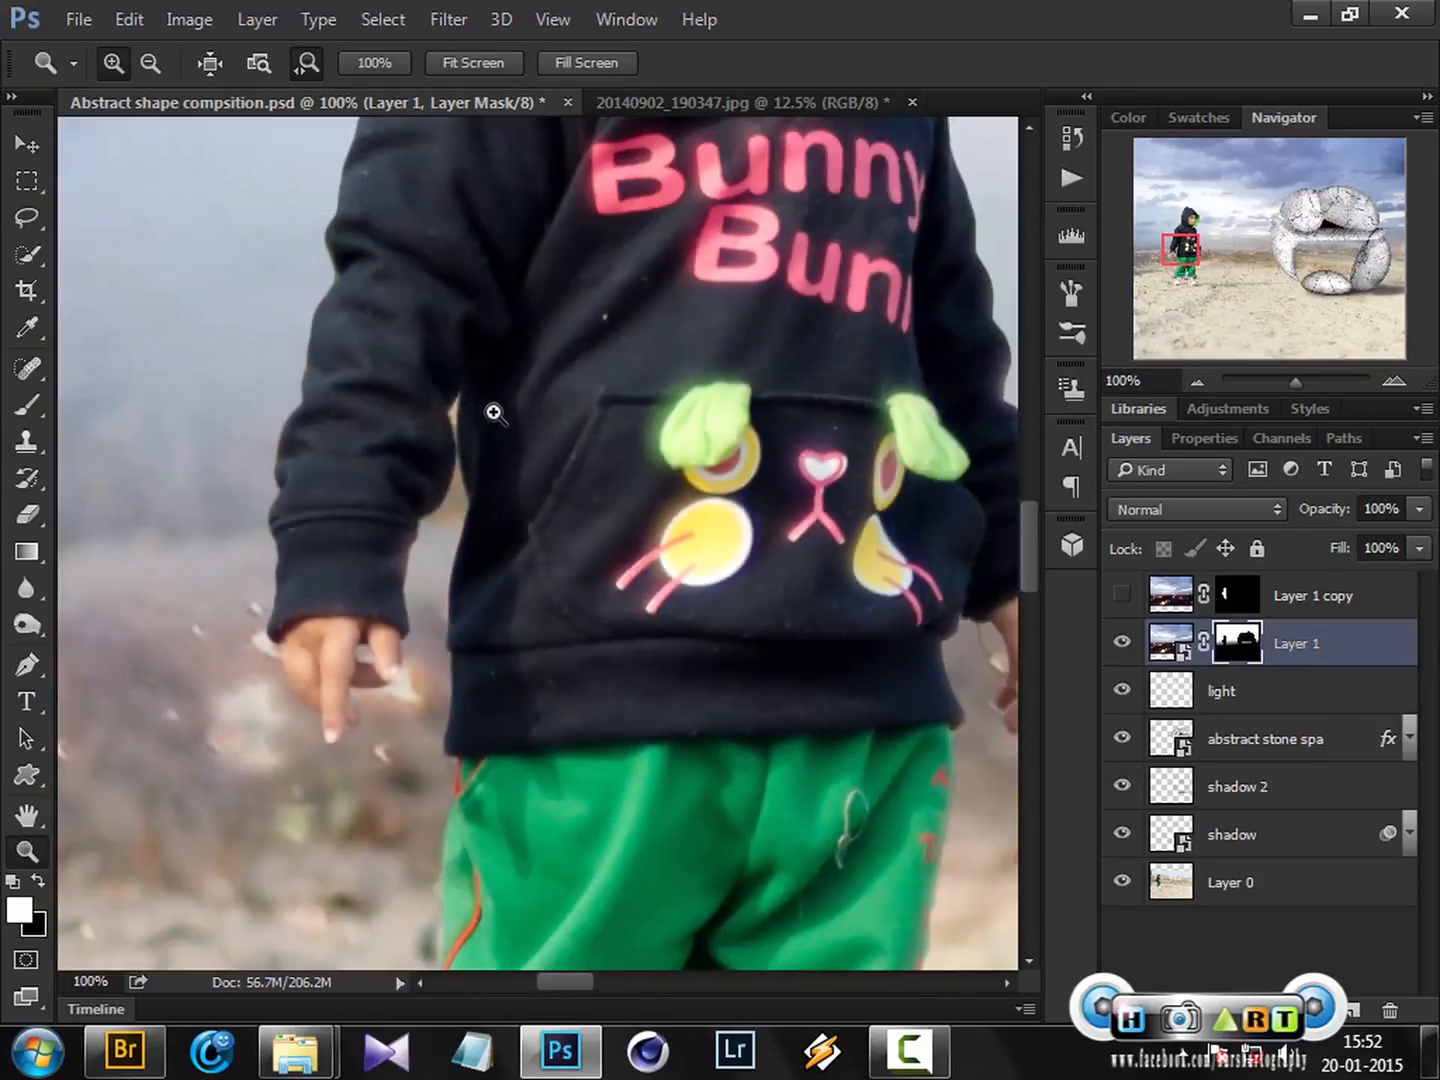
left_click_drag(530, 706, 364, 680)
left_click_drag(615, 758, 445, 506)
right_click(445, 508)
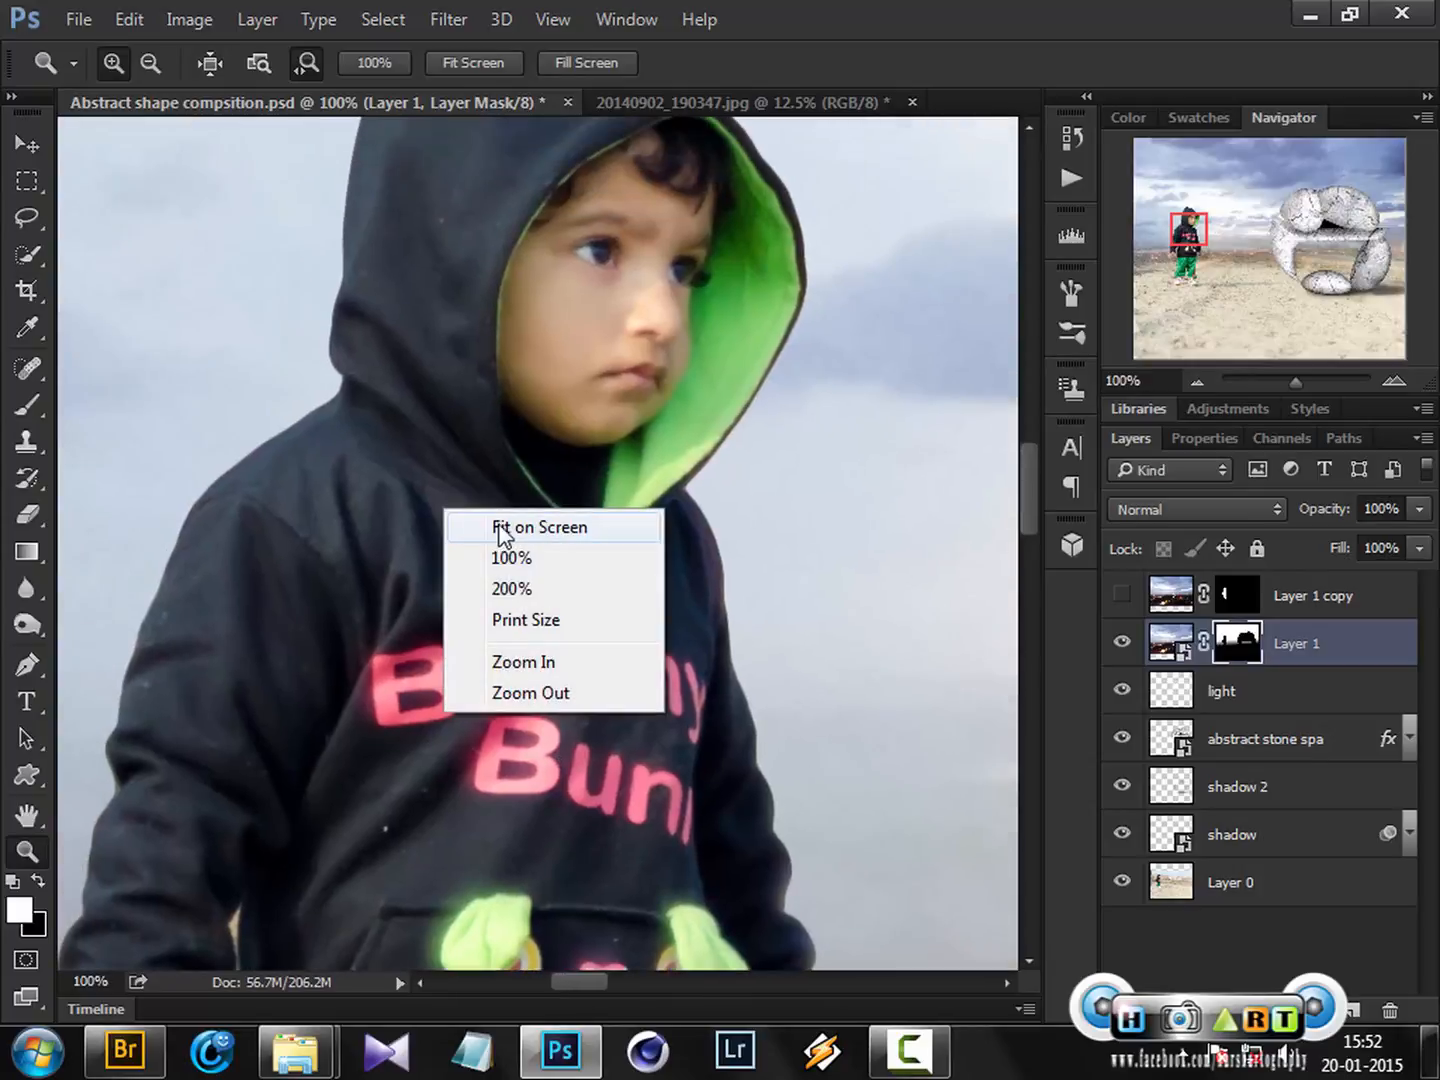
left_click(500, 527)
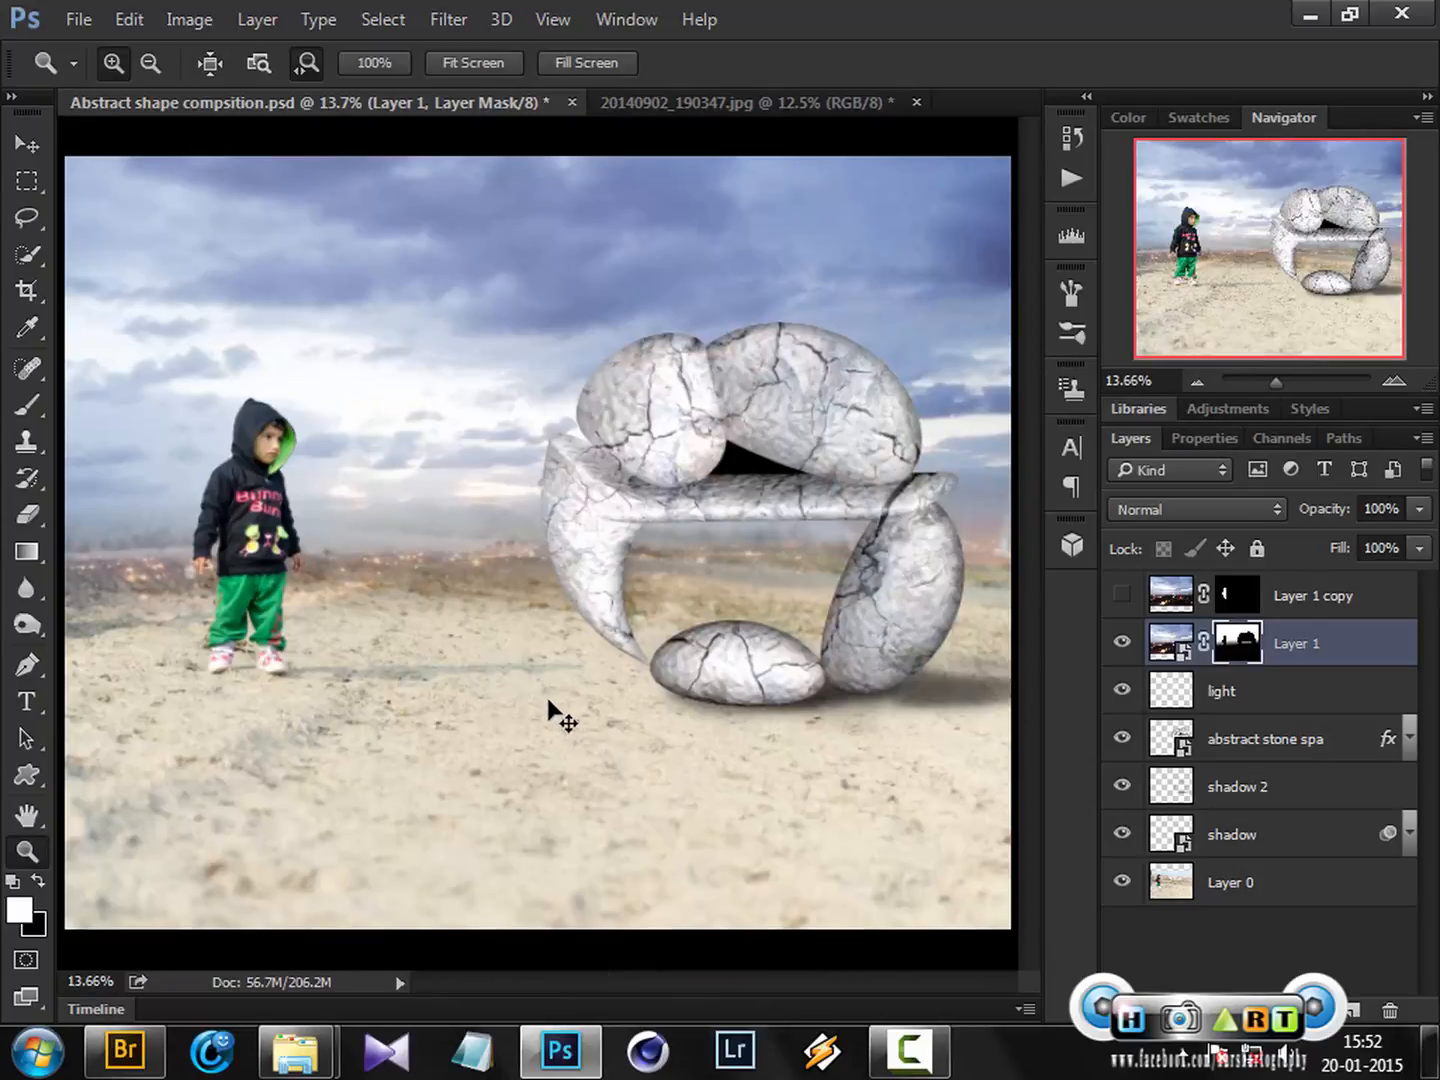
Step: Save the composition and compare the scene with and without Layer 1
key("ctrl+s")
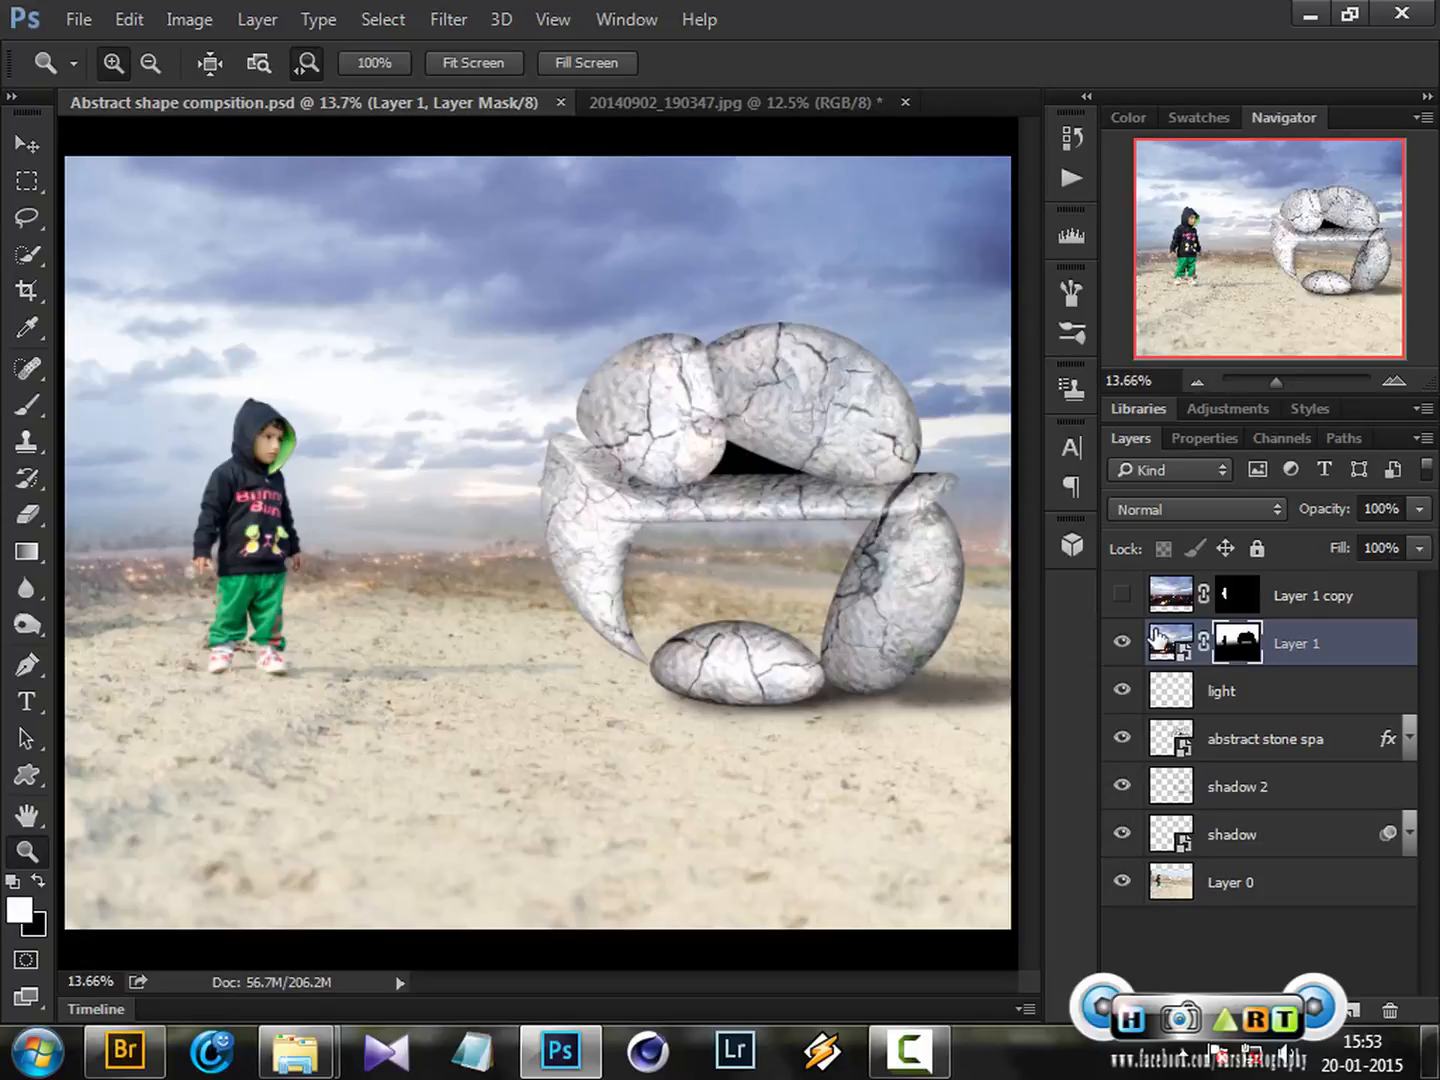
left_click(1122, 646)
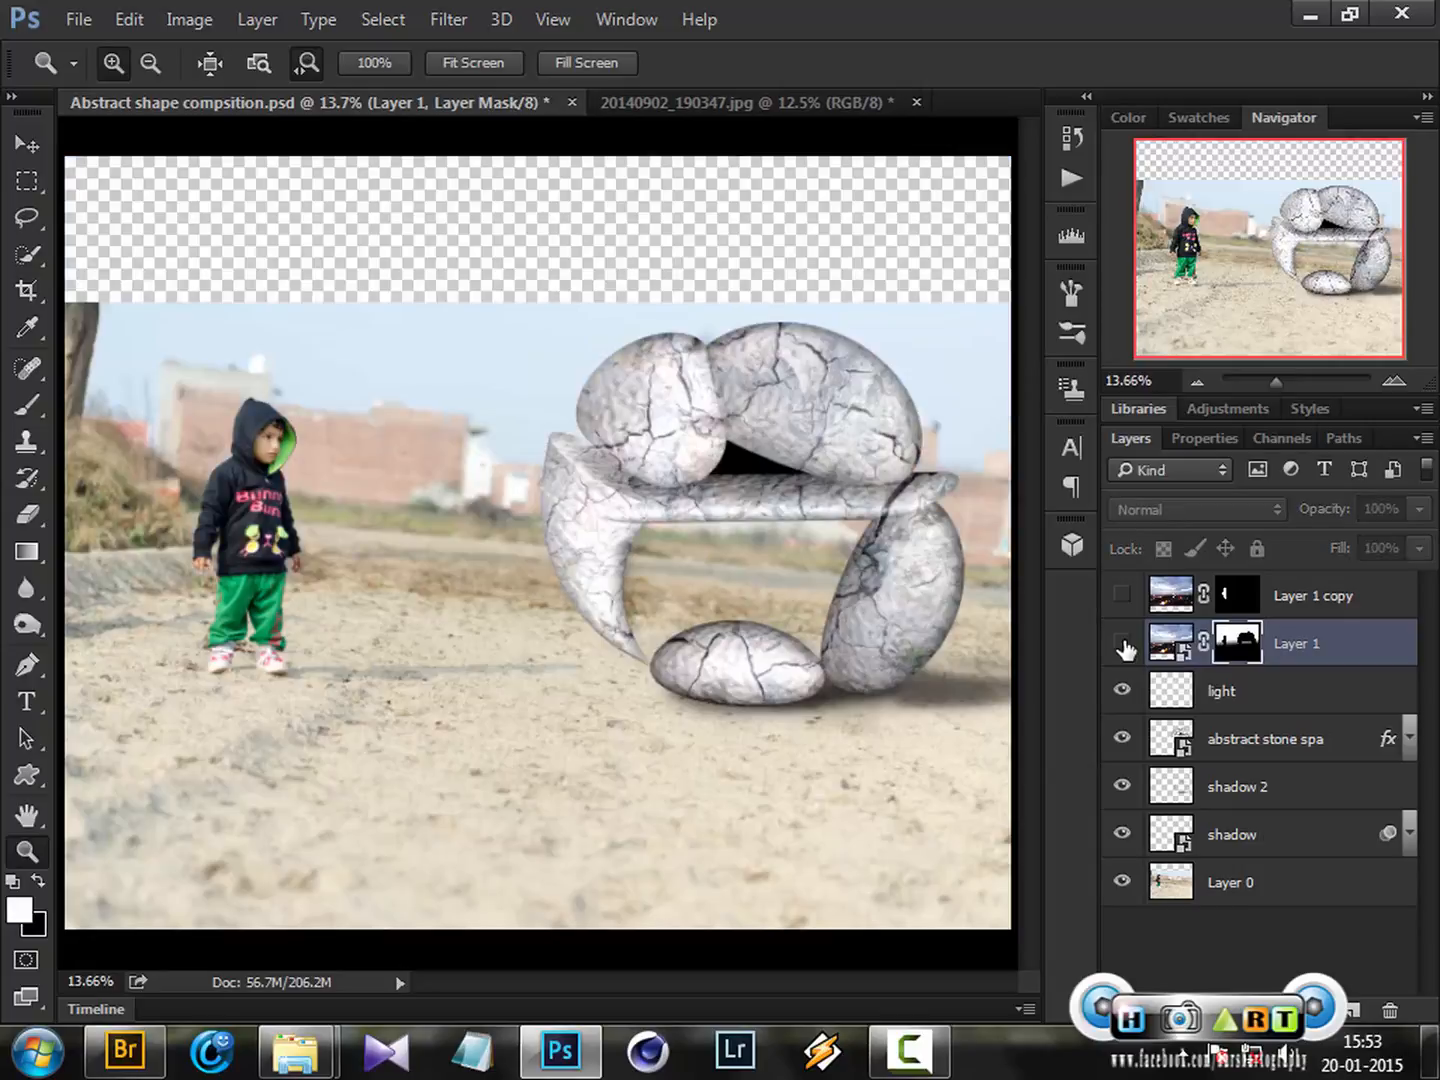
left_click(1122, 646)
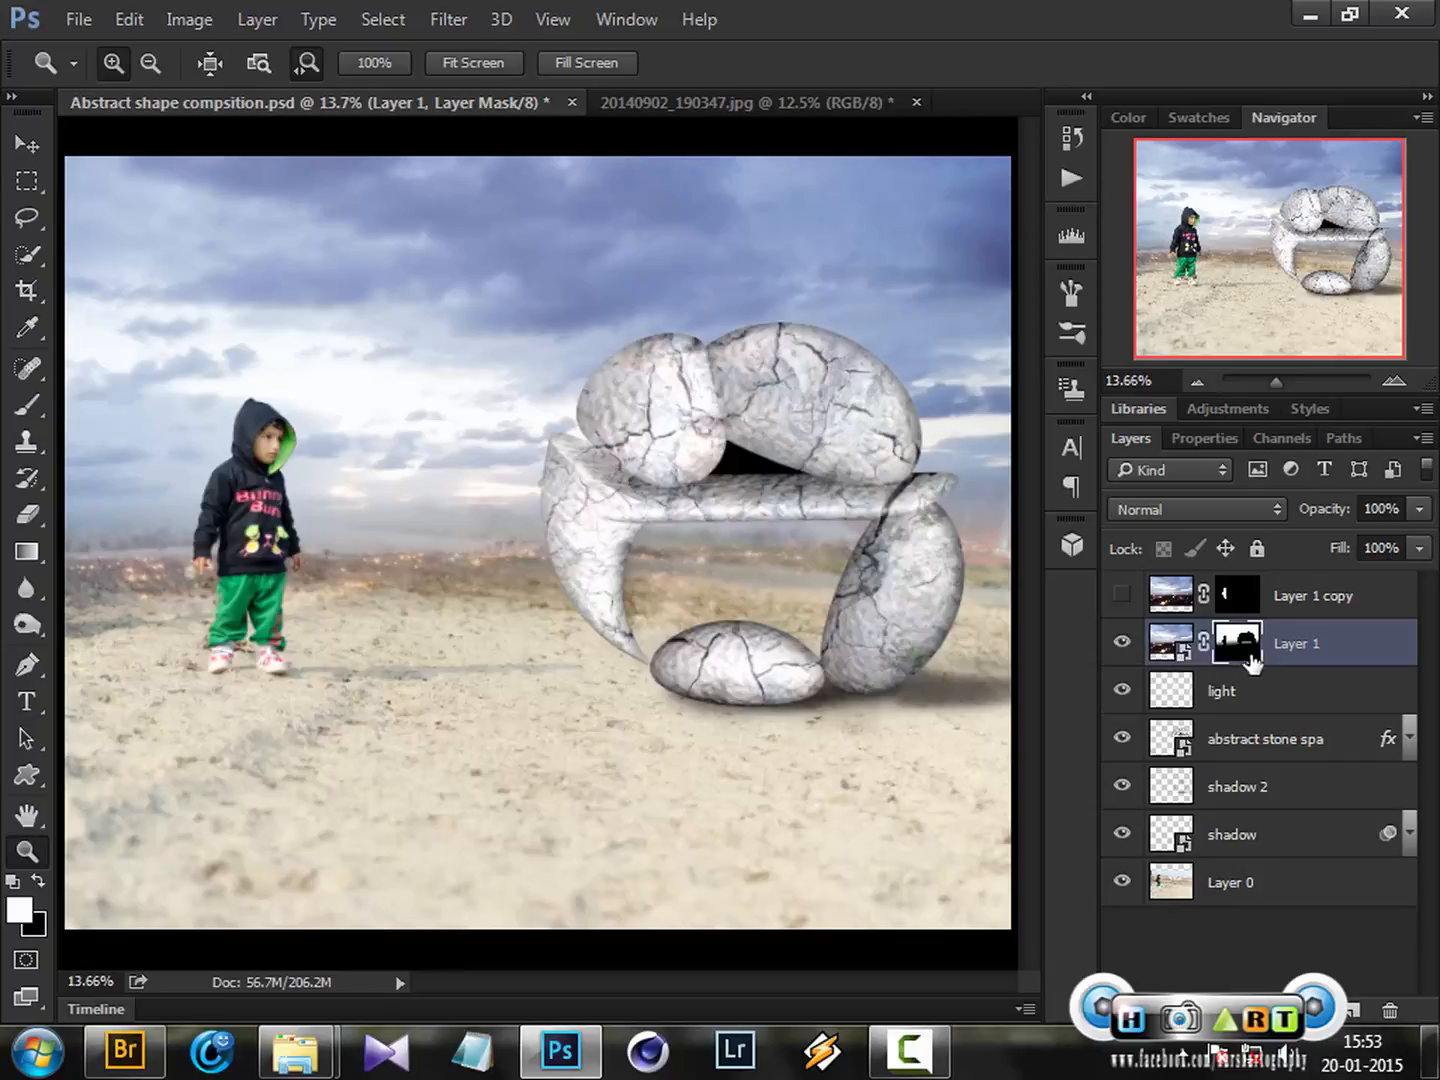
Step: Switch to the Brush tool on Layer 1's mask and reduce the brush size to about 1000 px
key("b")
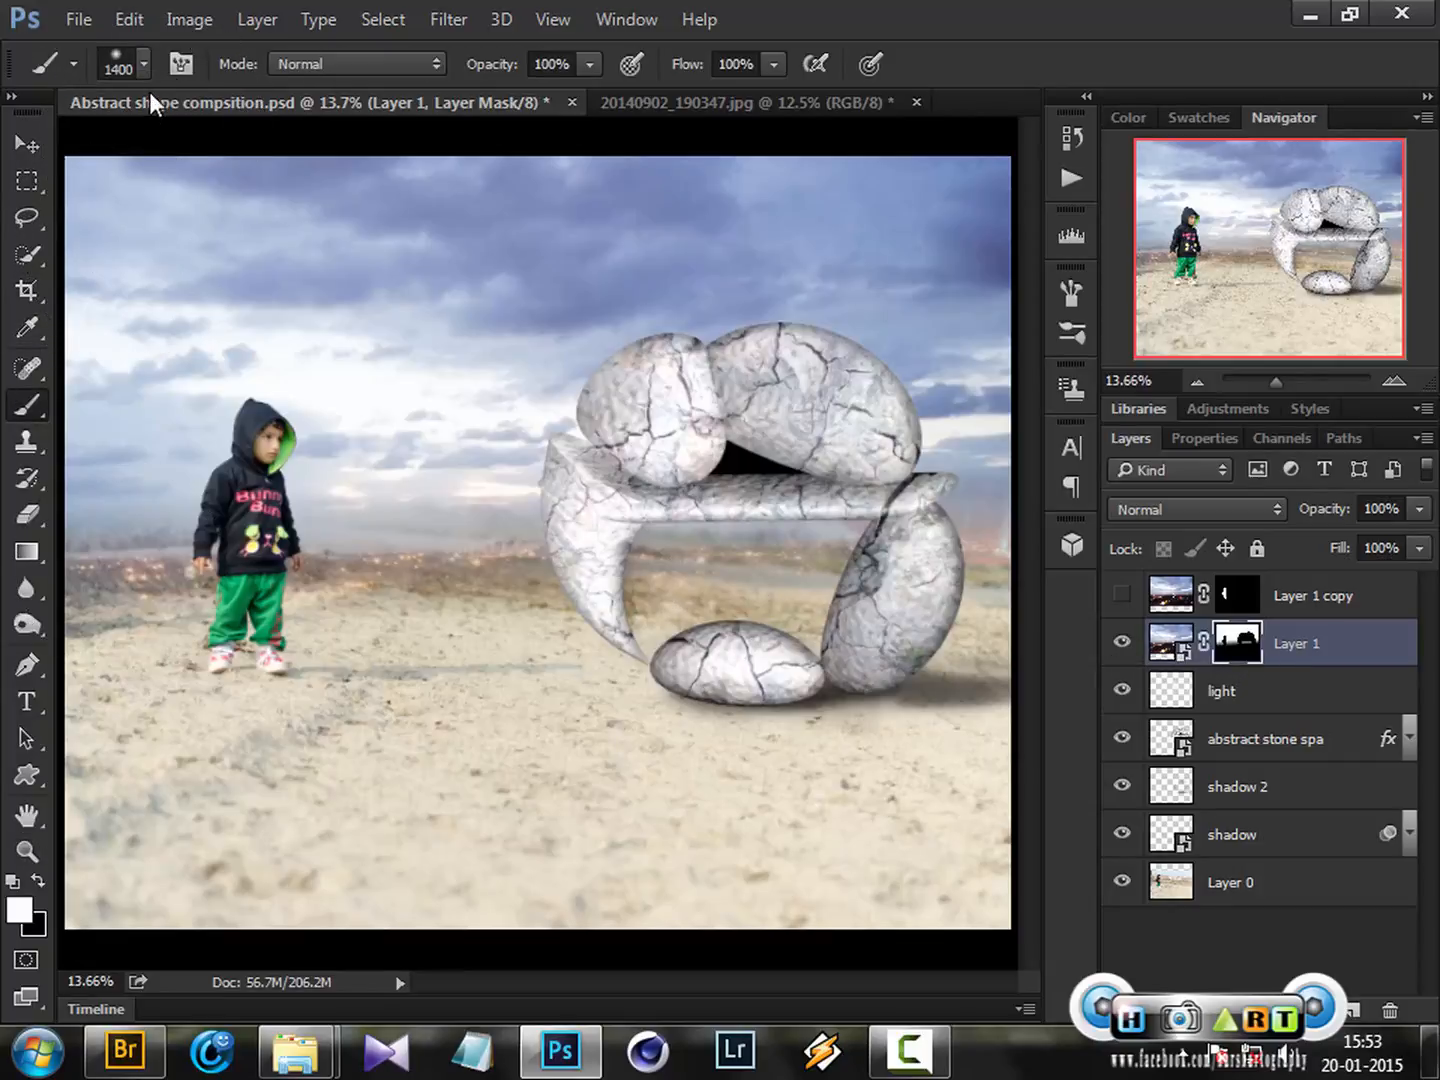
key("bracketleft")
key("bracketleft")
key("bracketleft")
key("bracketleft")
key("bracketleft")
key("bracketleft")
key("bracketleft")
key("bracketleft")
key("bracketleft")
key("bracketleft")
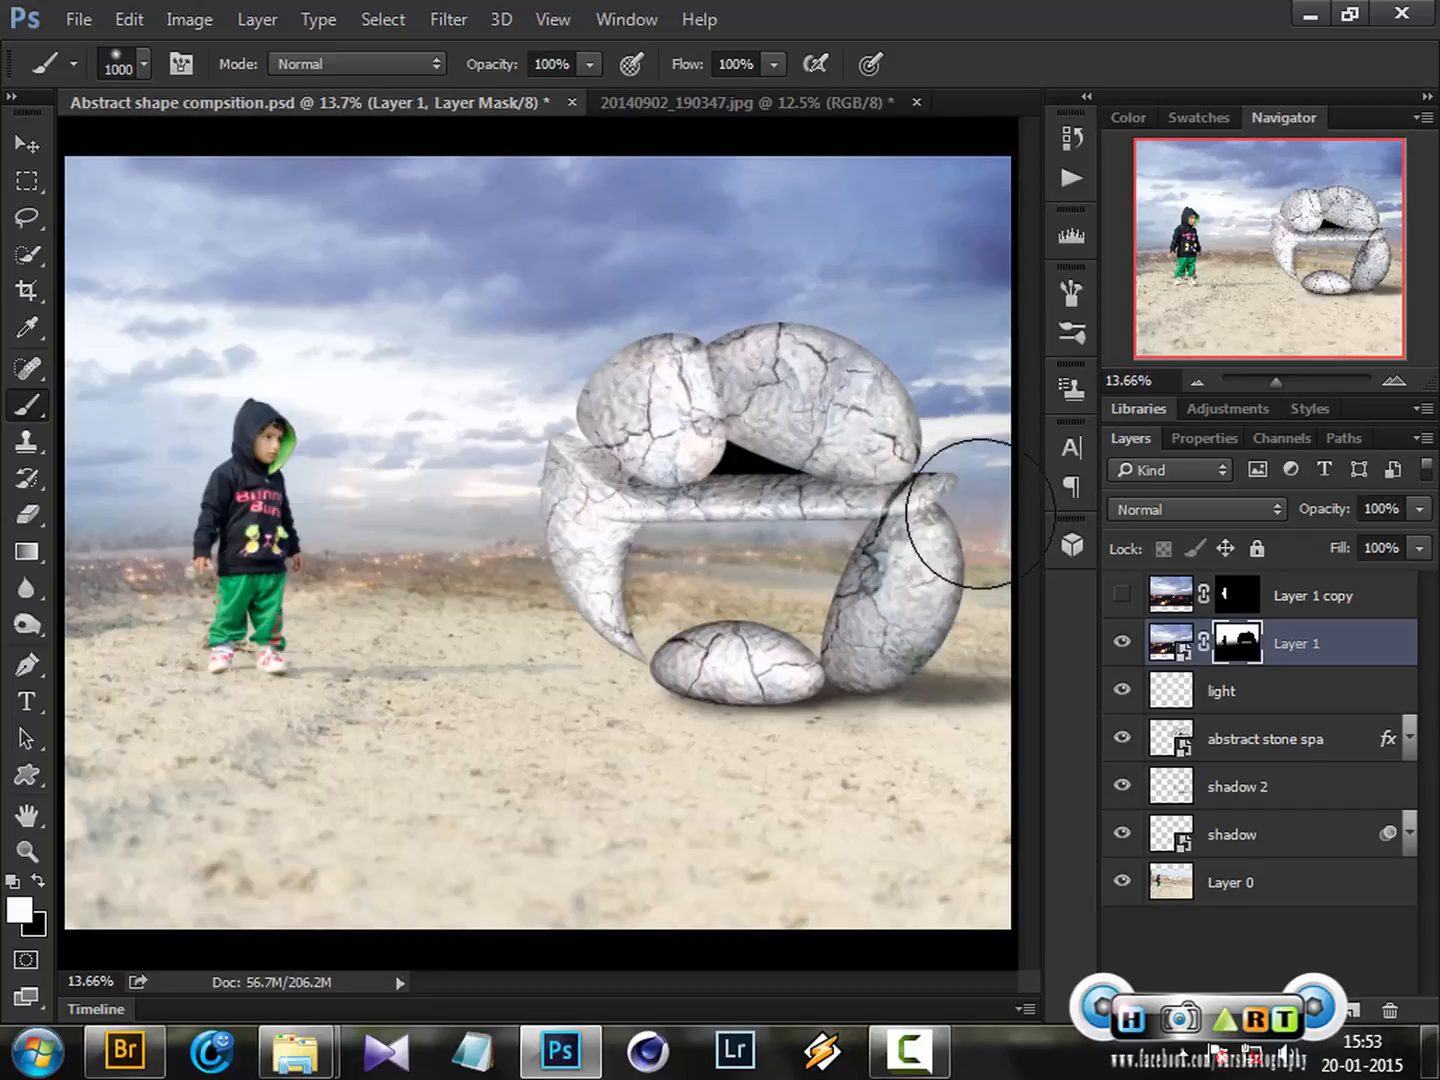
key("bracketleft")
key("bracketleft")
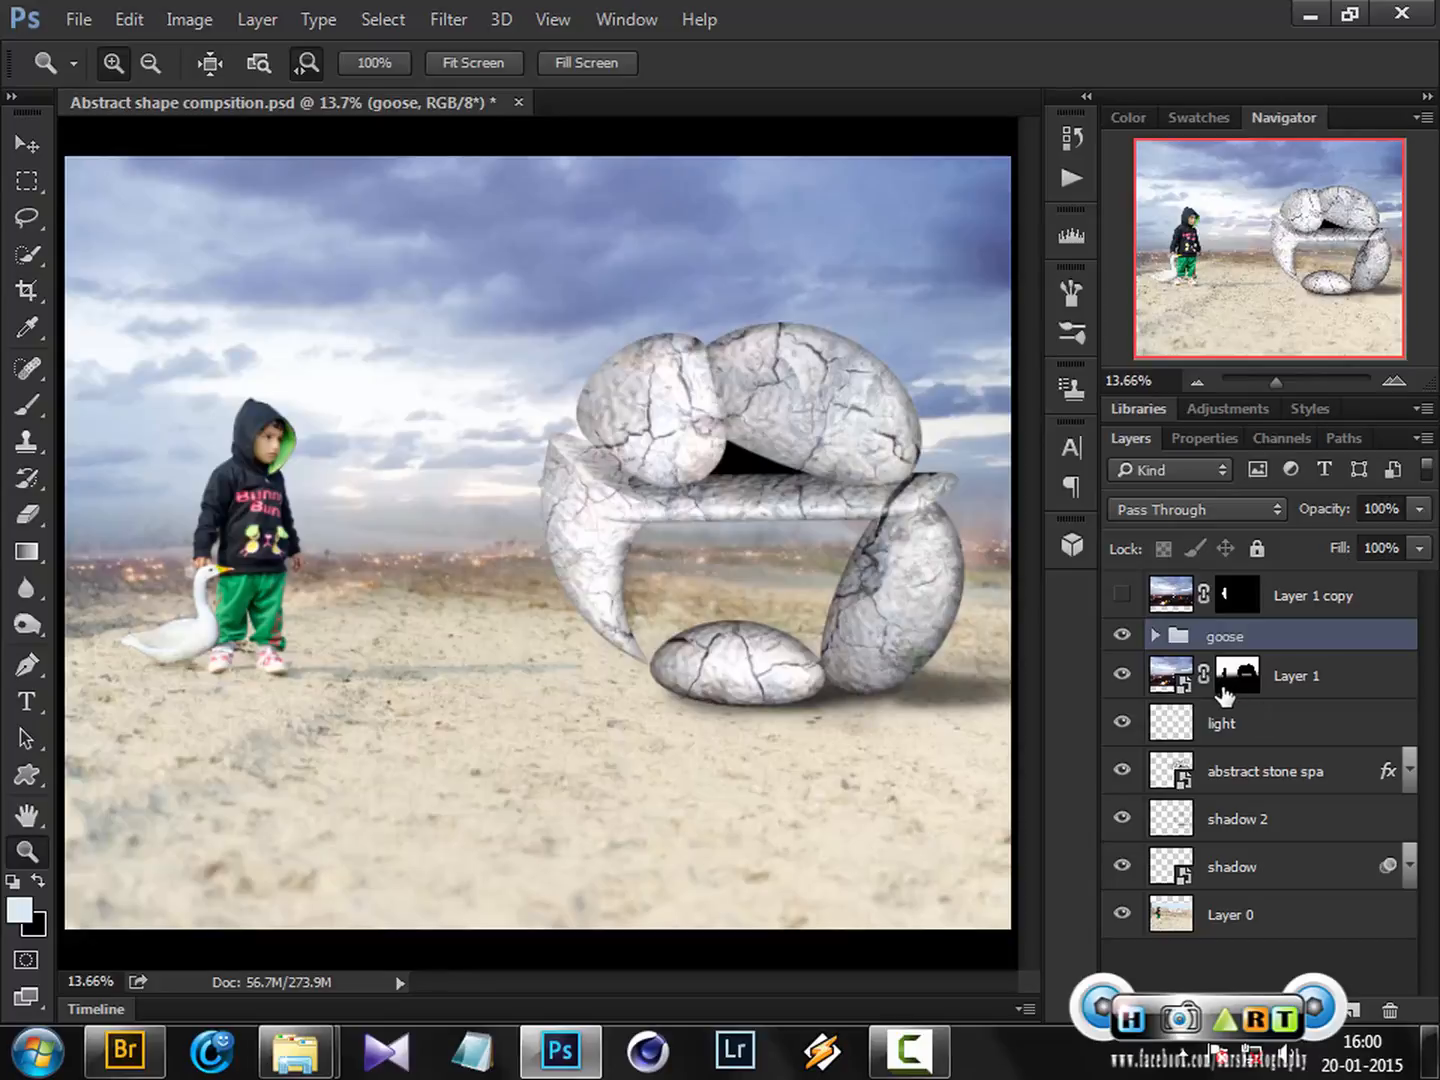
Step: Compare the scene with and without the goose group and examine the goose beside the child up close
left_click(1122, 636)
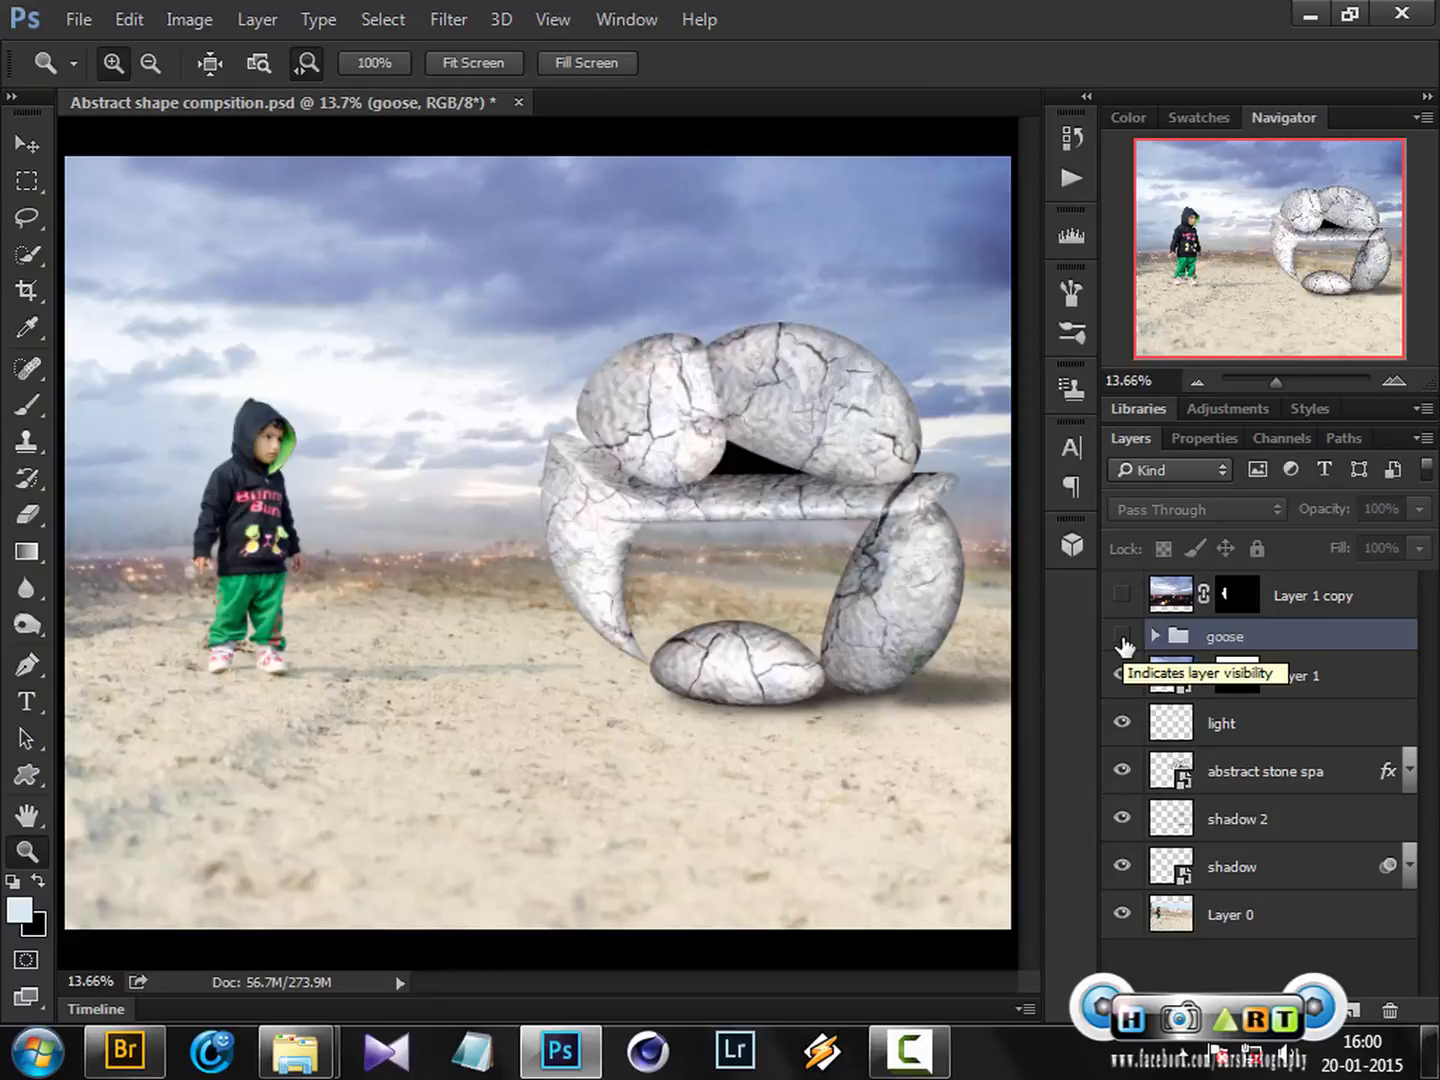
left_click(1122, 635)
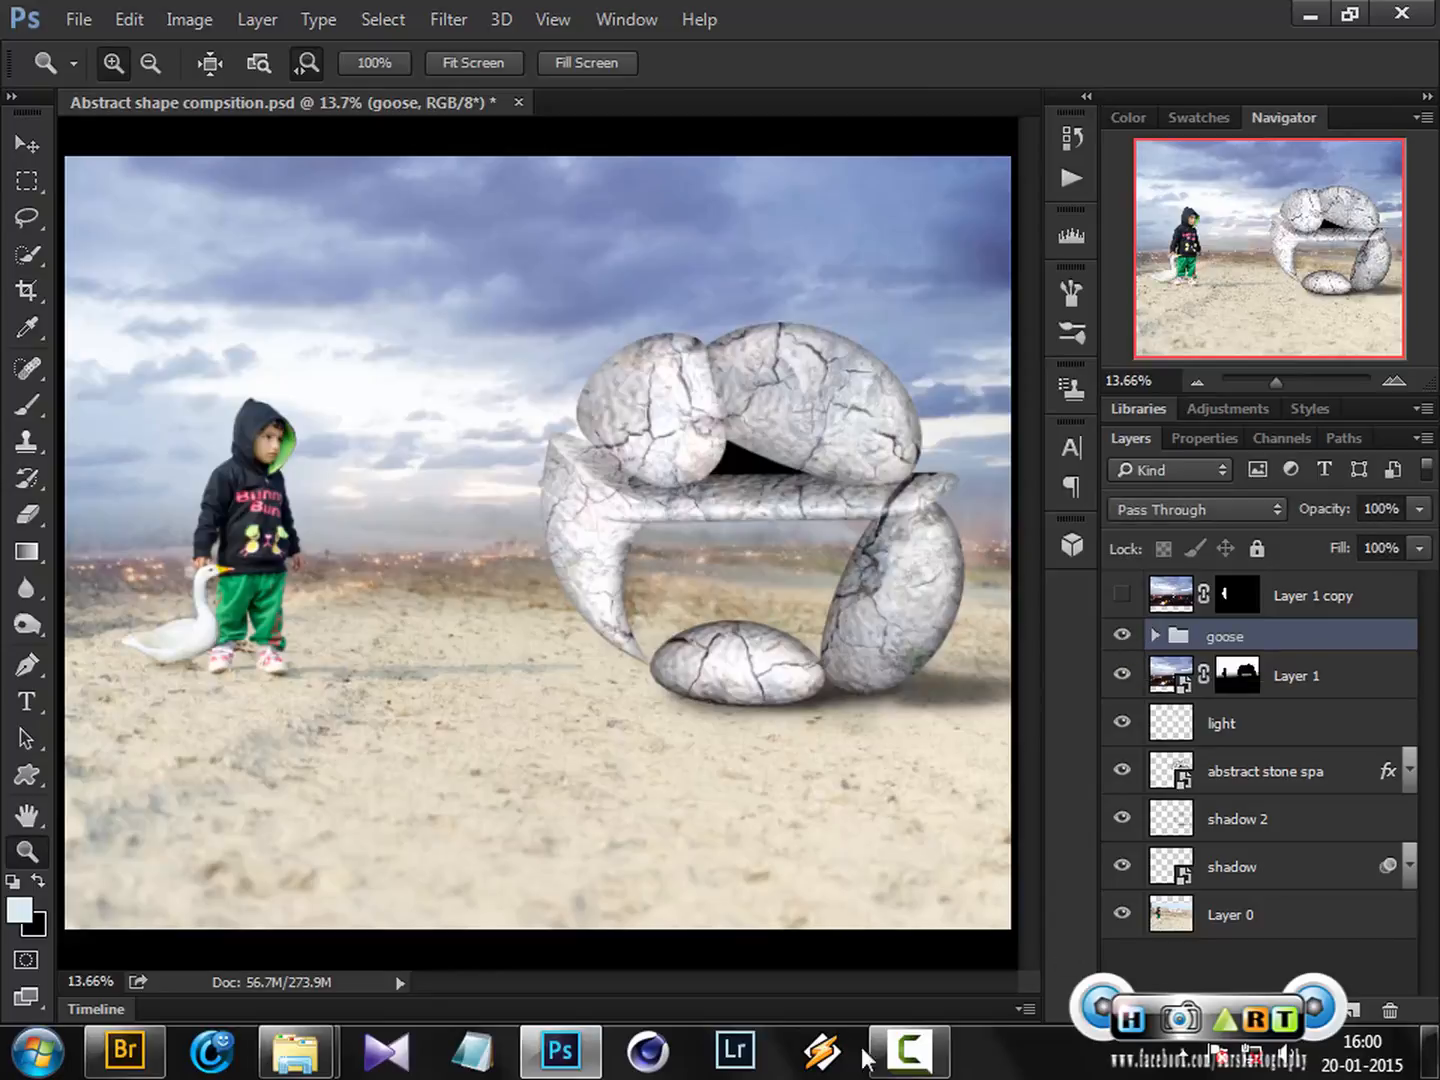
key("v")
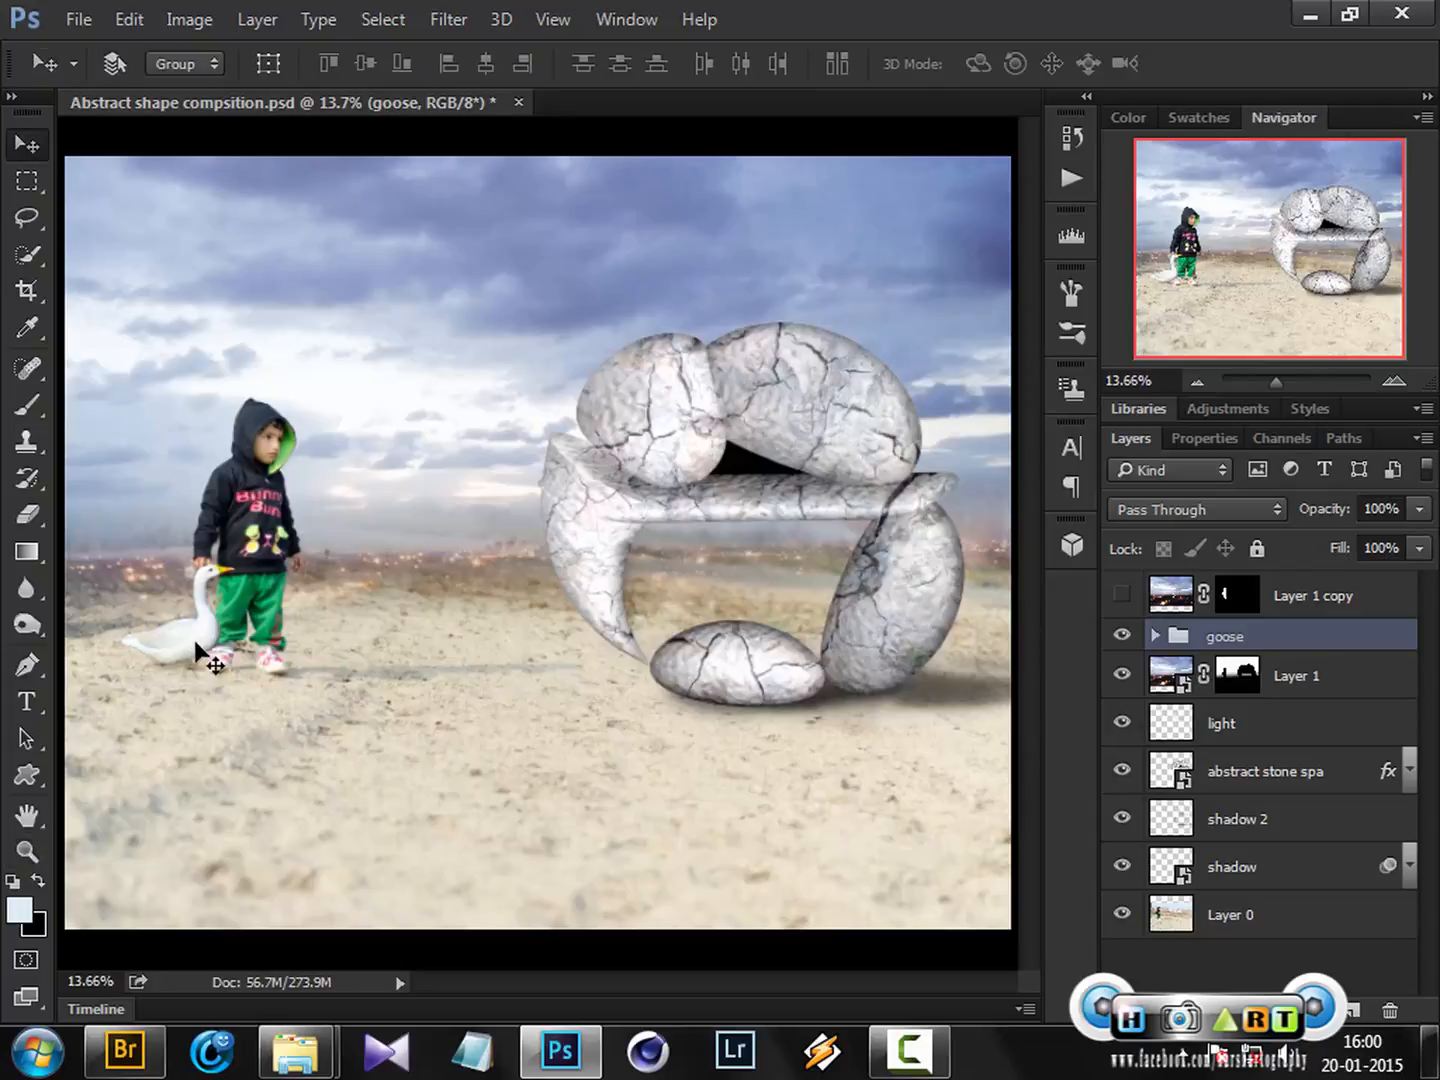
mouse_move(199, 657)
left_mouse_down()
mouse_move(221, 652)
mouse_move(201, 652)
left_mouse_up()
left_click_drag(195, 635, 624, 758)
key("z")
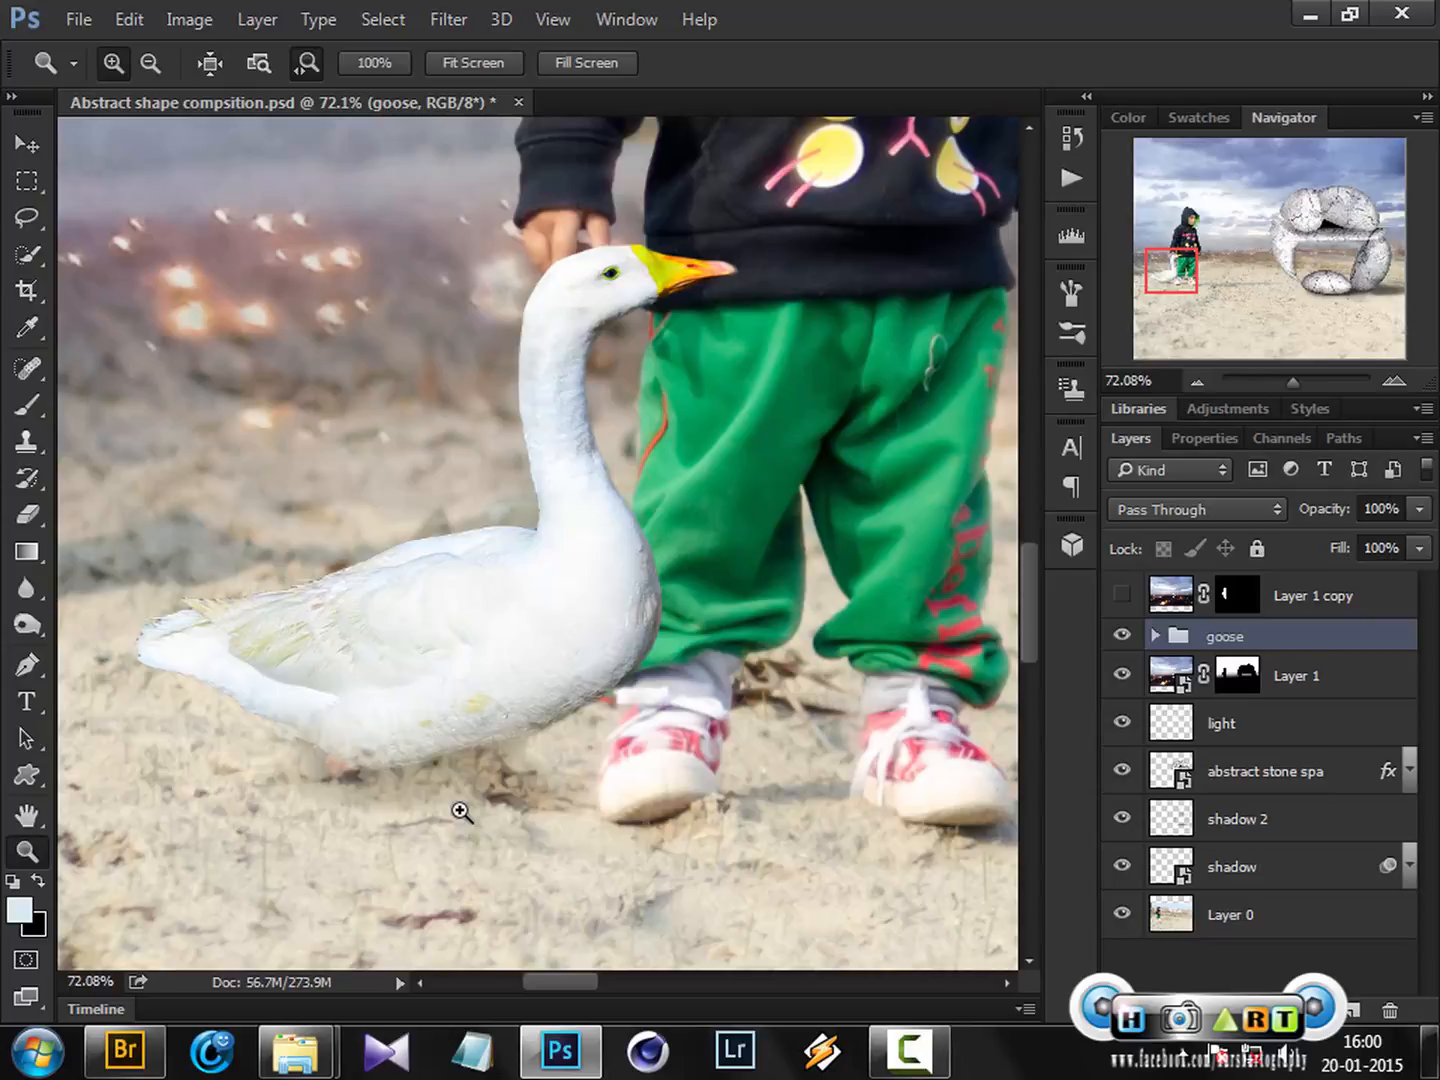
right_click(462, 776)
left_click(524, 790)
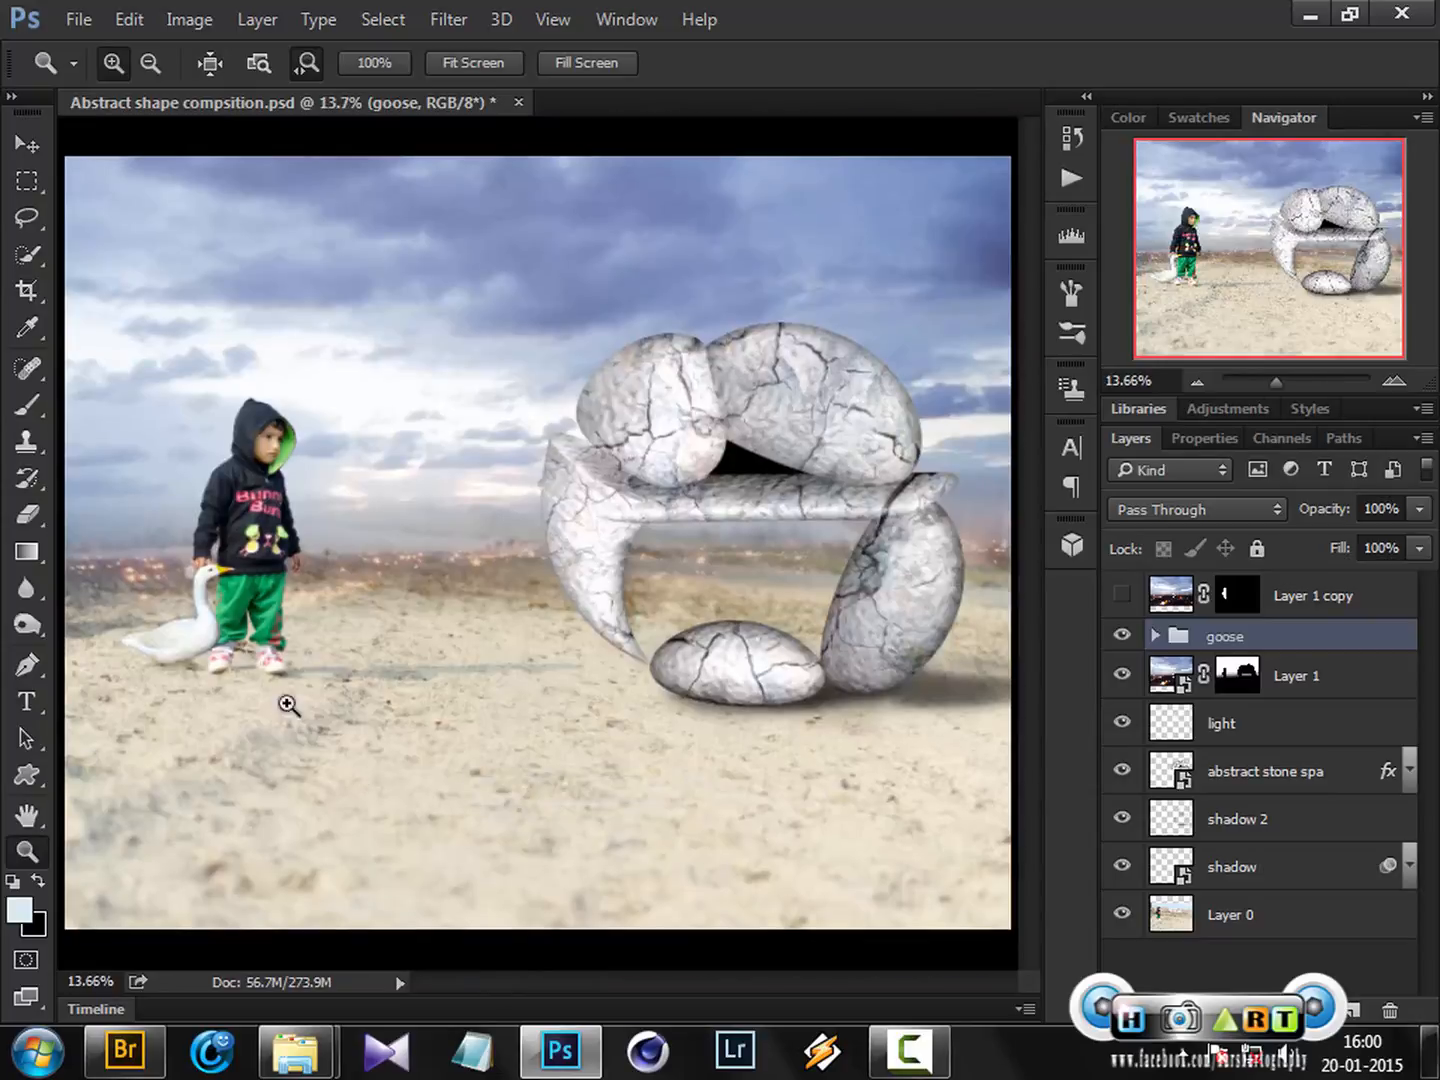
Step: Add a new layer named "shadow" above Levels 1 inside the goose group
left_click(273, 679)
left_click(1156, 636)
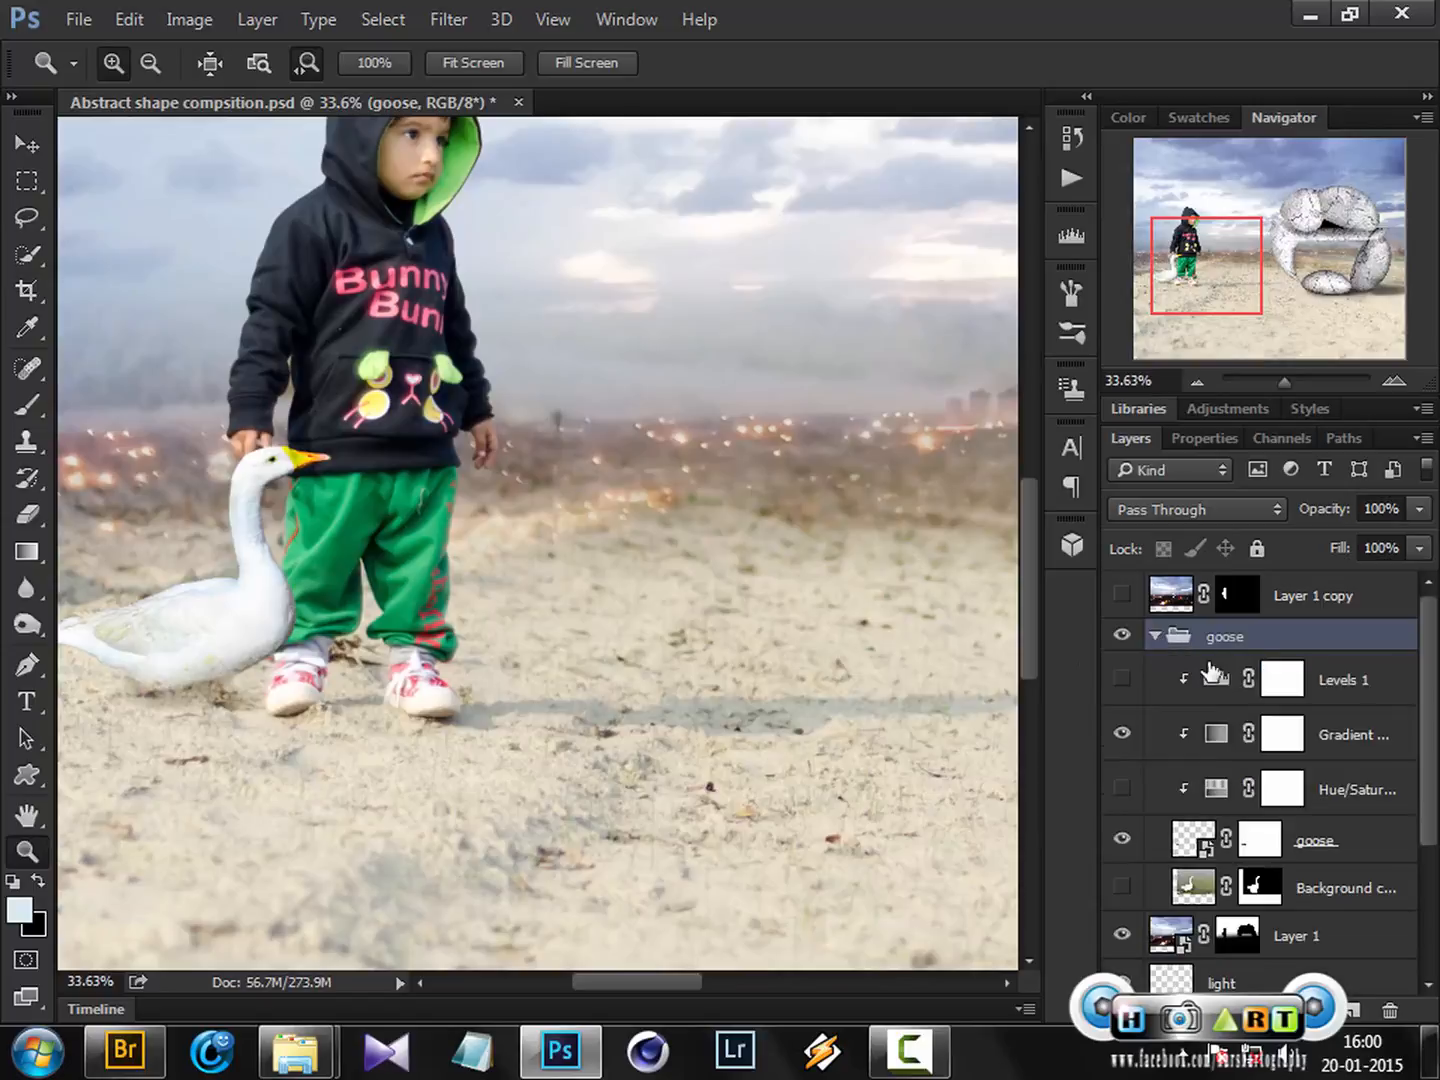
left_click(1215, 680)
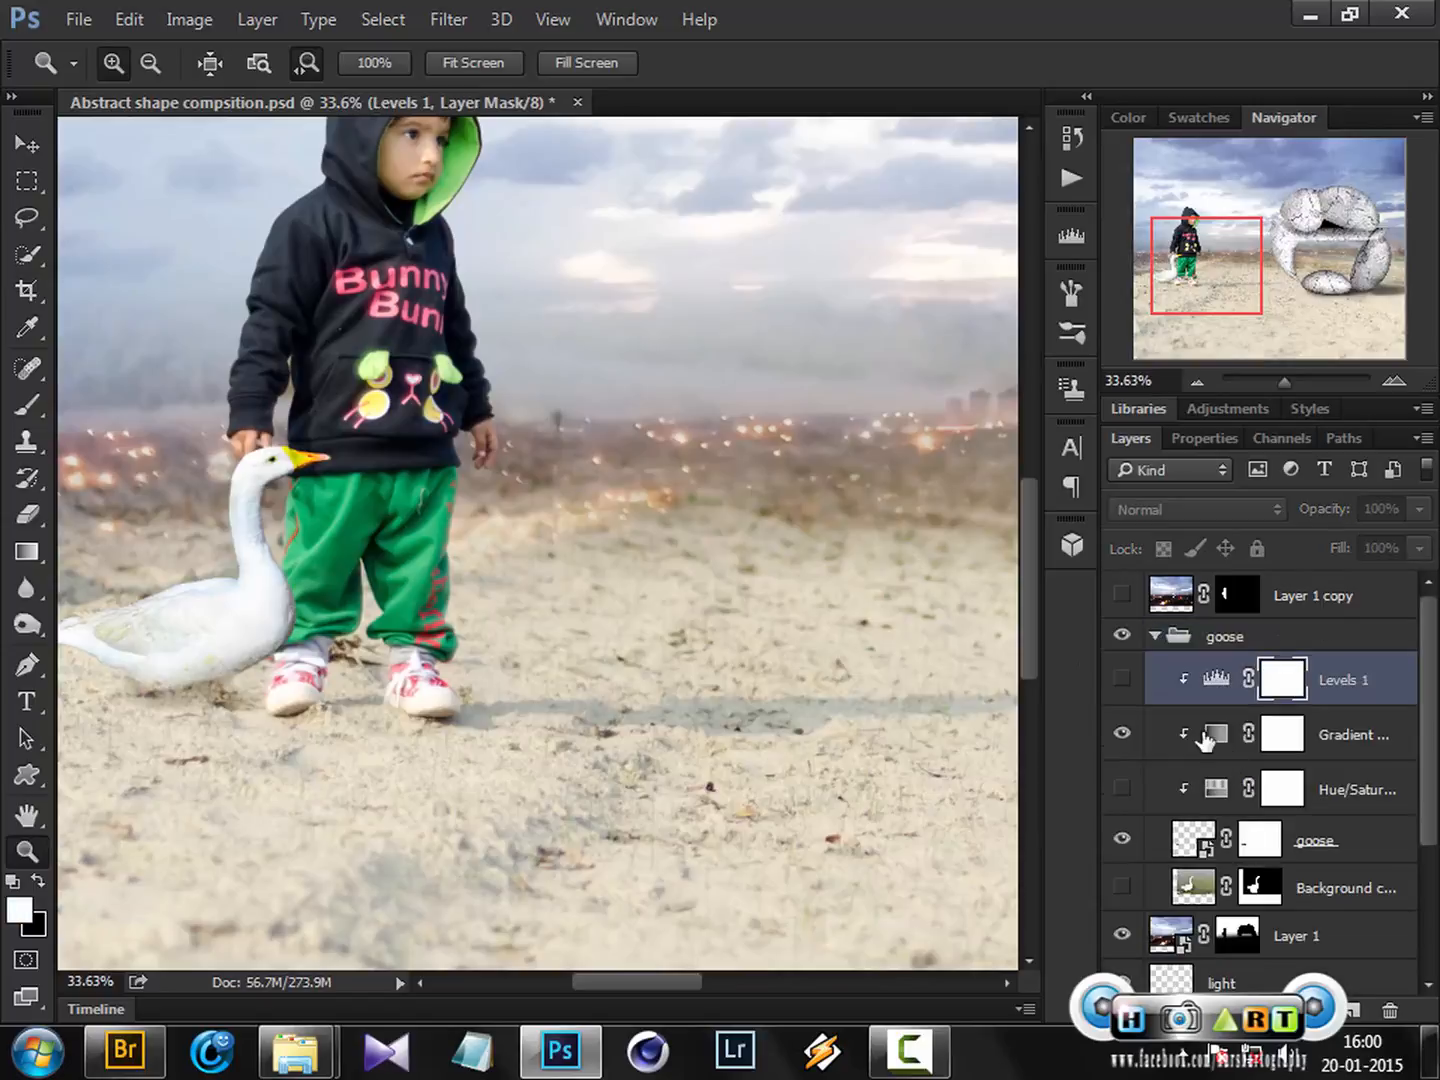
left_click(1354, 1016)
double_click(1252, 676)
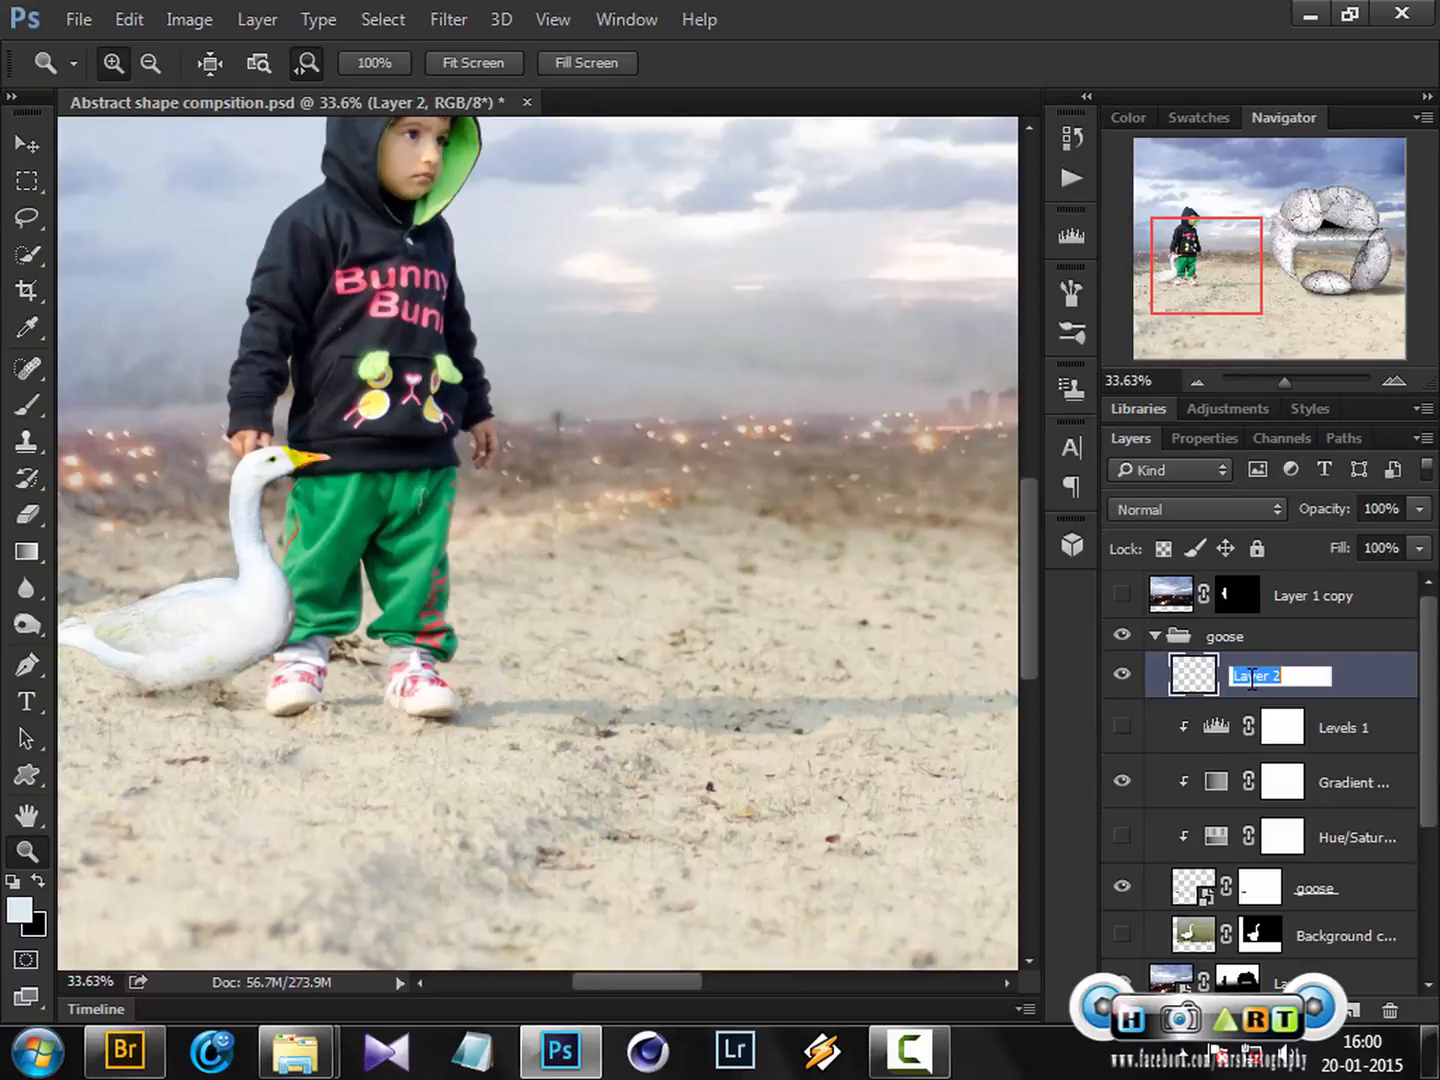
type("shadow")
key("Return")
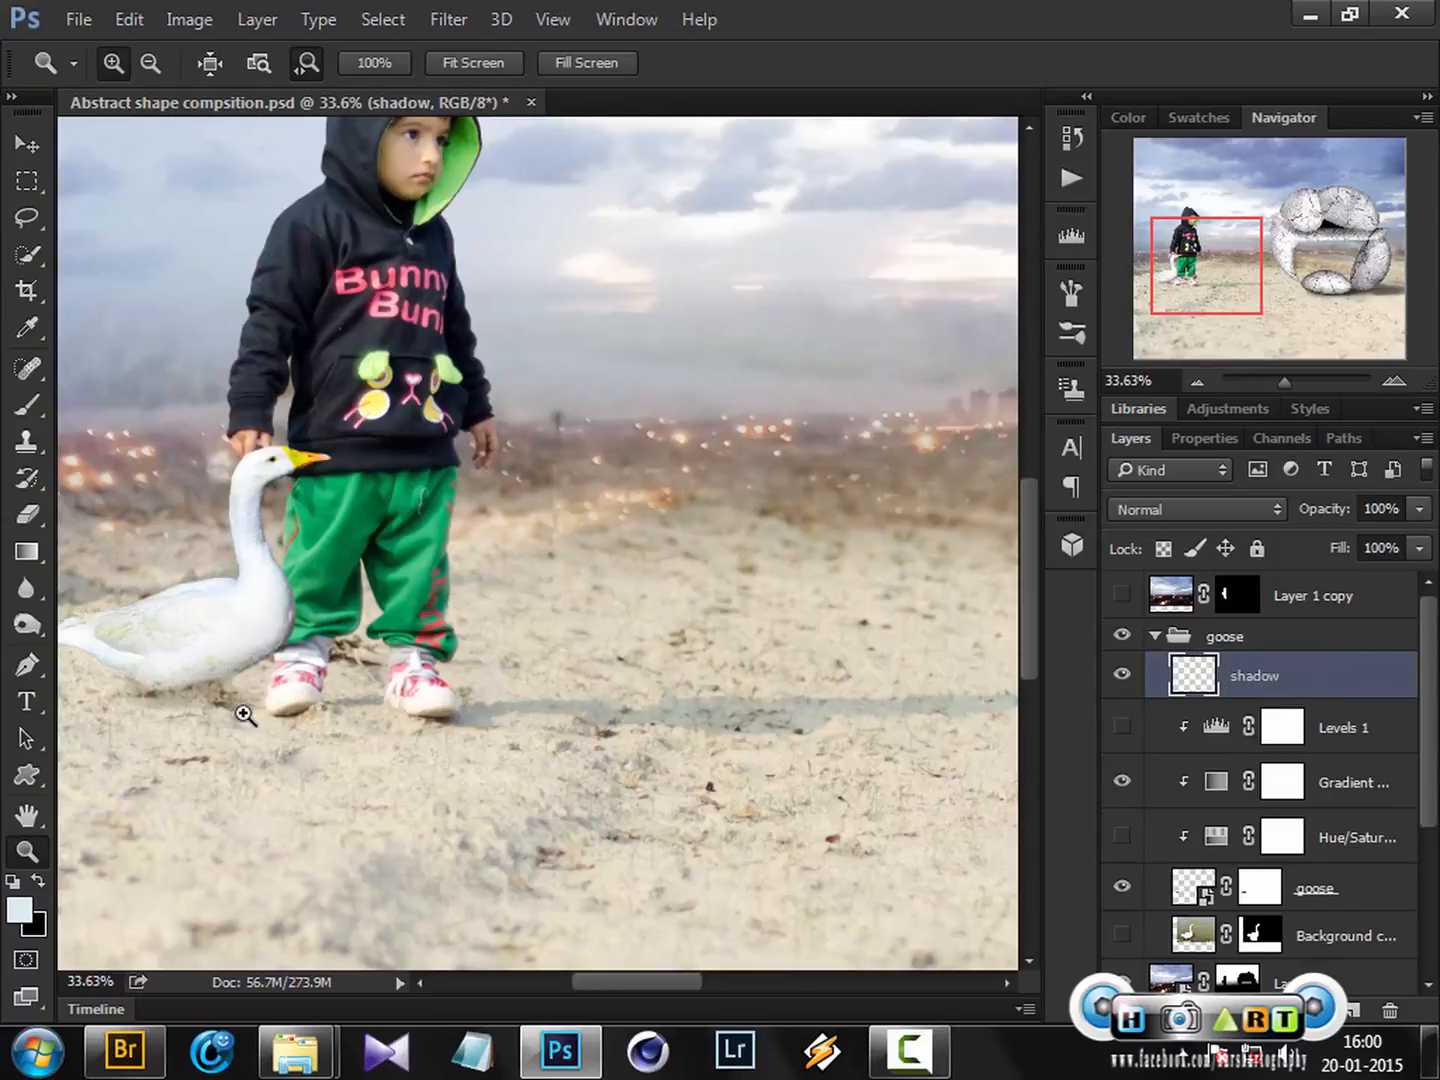
Step: Paint a soft black shadow on the ground beneath the goose and the child's shoes with an 80 px brush at 10% opacity
key("b")
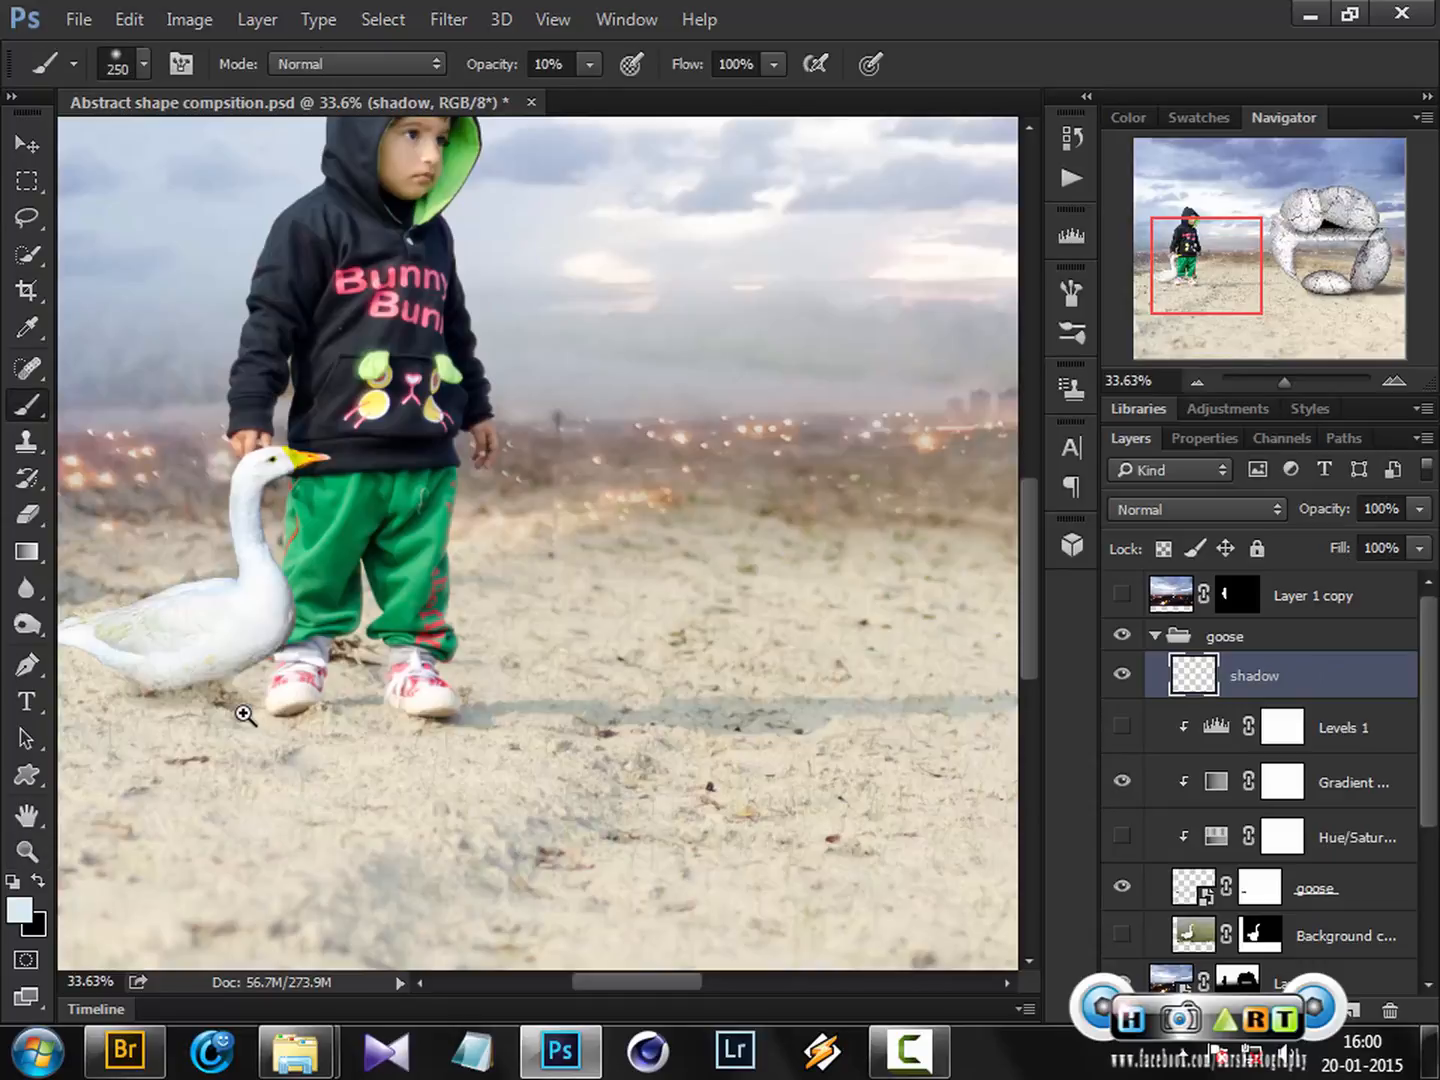
left_click(40, 884)
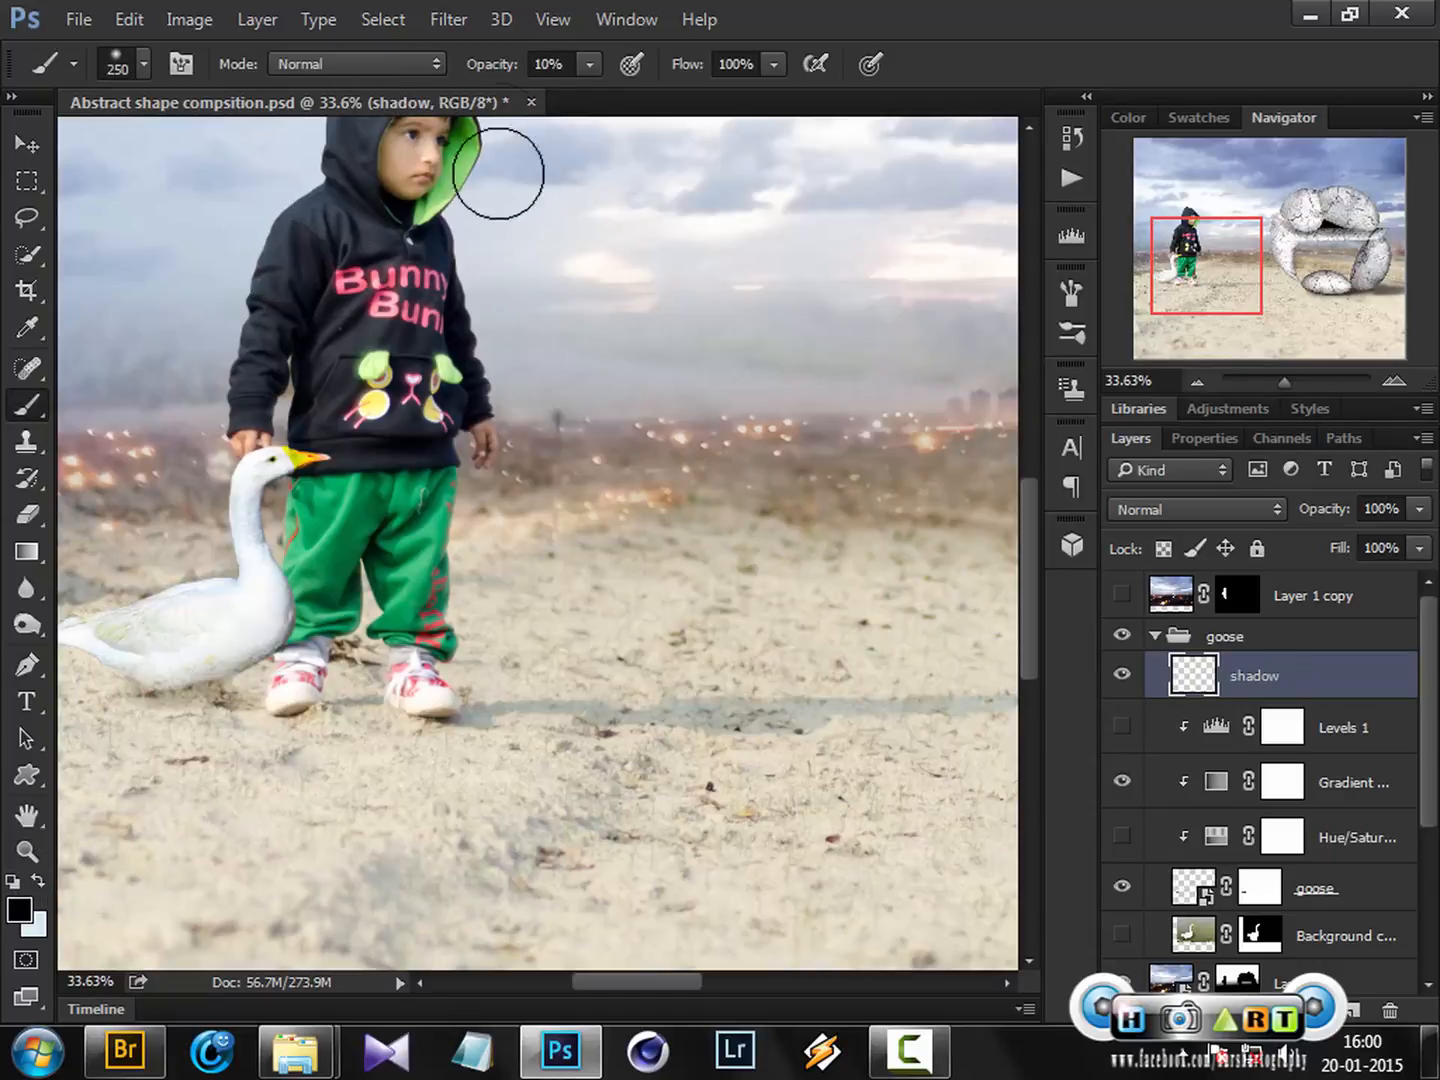
key("bracketleft")
key("bracketleft")
key("bracketleft")
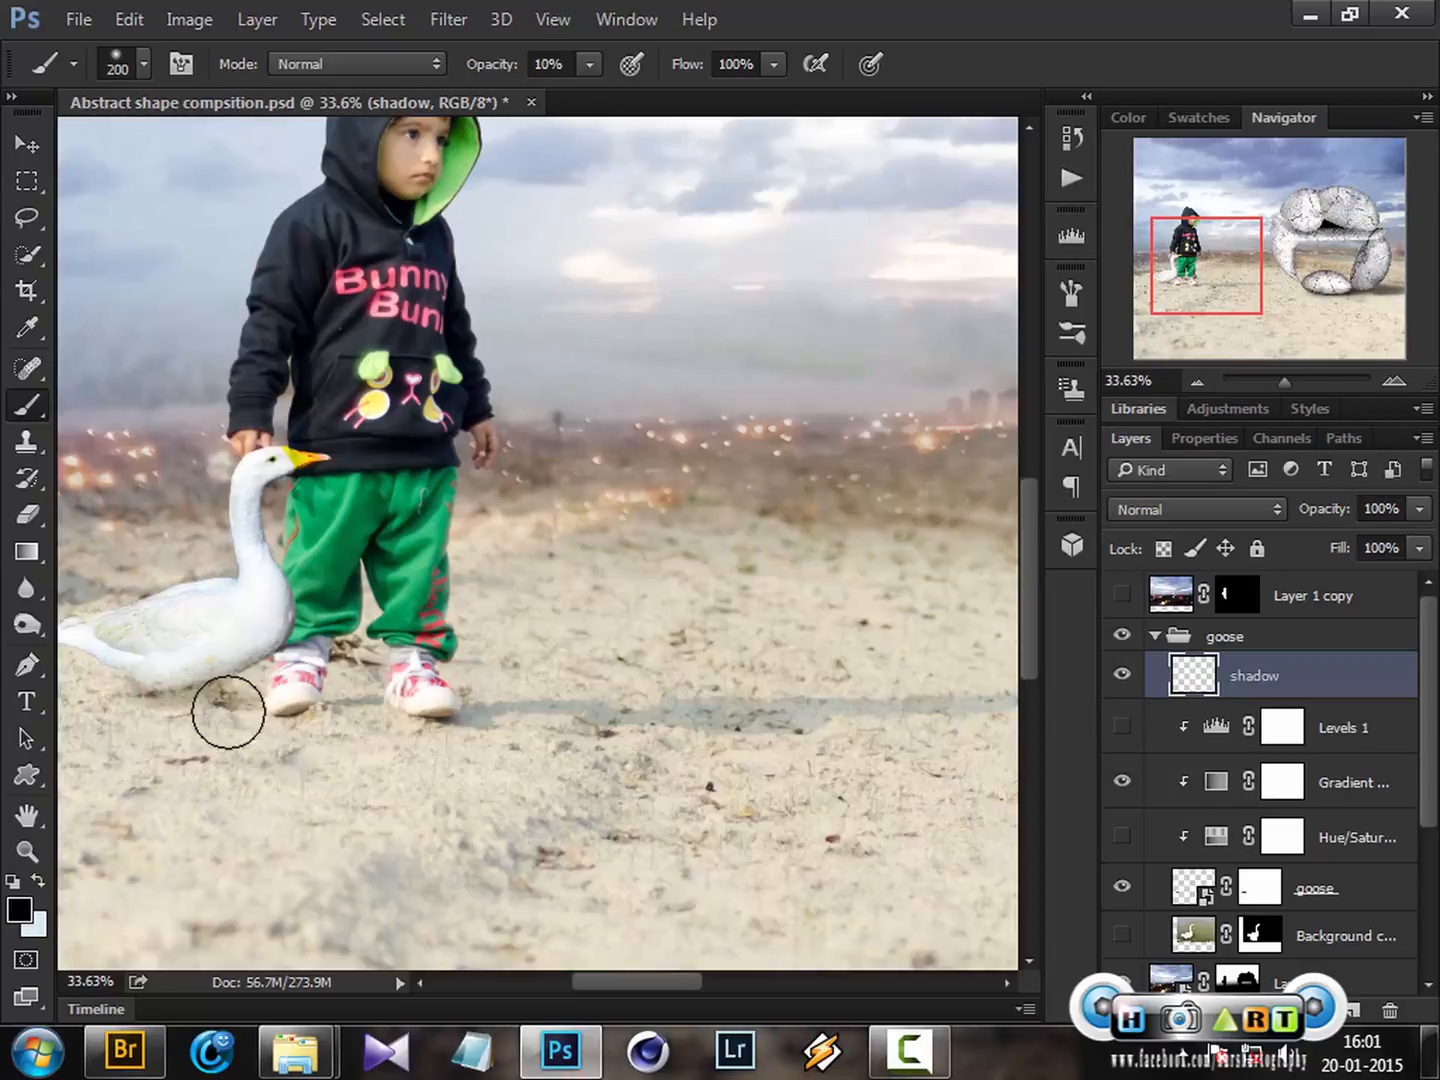
key("bracketleft")
key("bracketleft")
key("bracketleft")
key("bracketleft")
mouse_move(154, 702)
left_mouse_down()
mouse_move(312, 678)
mouse_move(244, 691)
mouse_move(259, 708)
mouse_move(490, 698)
left_mouse_up()
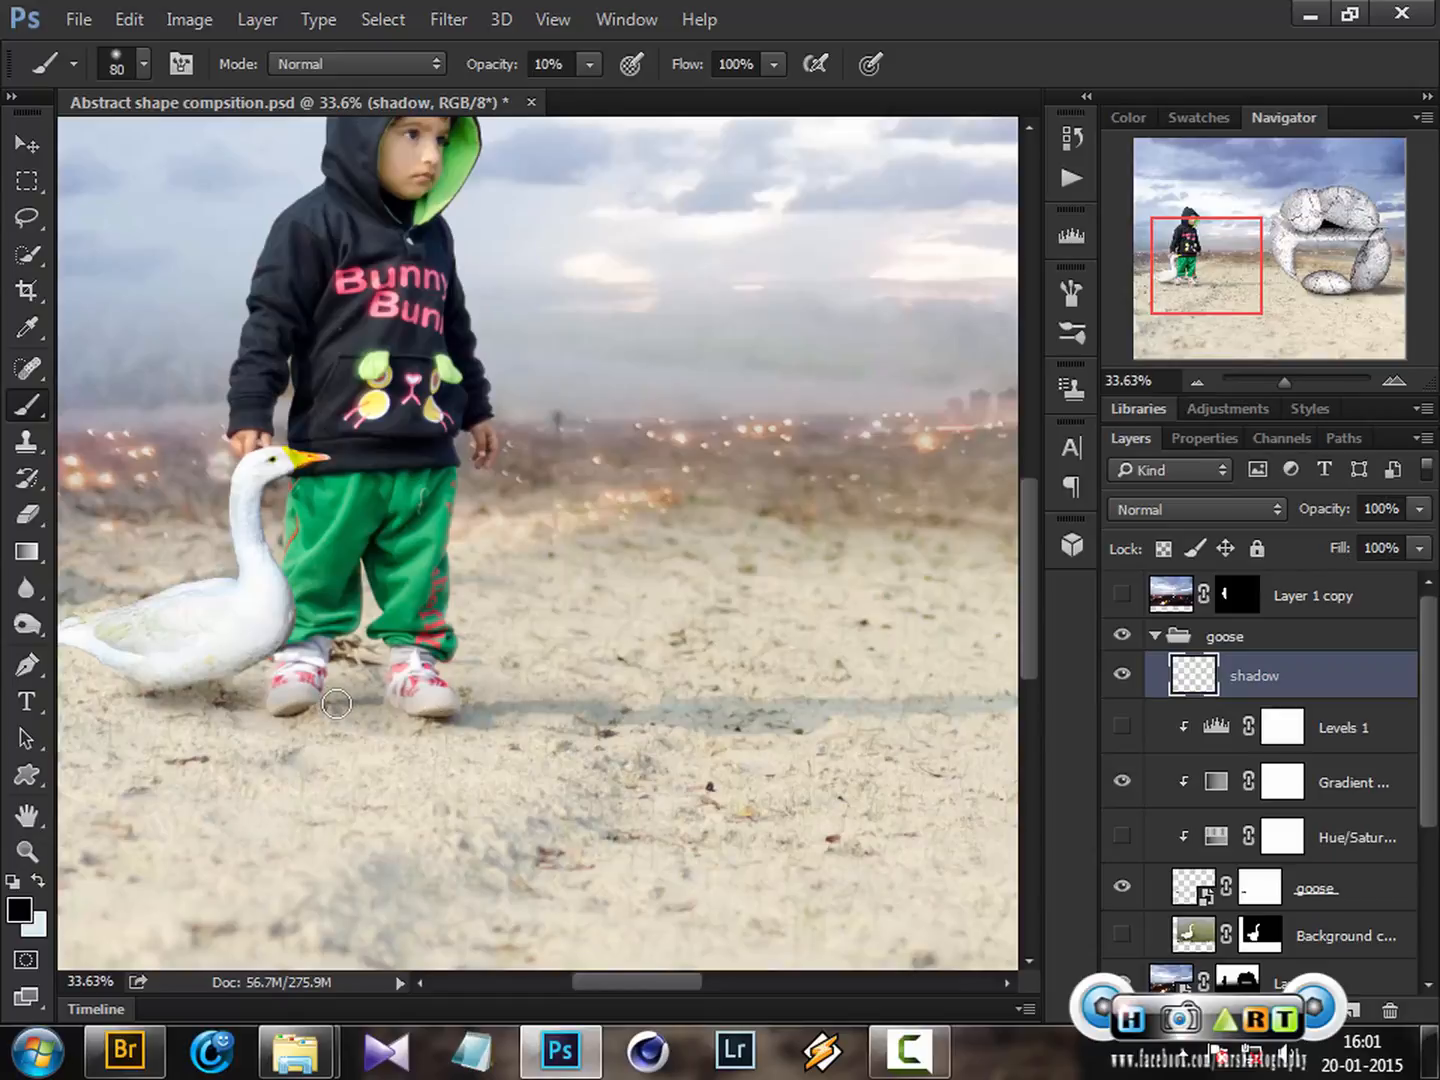
Step: Deepen the ground shadow beneath the shoes and goose at 5% brush opacity, reducing the brush from 80 to 40 px
left_click(590, 66)
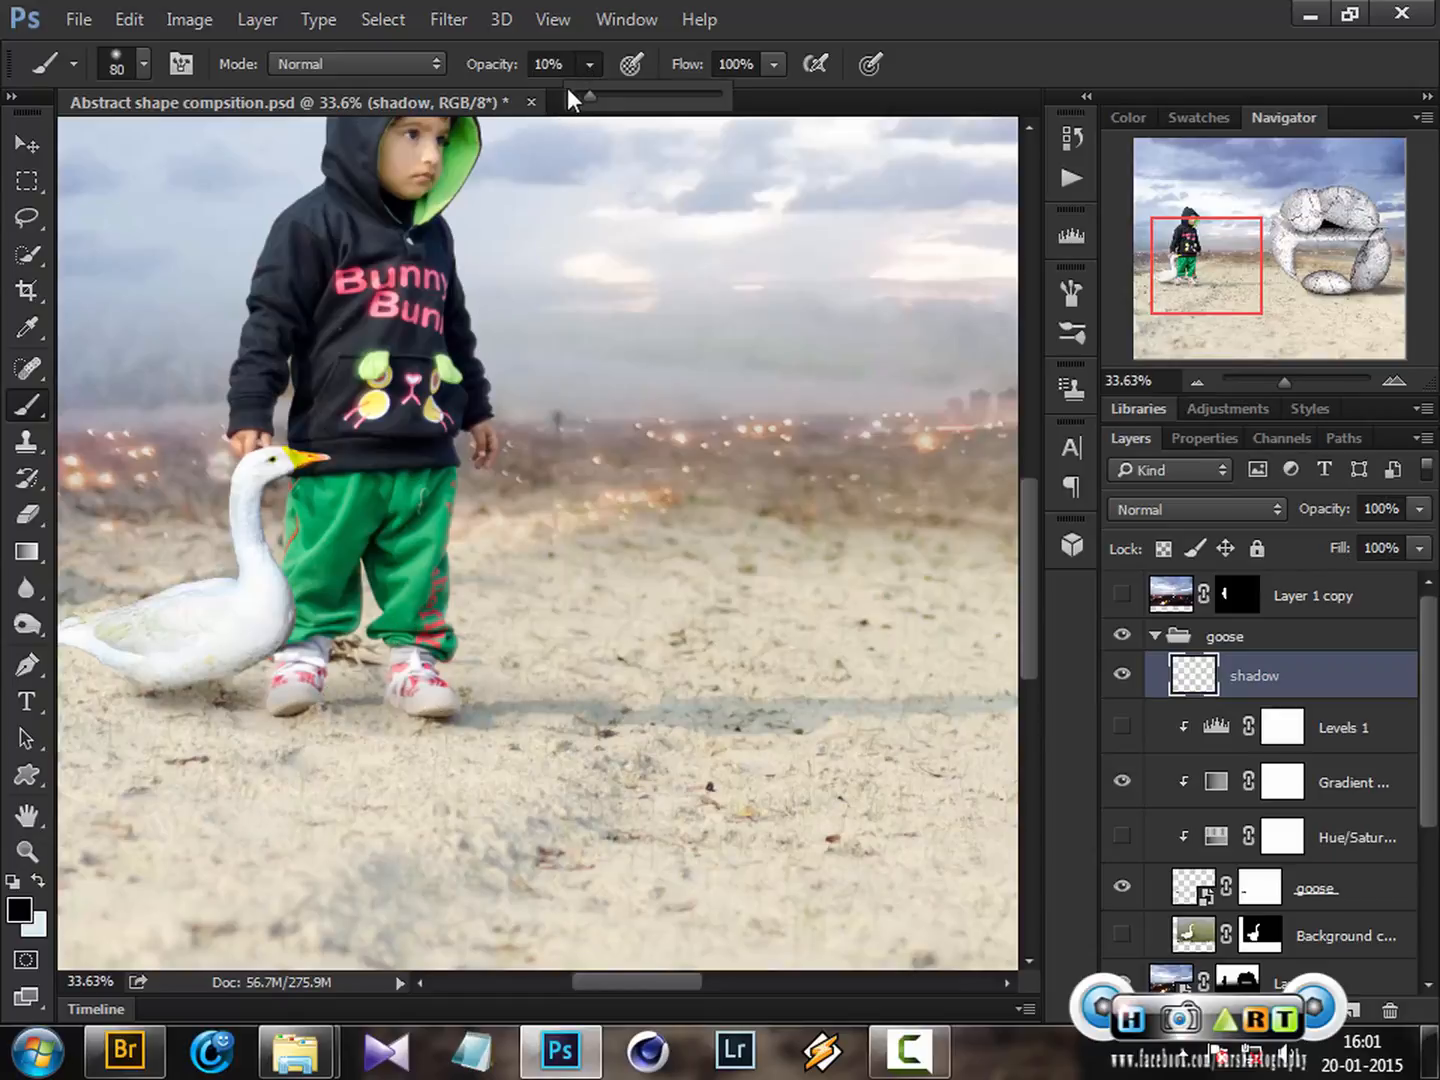
left_click(960, 5)
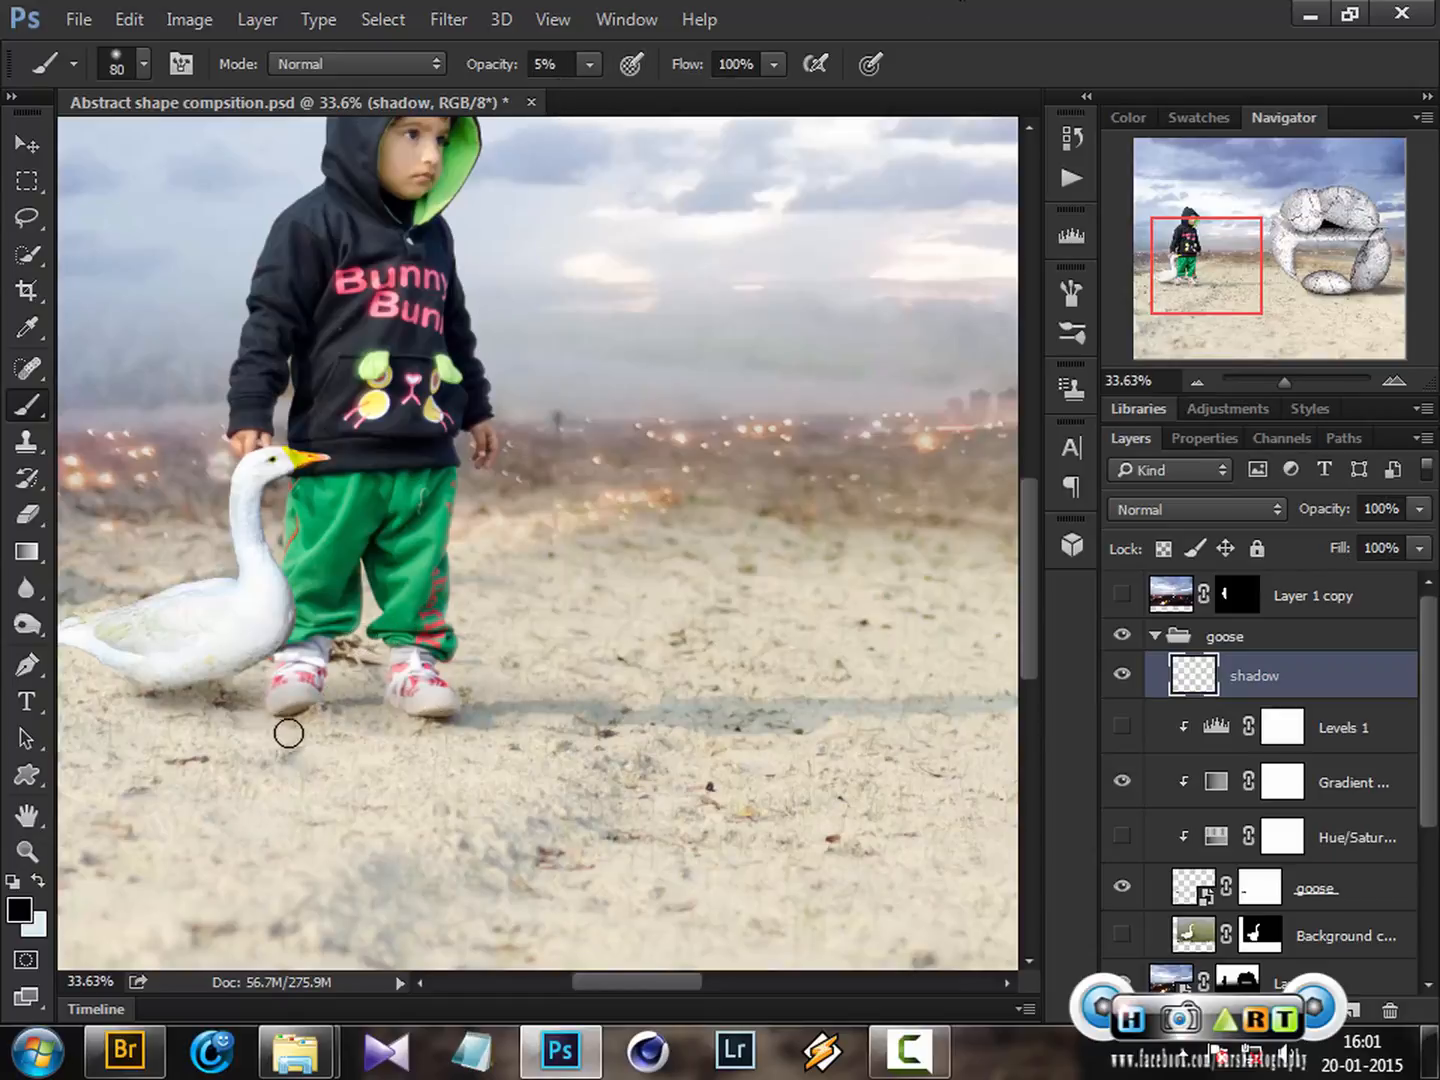
mouse_move(289, 716)
left_mouse_down()
mouse_move(263, 640)
mouse_move(167, 672)
mouse_move(135, 707)
mouse_move(246, 708)
mouse_move(131, 708)
mouse_move(305, 721)
mouse_move(231, 715)
mouse_move(670, 700)
left_mouse_up()
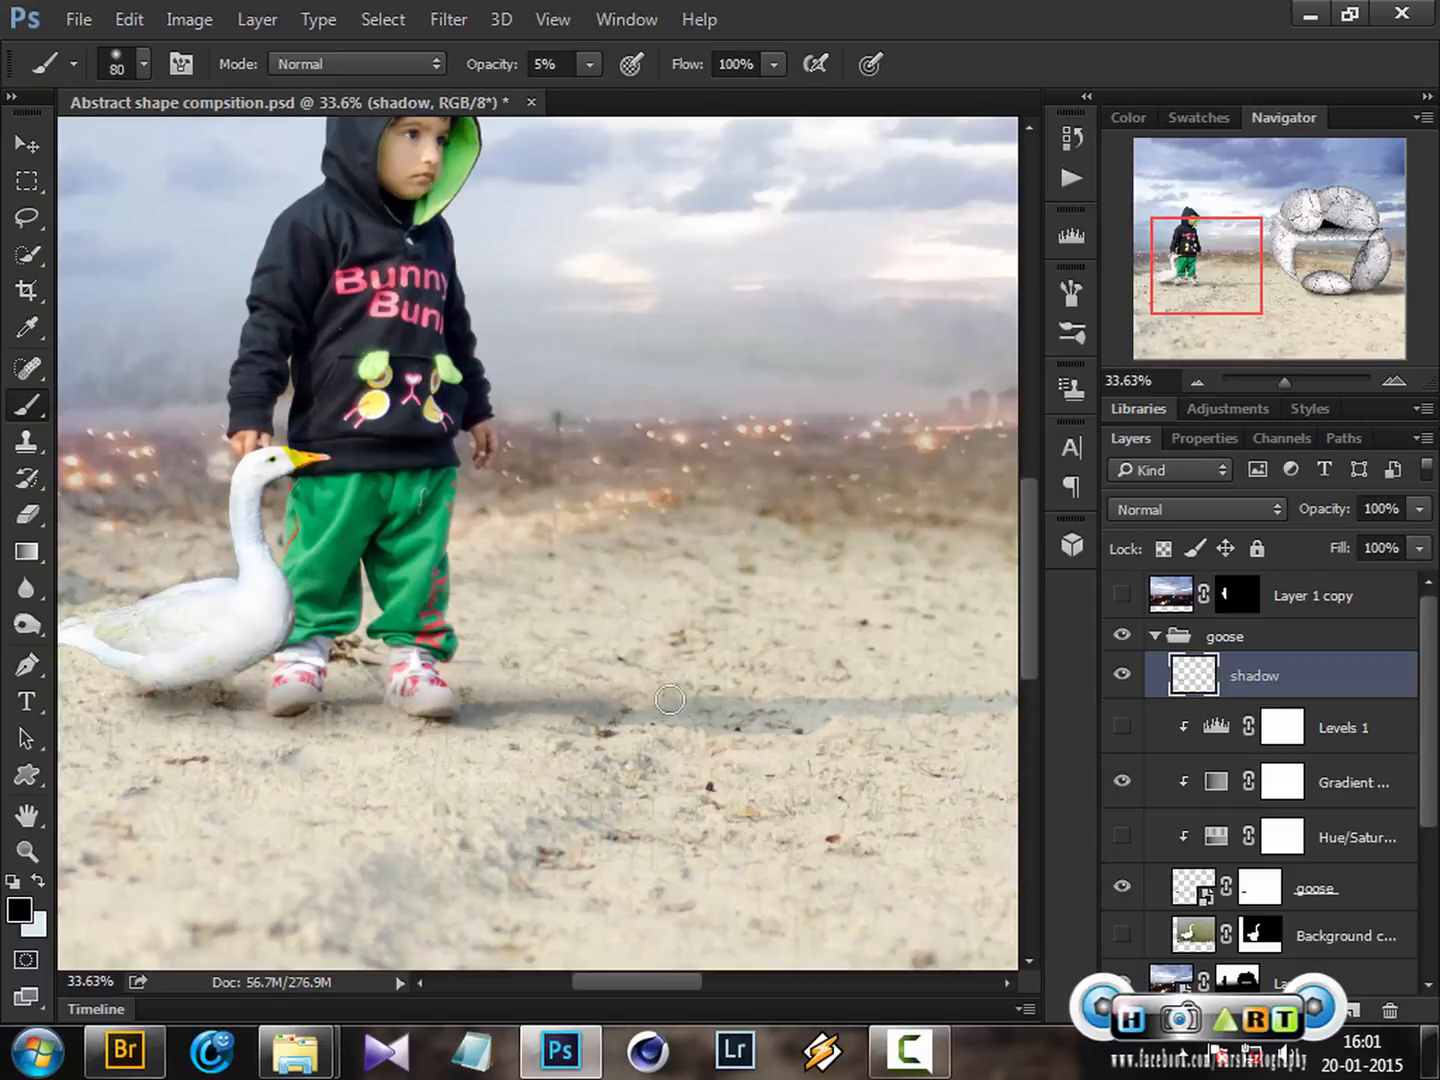
key("bracketleft")
key("bracketleft")
key("bracketleft")
key("bracketleft")
key("bracketleft")
key("bracketleft")
left_click_drag(124, 709, 173, 712)
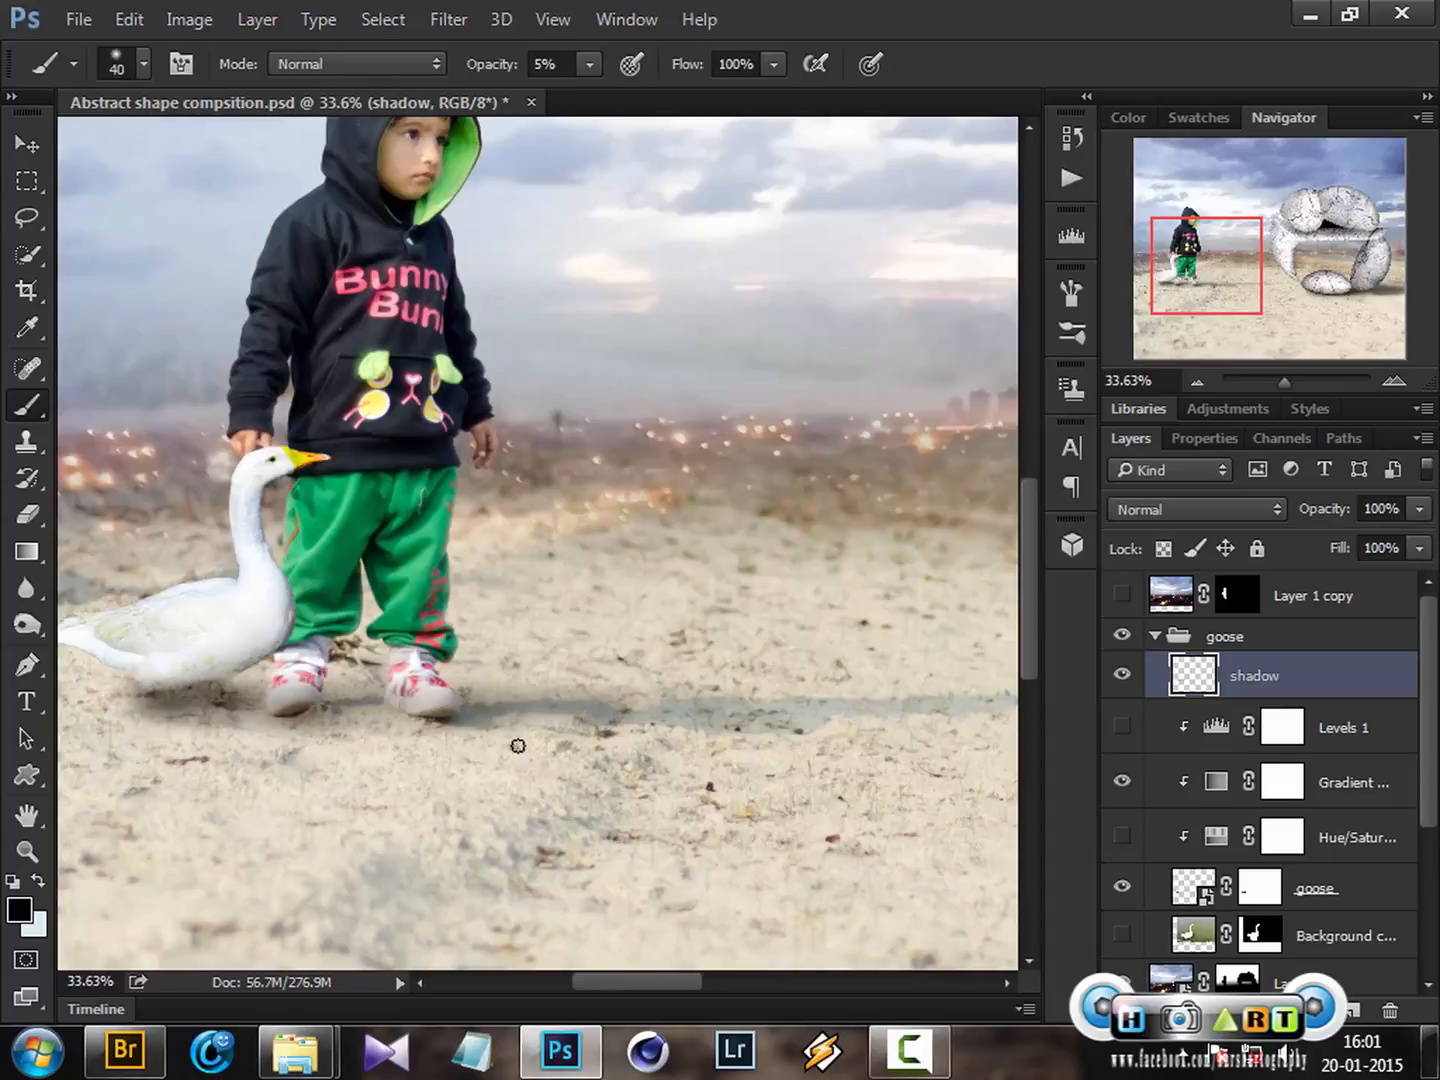
Step: Set the opacity of the goose group's shadow layer to 60%, checking it up close and in the full scene
key("ctrl+0")
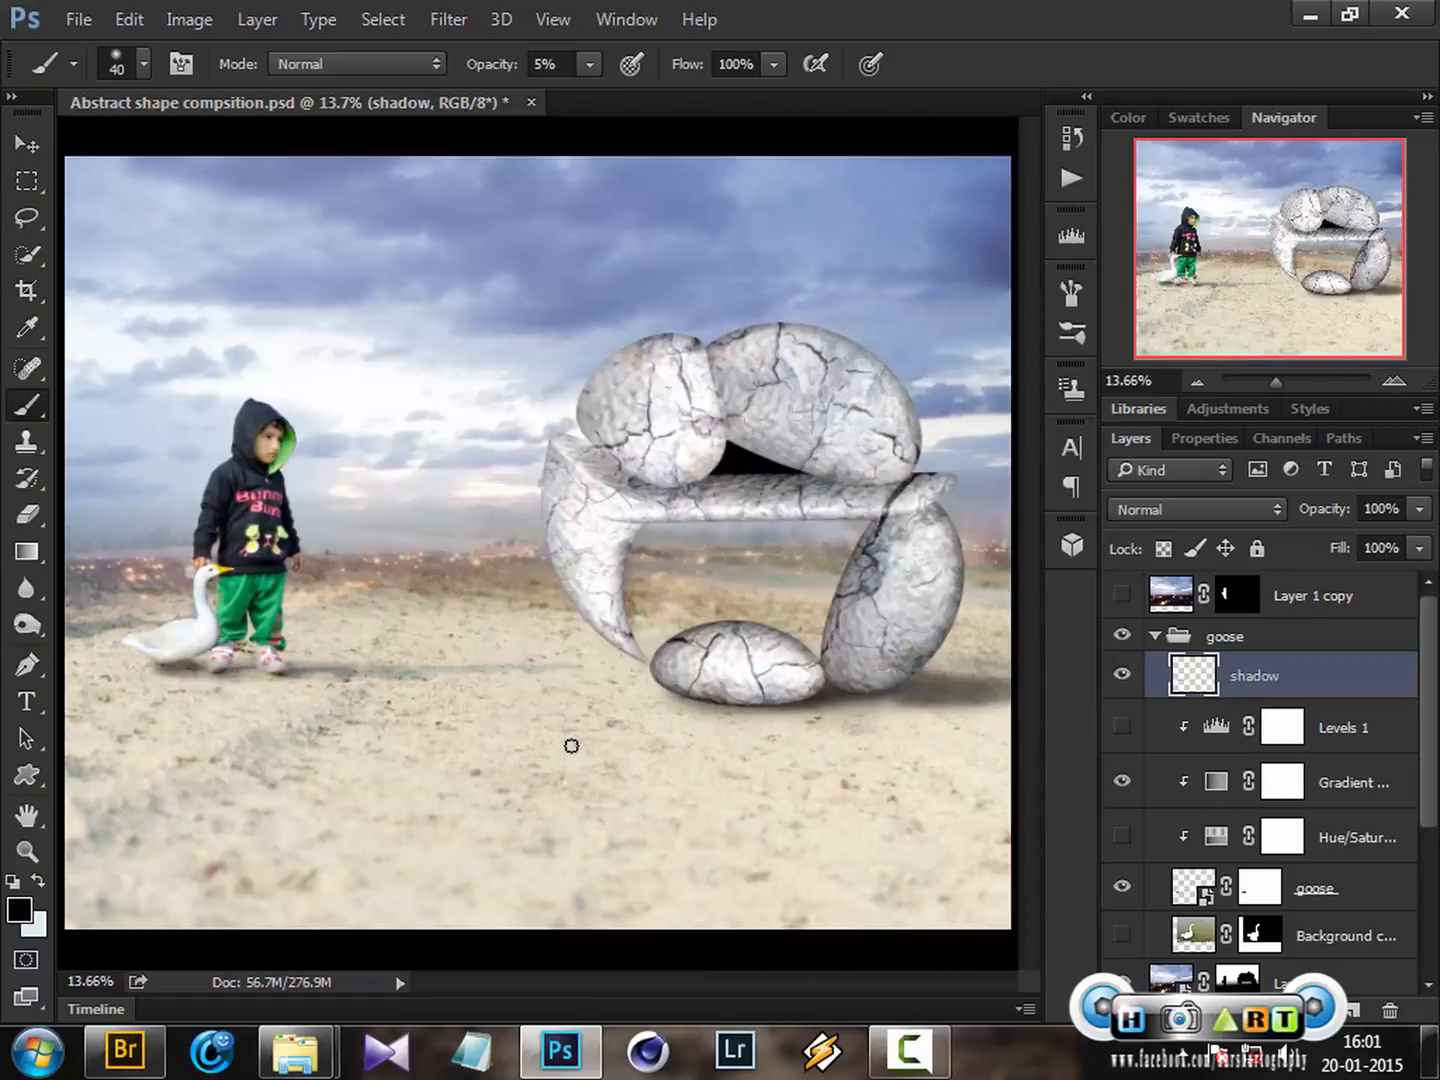
key("z")
left_click_drag(131, 708, 299, 717)
left_click(1419, 548)
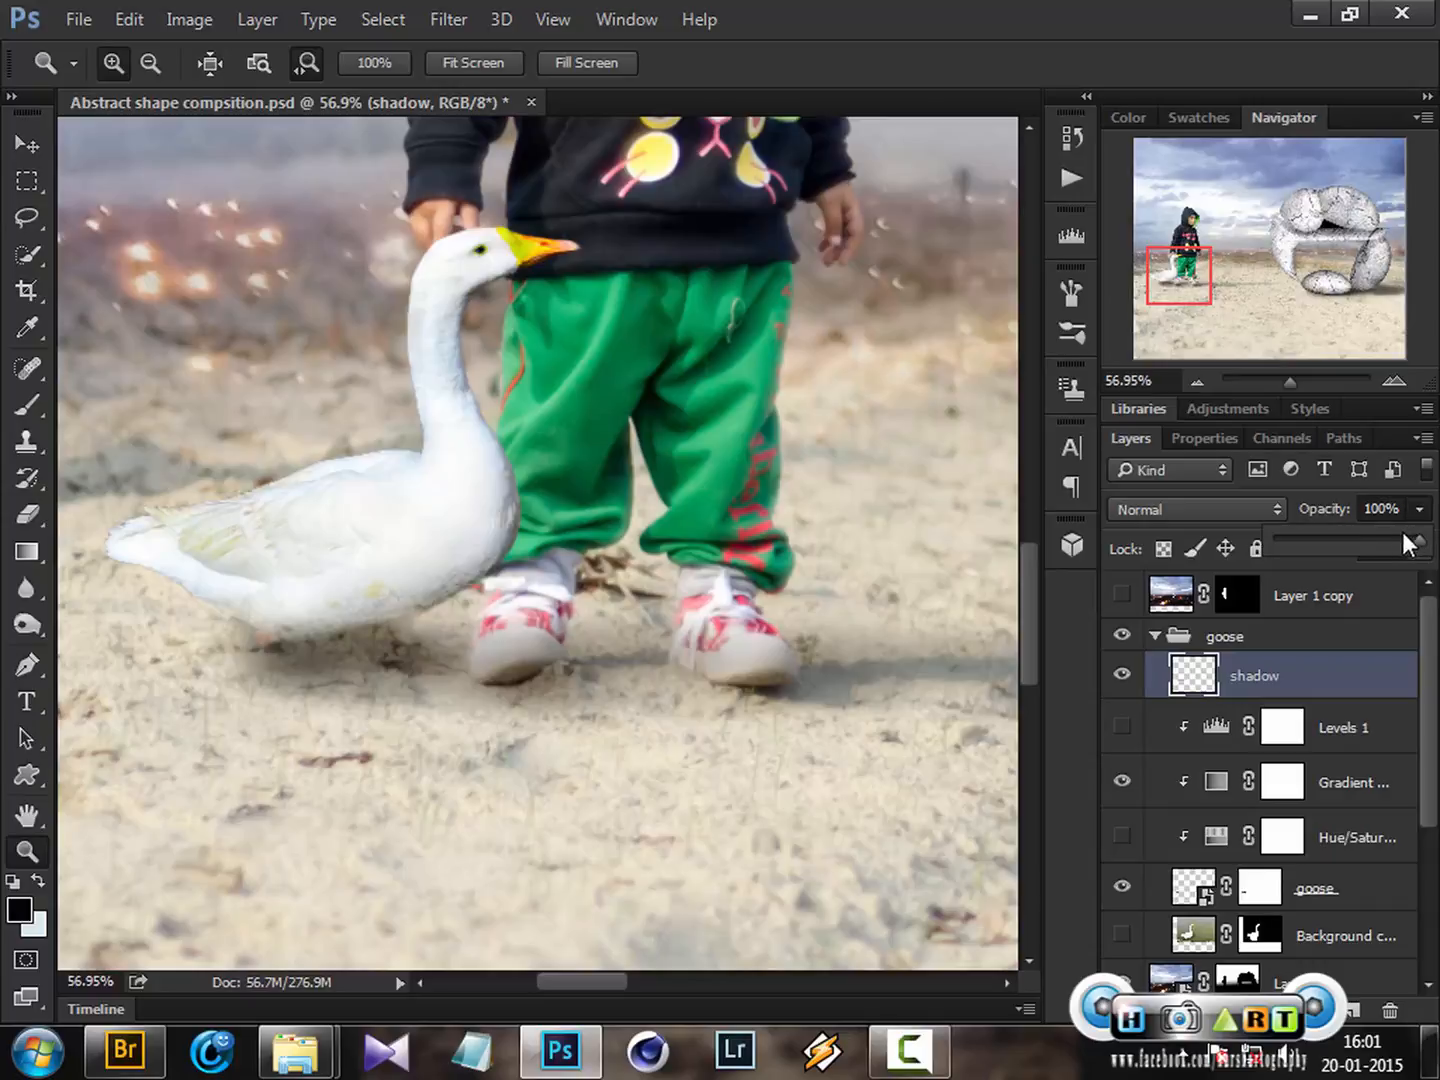
right_click(485, 710)
left_click(530, 725)
left_click_drag(176, 680, 338, 717)
right_click(276, 592)
left_click(322, 608)
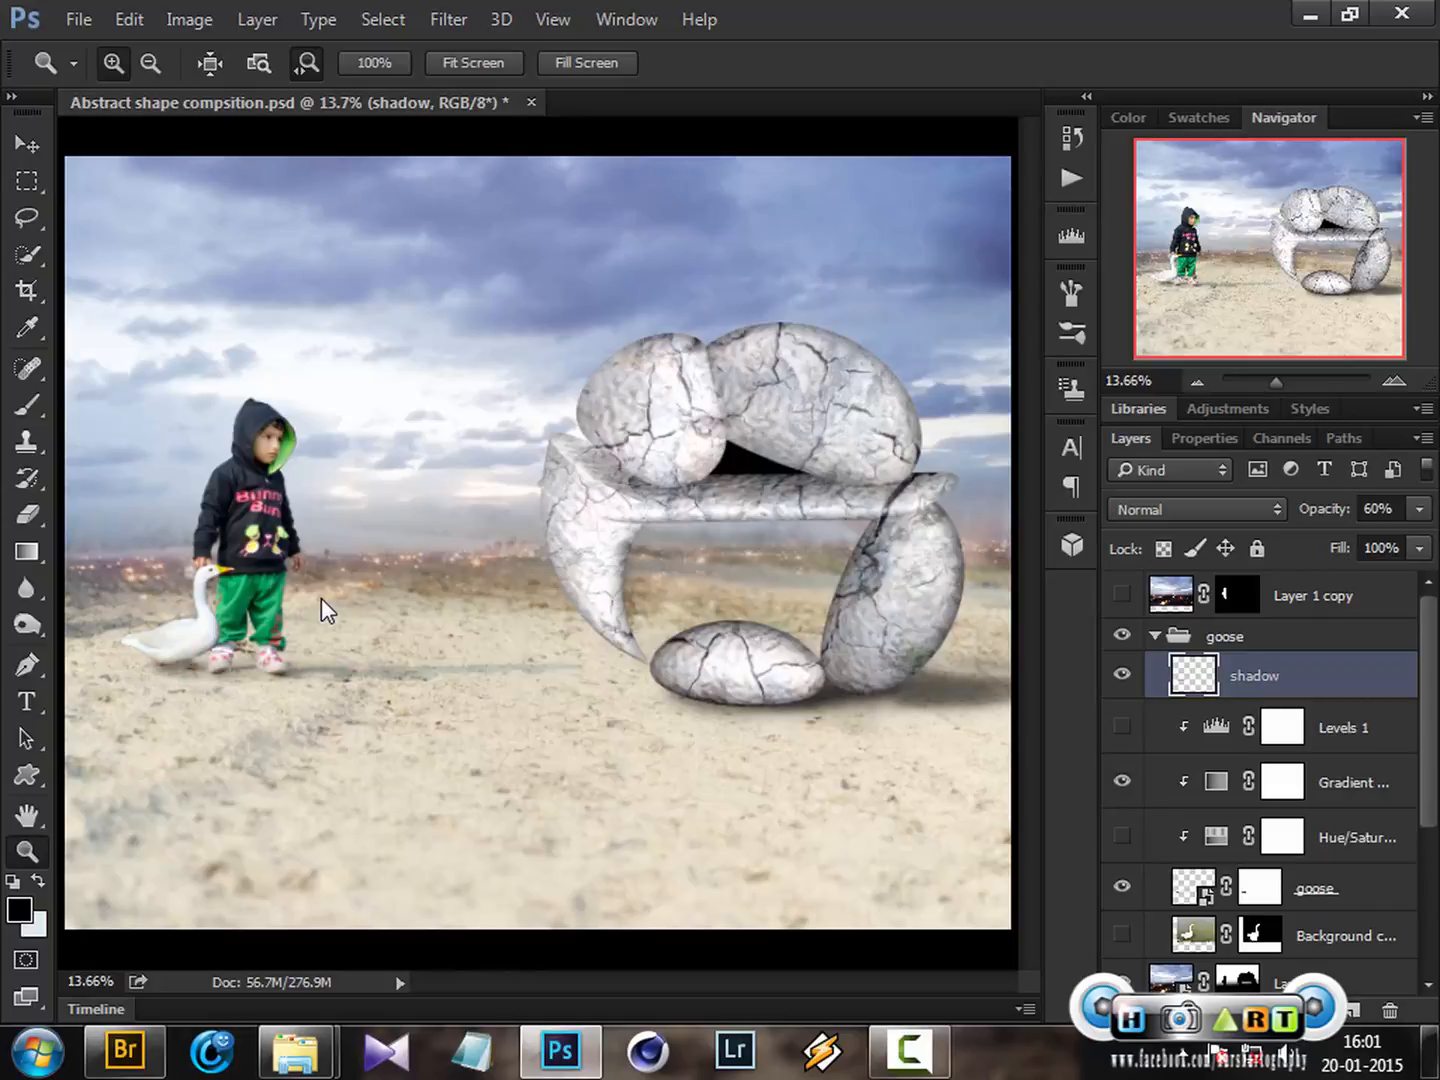
Step: Collapse the goose group and place a duplicate of it slightly in front of the first goose, over the child's legs
left_click(1155, 637)
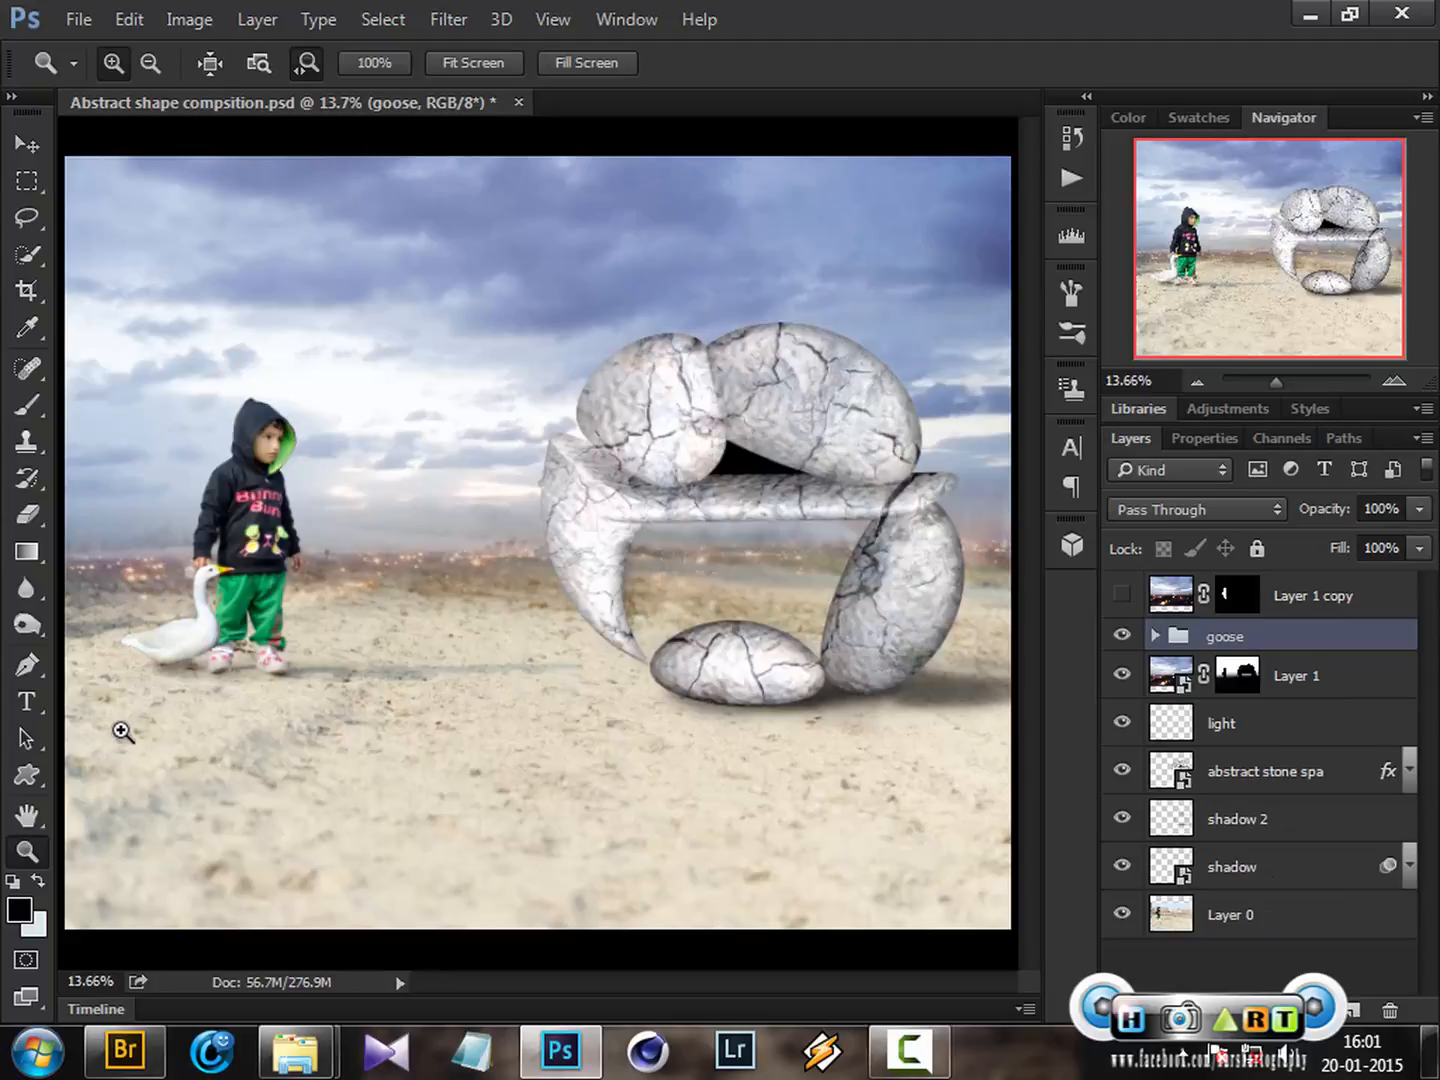
key("v")
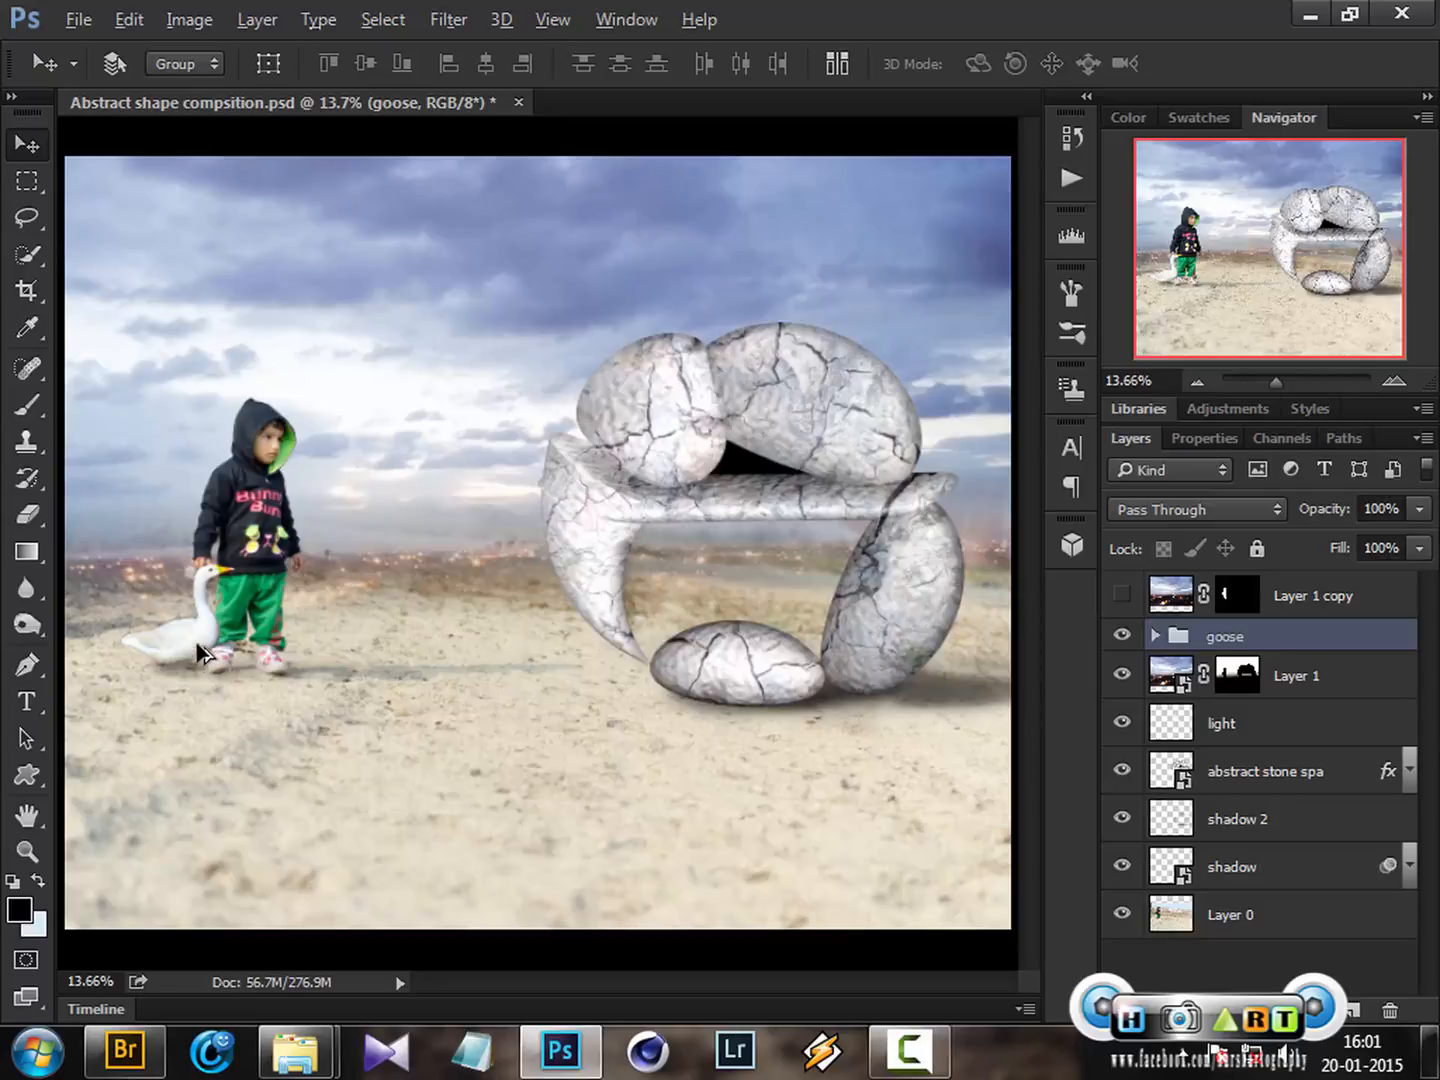
left_click_drag(203, 657, 236, 663)
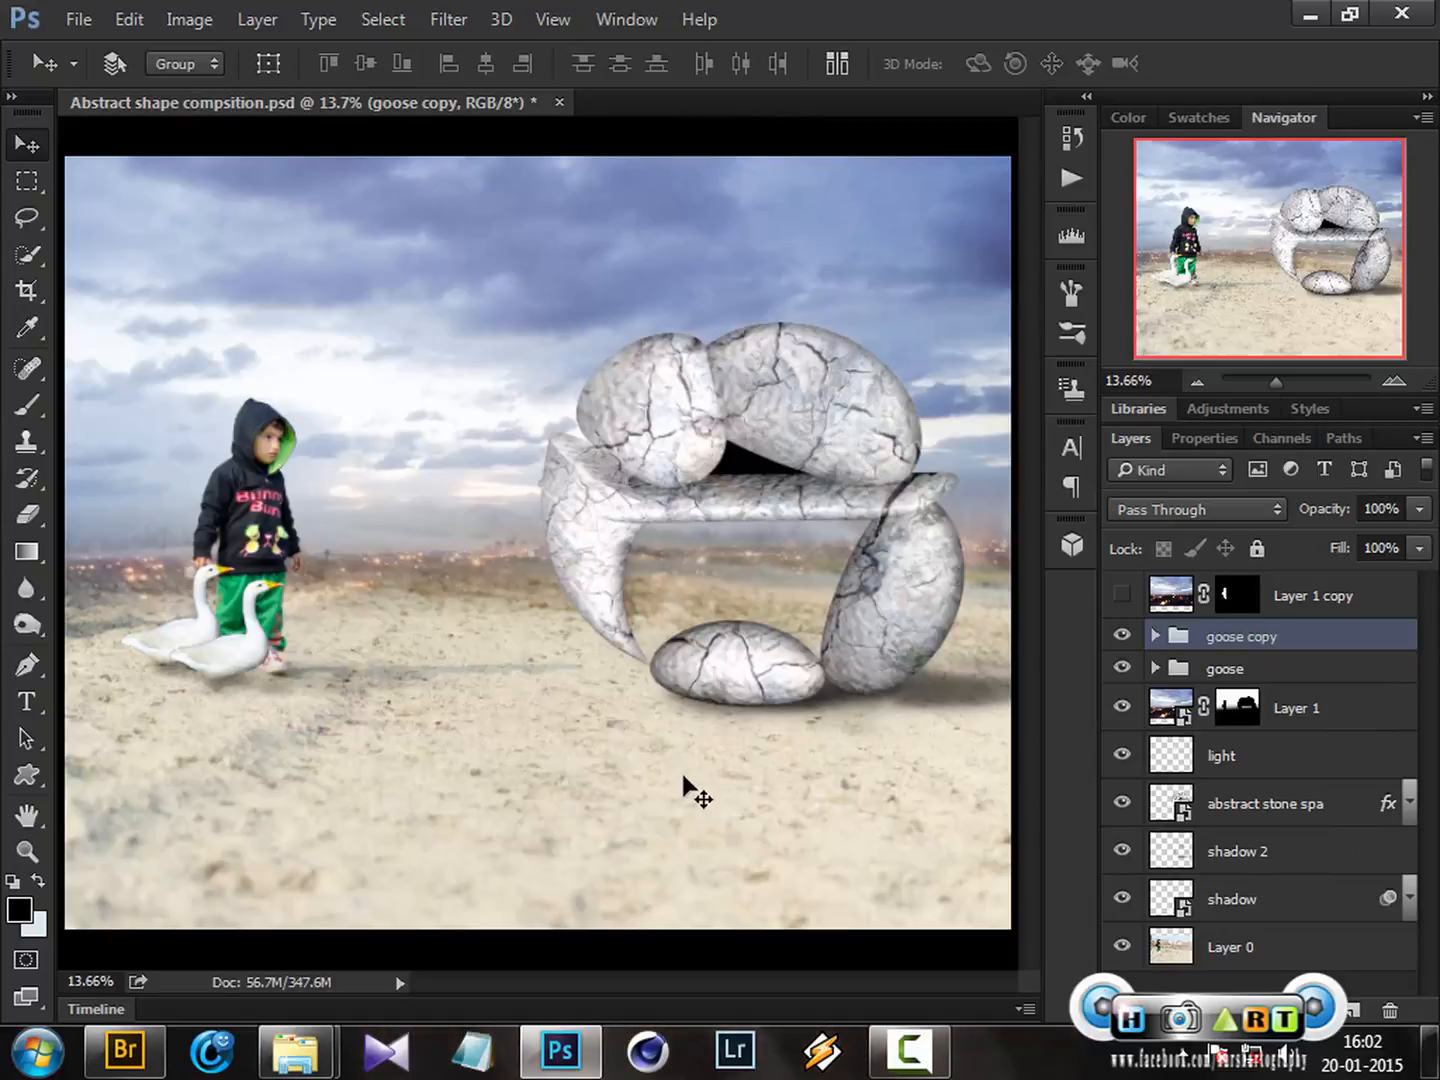
Step: Examine up close how the duplicated goose sits against the child's legs, the ground and the first goose
key("z")
left_click_drag(221, 635, 354, 691)
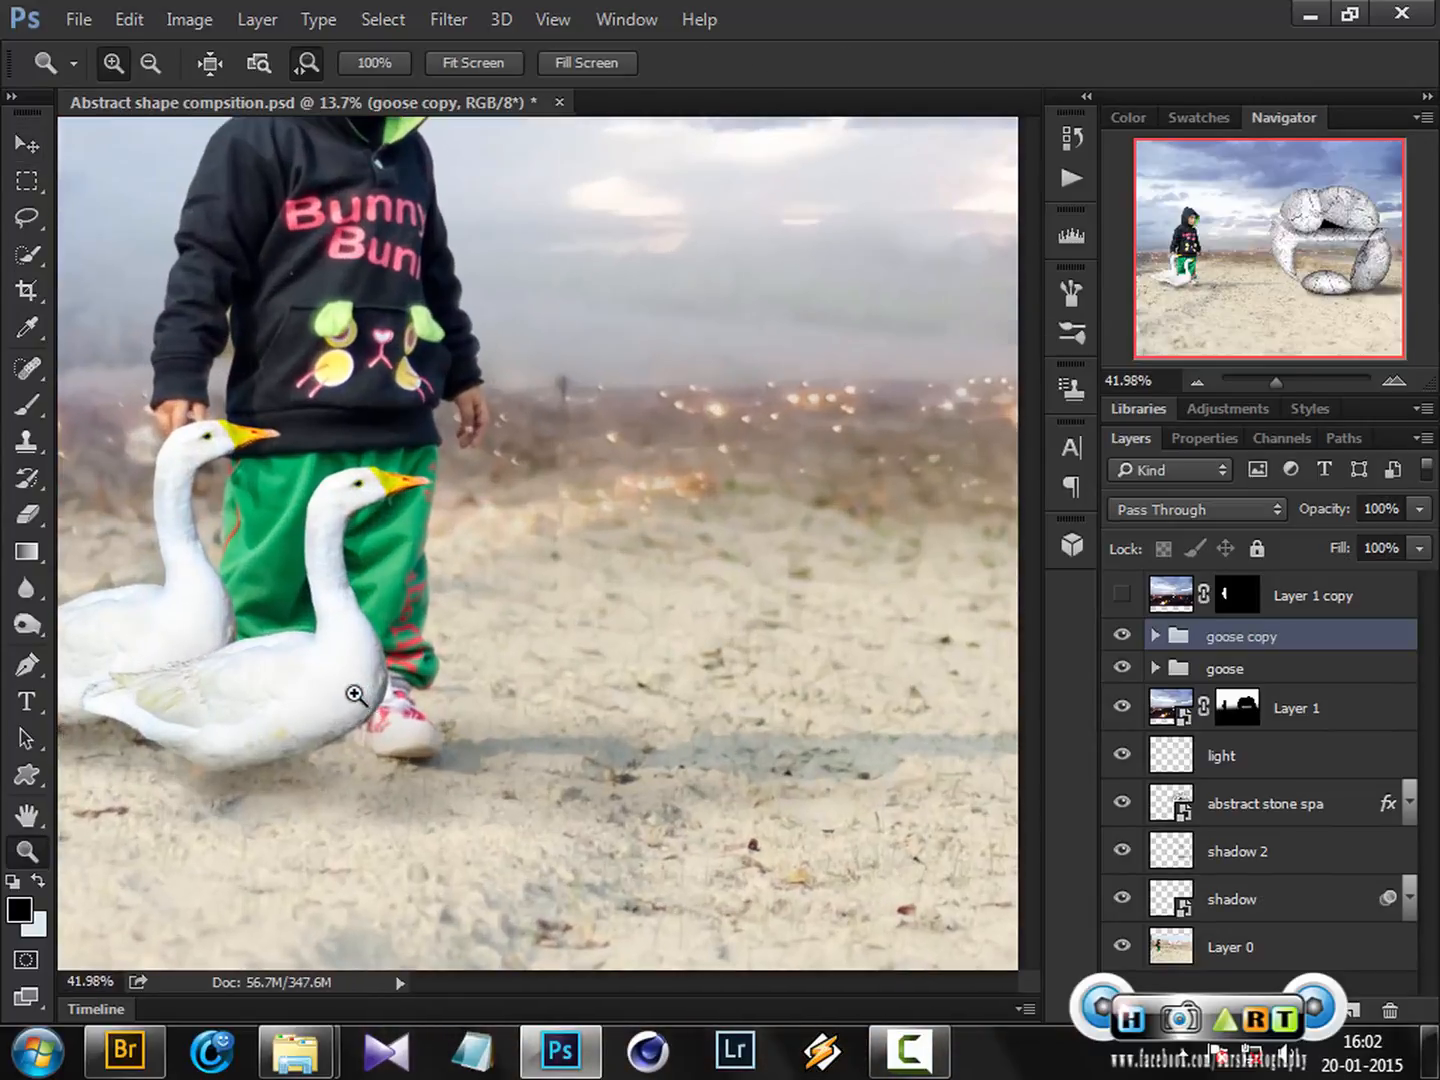
left_click_drag(615, 710, 633, 661)
right_click(632, 658)
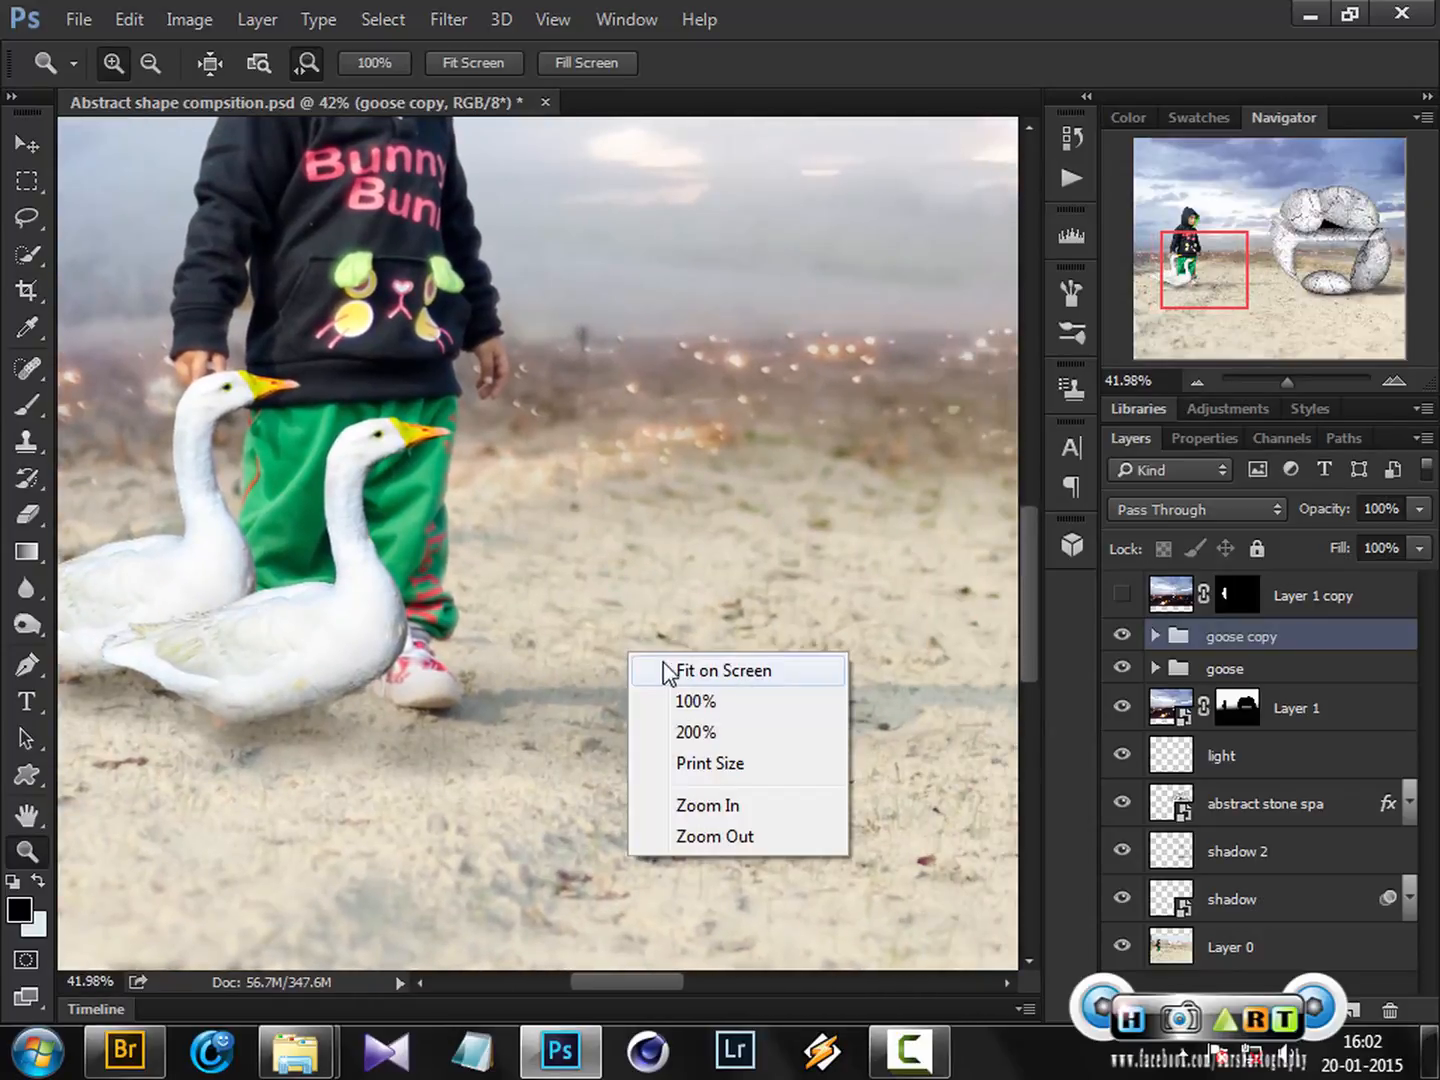
left_click(682, 672)
left_click_drag(302, 670, 485, 738)
left_click_drag(392, 772, 735, 762)
right_click(525, 700)
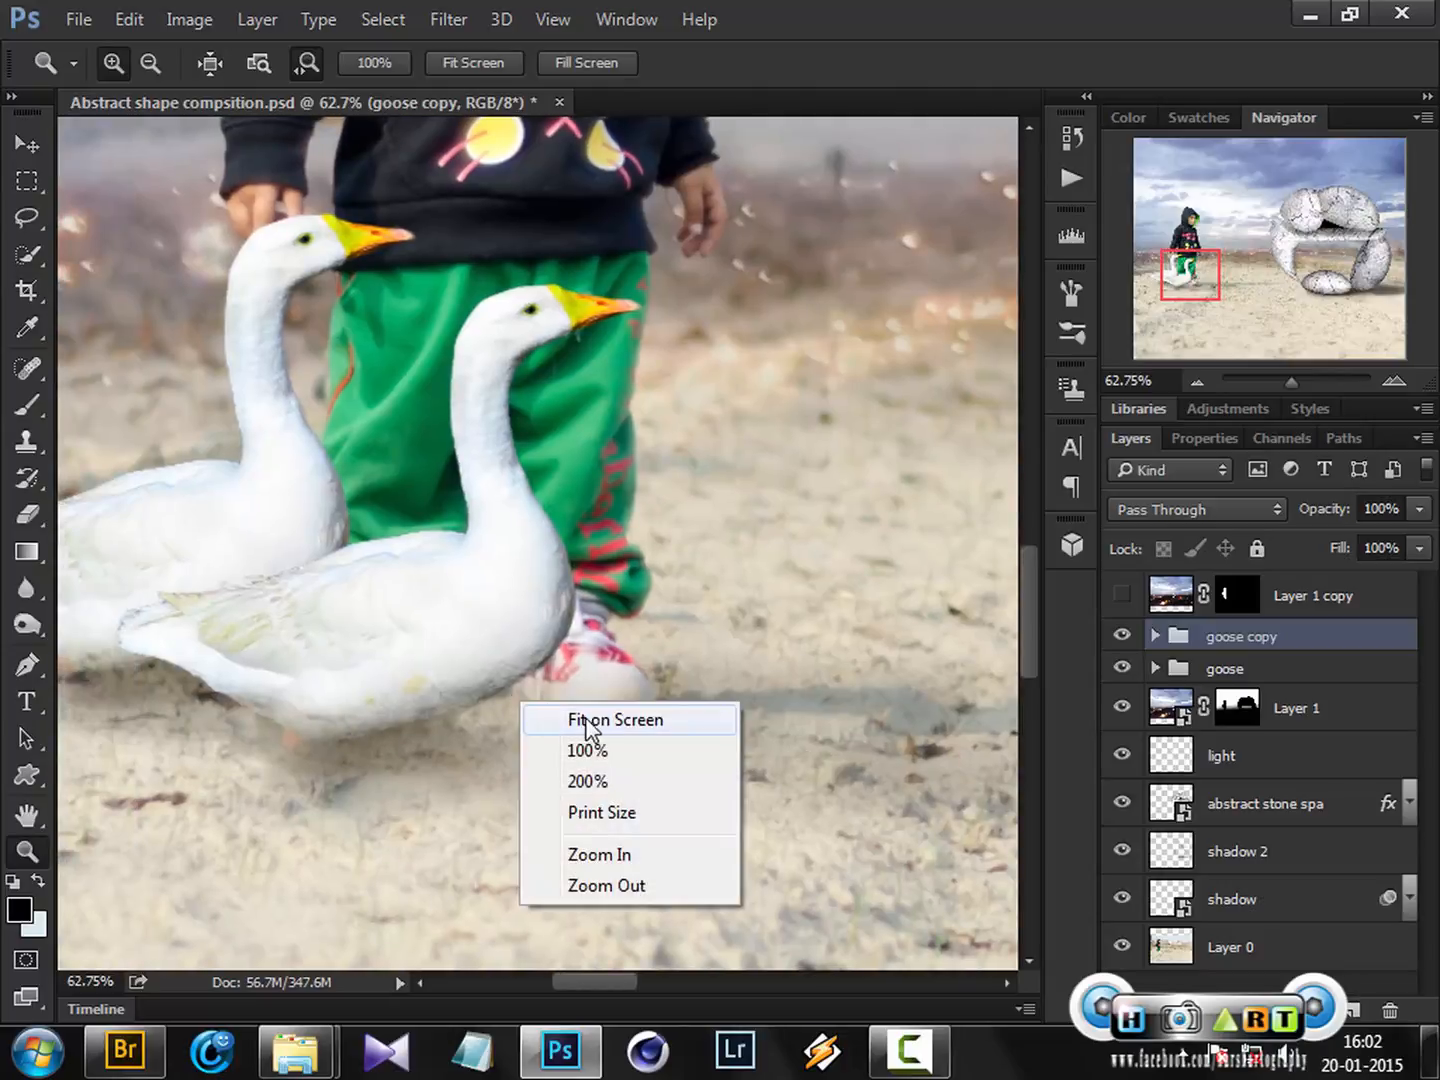
left_click(599, 721)
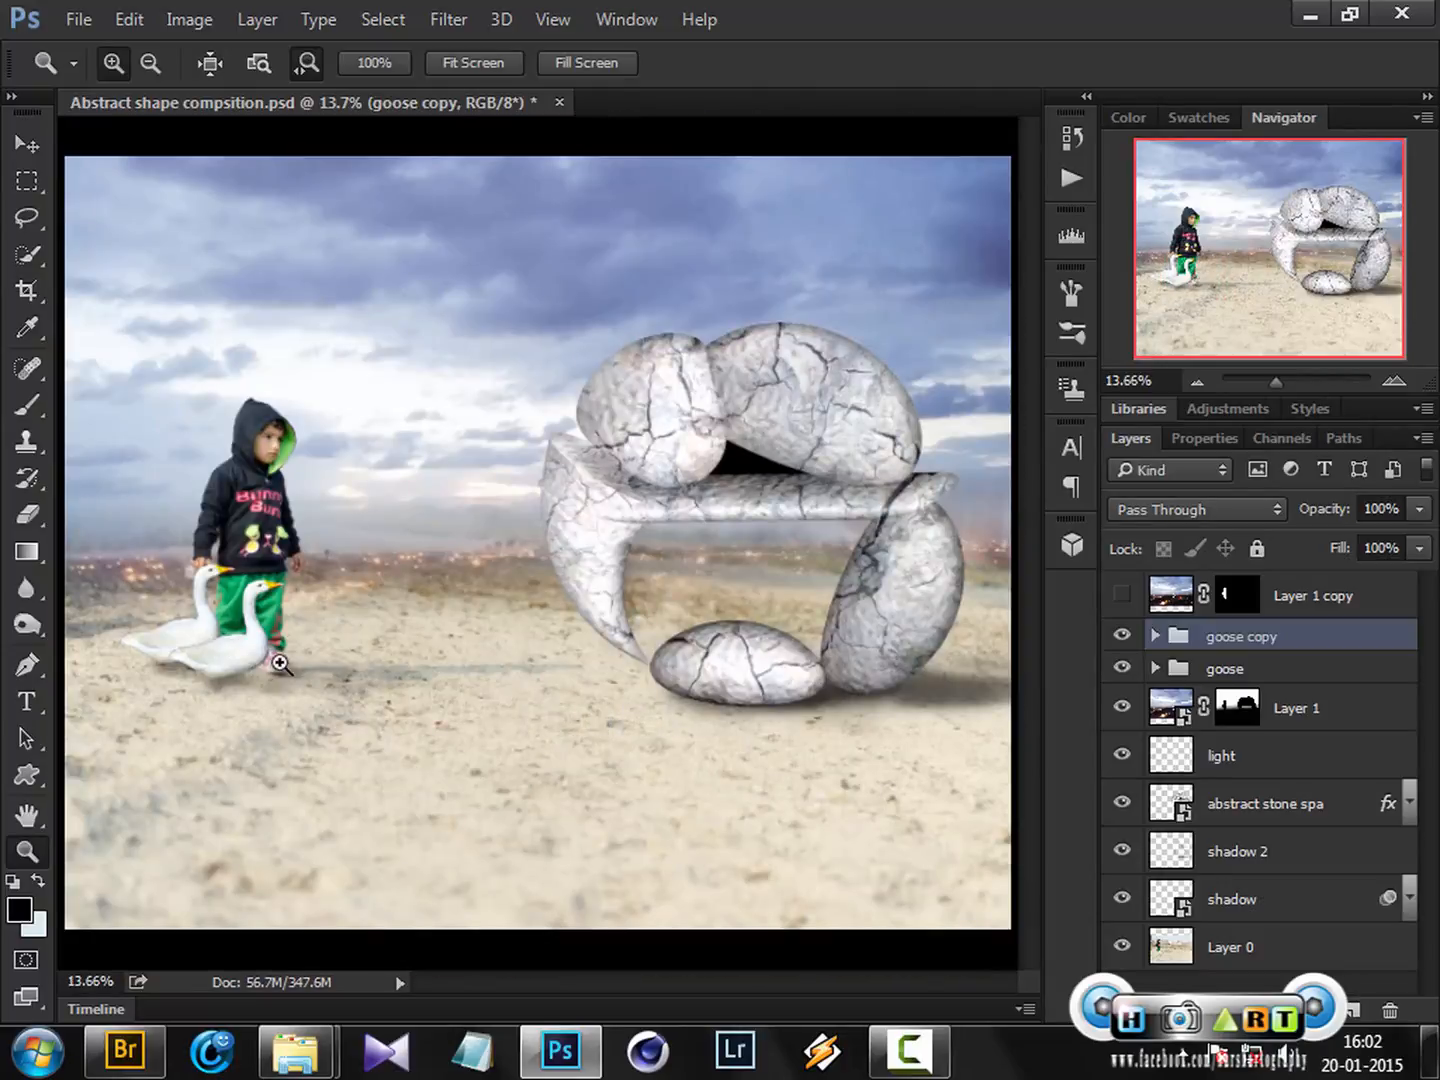
left_click_drag(282, 664, 330, 676)
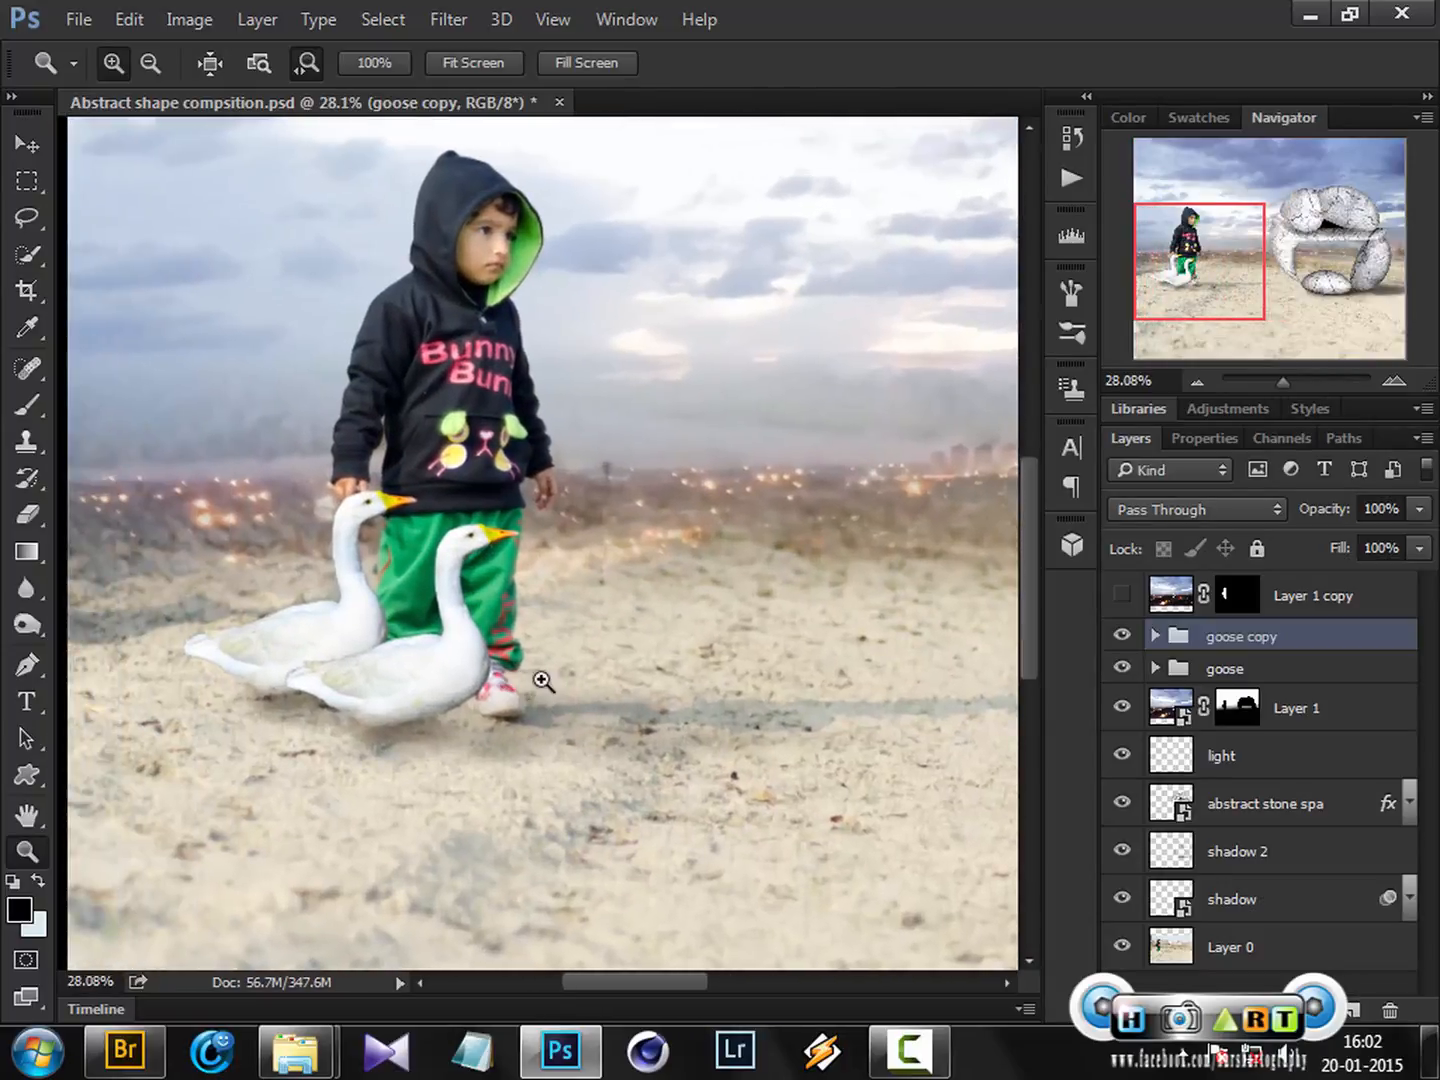
right_click(547, 680)
left_click(598, 697)
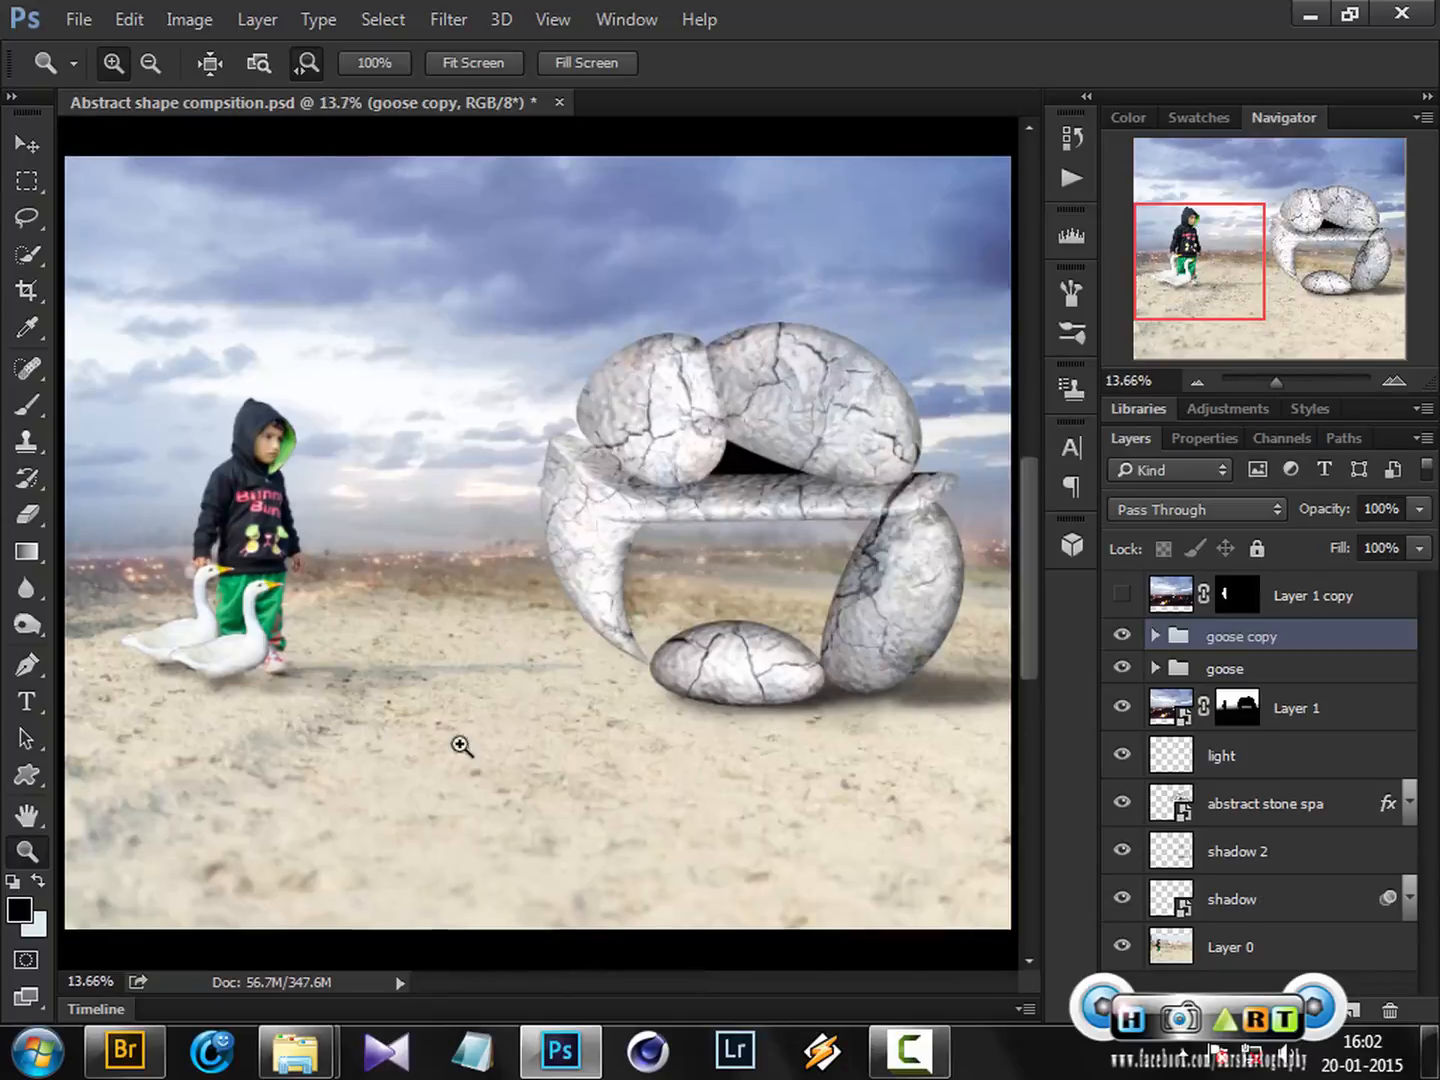
Step: Move the duplicated goose closer to the first one so it clears the child's front shoe, and save the document
key("v")
left_click_drag(209, 679, 370, 734)
key("z")
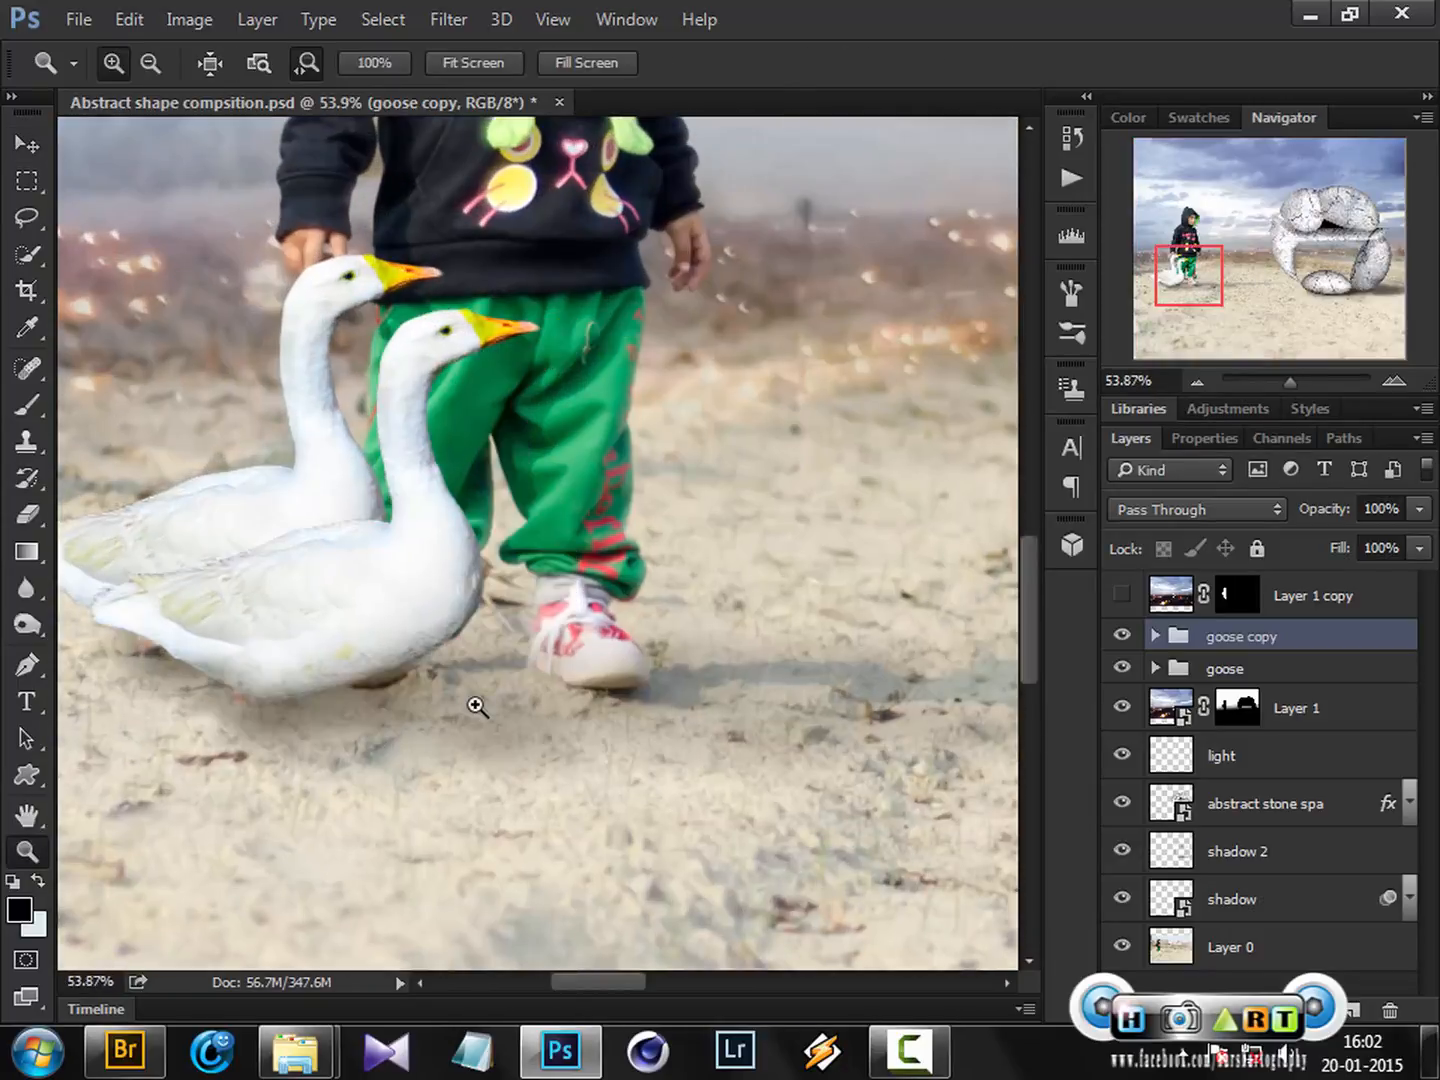
right_click(471, 668)
left_click(520, 689)
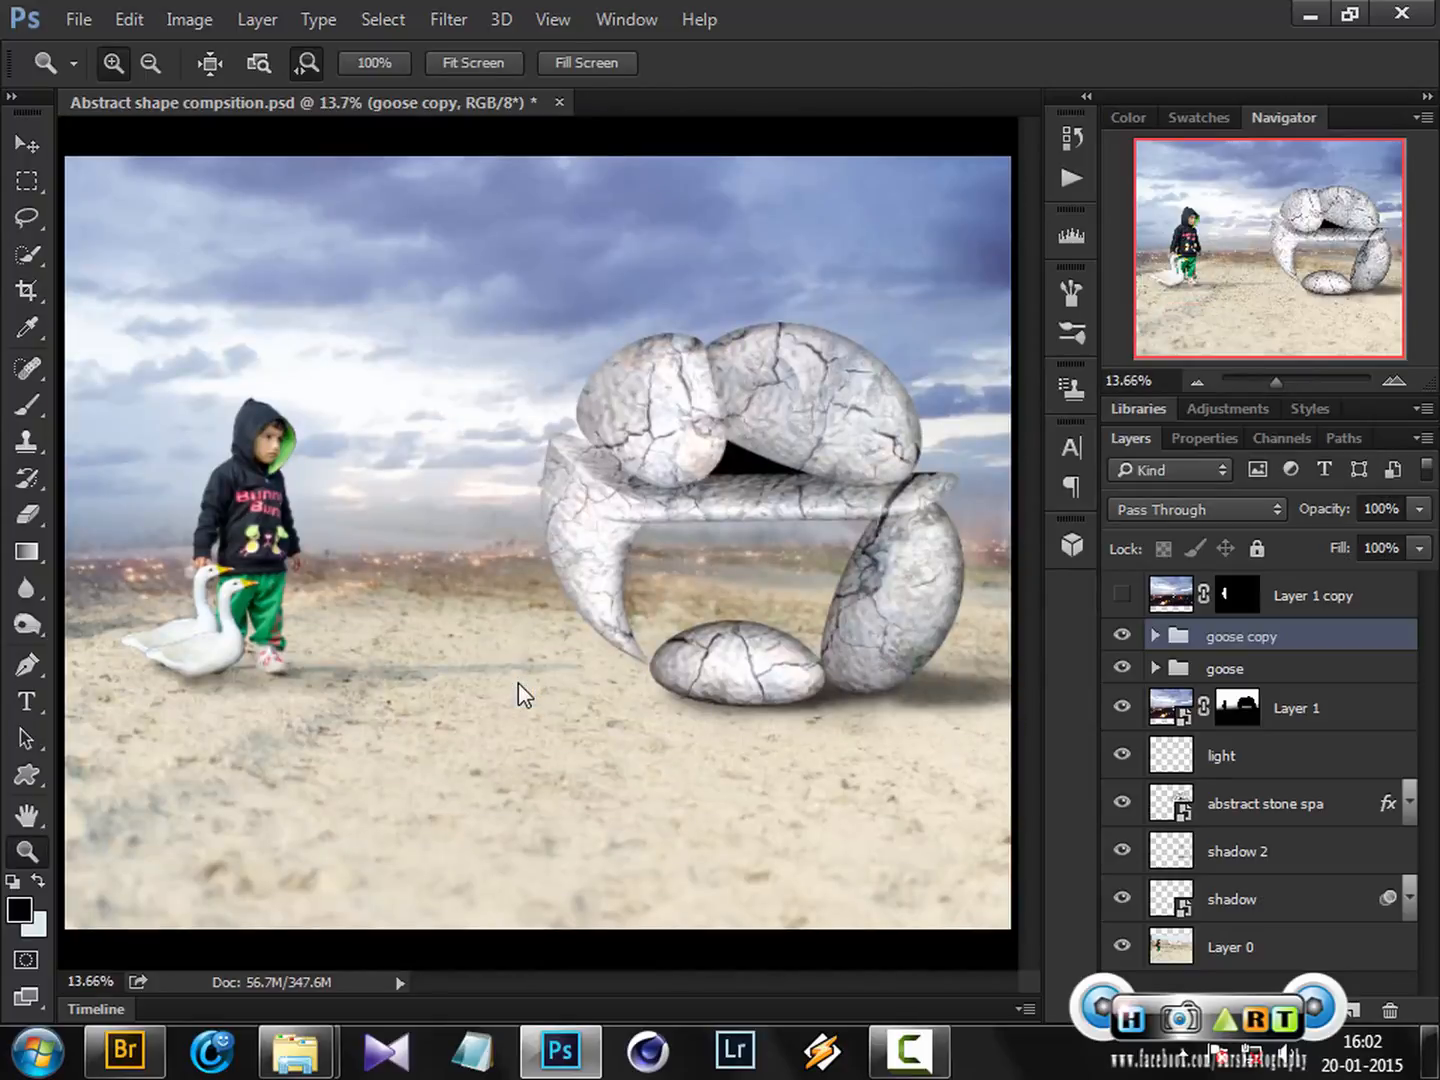
mouse_move(517, 688)
left_mouse_down()
mouse_move(514, 712)
mouse_move(524, 697)
left_mouse_up()
right_click(527, 698)
left_click(578, 716)
key("ctrl+s")
Step: Stamp all visible layers into a new layer above the goose copy group and view it in isolation
key("alt")
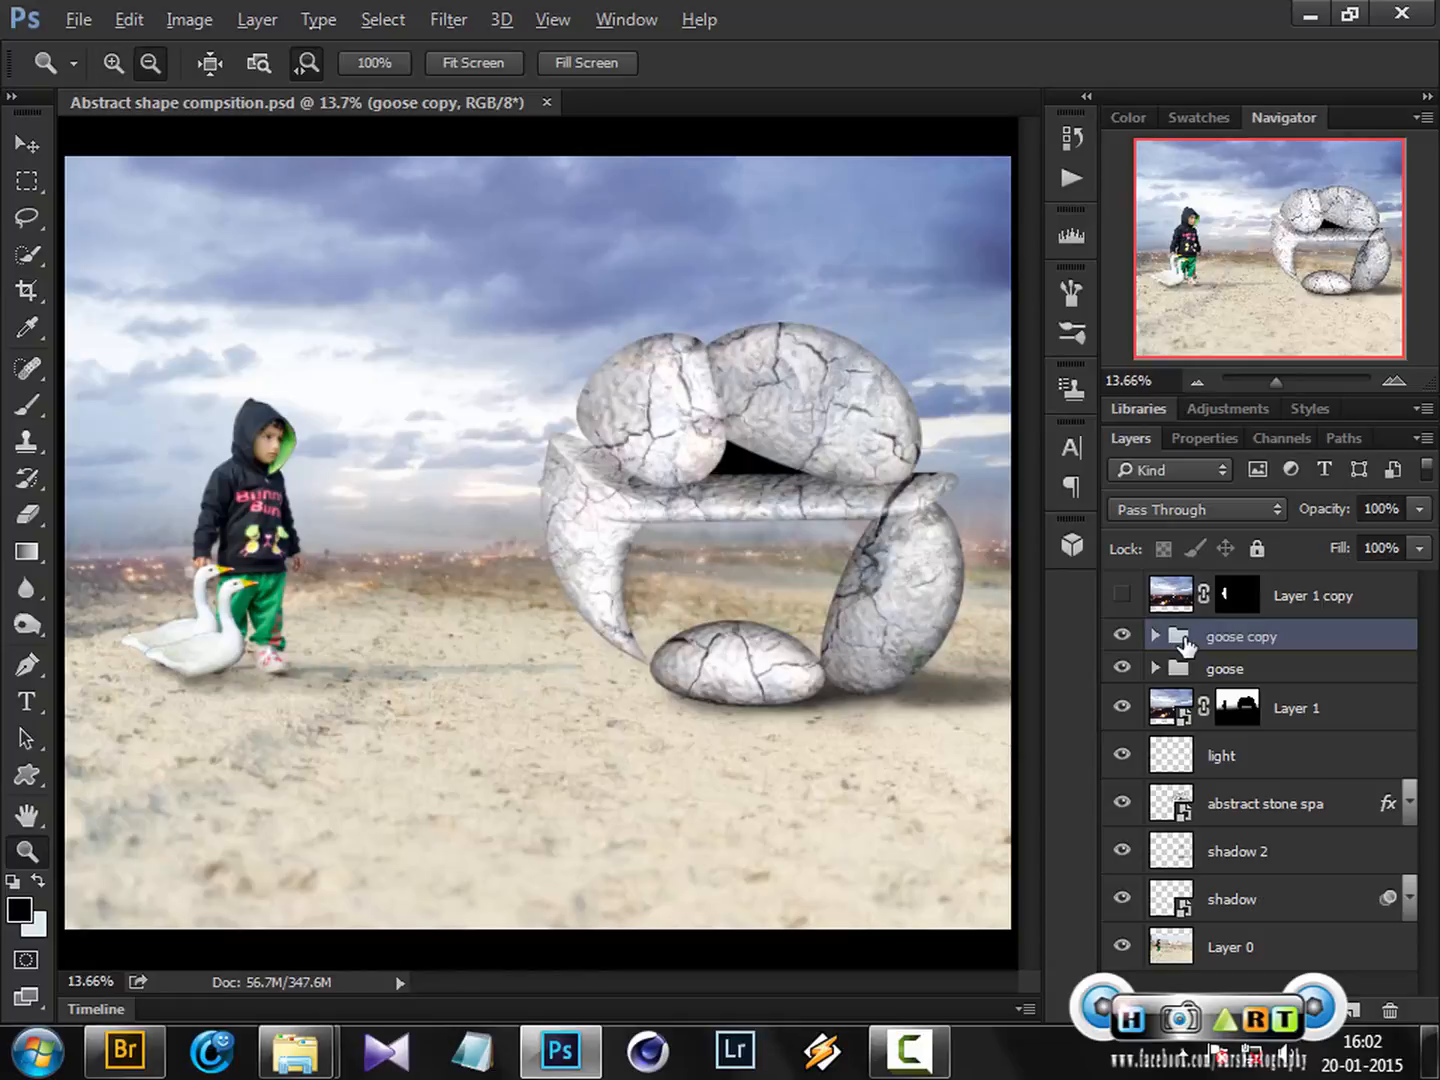
key("ctrl+shift+alt+e")
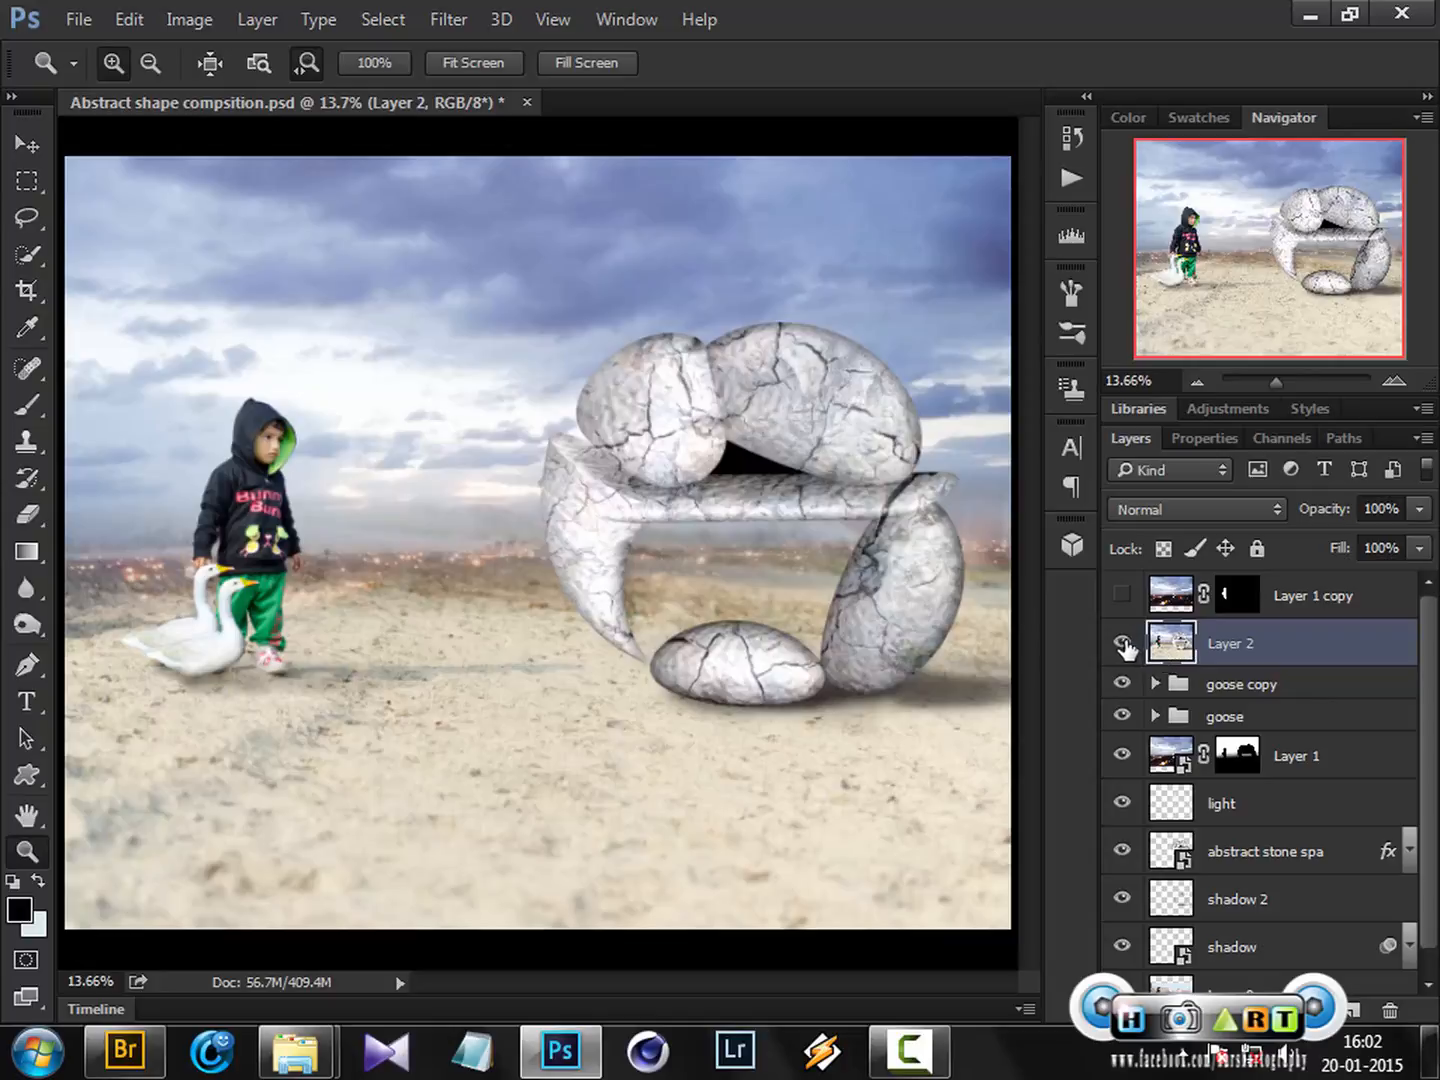
left_click(1121, 644, "alt")
left_click(1122, 643, "alt")
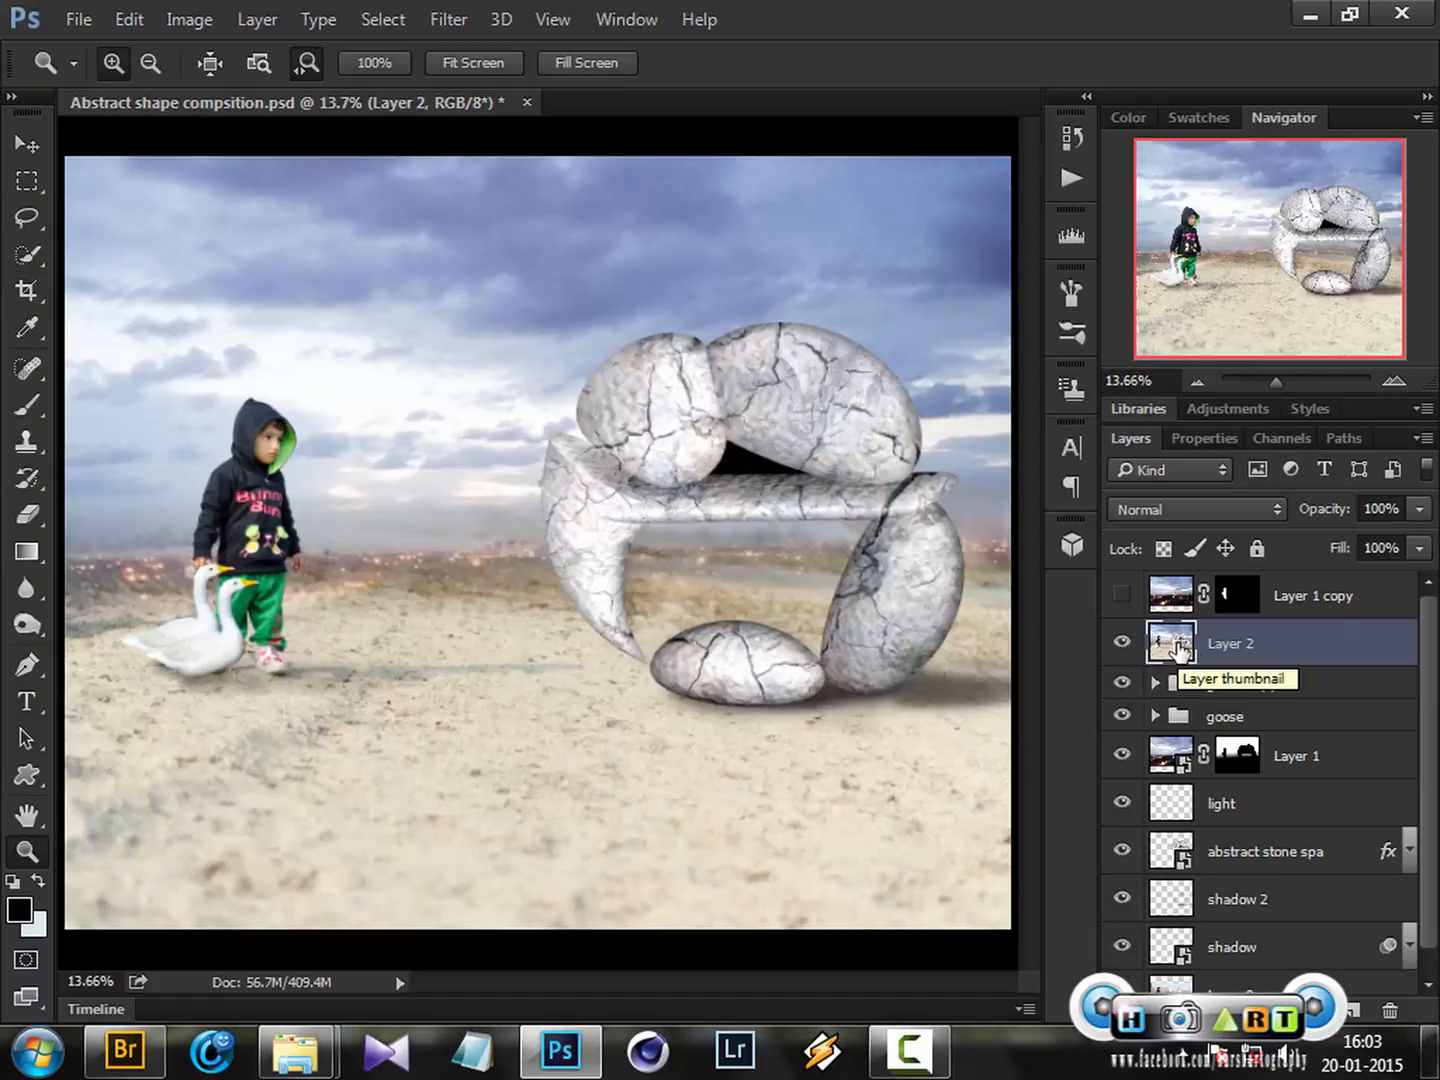
left_click(1355, 1013)
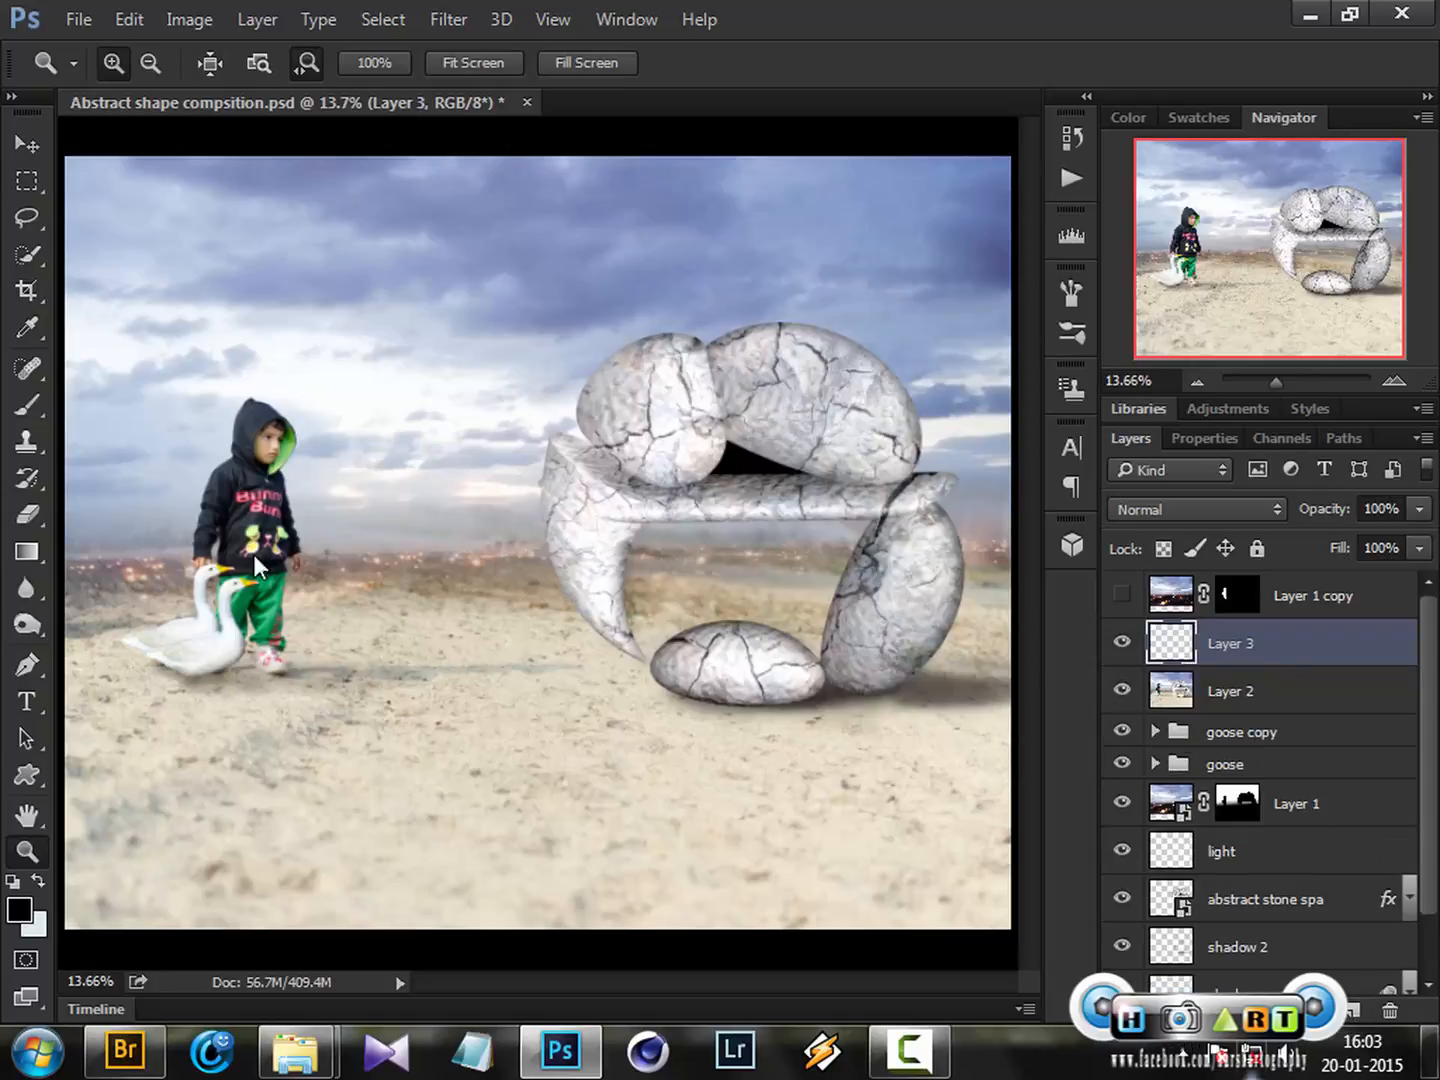
left_click(1176, 509)
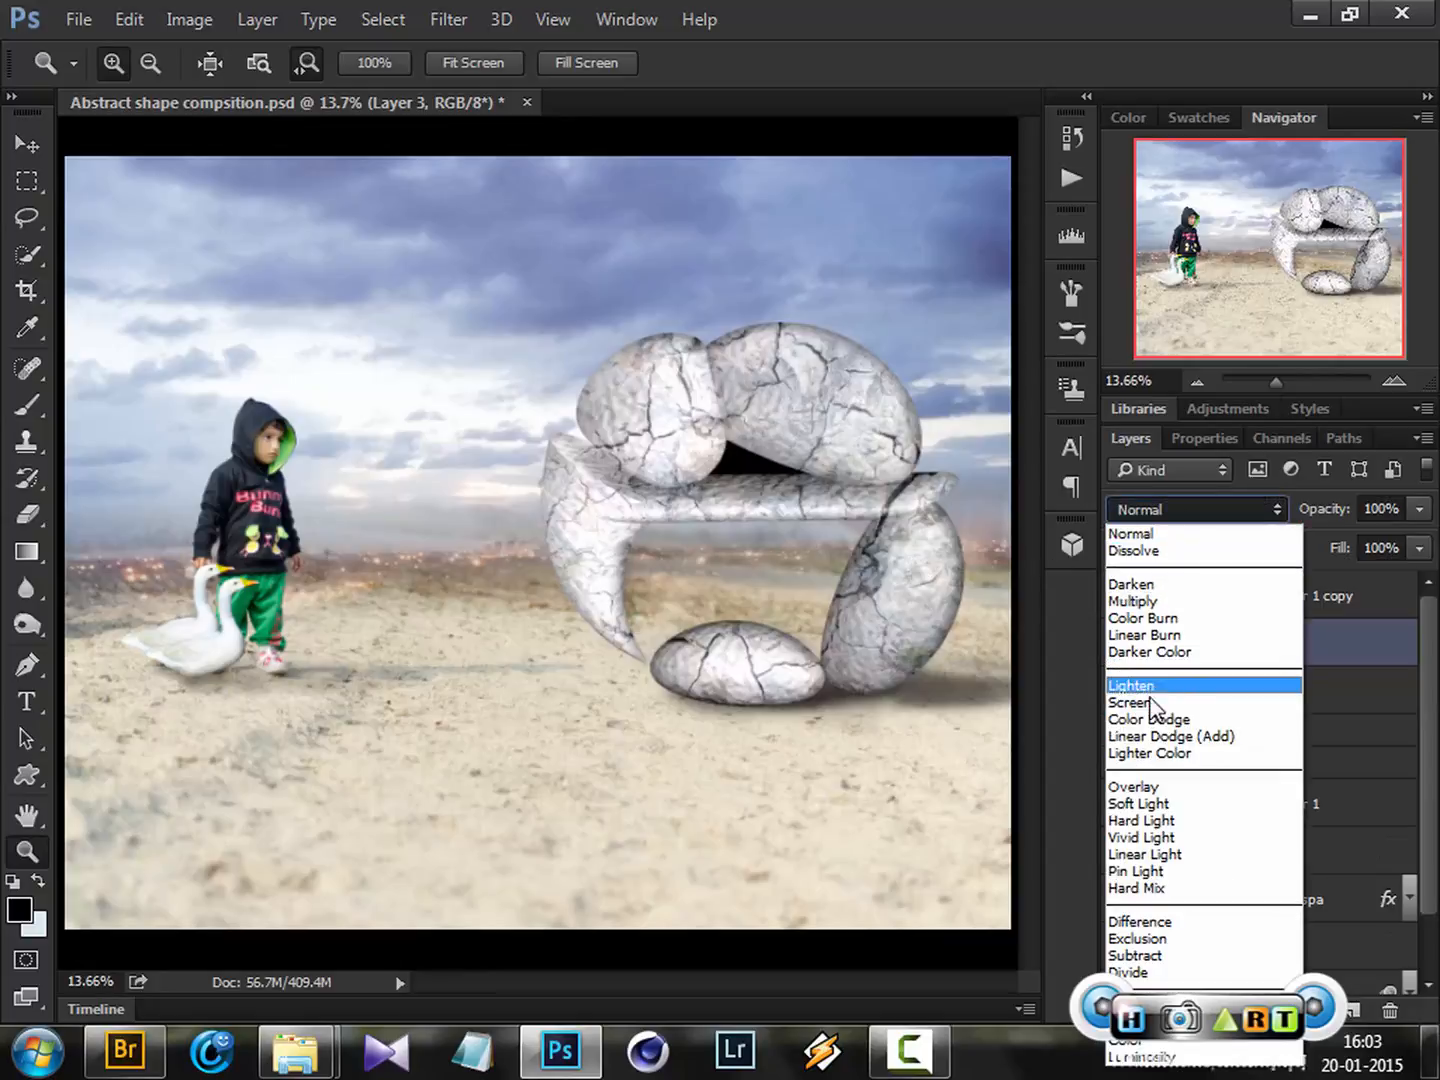
left_click(1149, 704)
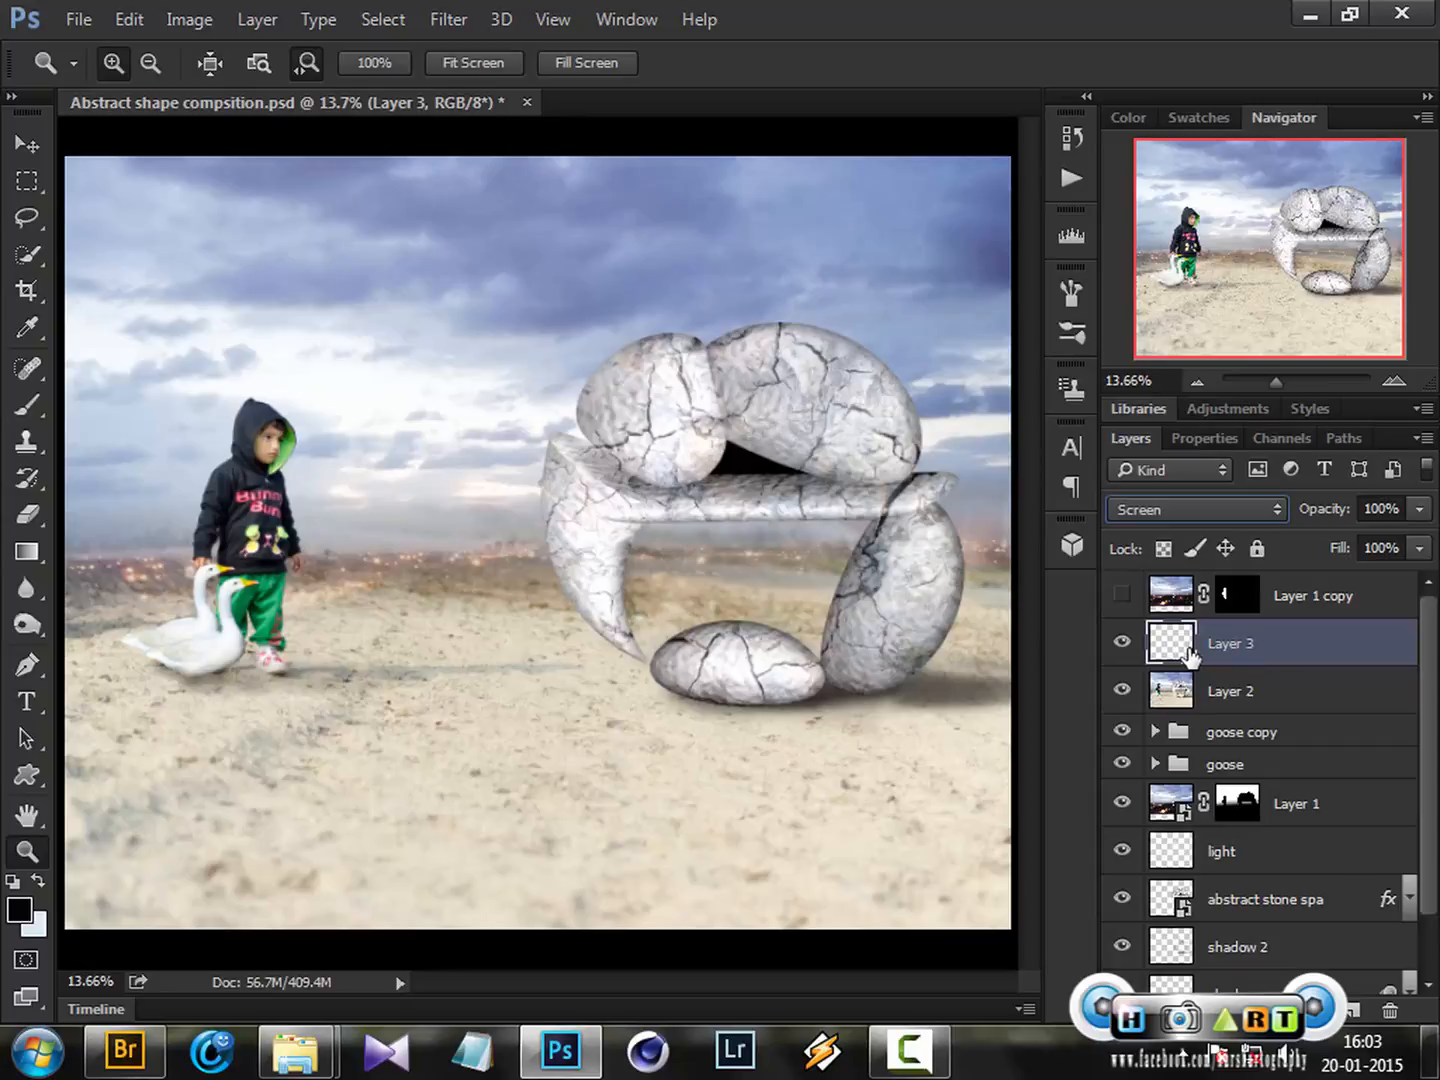
left_click(1391, 1013)
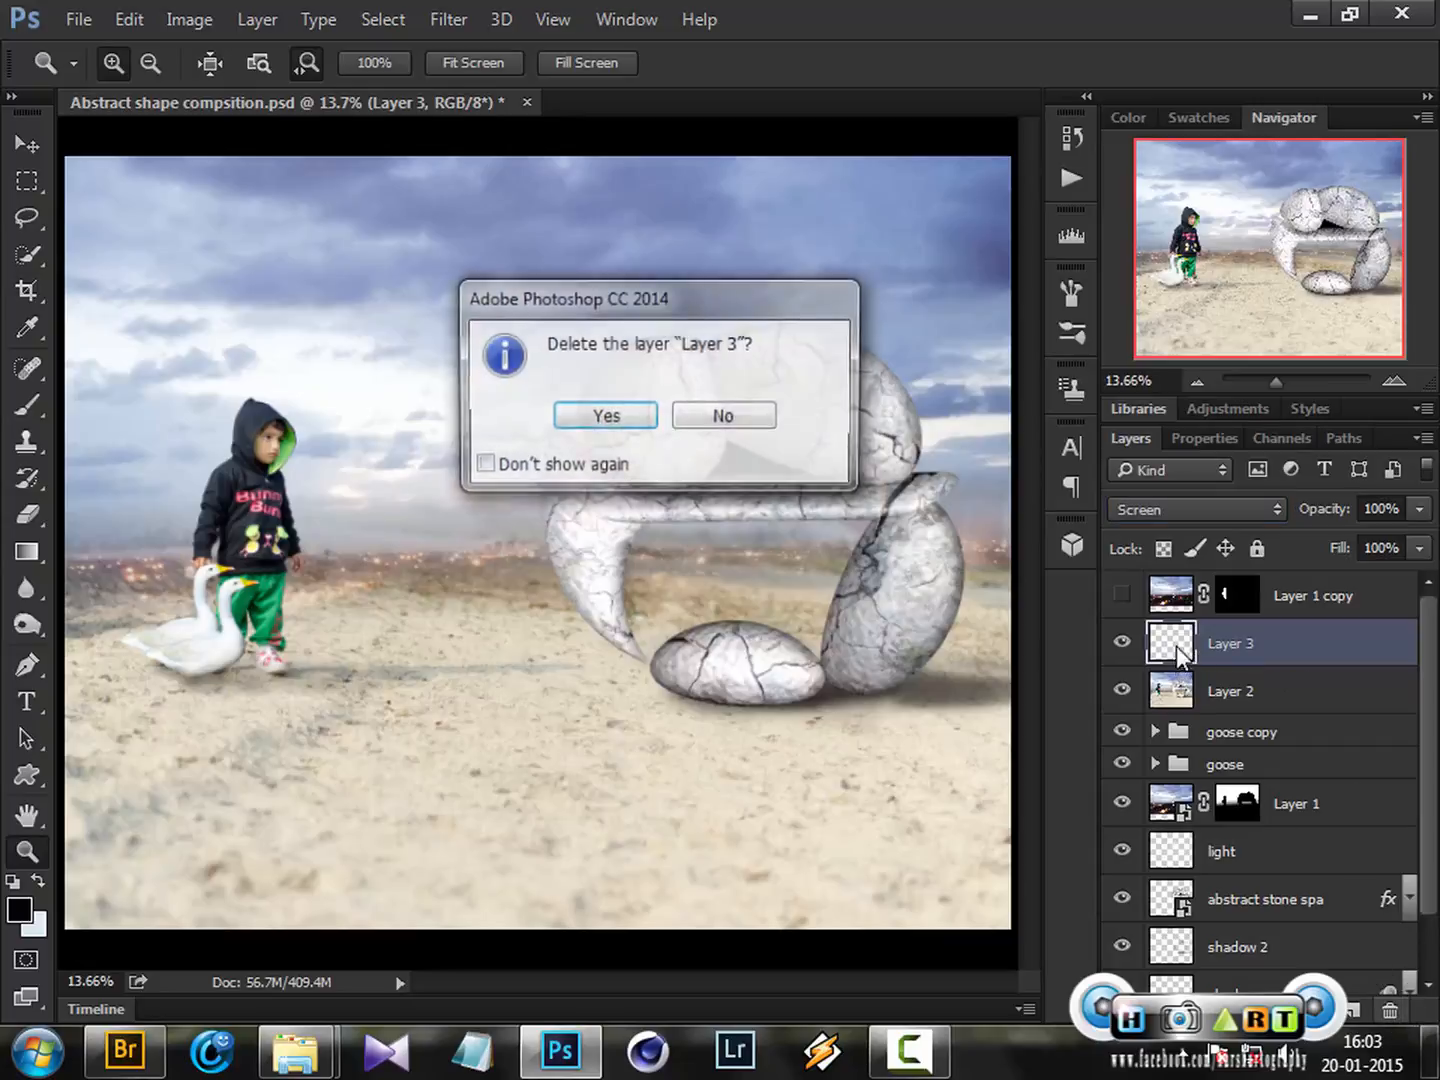
left_click(606, 418)
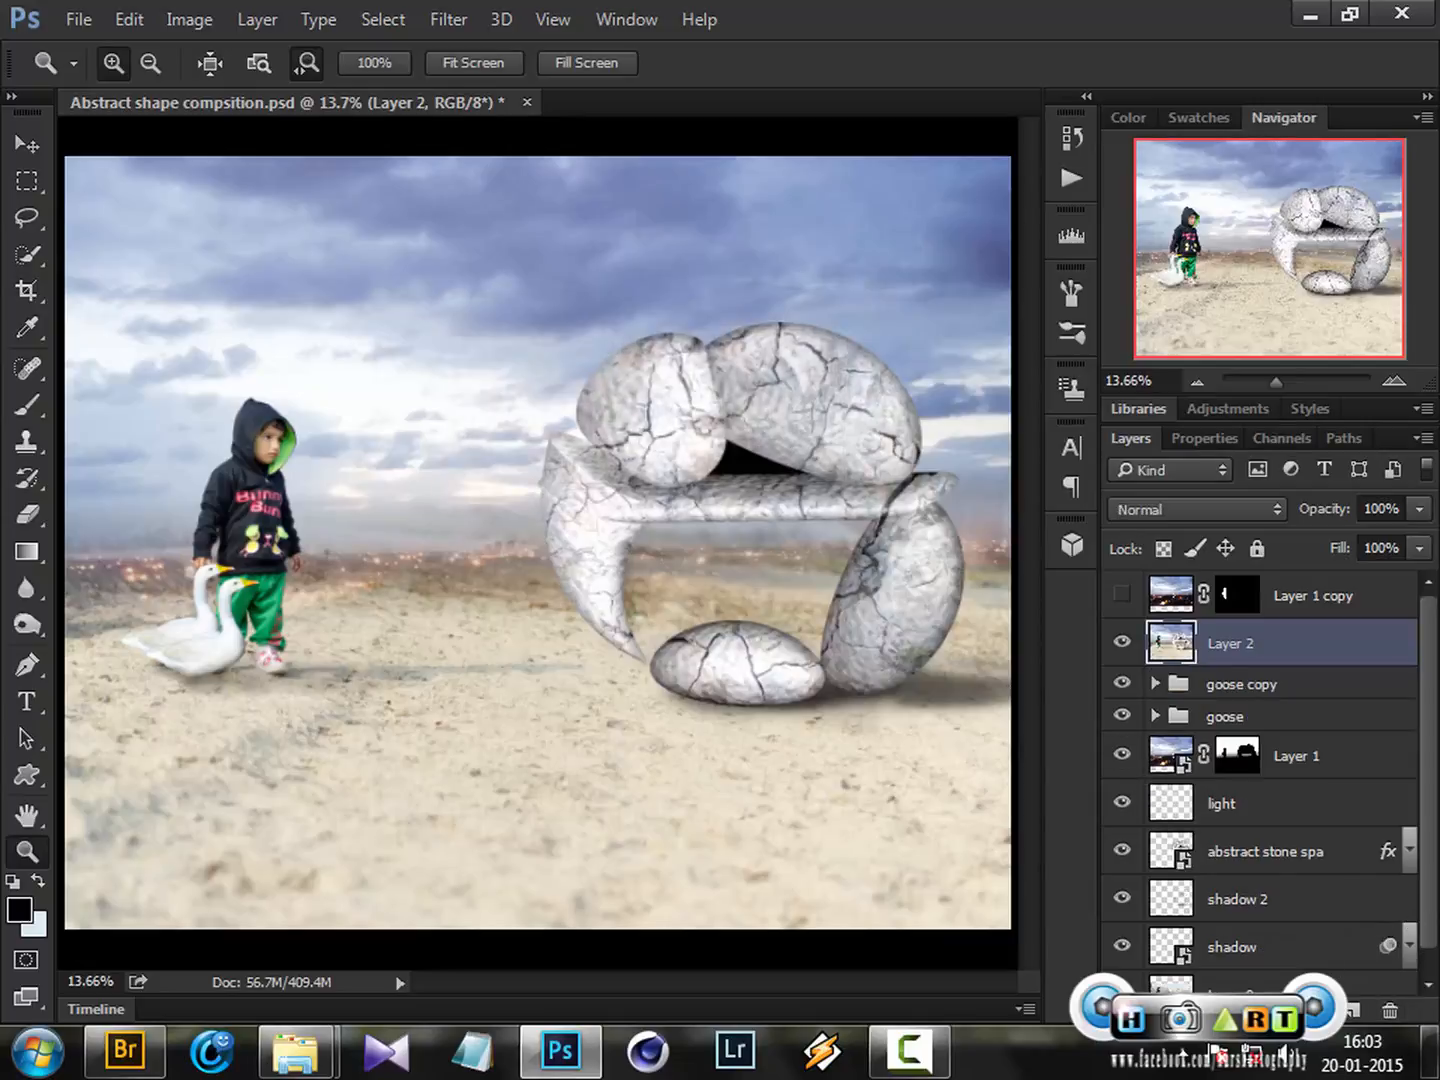
Step: Add a brightening Curves adjustment above Layer 2 with a highlight point at input 188, output 220, and invert its mask to black
left_click(1279, 1012)
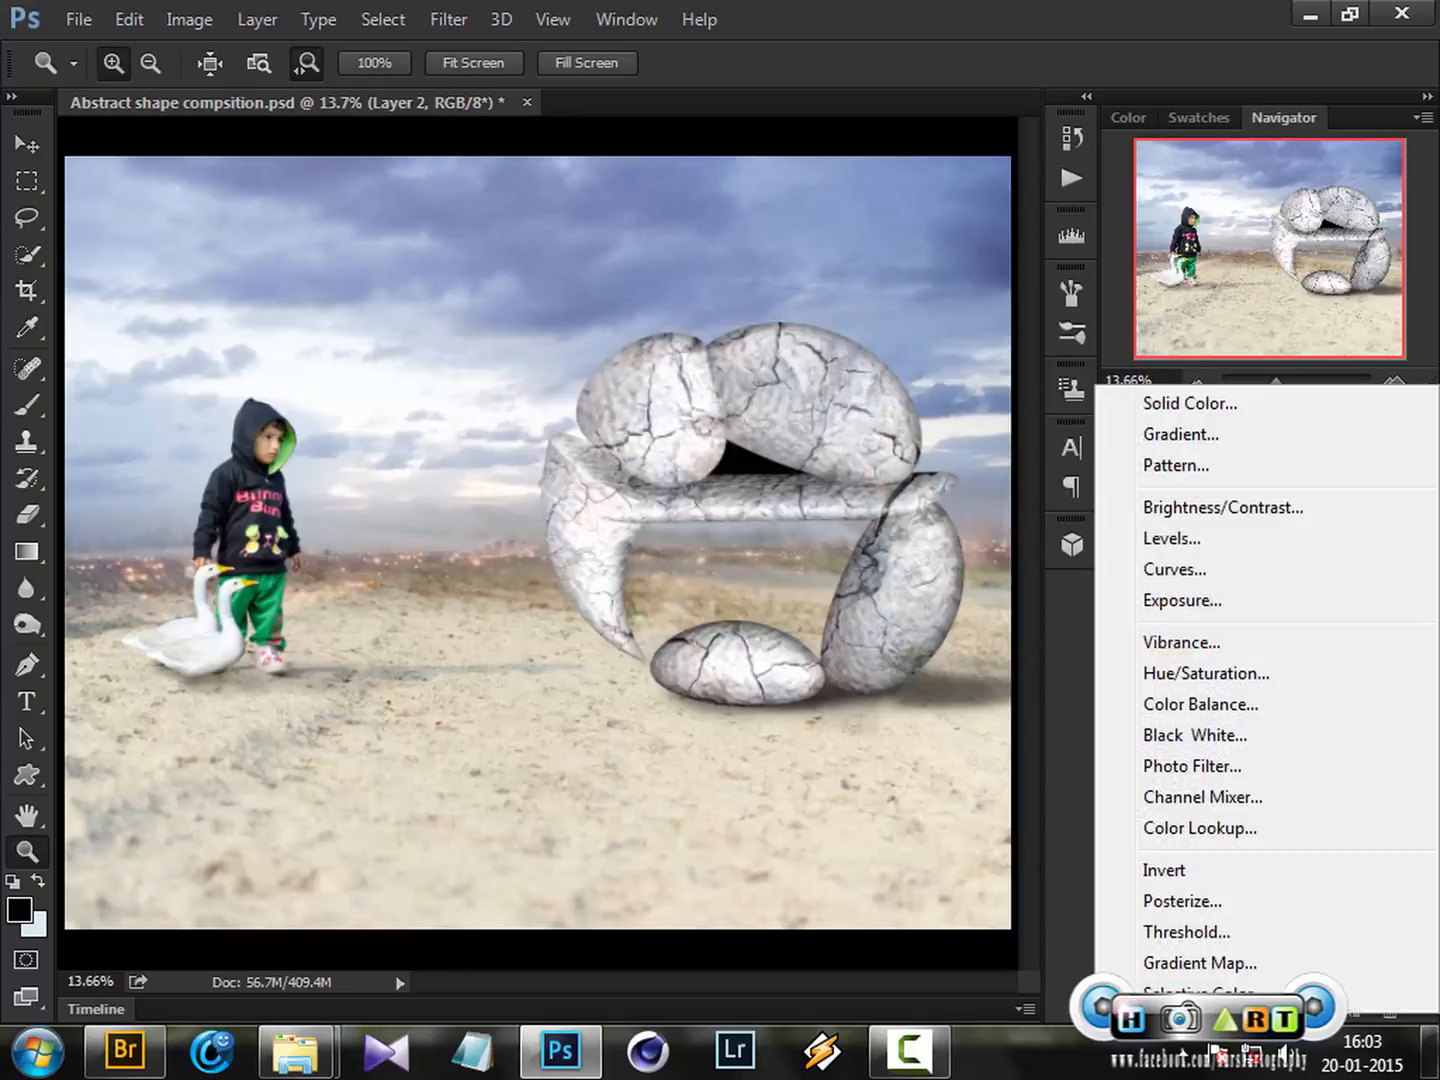
left_click(1175, 572)
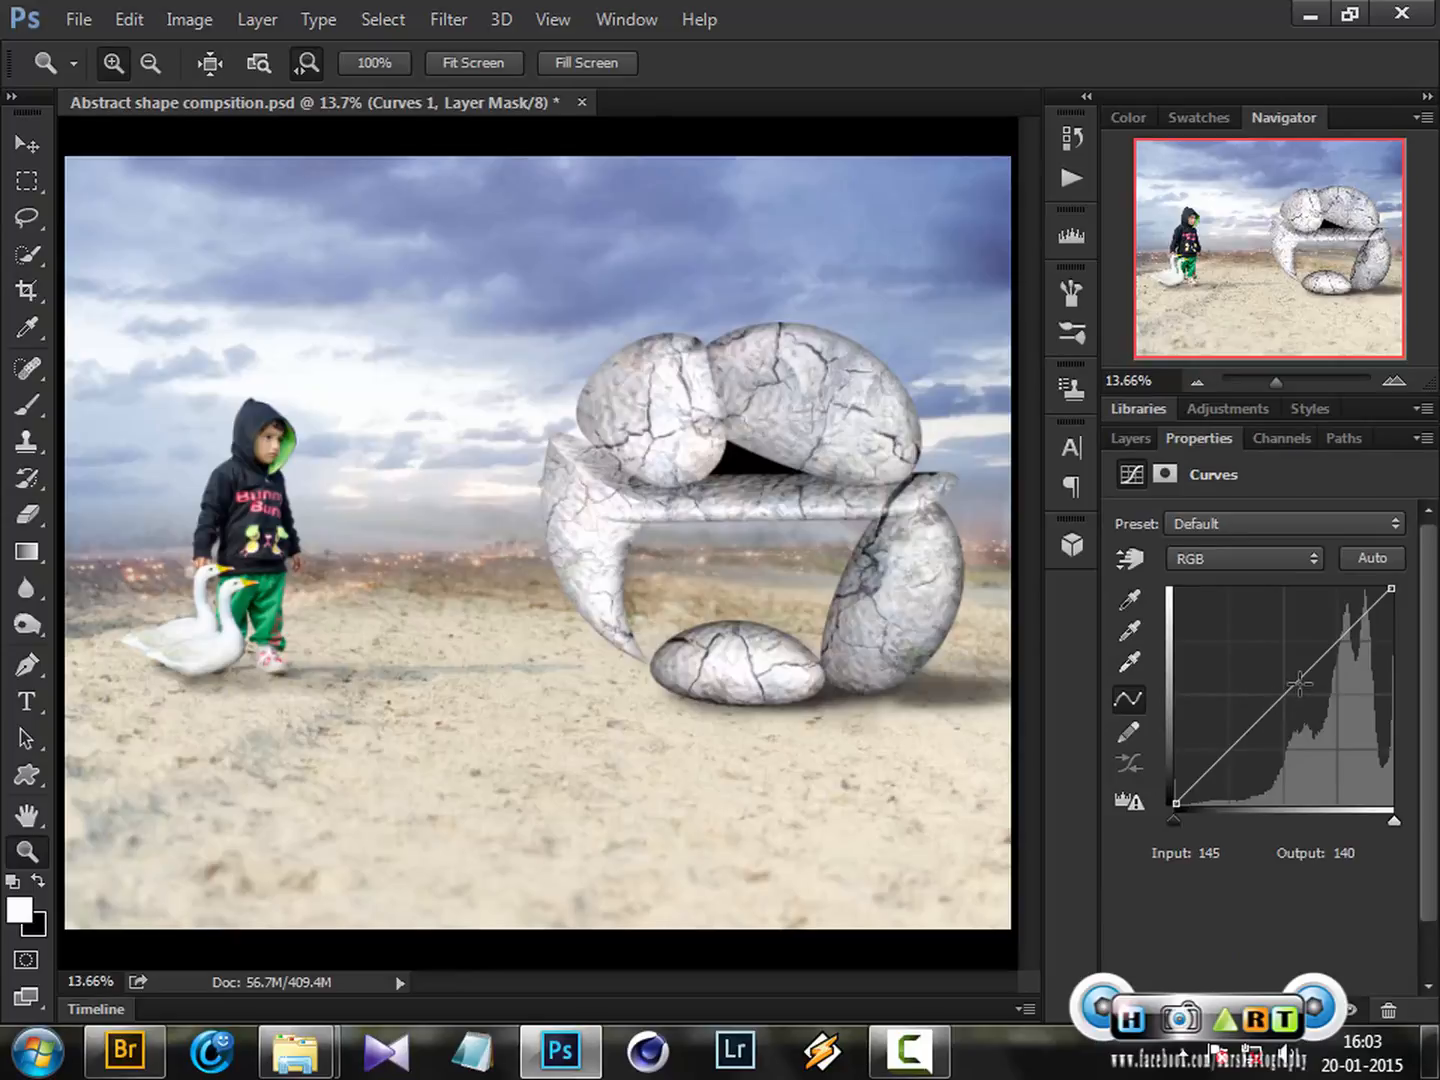
left_click_drag(1300, 684, 1335, 617)
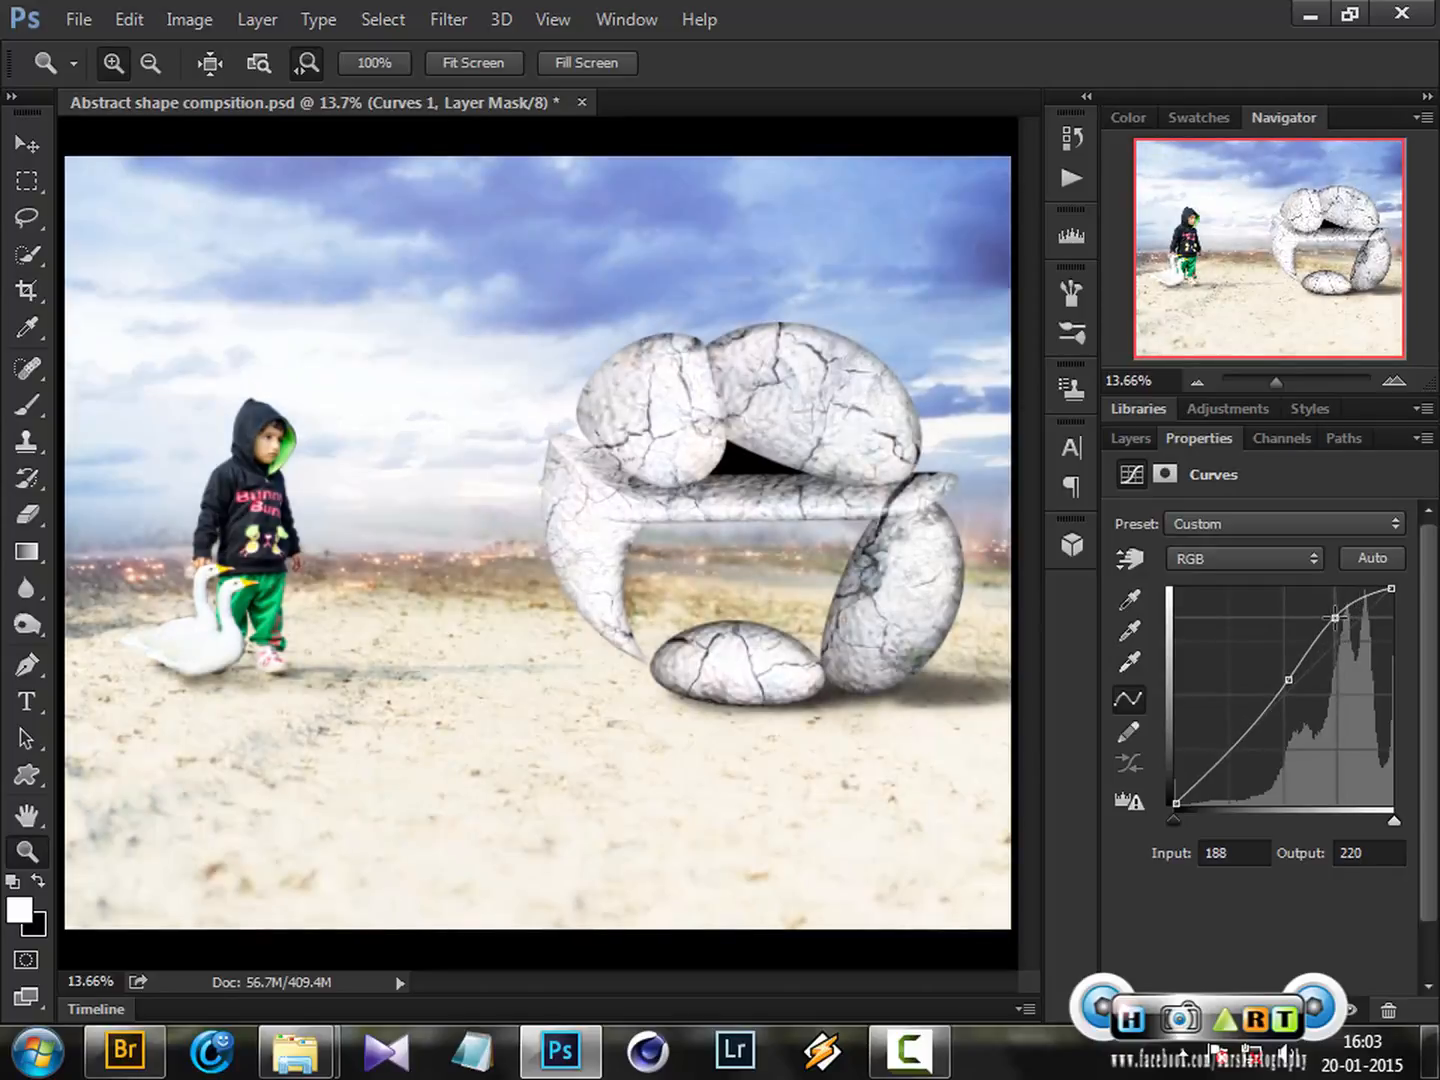
left_click_drag(1293, 679, 1243, 690)
left_click(1133, 439)
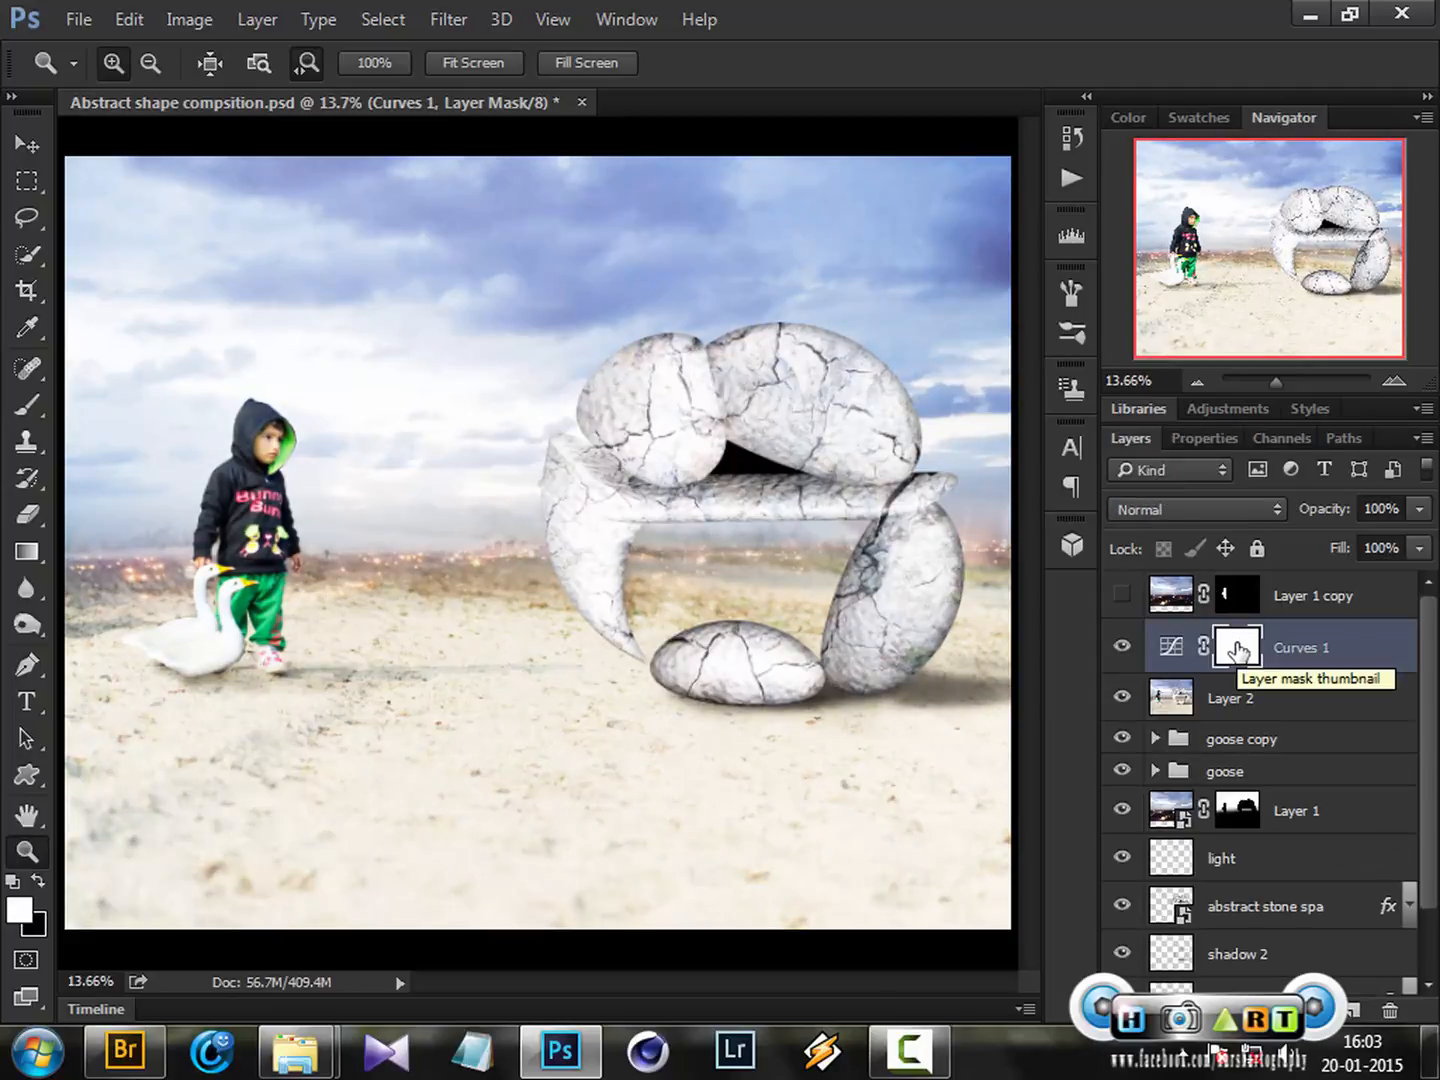
key("ctrl+i")
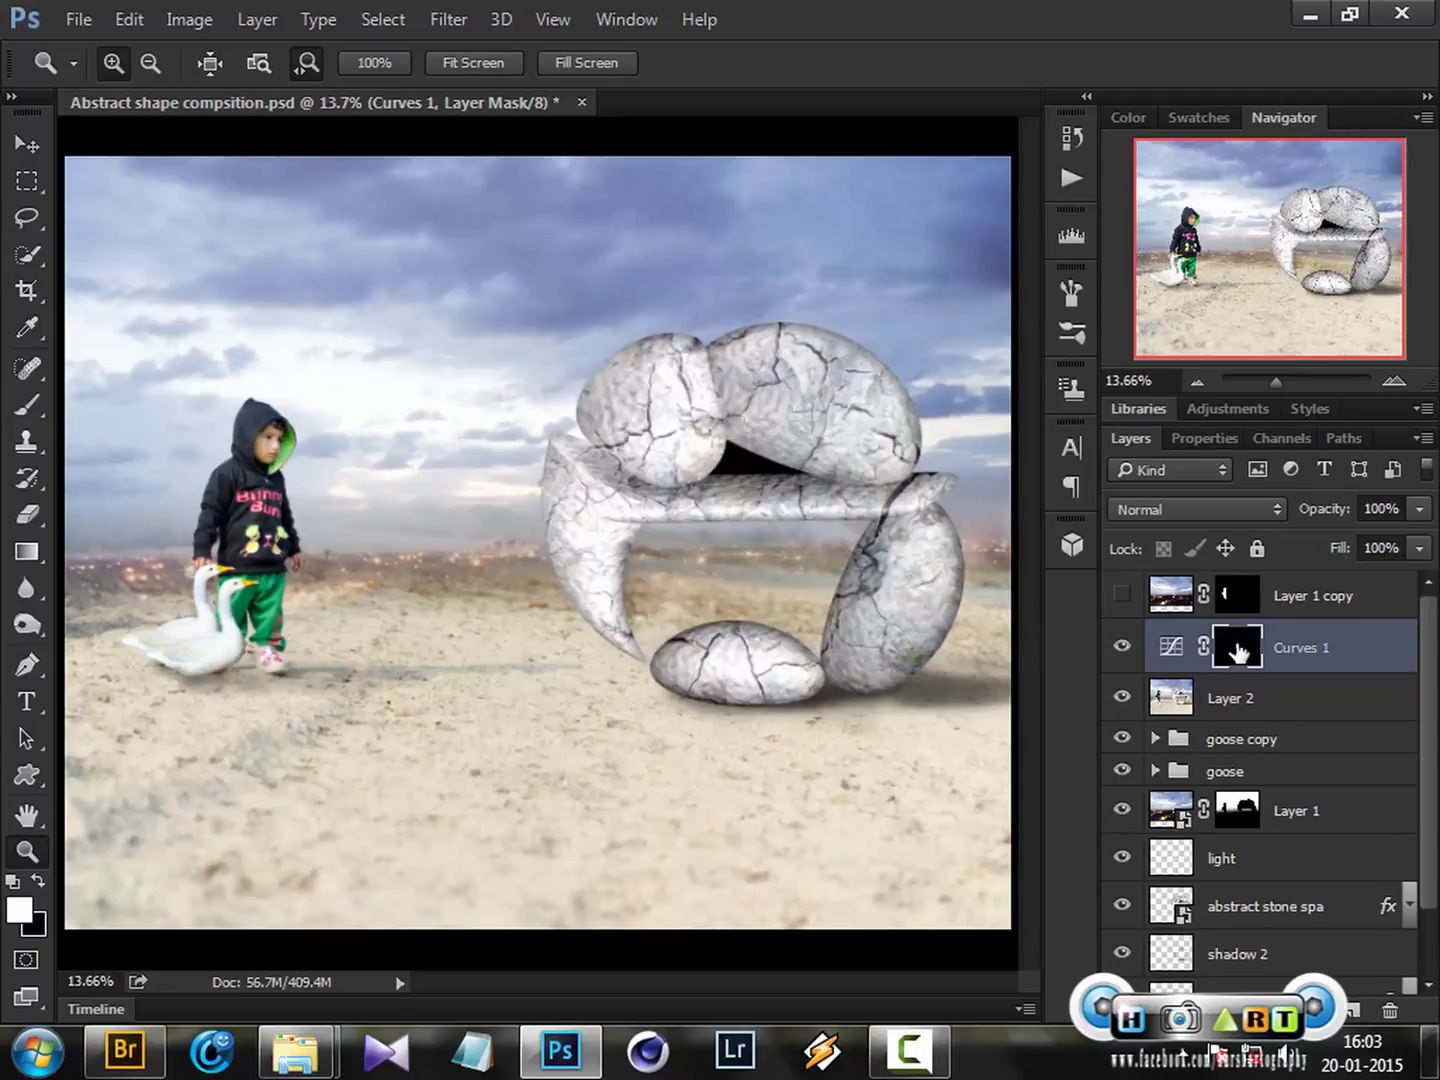
Step: Brush white at 30% opacity with a soft brush up to size 300 into the Curves 1 mask over the clouds
key("b")
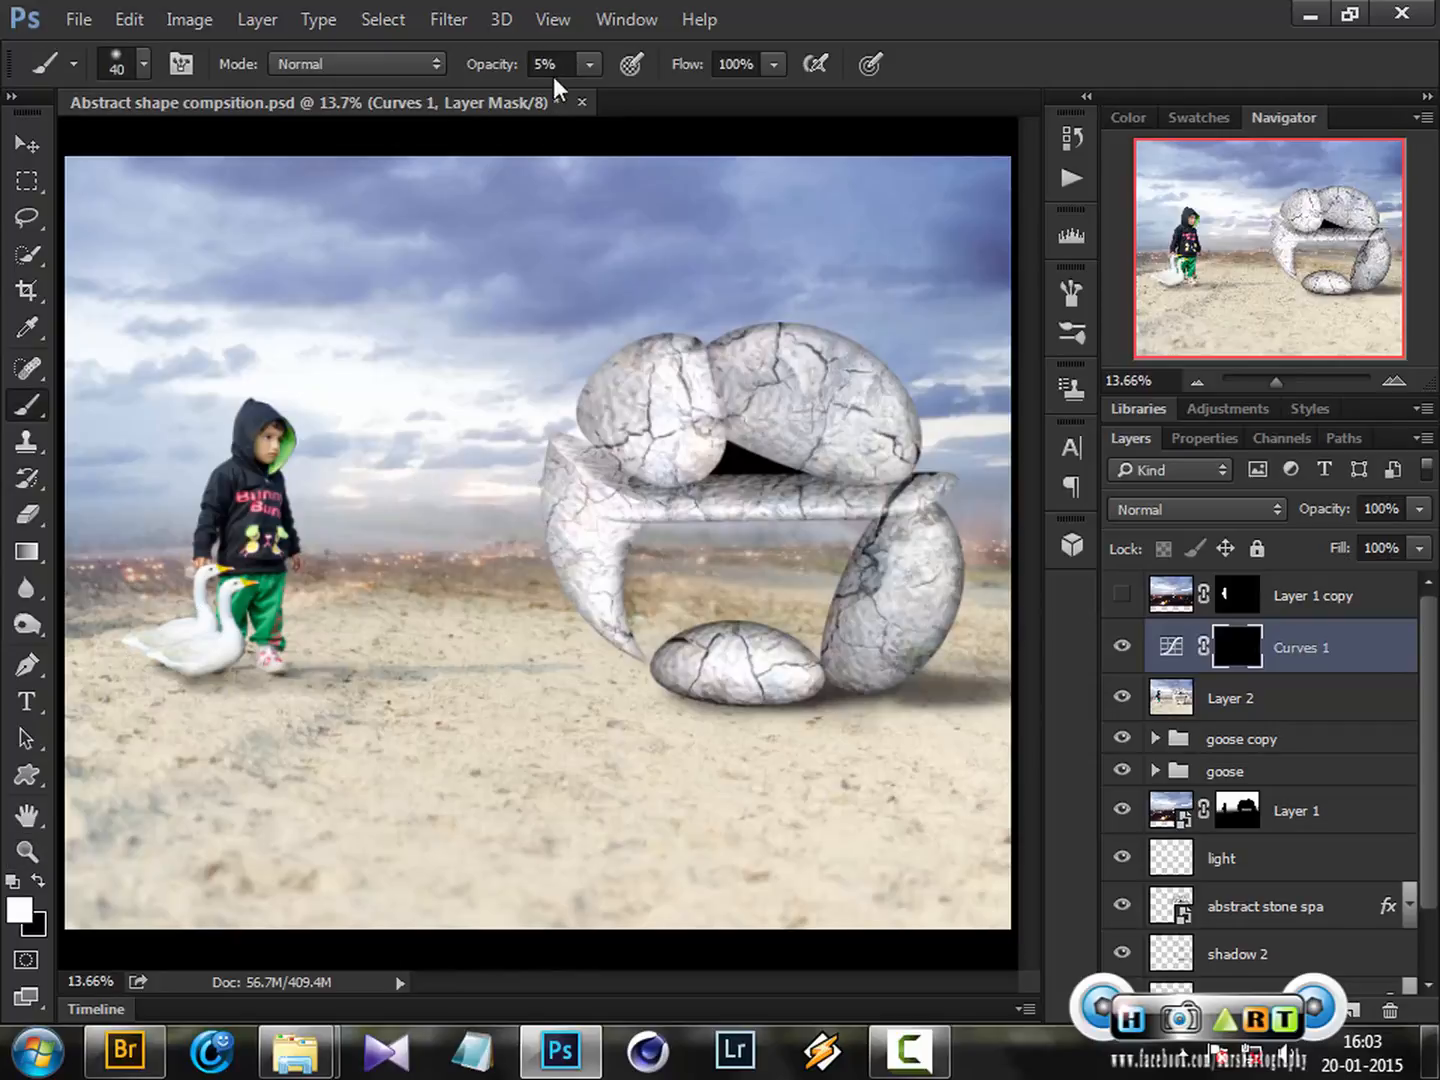
key("3")
key("bracketright")
key("bracketright")
key("bracketright")
key("bracketright")
key("bracketright")
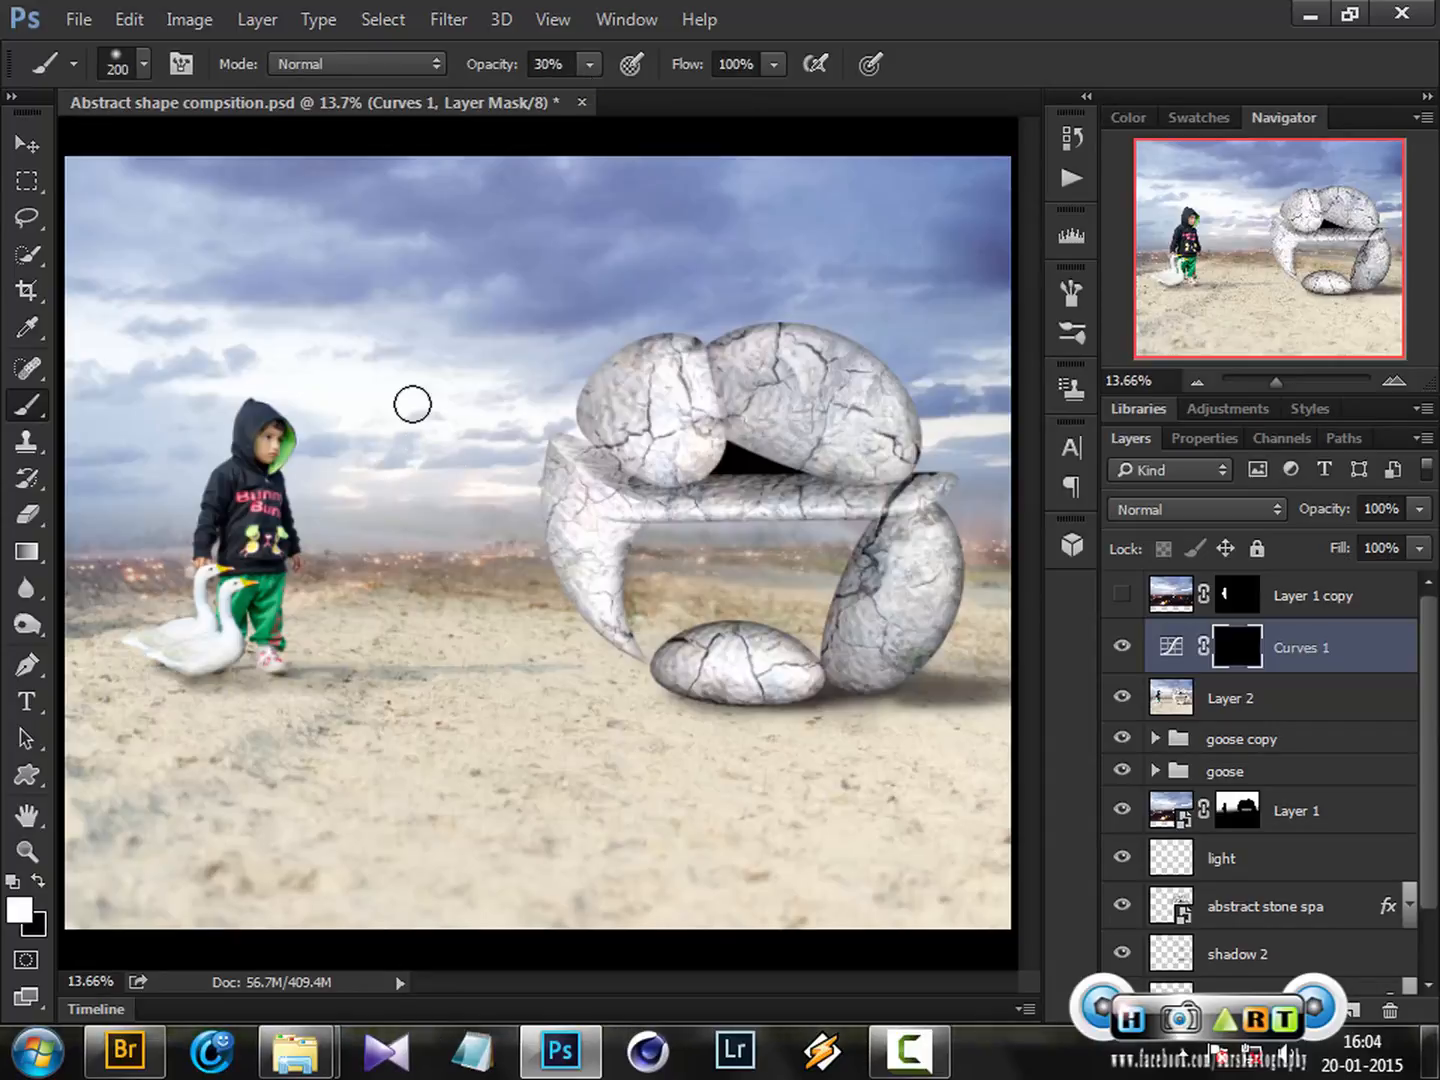
left_click_drag(365, 406, 489, 391)
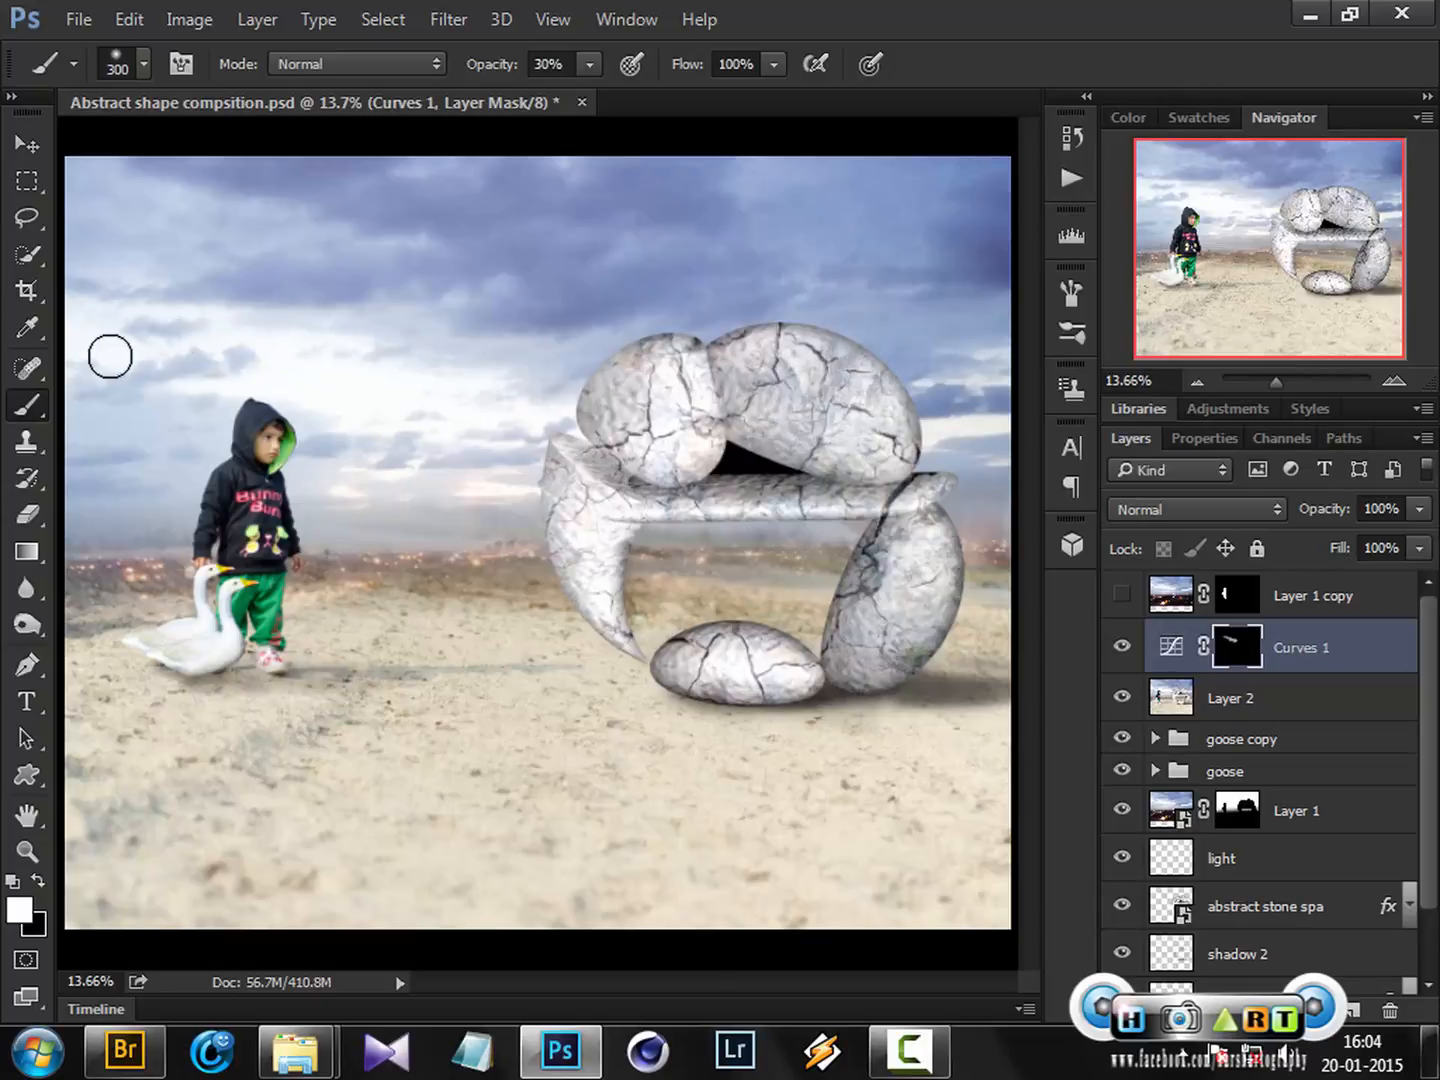
left_click_drag(147, 261, 167, 264)
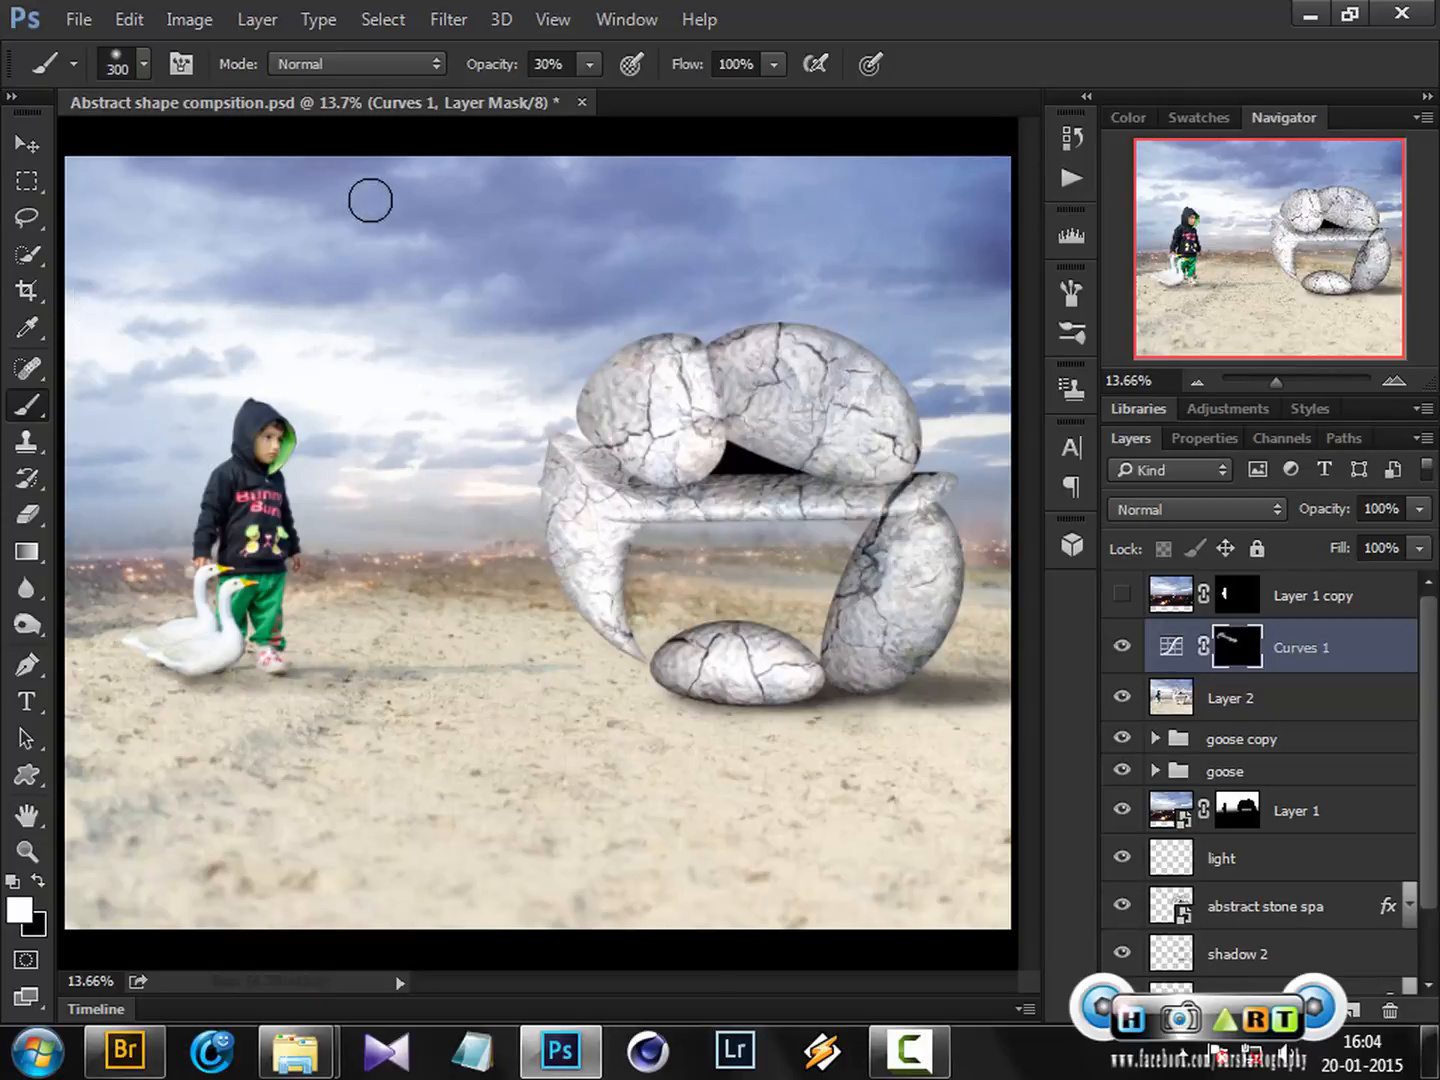
mouse_move(385, 182)
left_mouse_down()
mouse_move(456, 179)
mouse_move(428, 229)
left_mouse_up()
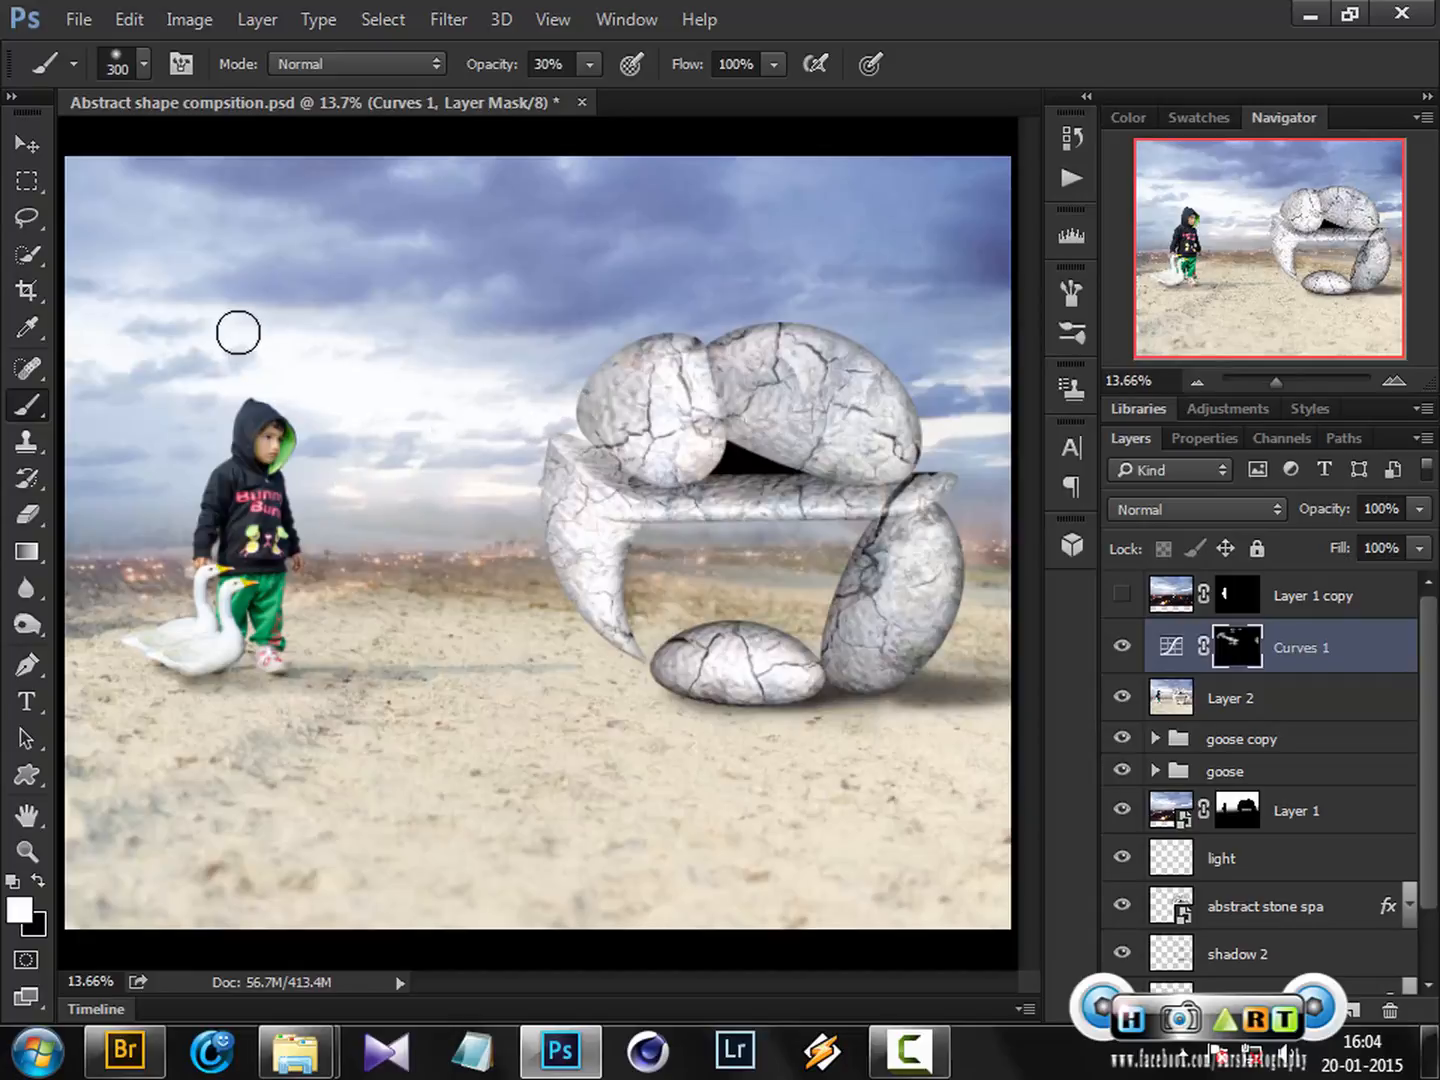
mouse_move(239, 332)
left_mouse_down()
mouse_move(118, 357)
mouse_move(158, 384)
left_mouse_up()
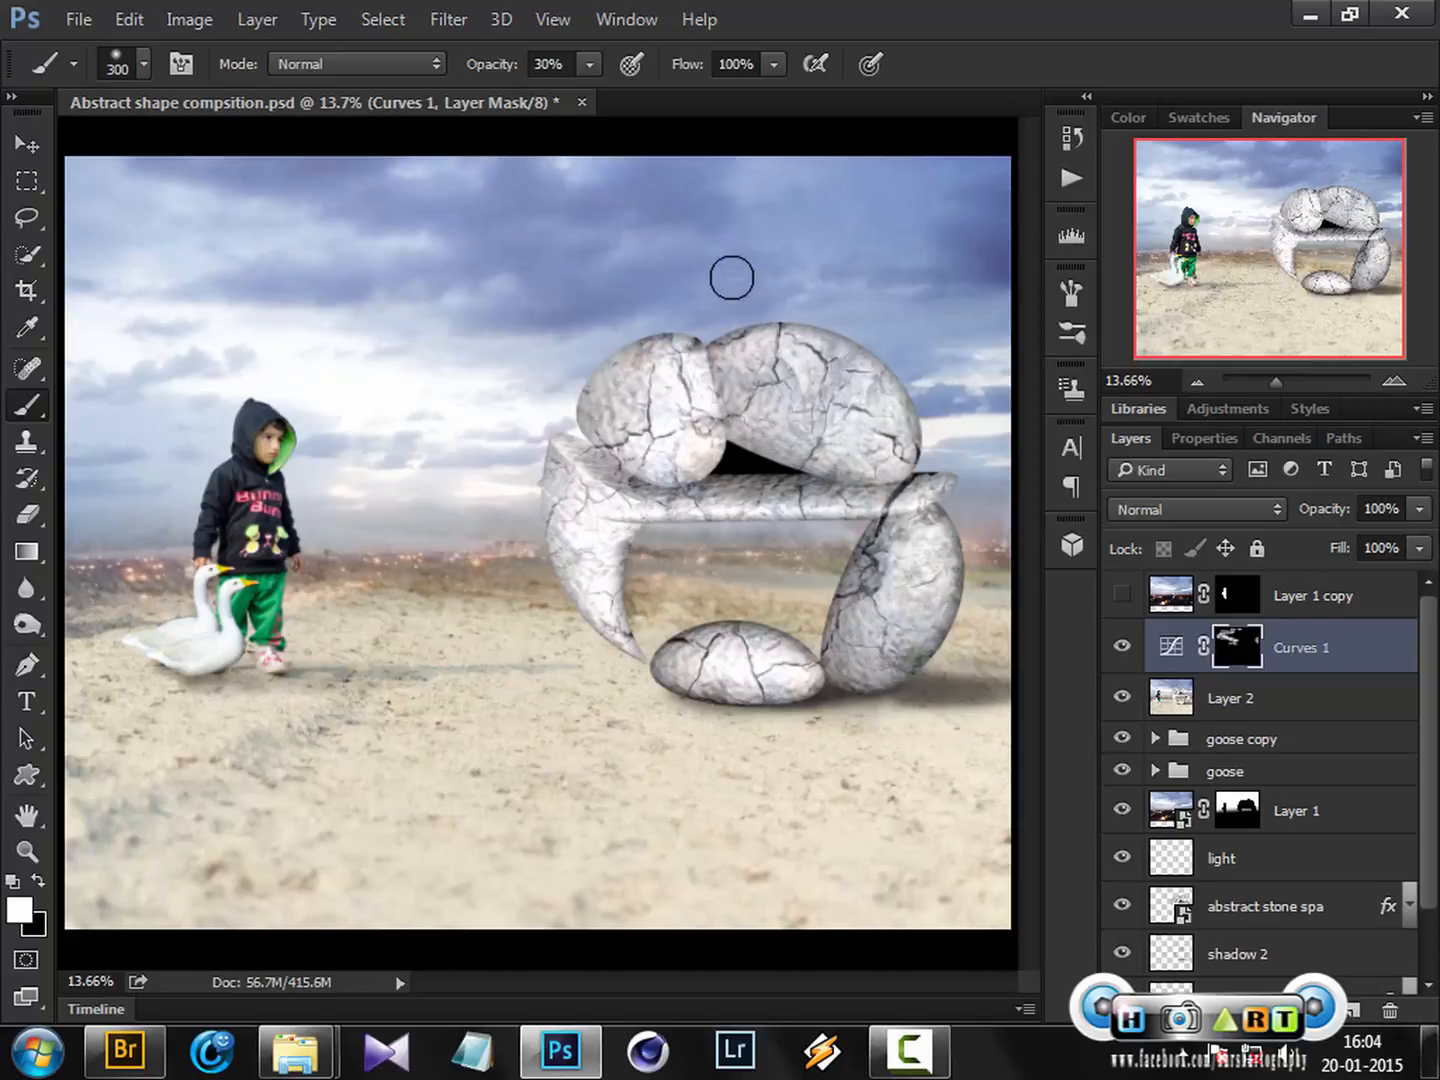
left_click_drag(782, 286, 843, 292)
mouse_move(611, 250)
left_mouse_down()
mouse_move(676, 239)
mouse_move(765, 177)
left_mouse_up()
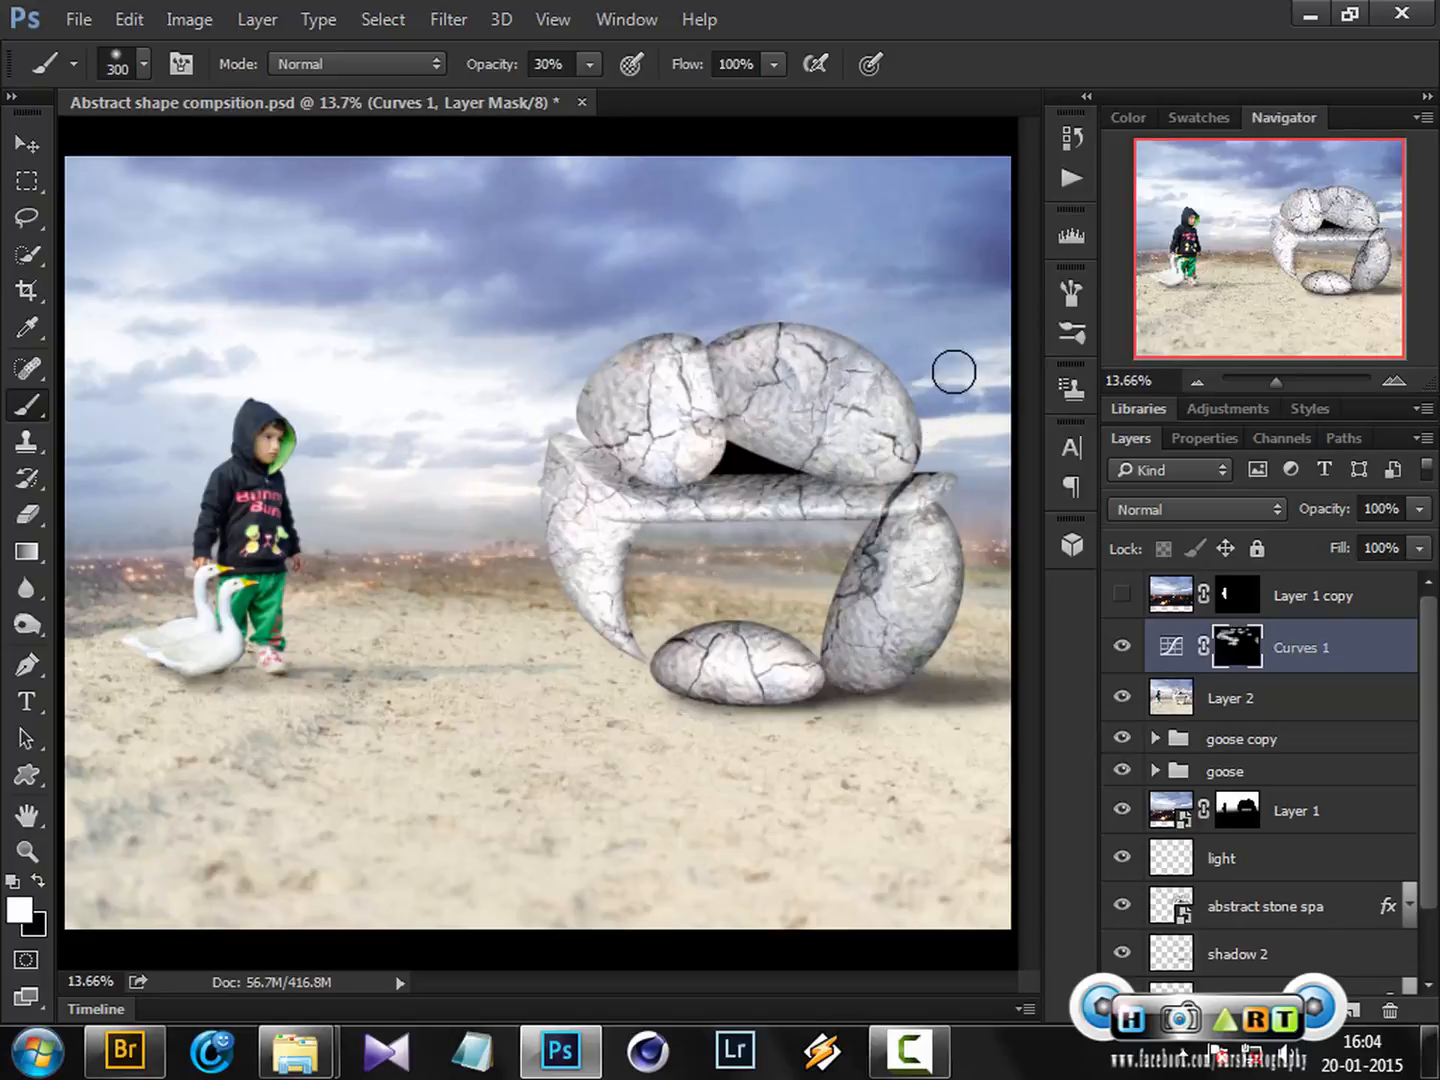
Step: Rename the Curves 1 adjustment layer as dodge
left_click(1170, 648)
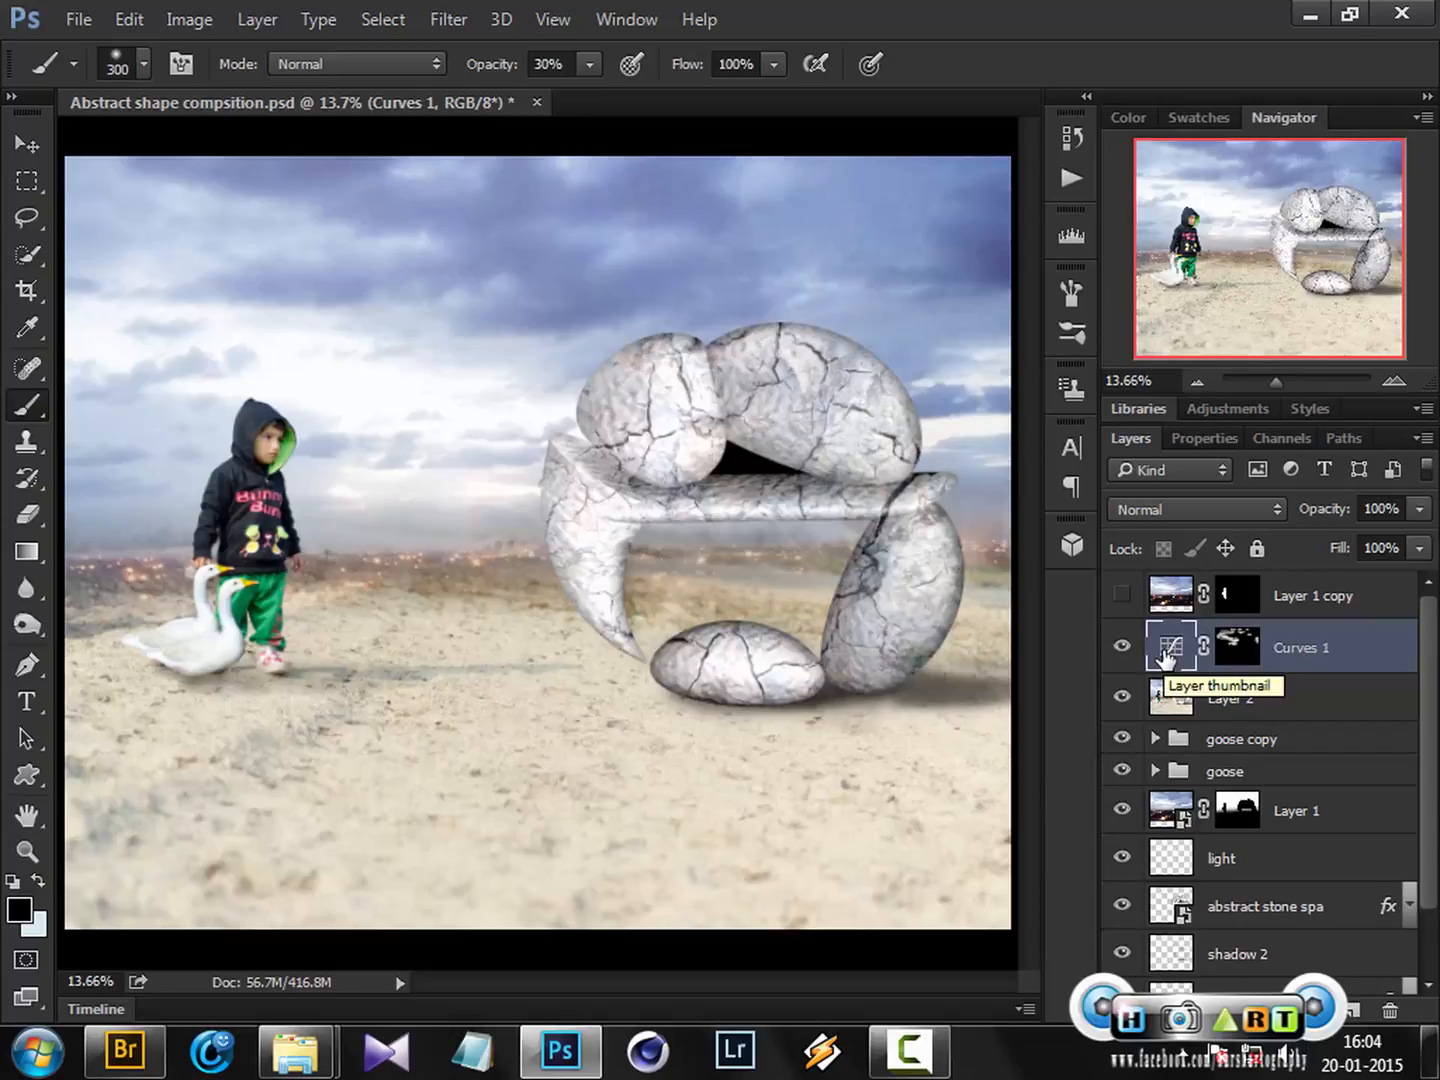
double_click(1311, 648)
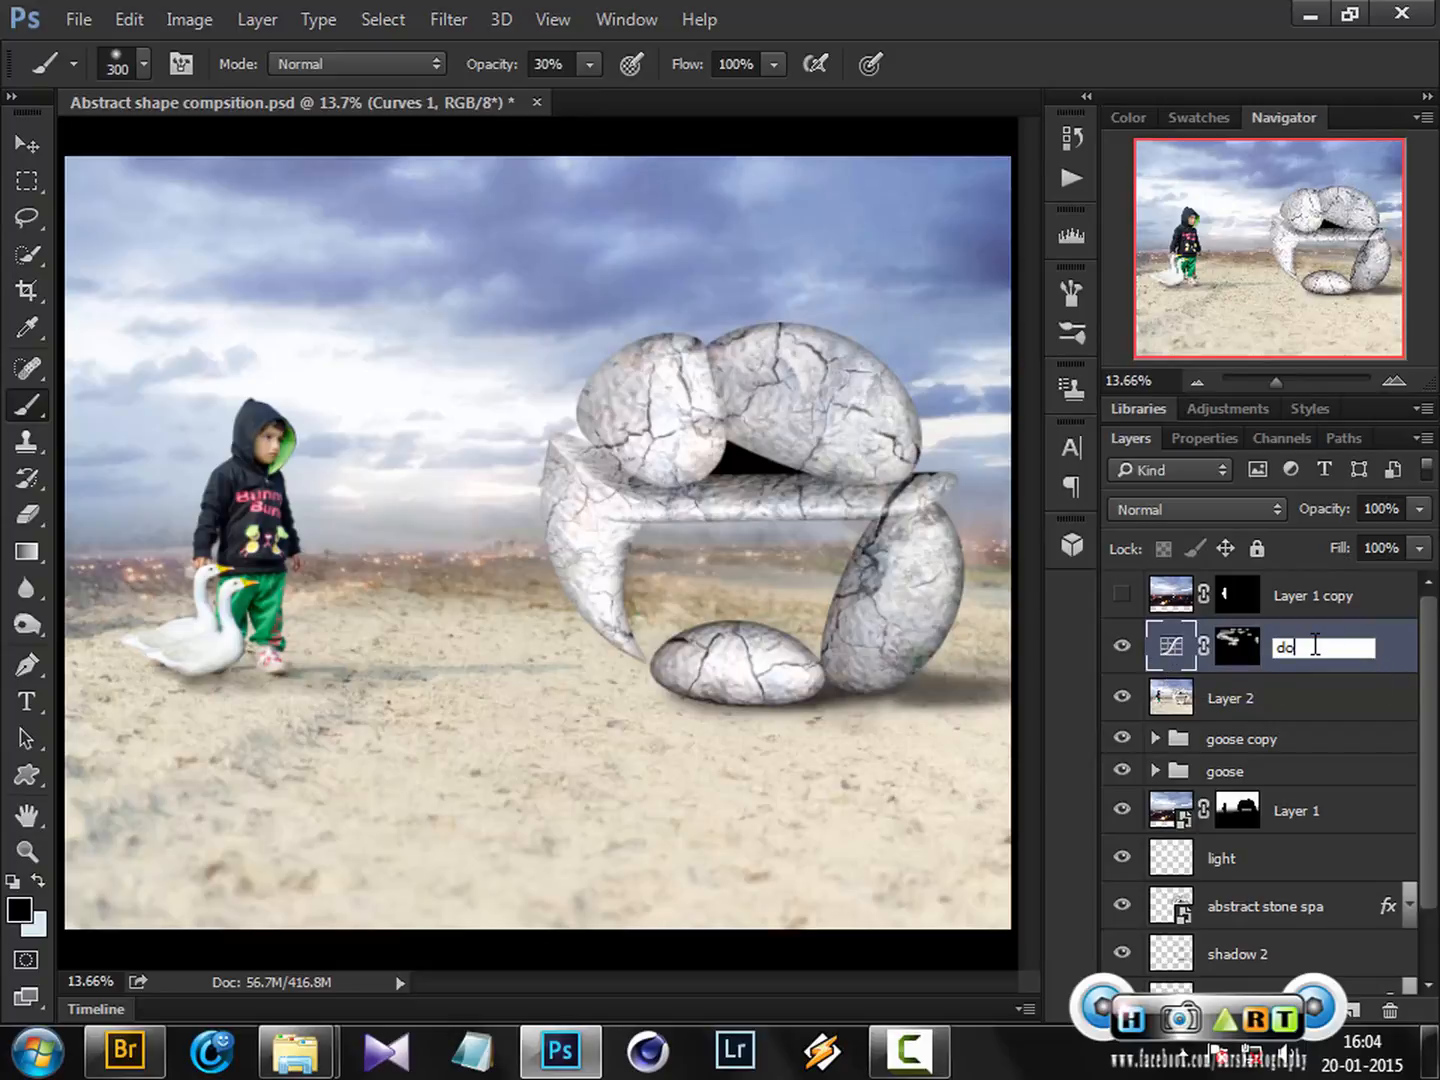
type("dodge")
key("Return")
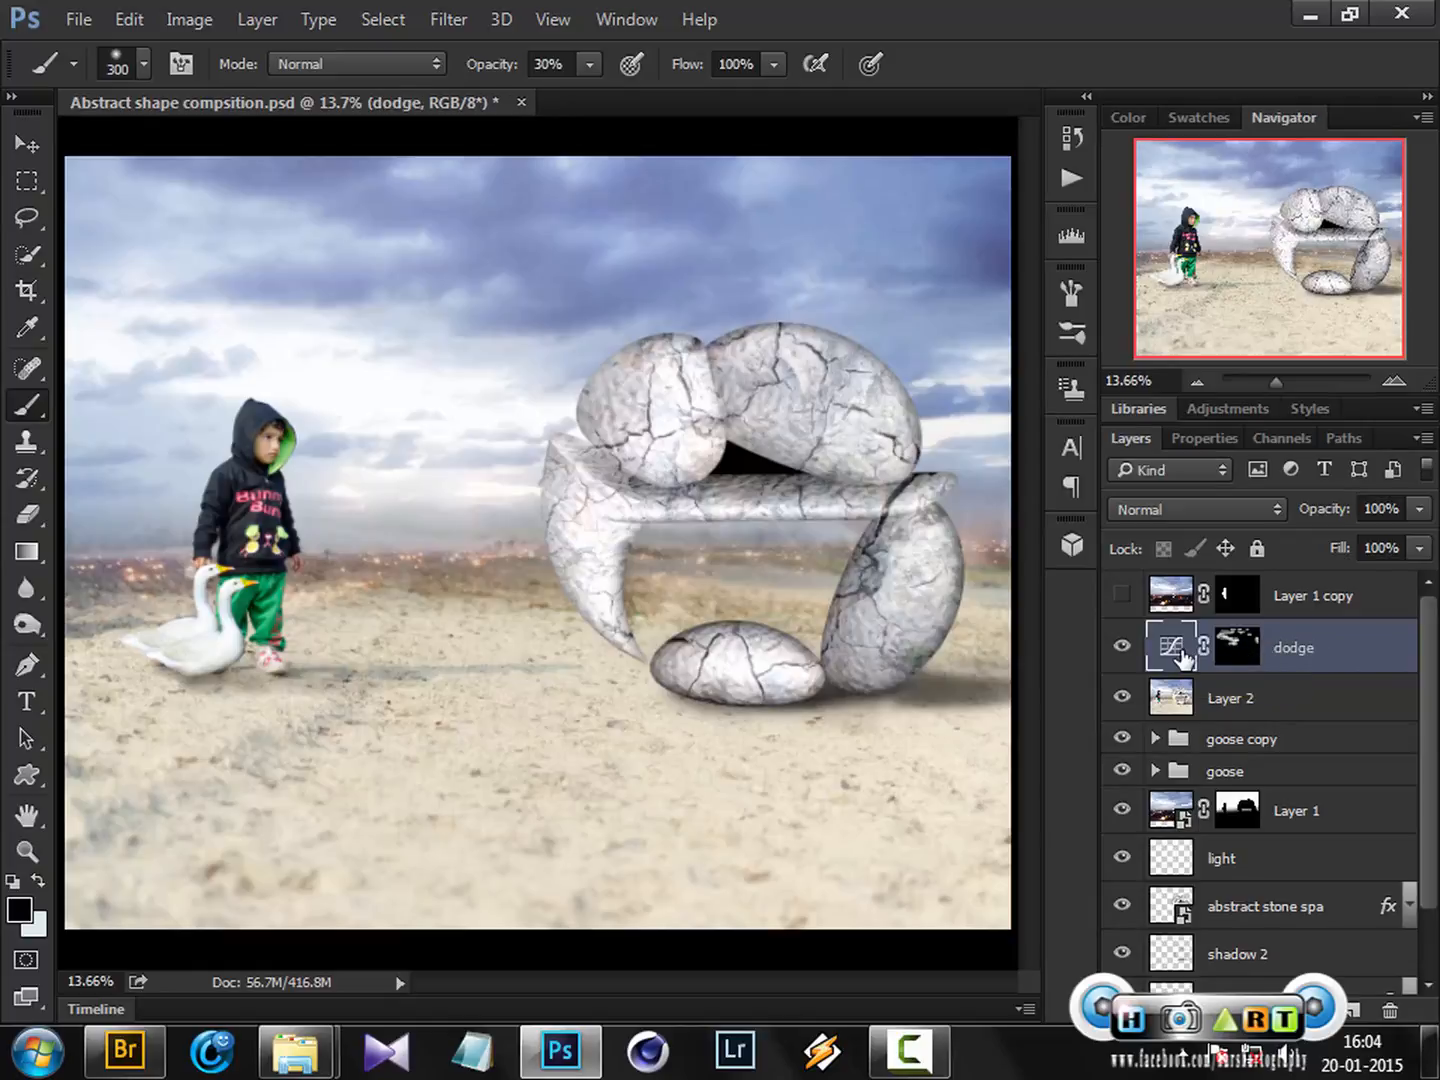
Step: Duplicate the dodge adjustment layer and name the copy burn
key("ctrl+j")
double_click(1328, 650)
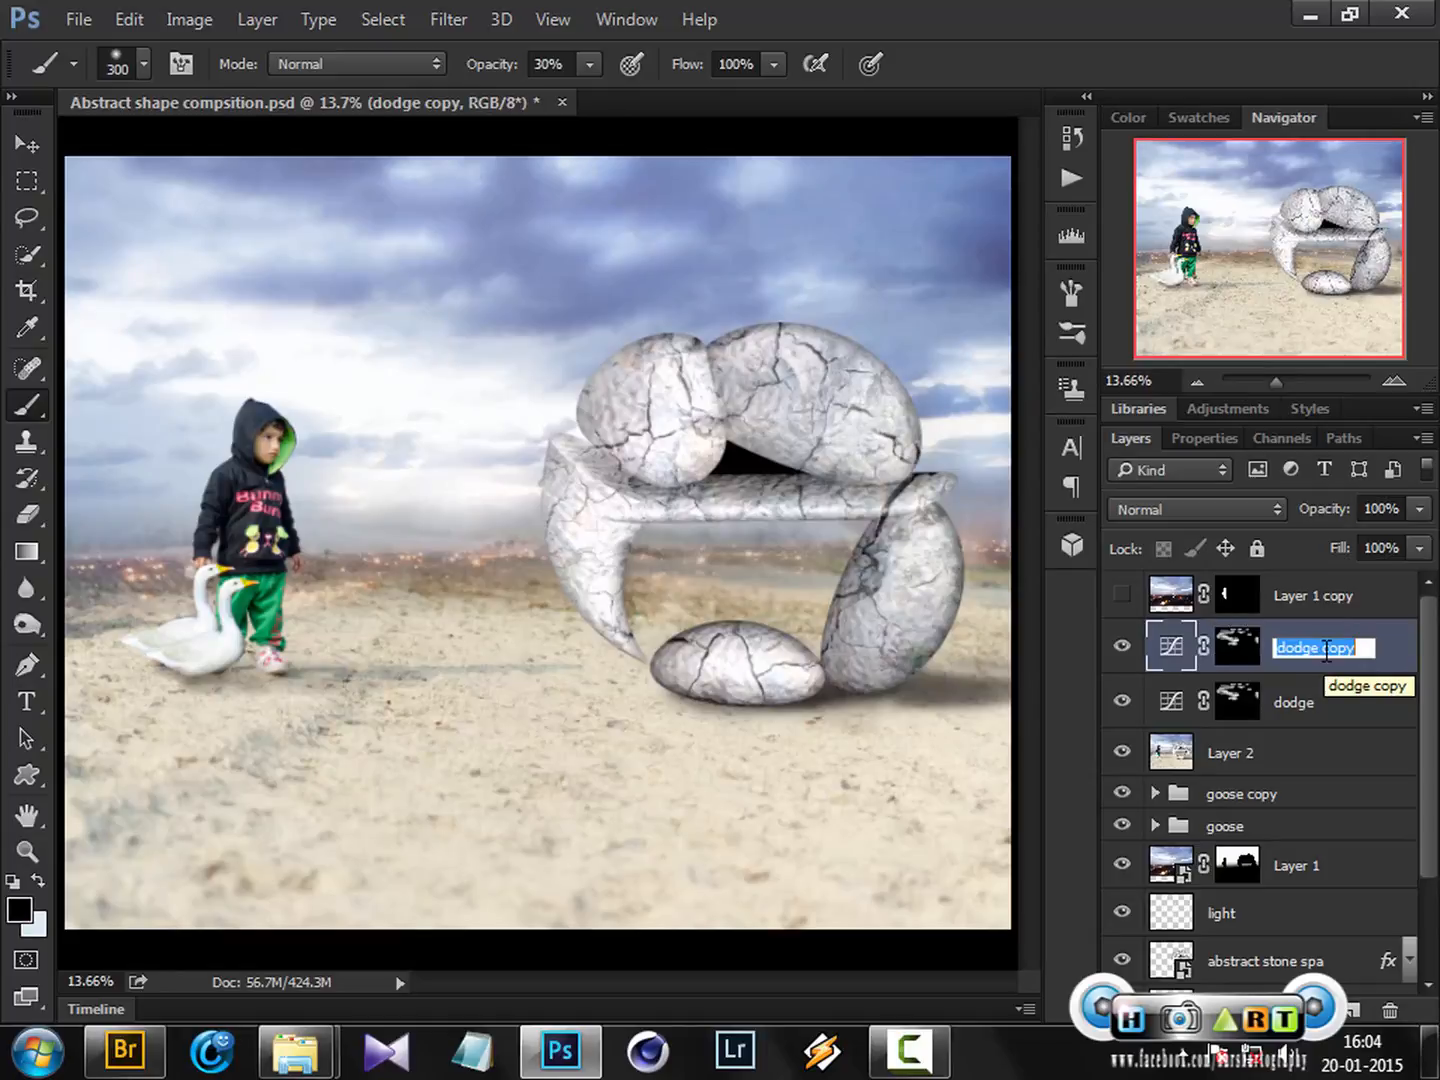
type("burn")
key("Return")
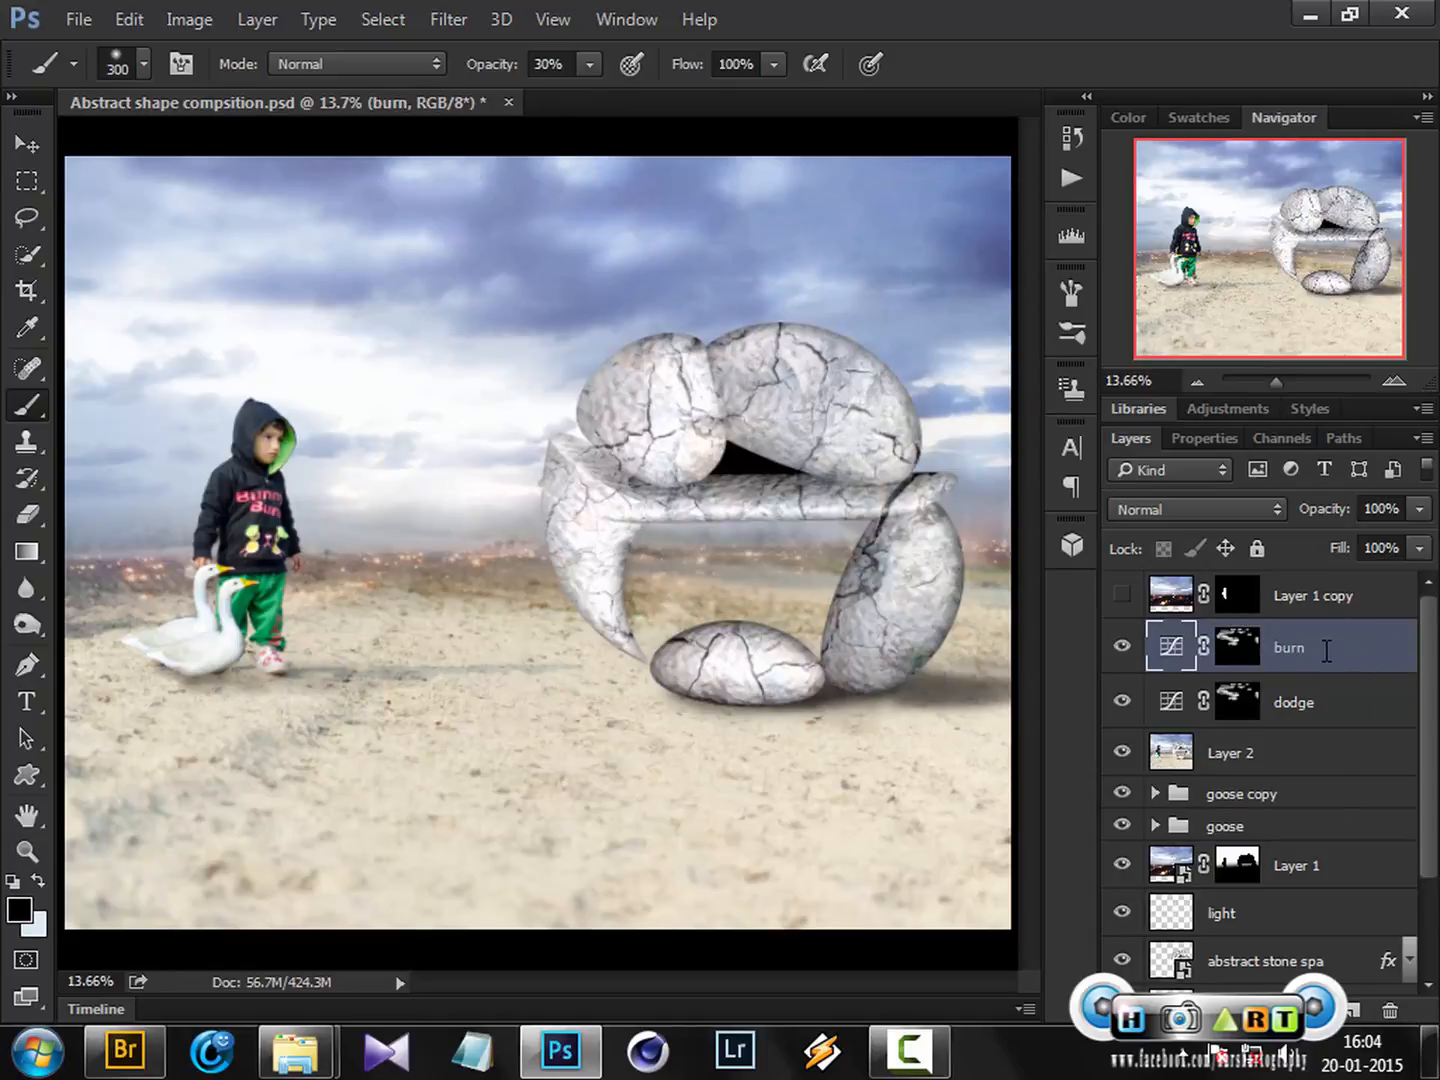
Step: Reshape the burn layer's curve to darken, with points at input 213, output 180 and input 122, output 70
left_click(1259, 650)
key("x")
left_click(1166, 646)
left_click(1192, 436)
left_click_drag(1259, 714, 1268, 732)
left_click_drag(1334, 618, 1356, 654)
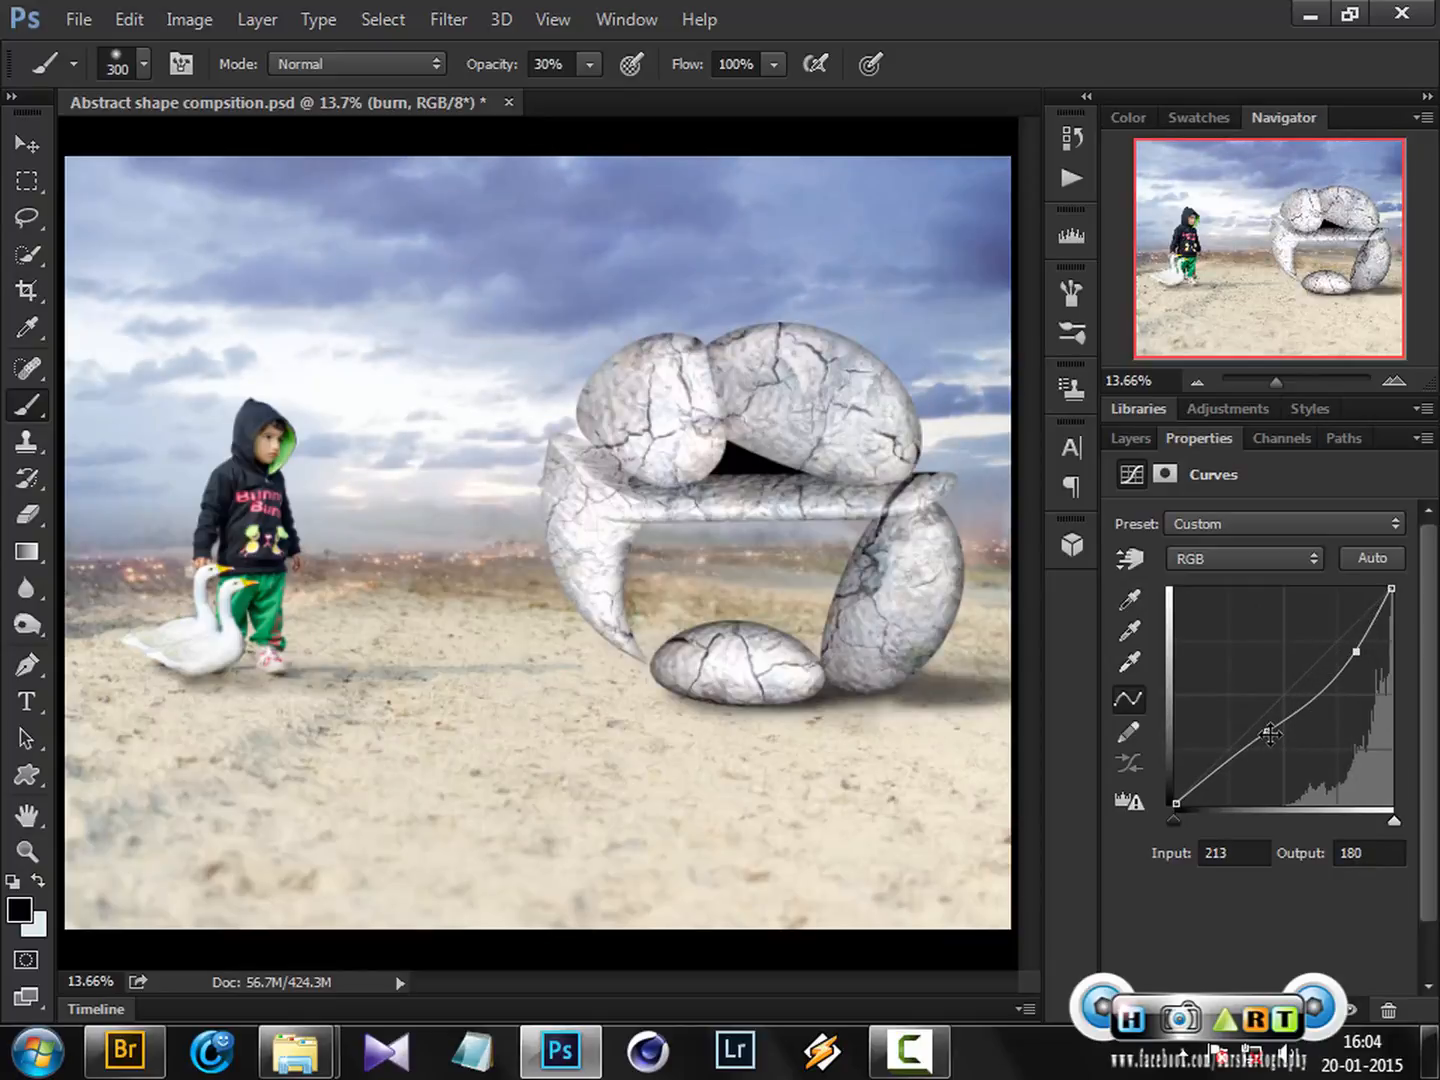
left_click_drag(1267, 734, 1279, 746)
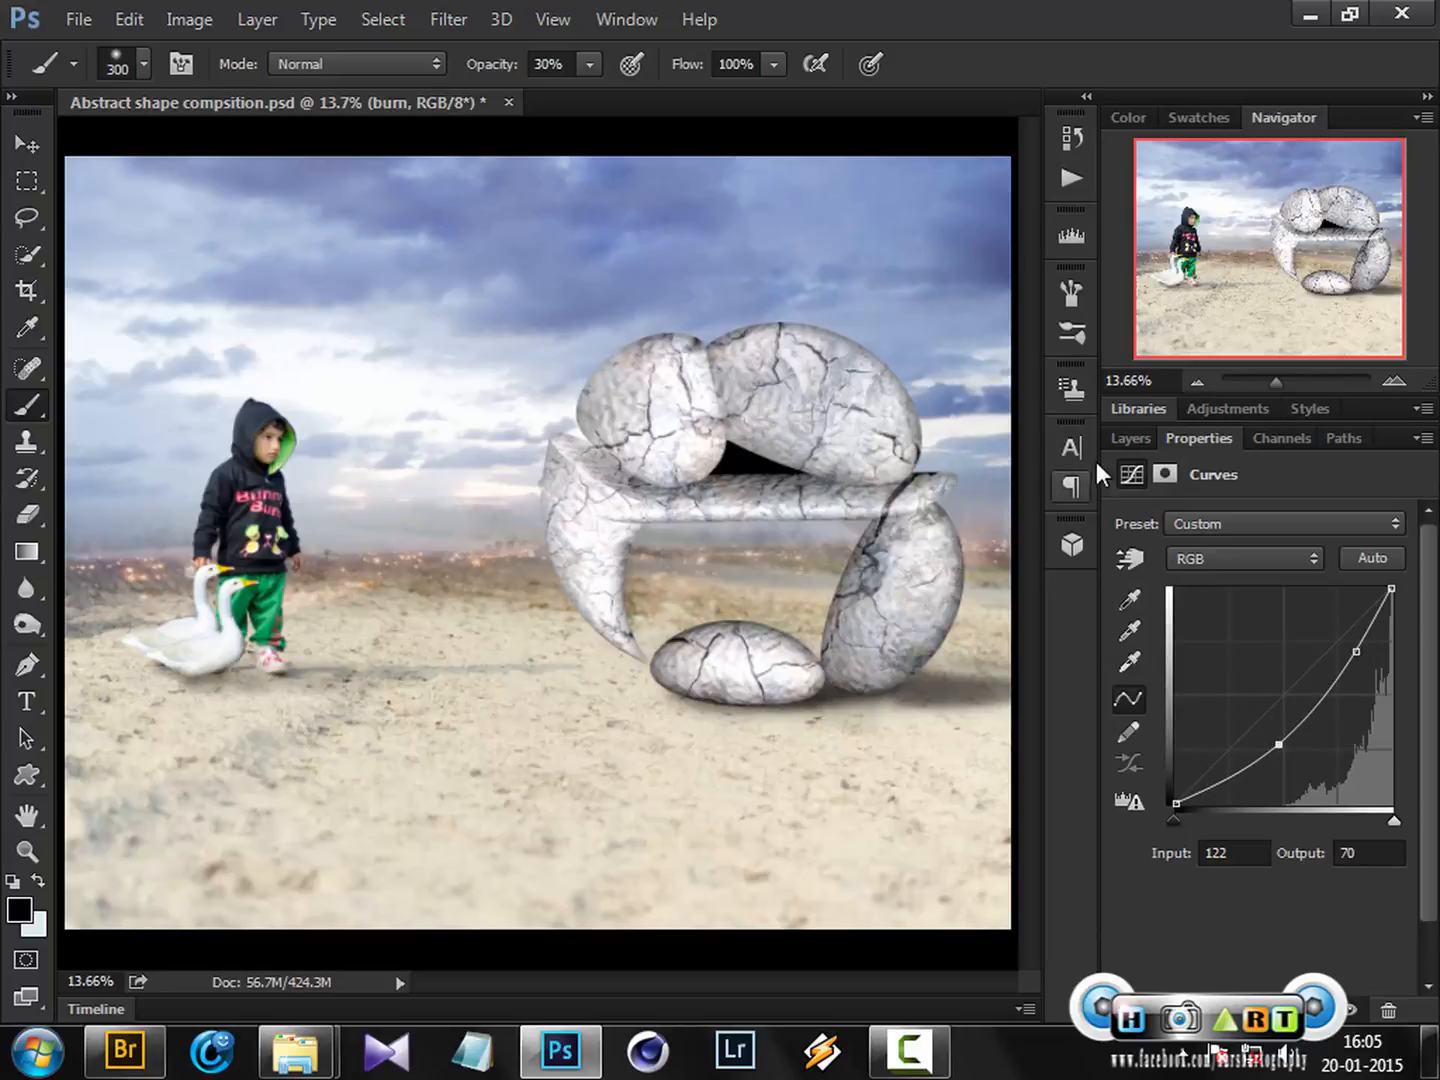
Step: Clear the copied strokes from the burn layer's mask by filling it with white and inverting it to black
left_click(1131, 437)
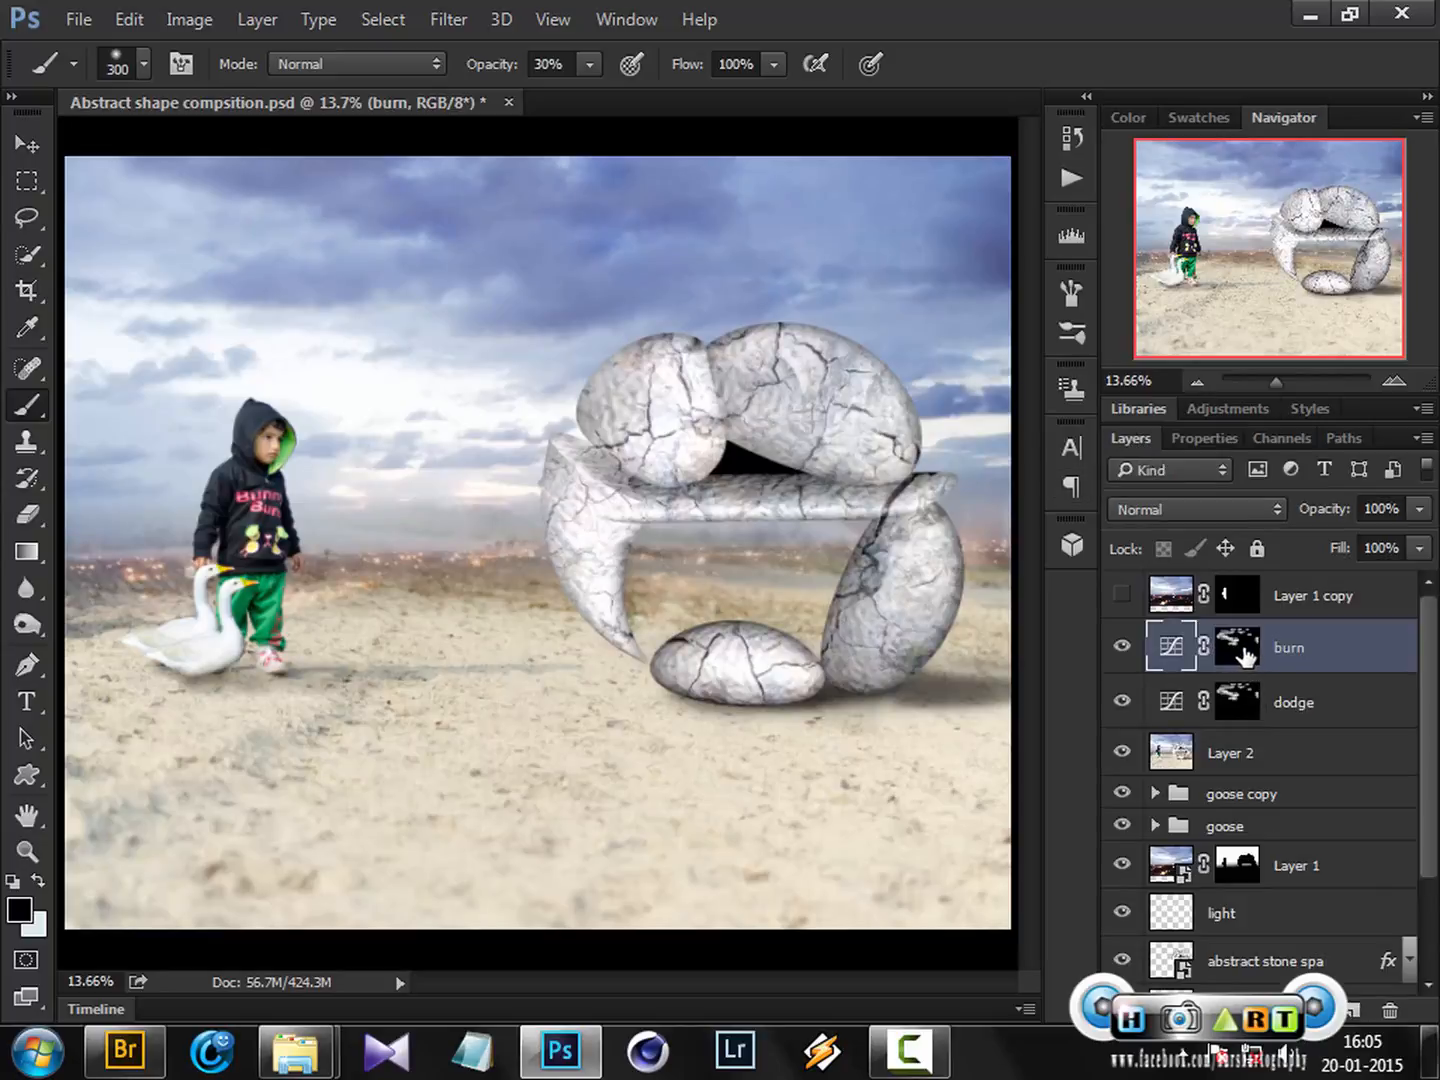
left_click(1240, 648)
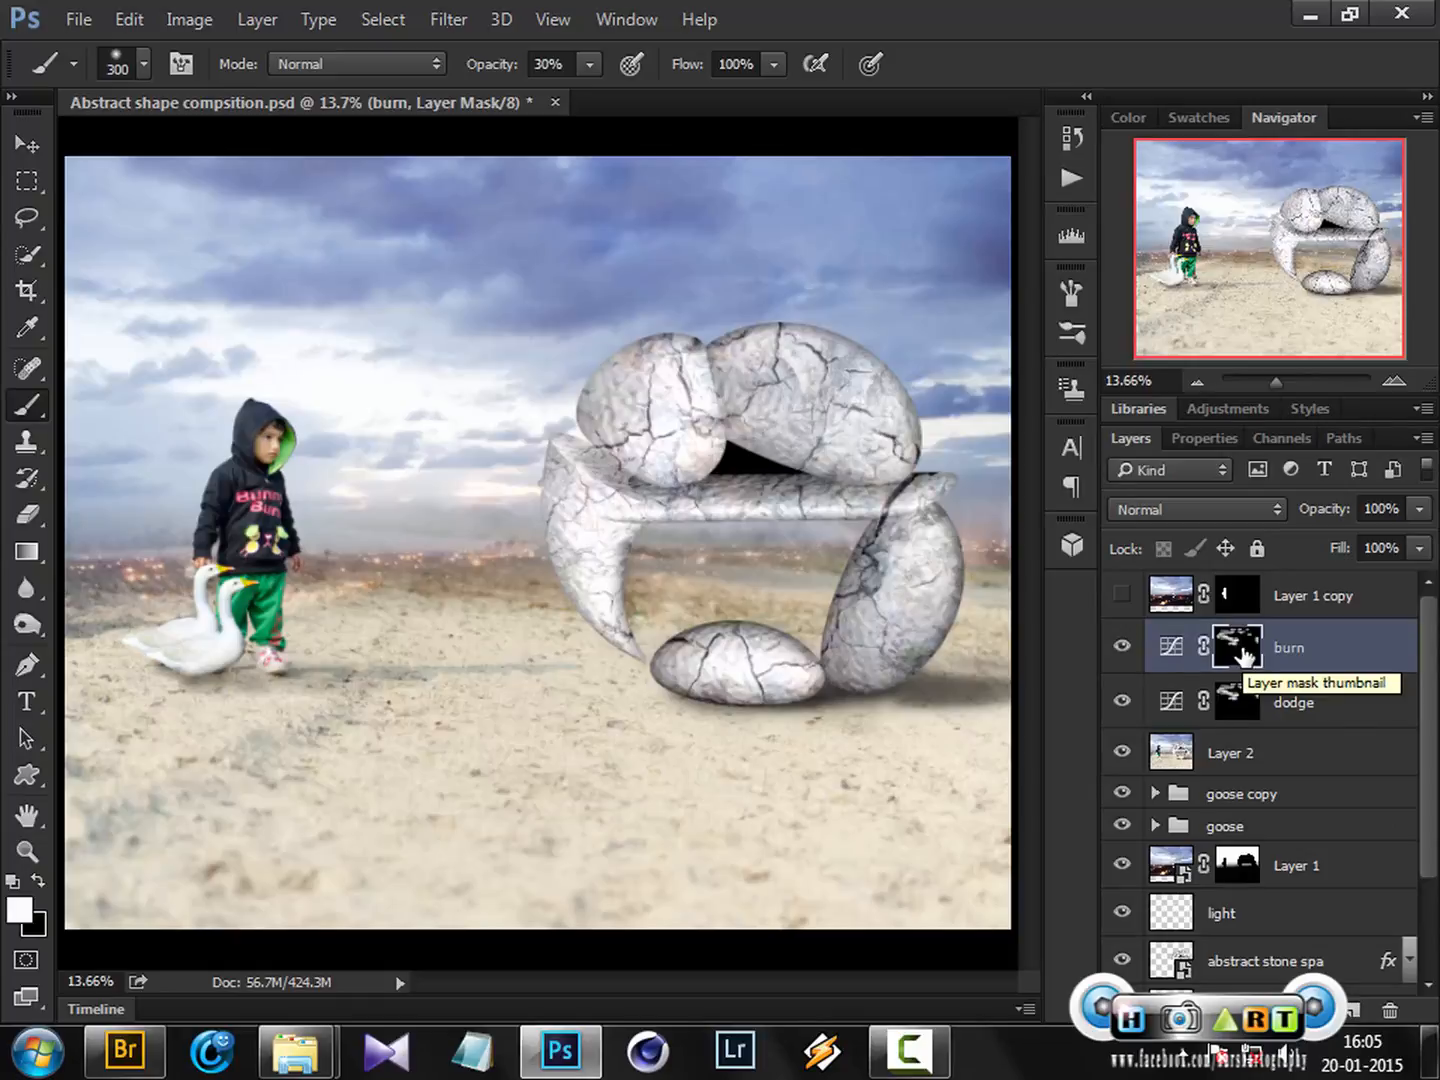
key("alt+BackSpace")
key("ctrl+i")
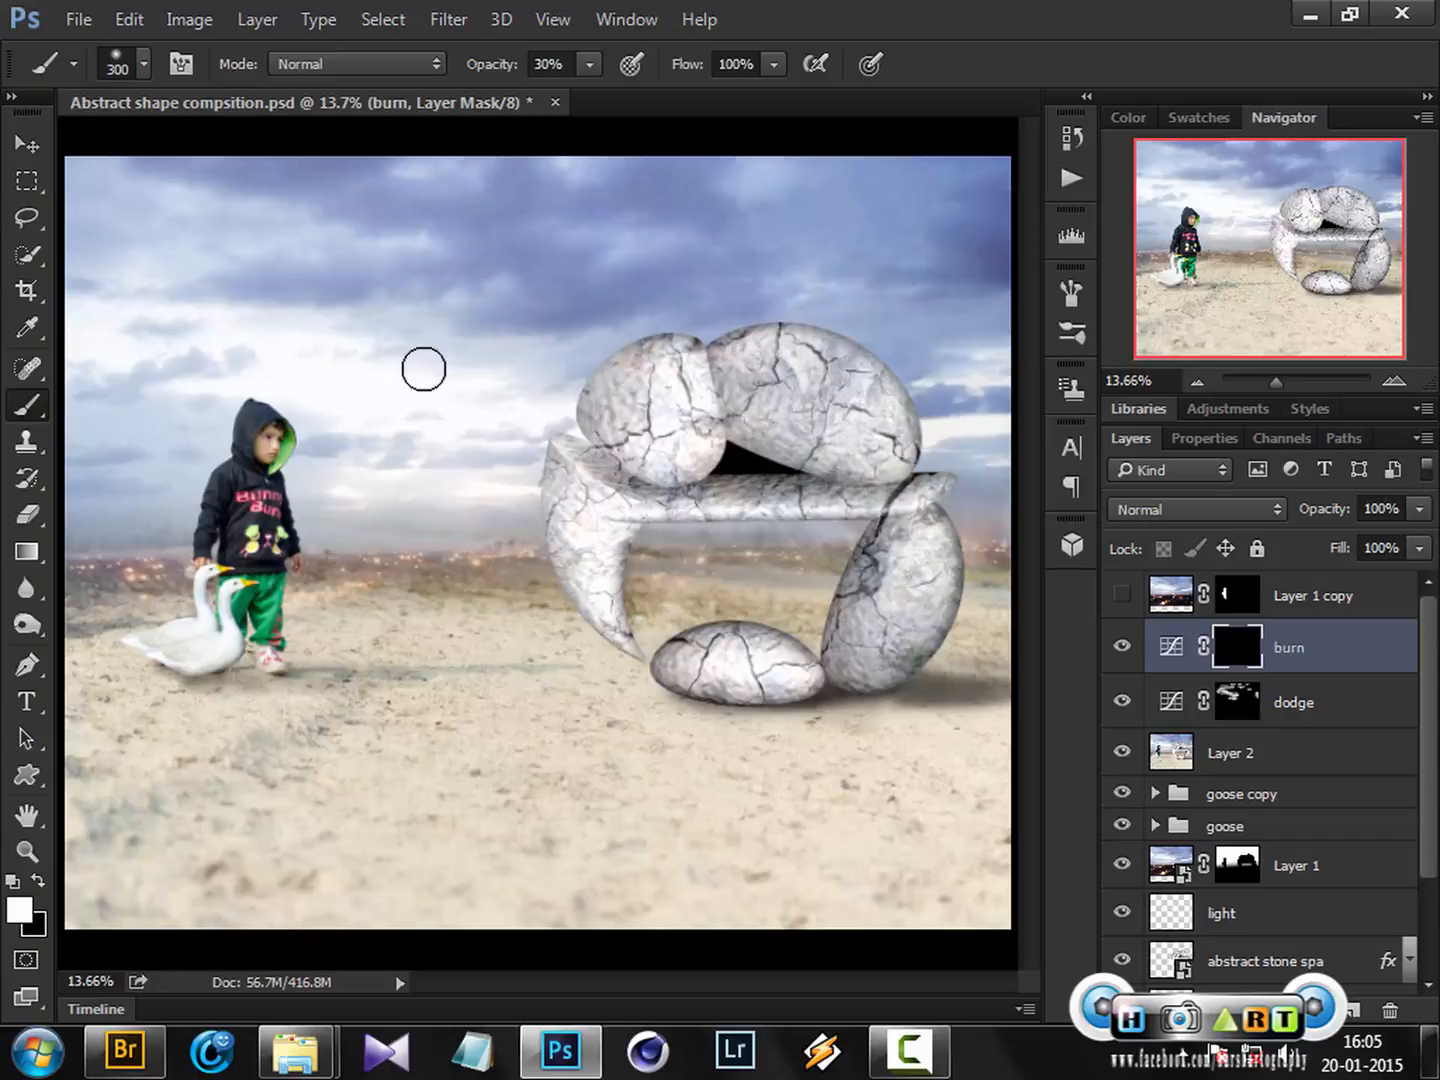
Step: Paint white at 30% opacity on the burn mask over the dark clouds and the ground shadow beside the child
mouse_move(309, 280)
left_mouse_down()
mouse_move(267, 286)
mouse_move(320, 285)
mouse_move(240, 286)
mouse_move(335, 251)
mouse_move(309, 215)
mouse_move(325, 160)
mouse_move(571, 202)
mouse_move(483, 248)
mouse_move(464, 299)
mouse_move(595, 281)
left_mouse_up()
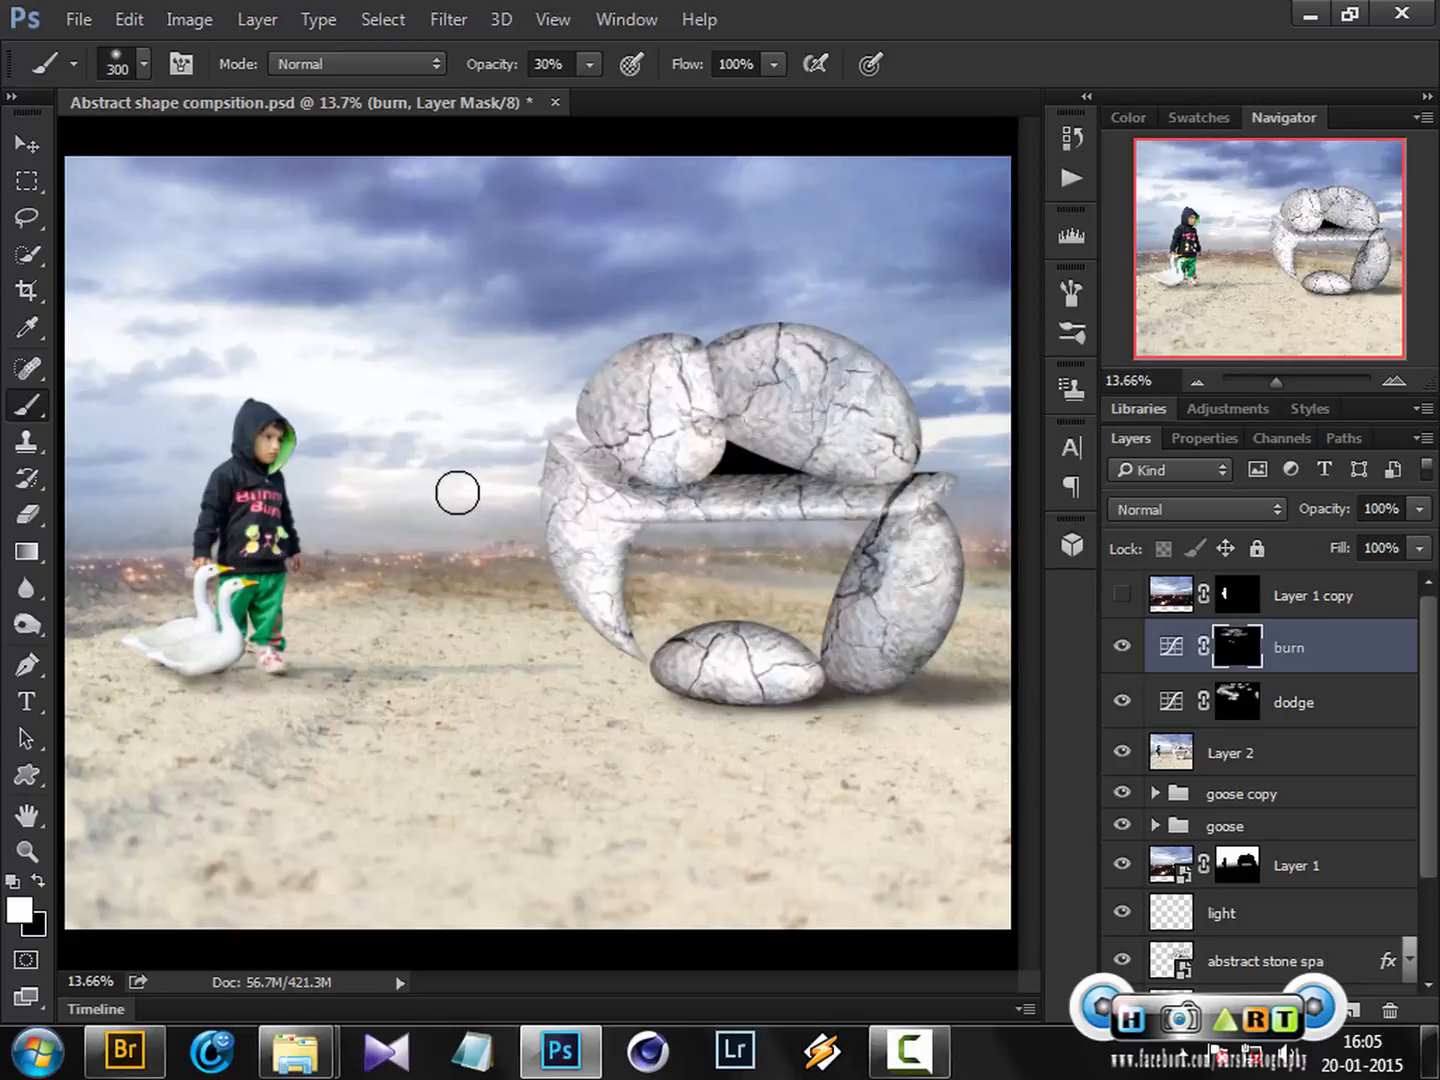
left_click_drag(292, 681, 575, 671)
left_click_drag(276, 682, 213, 684)
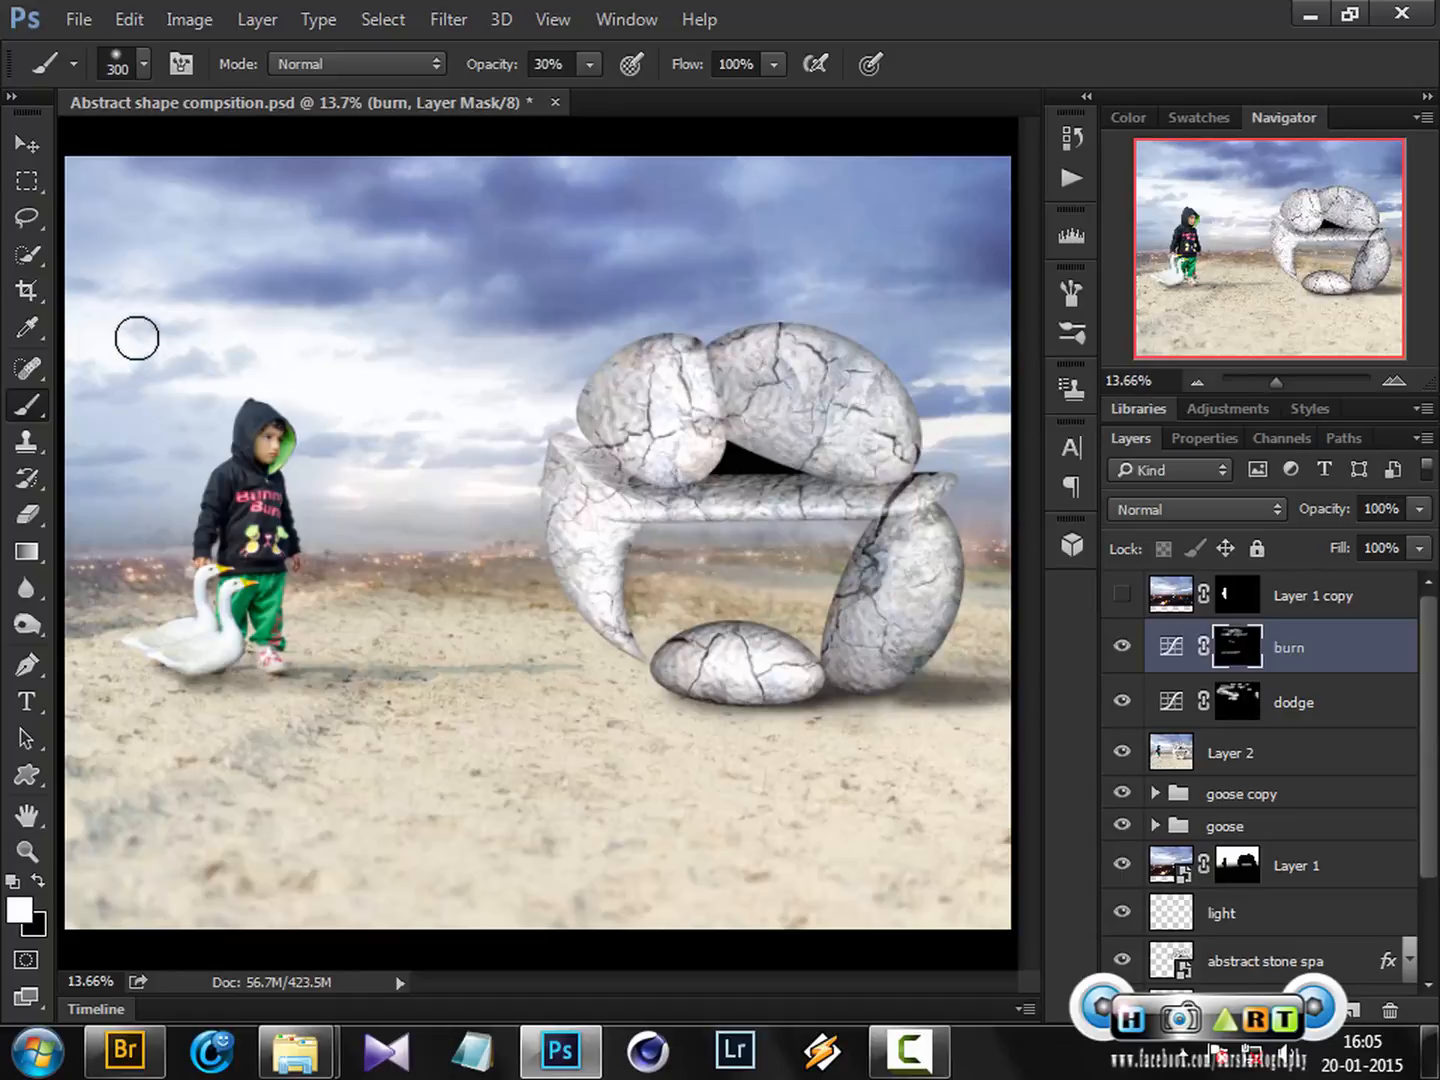
Step: Burn the sky beside the child, the sculpture's horizontal slab and the sand more subtly with the brush at 10% opacity
key("1")
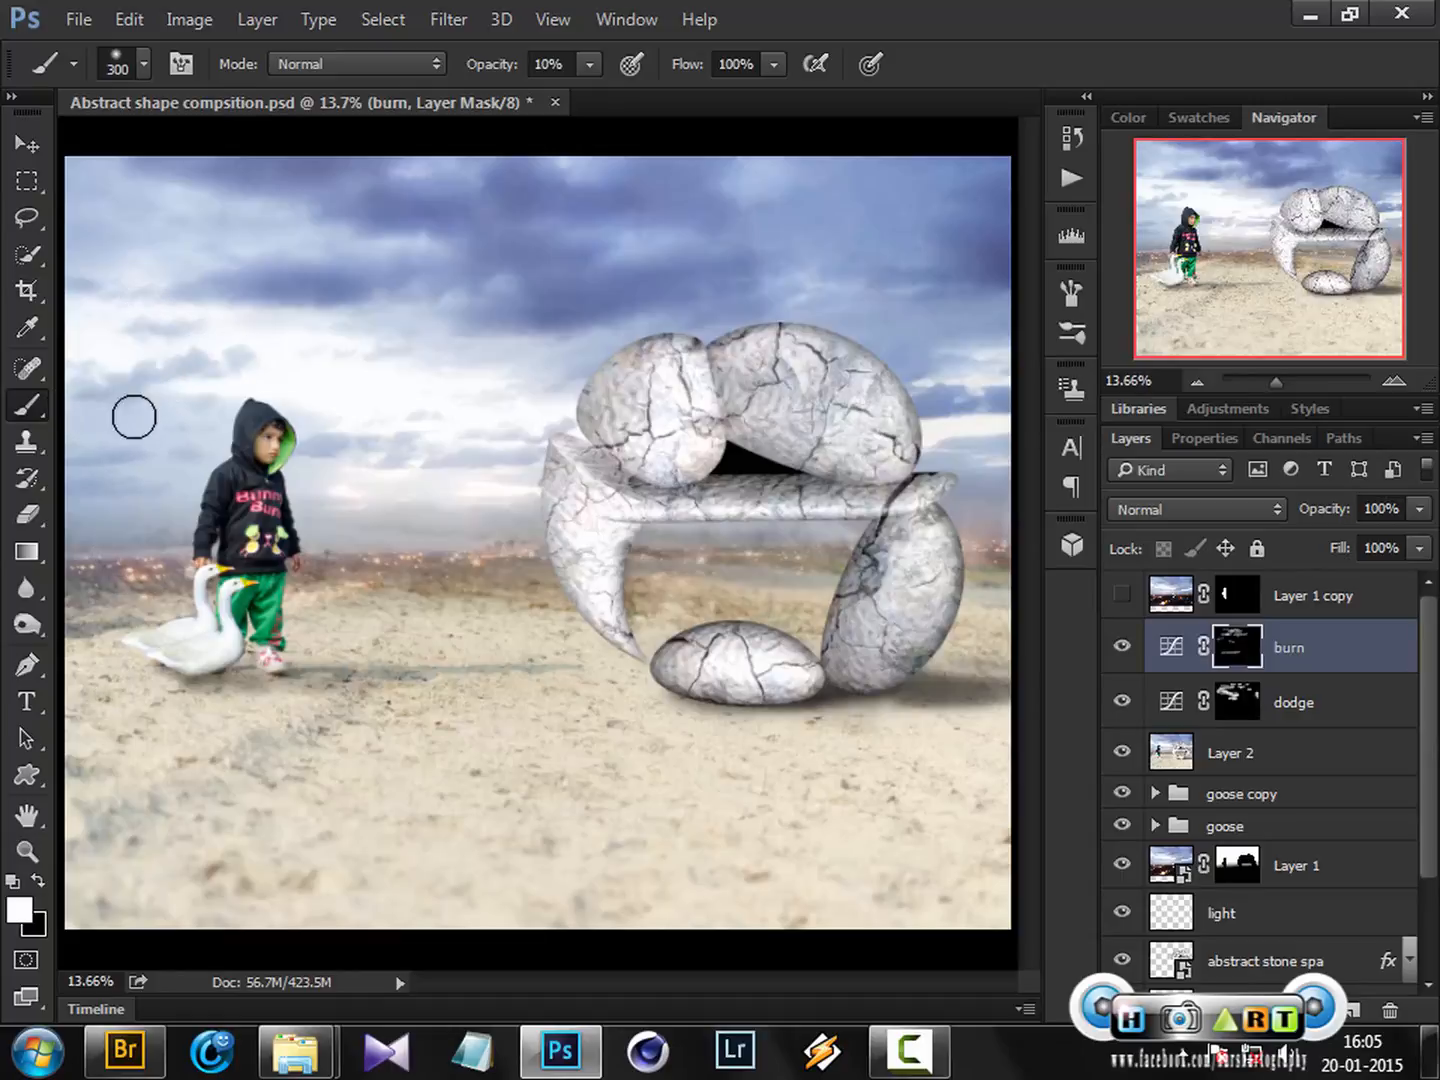
mouse_move(200, 428)
left_mouse_down()
mouse_move(86, 466)
mouse_move(124, 509)
left_mouse_up()
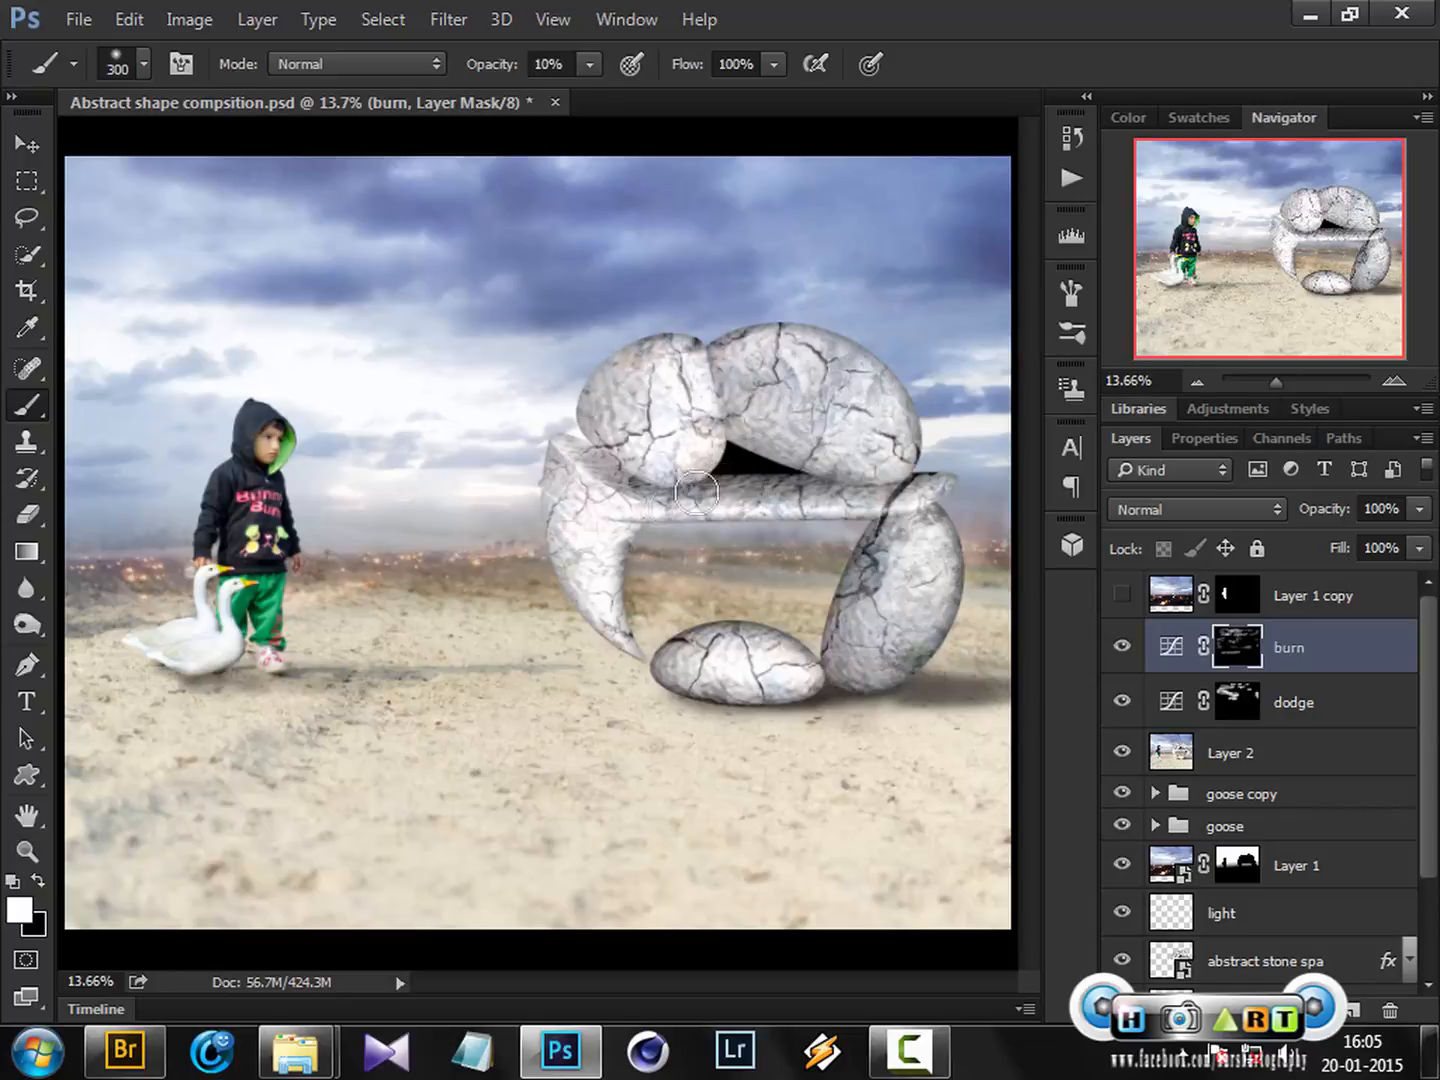
left_click_drag(698, 492, 761, 517)
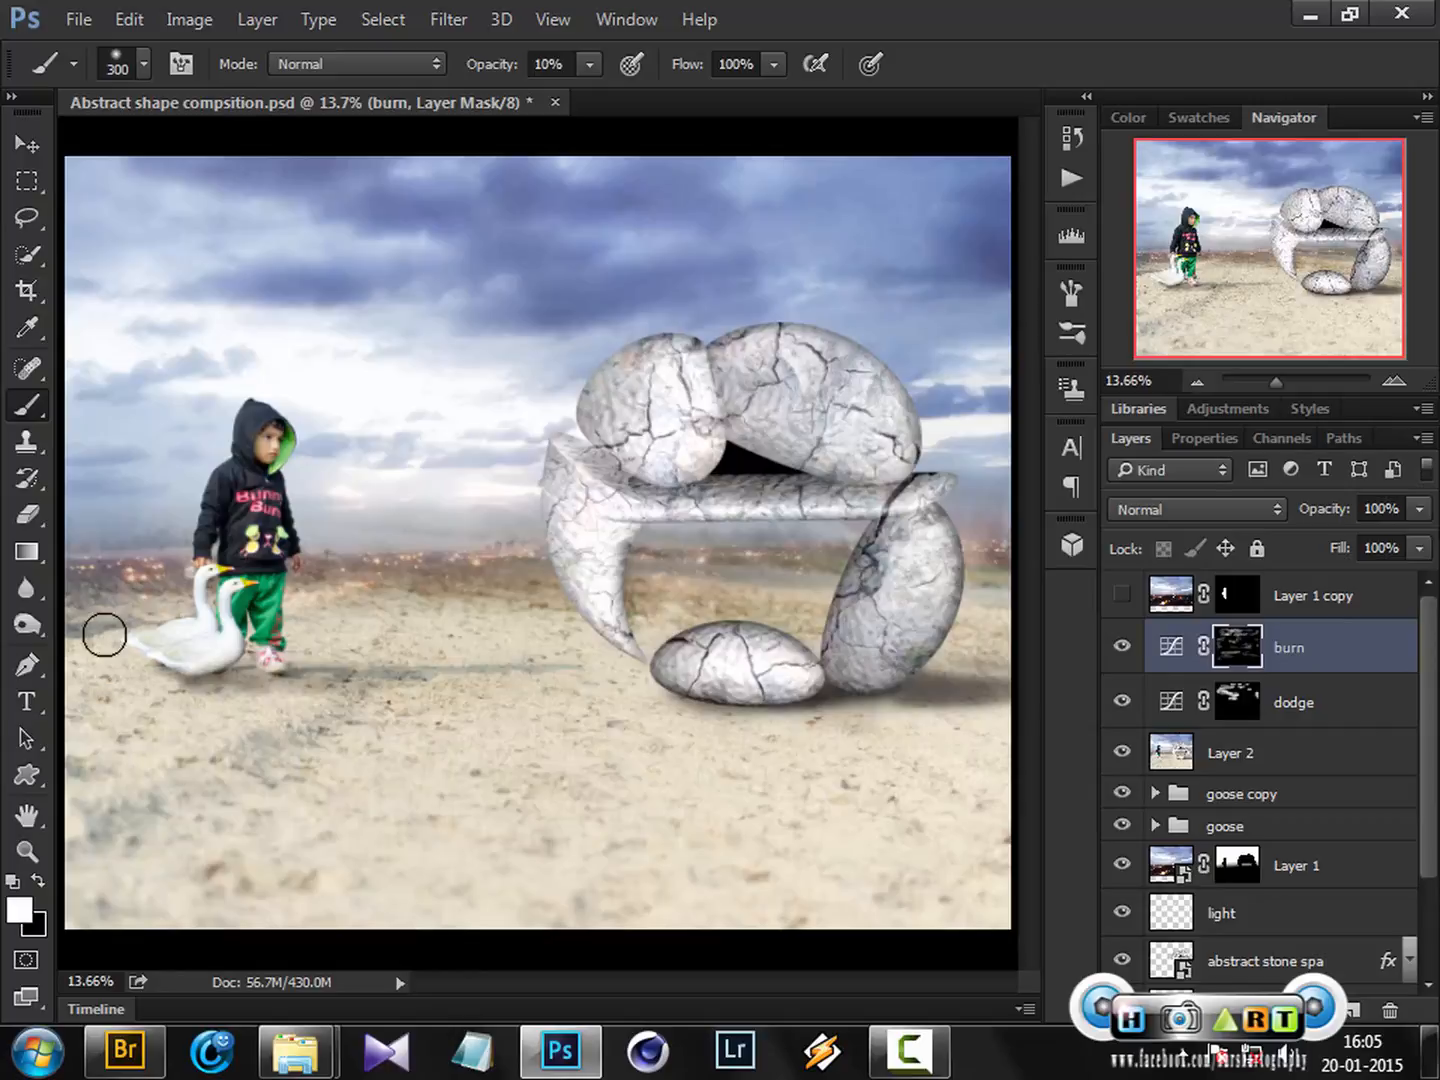
mouse_move(104, 635)
left_mouse_down()
mouse_move(122, 595)
mouse_move(181, 682)
mouse_move(355, 684)
mouse_move(530, 666)
left_mouse_up()
left_click_drag(410, 590, 512, 604)
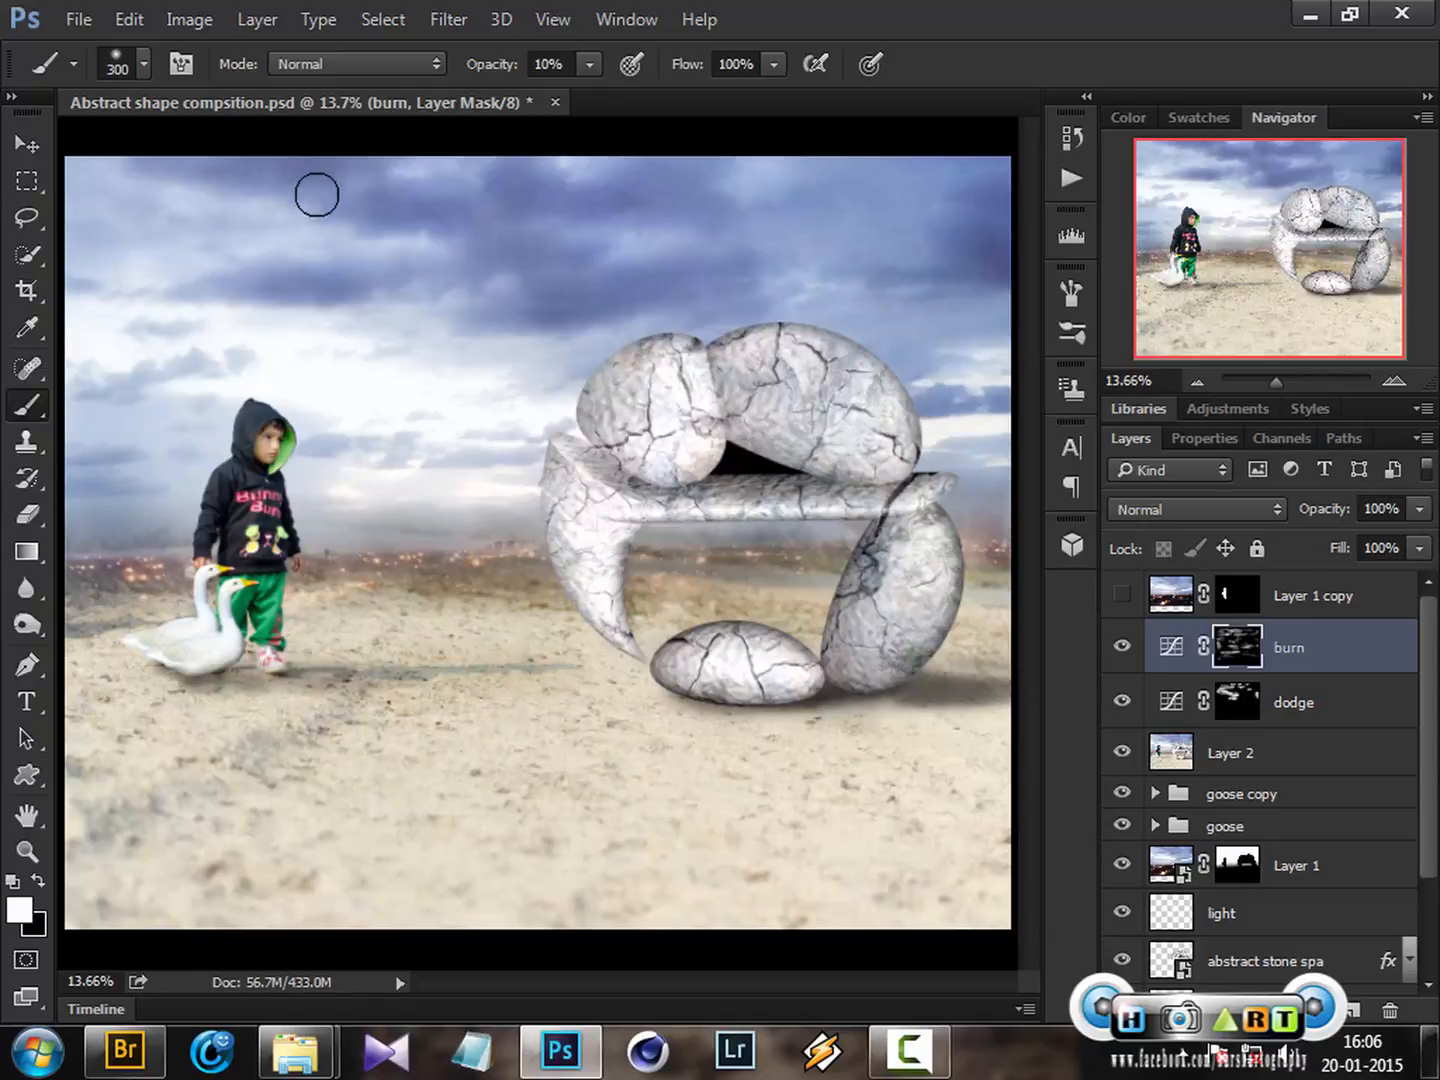
Step: Compare the composite with the burn layer hidden and shown
left_click(1121, 649)
left_click(1122, 649)
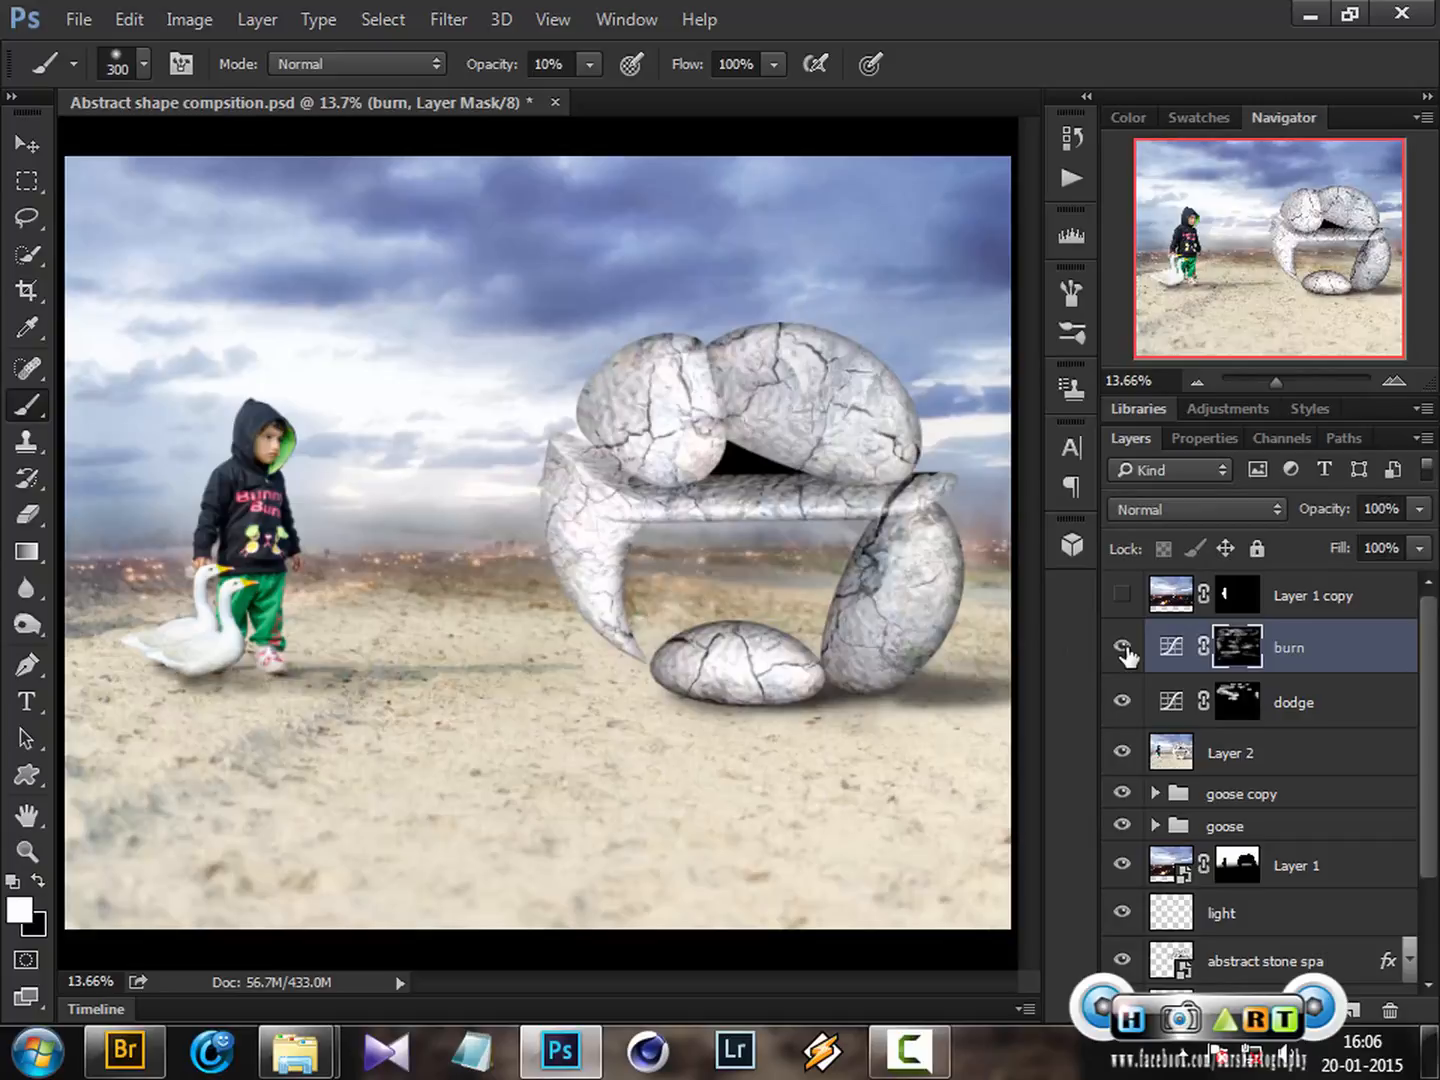
left_click(1122, 649)
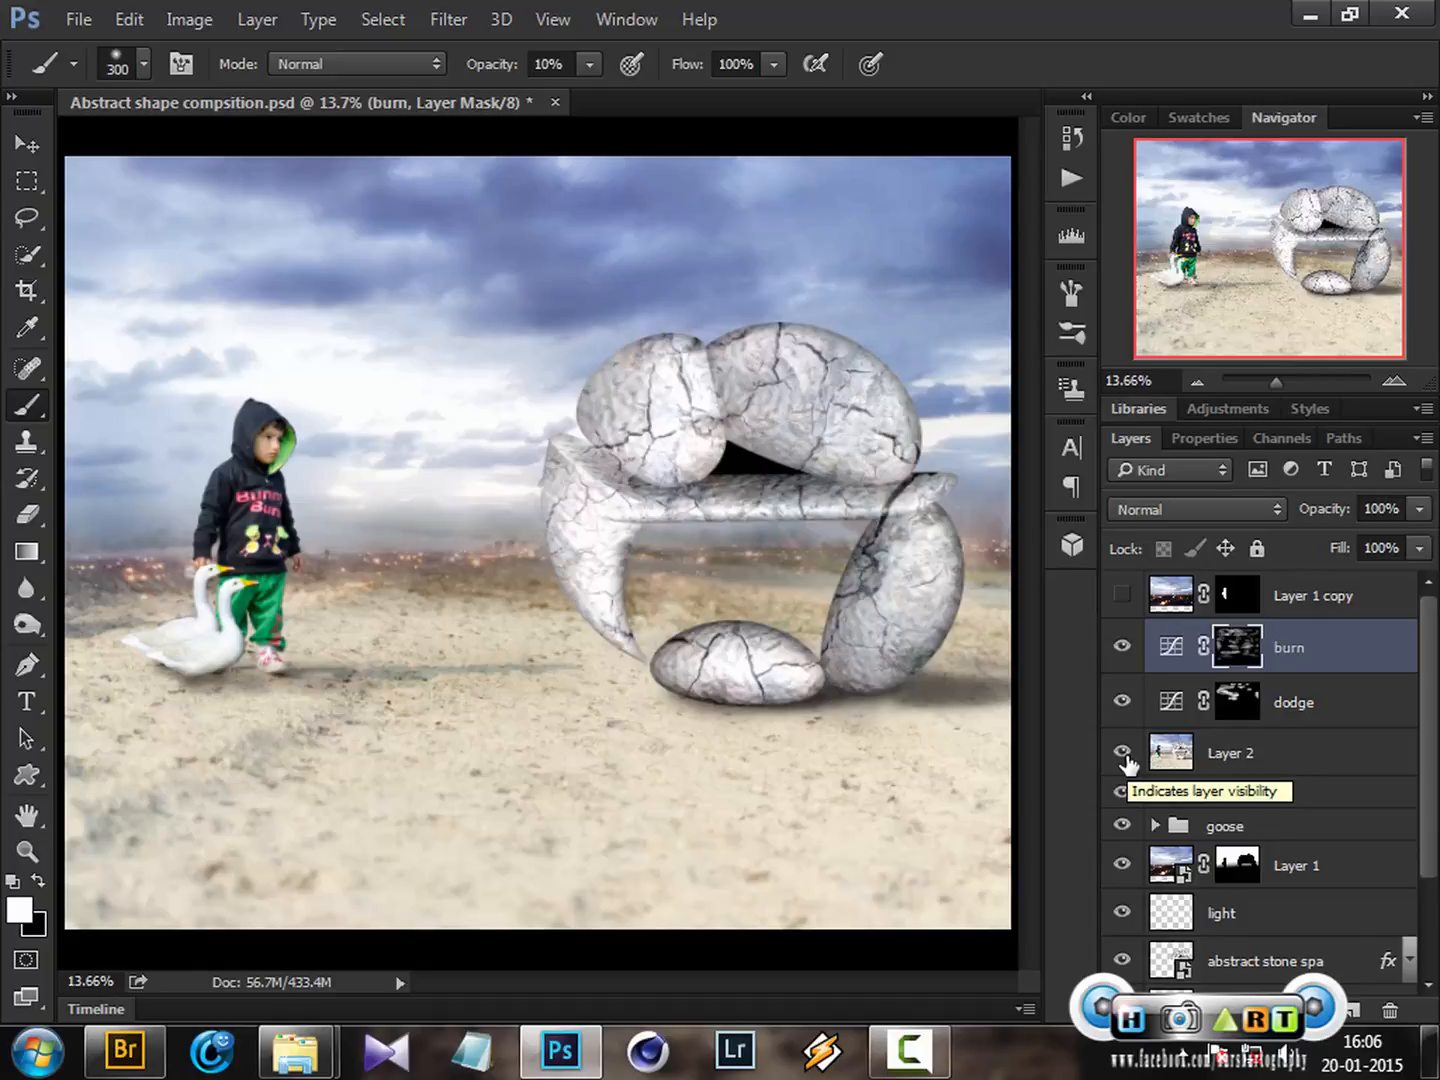
Step: Hide the stamped Layer 2 and make the mask of the skyline layer, Layer 1, active for editing
left_click(1121, 751)
left_click(1173, 761)
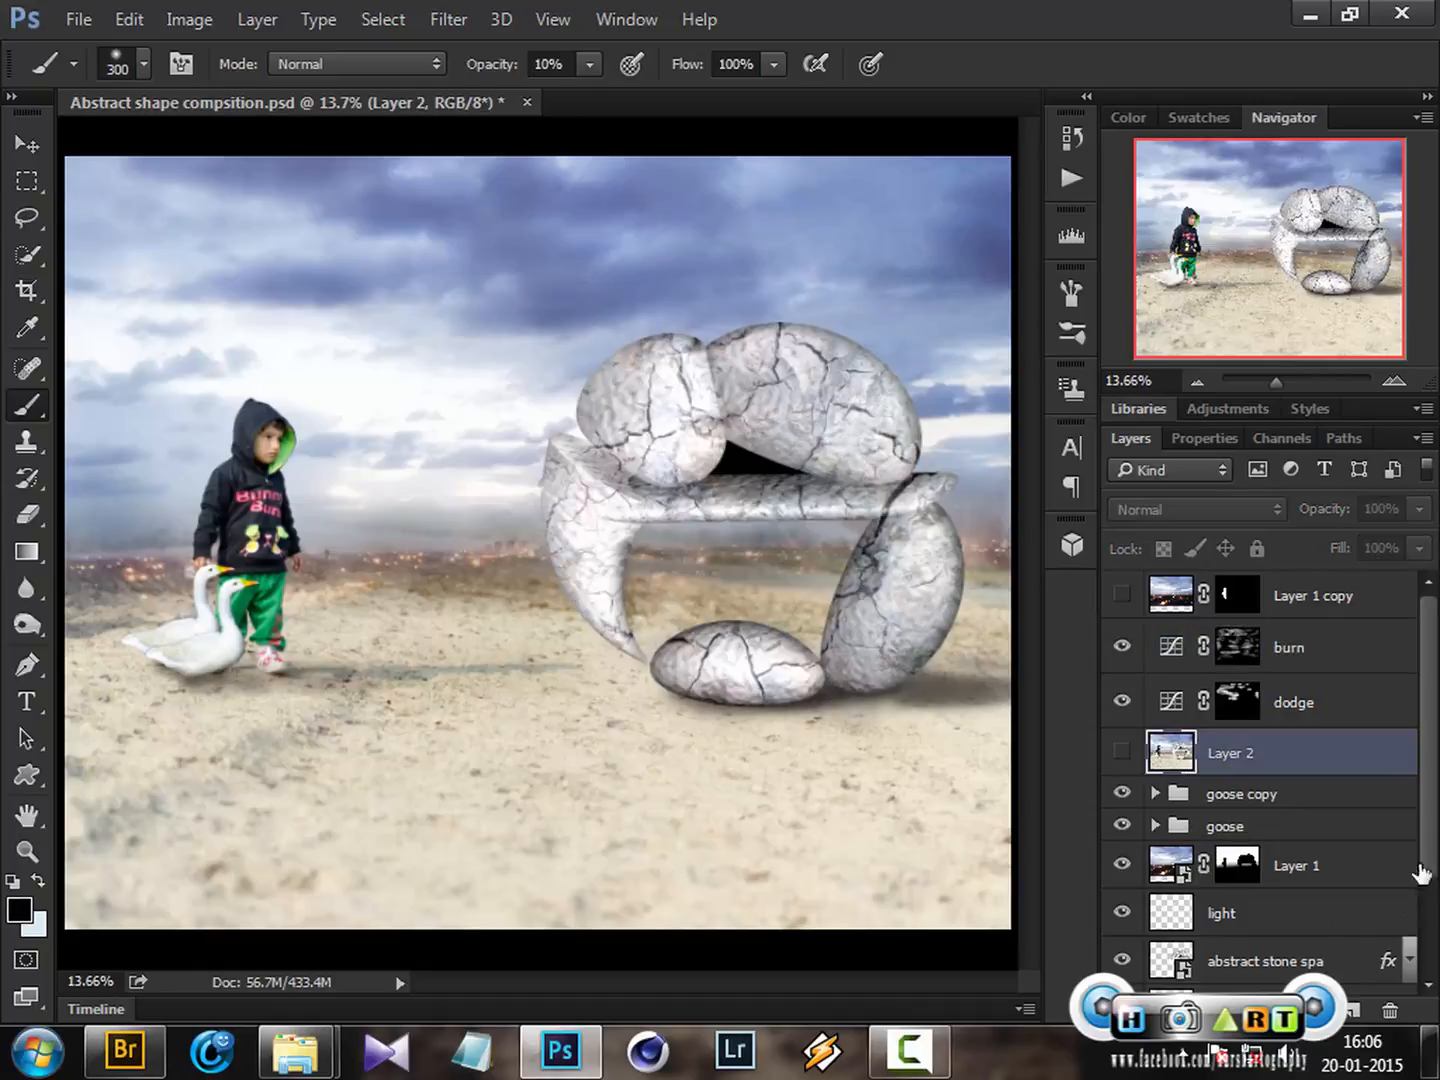
scroll(1305, 852, "down", 2)
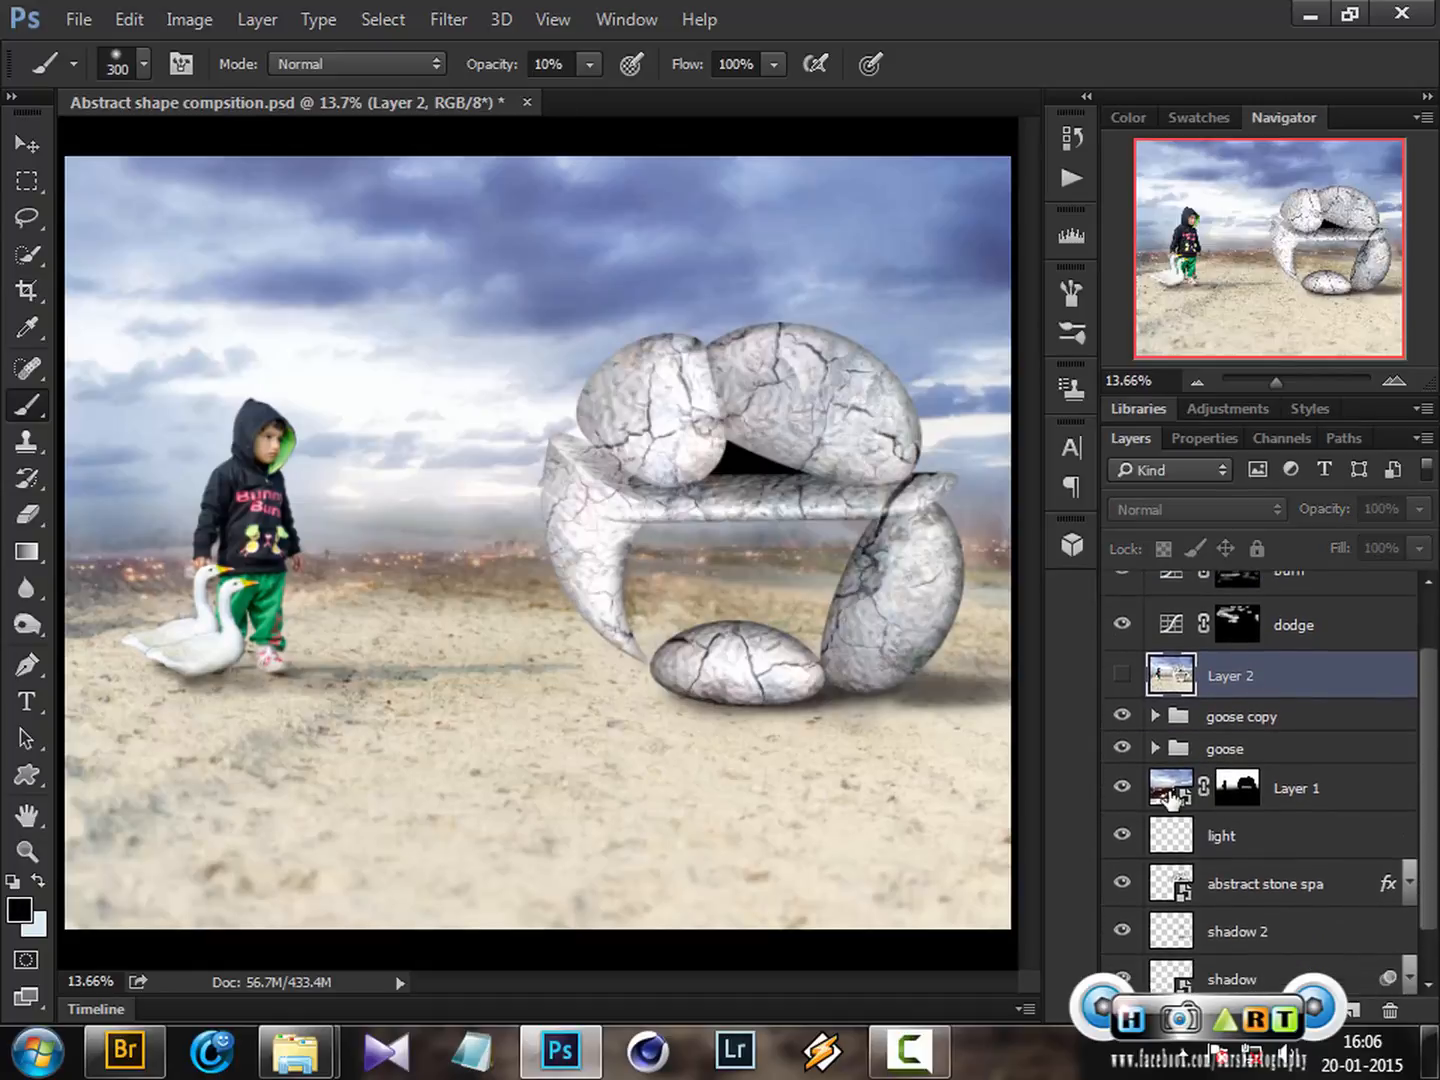
left_click(1173, 797)
left_click(1245, 794)
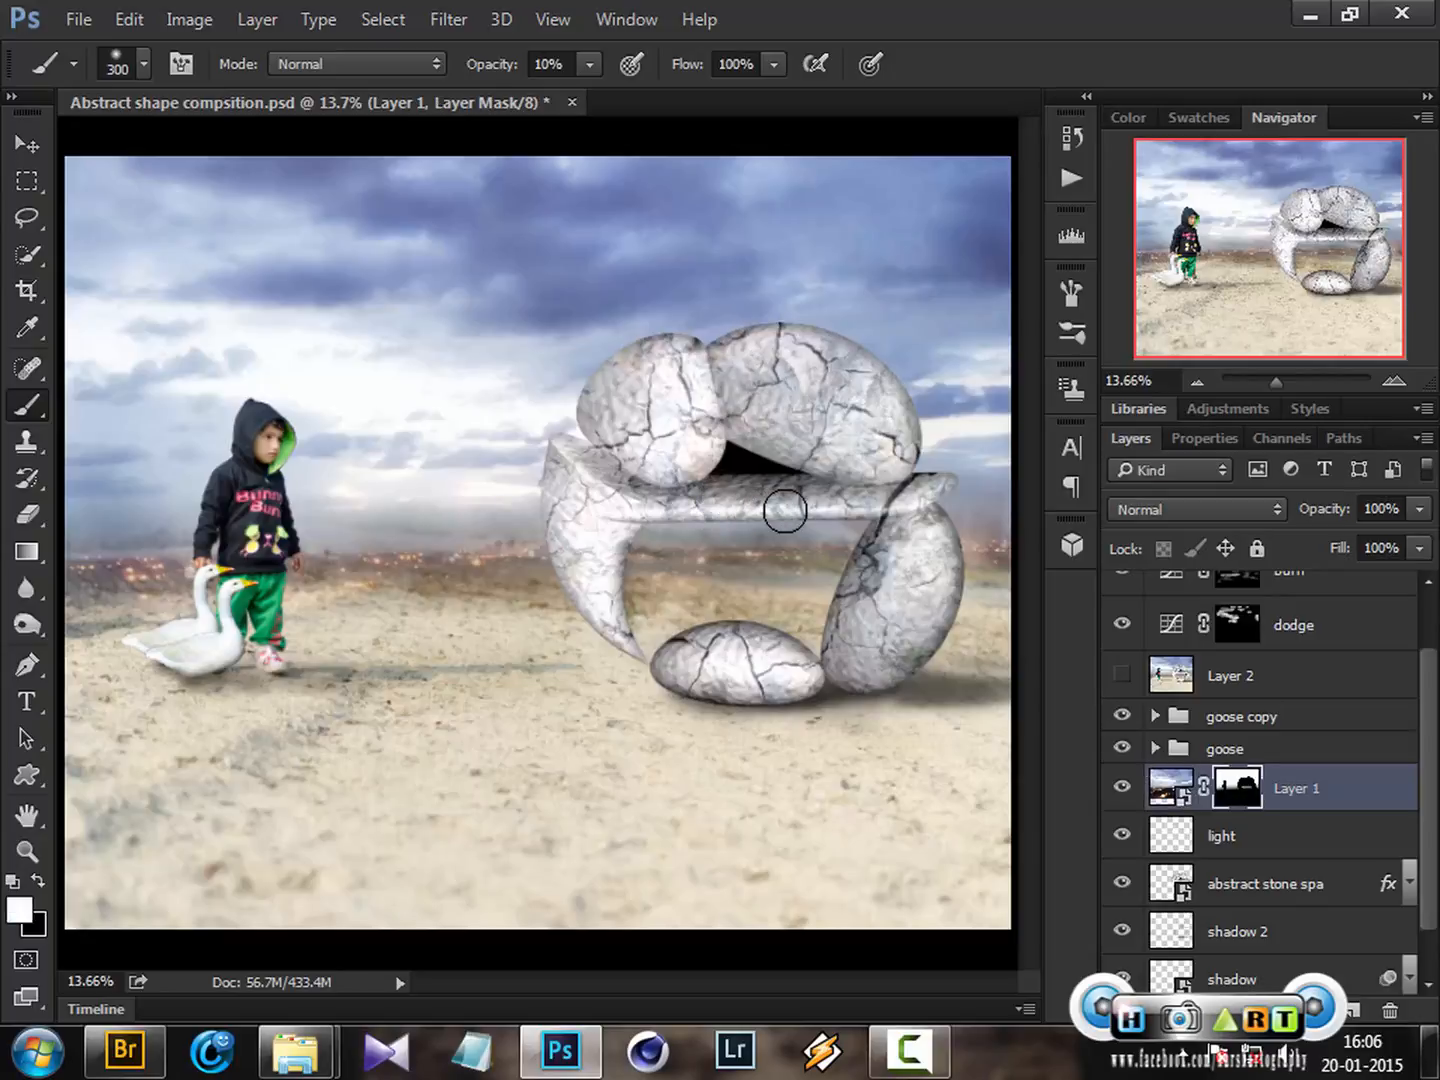
Step: Trace the black triangular gap between the stones with a Pen path and convert it to a selection with a 1-pixel feather
key("p")
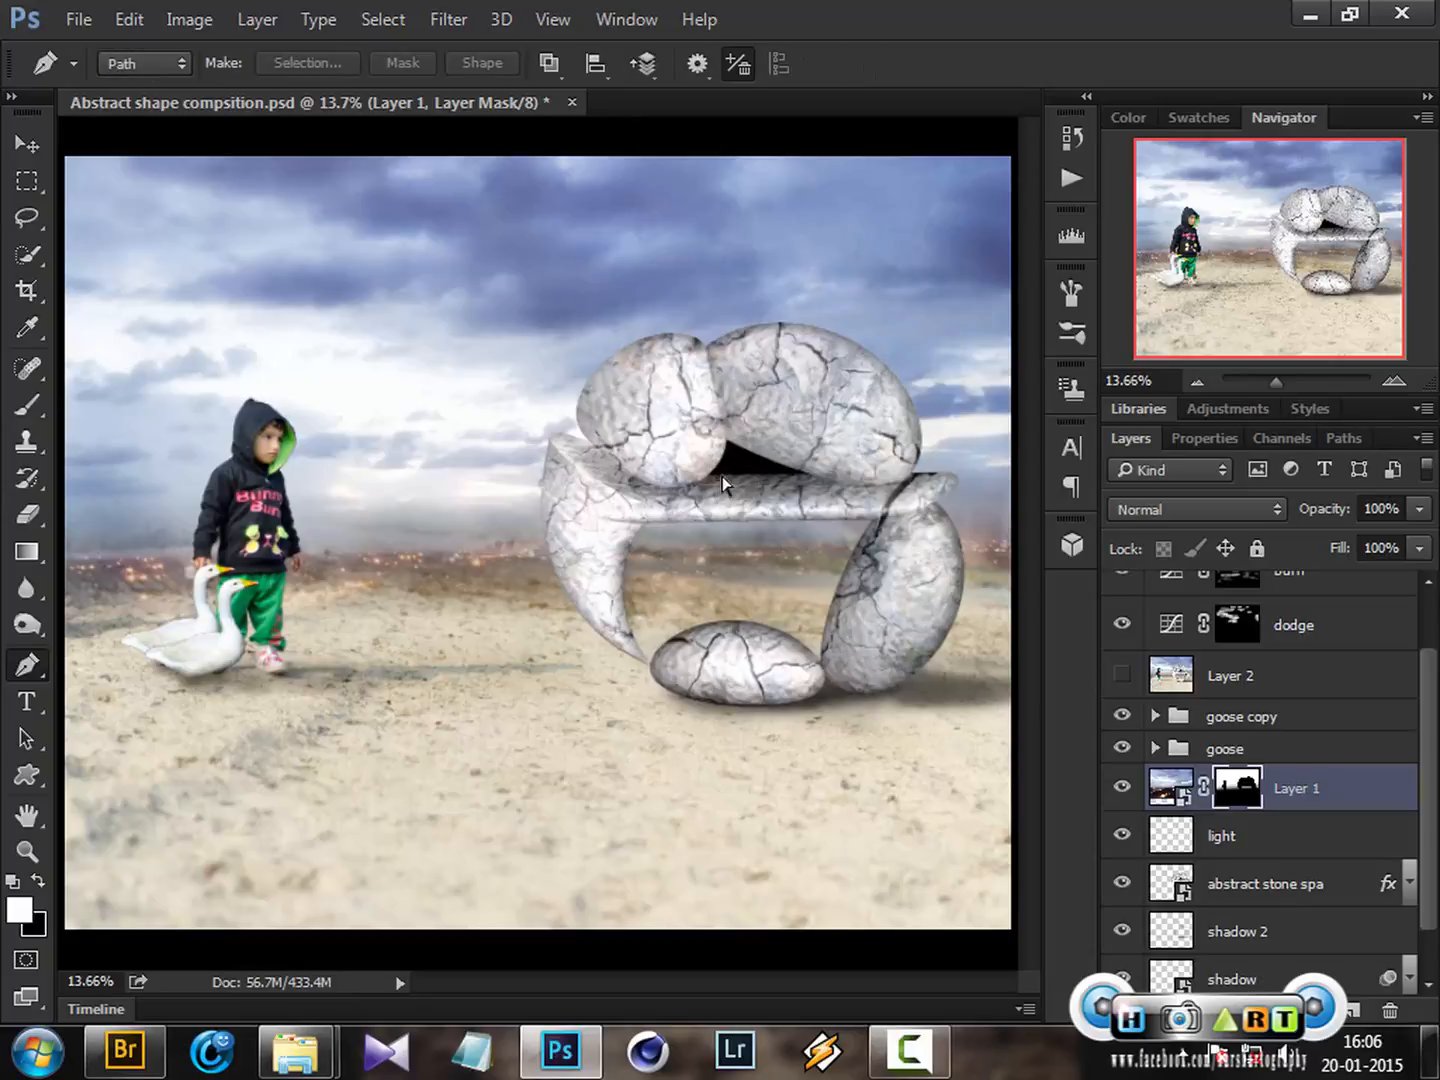
left_click_drag(703, 454, 551, 560)
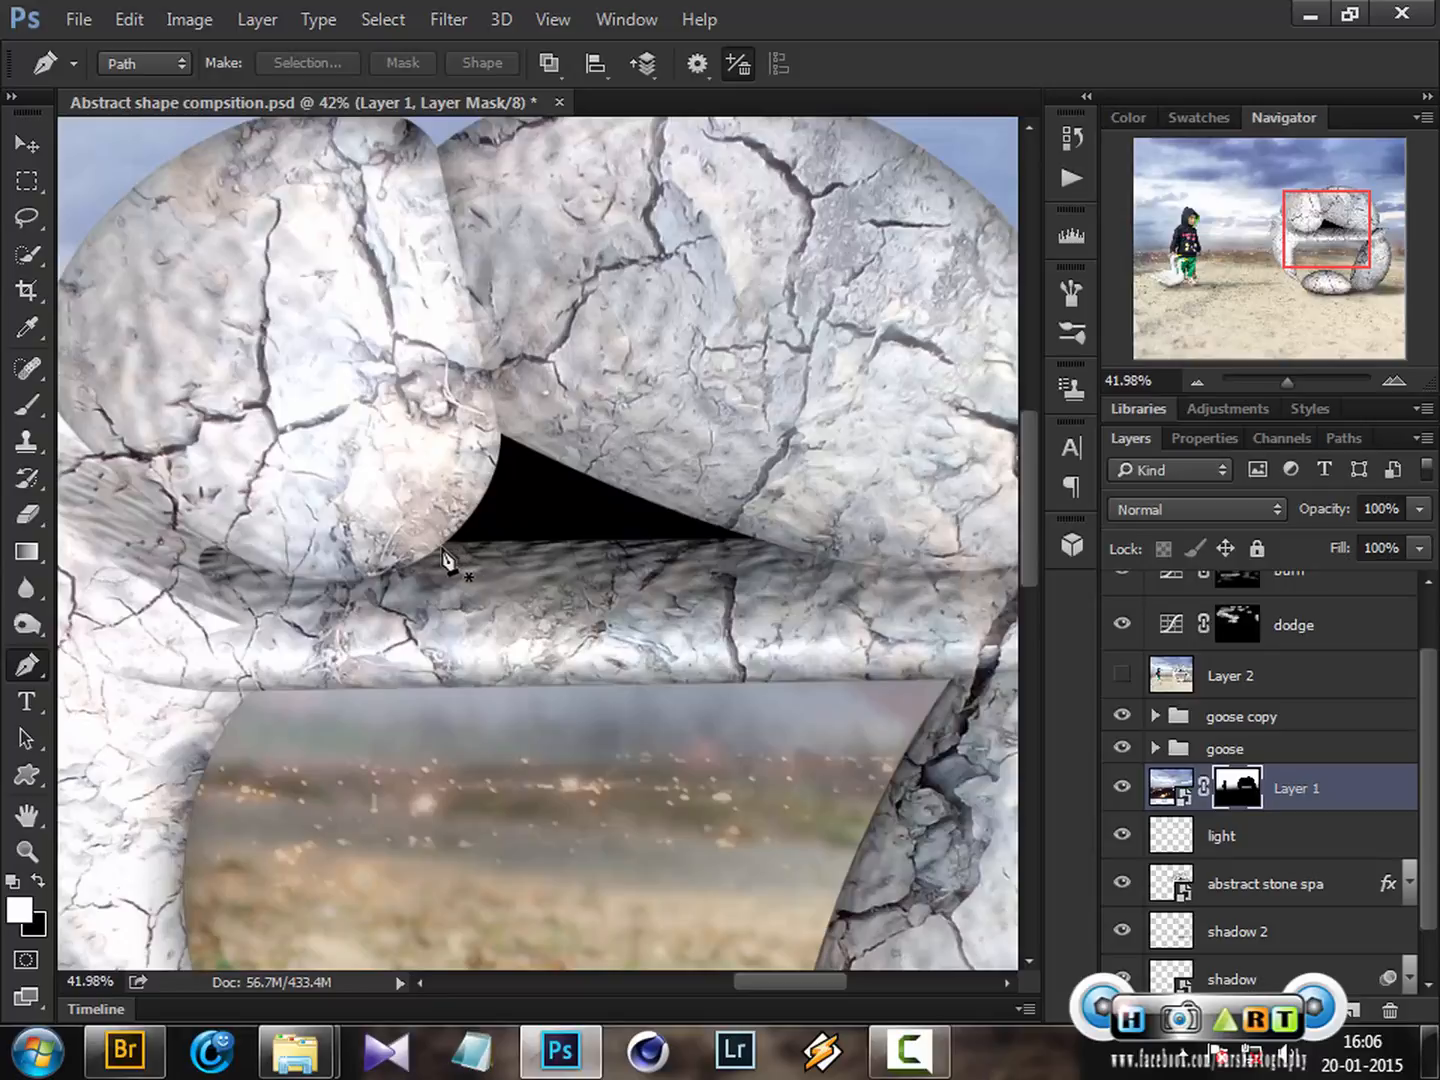
left_click(452, 556)
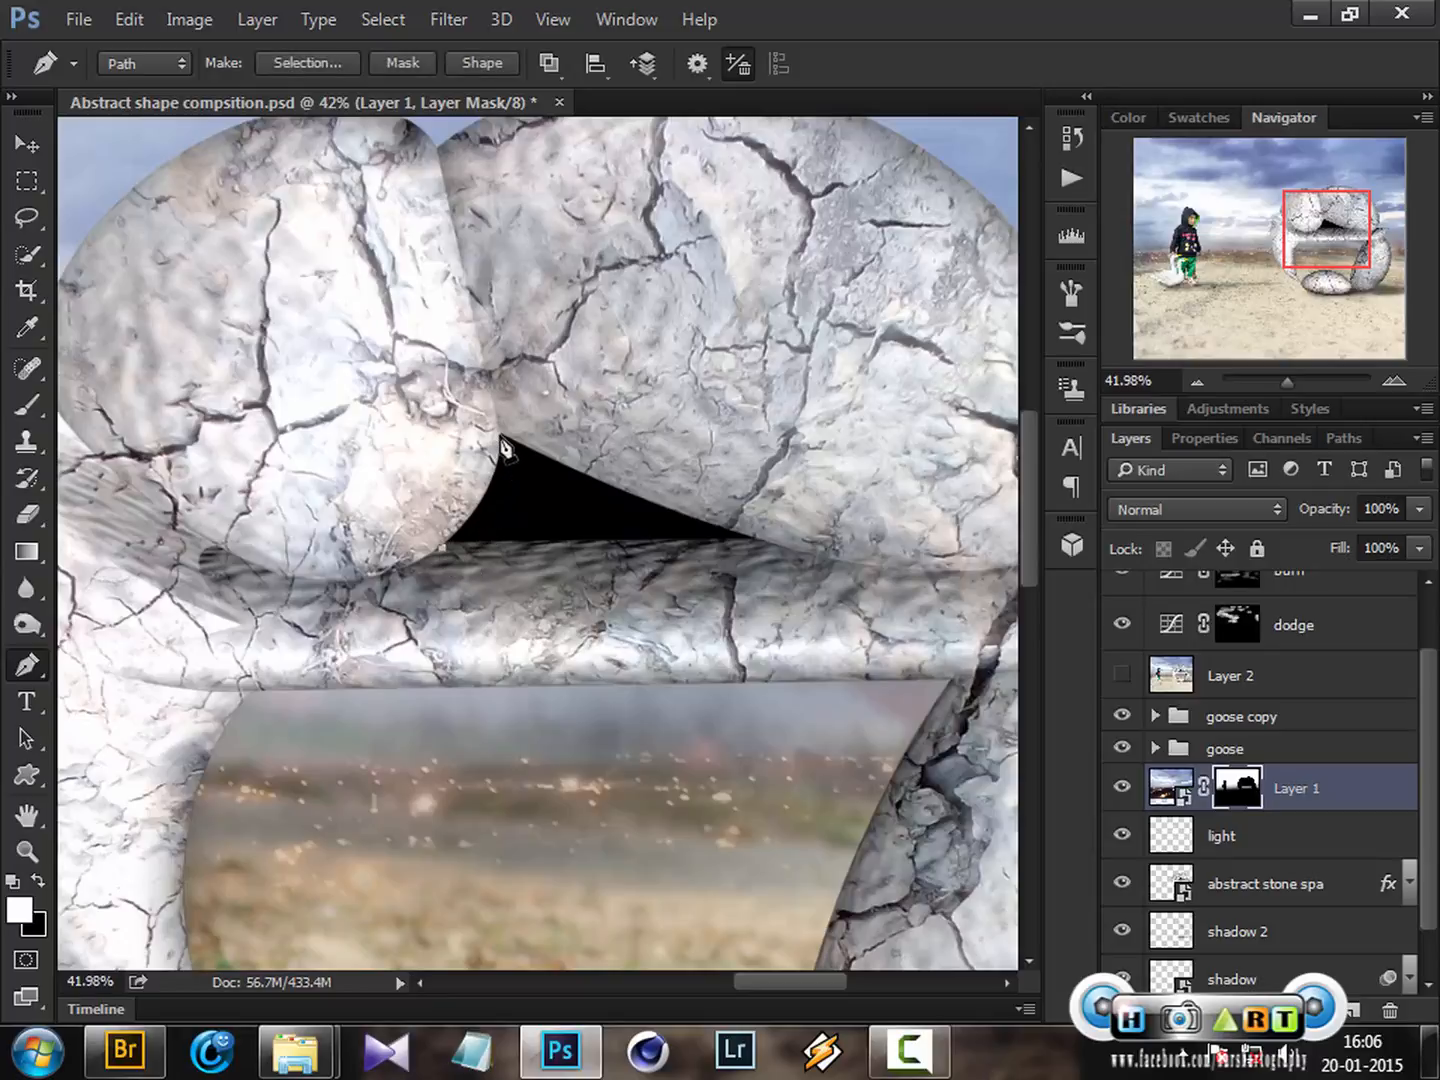
left_click(503, 445)
left_click_drag(519, 366, 500, 436)
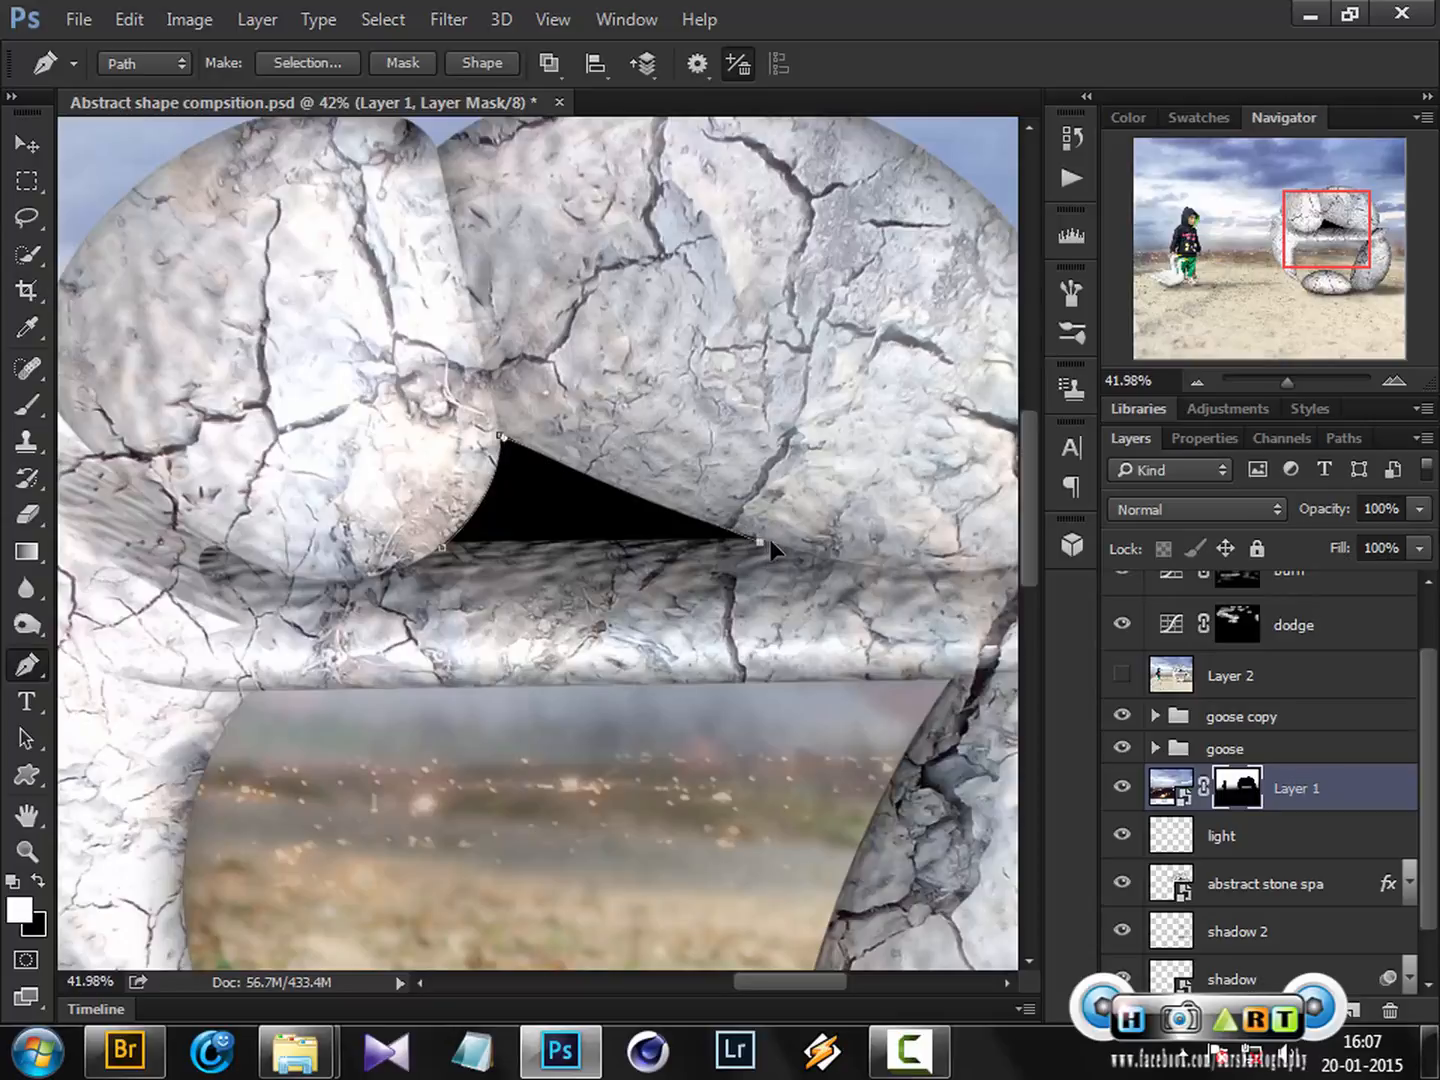
left_click_drag(769, 542, 859, 582)
left_click(444, 552)
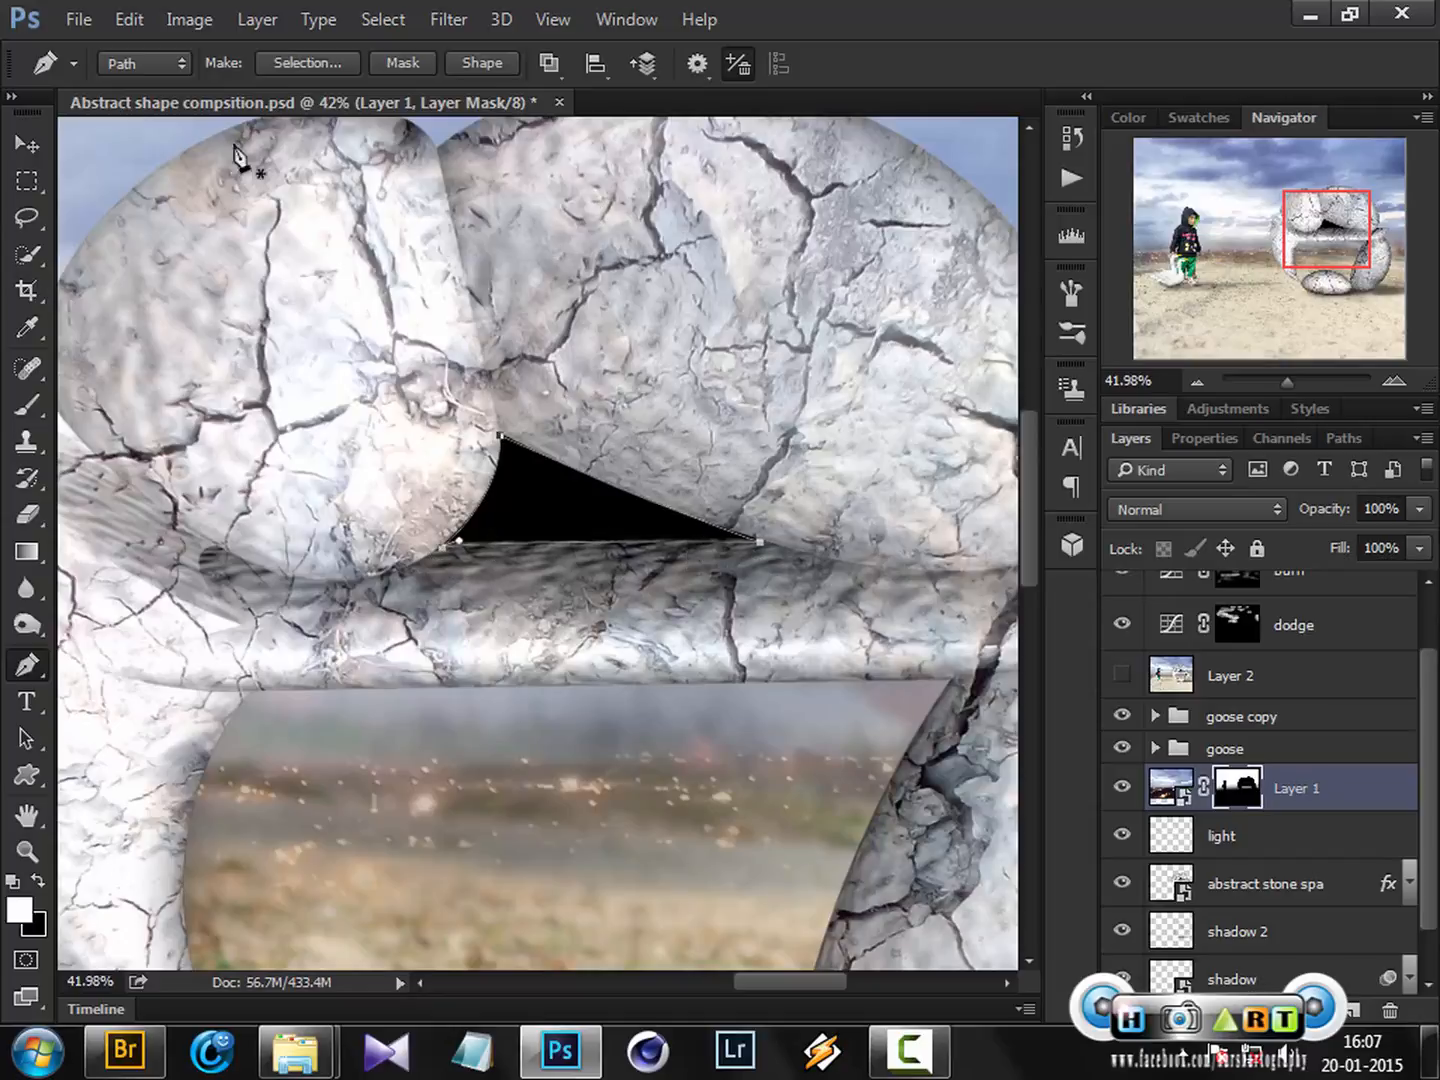
left_click(316, 64)
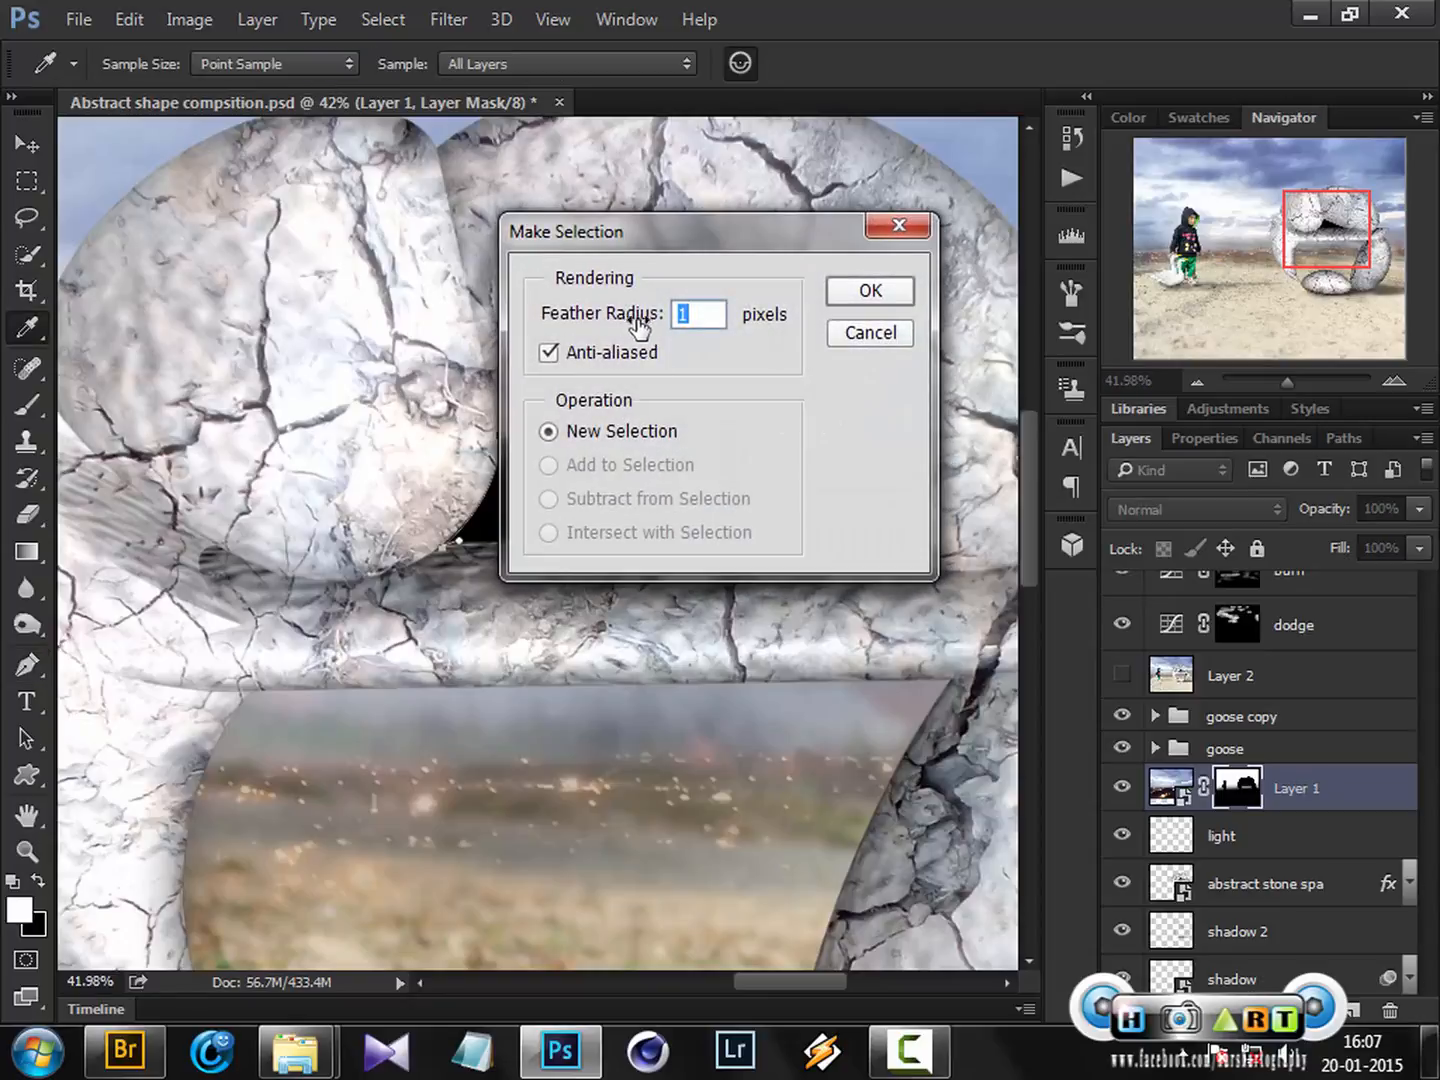
left_click(876, 291)
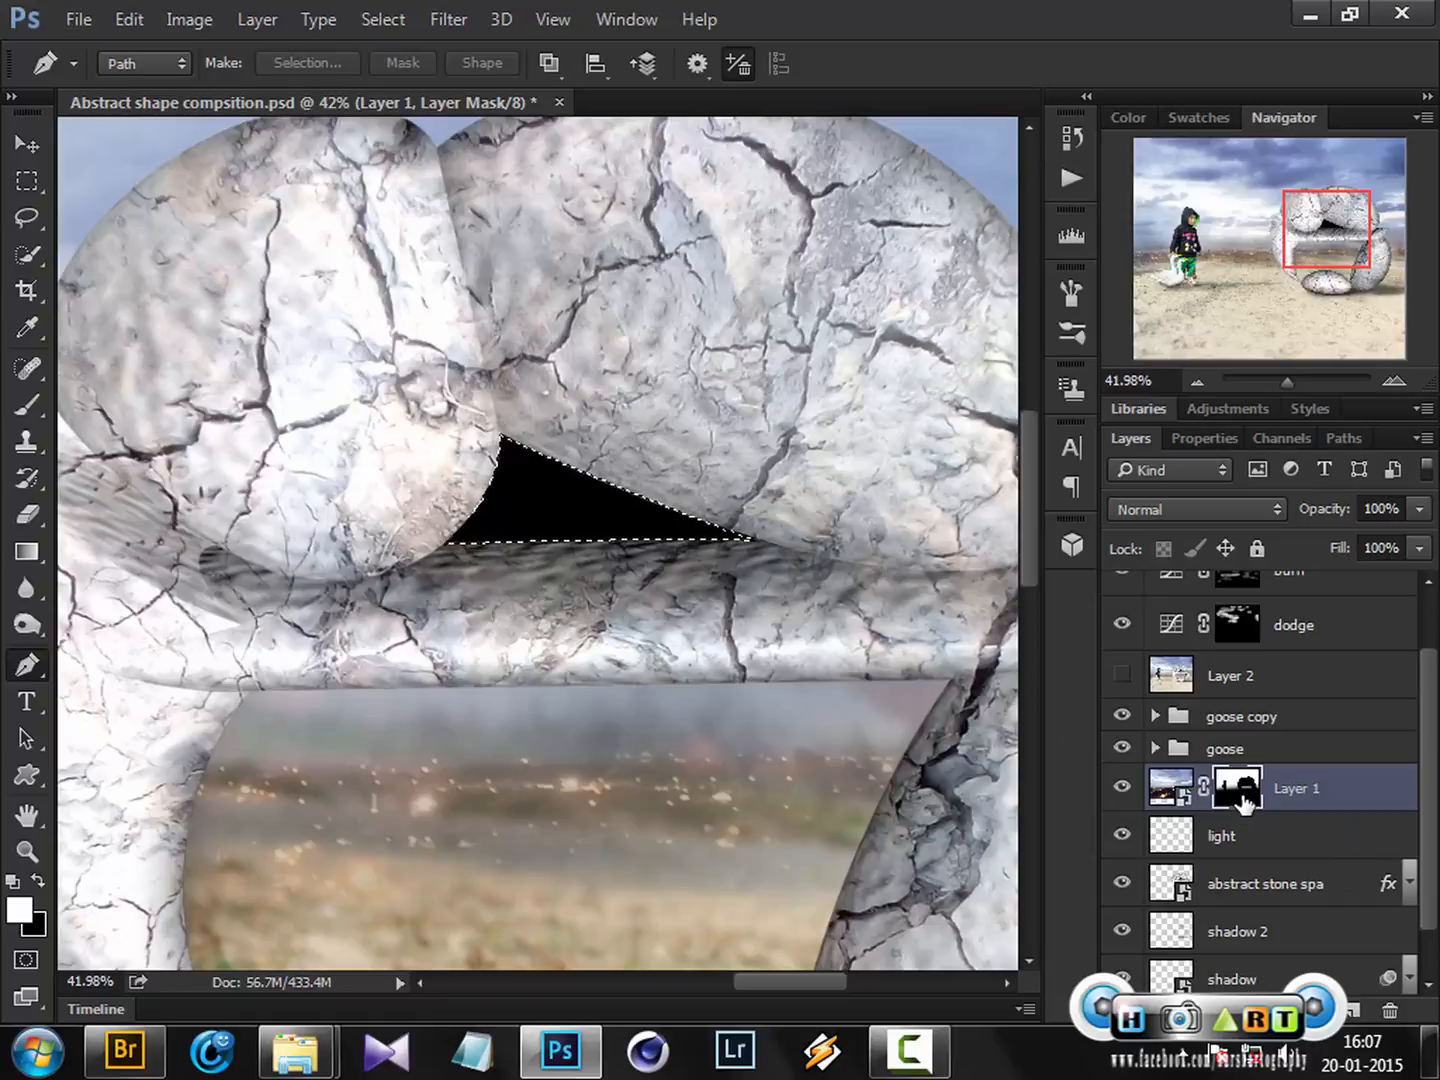
Step: Fill the selected triangular gap with white on Layer 1's mask to reveal the sky and clear the selection
key("alt+BackSpace")
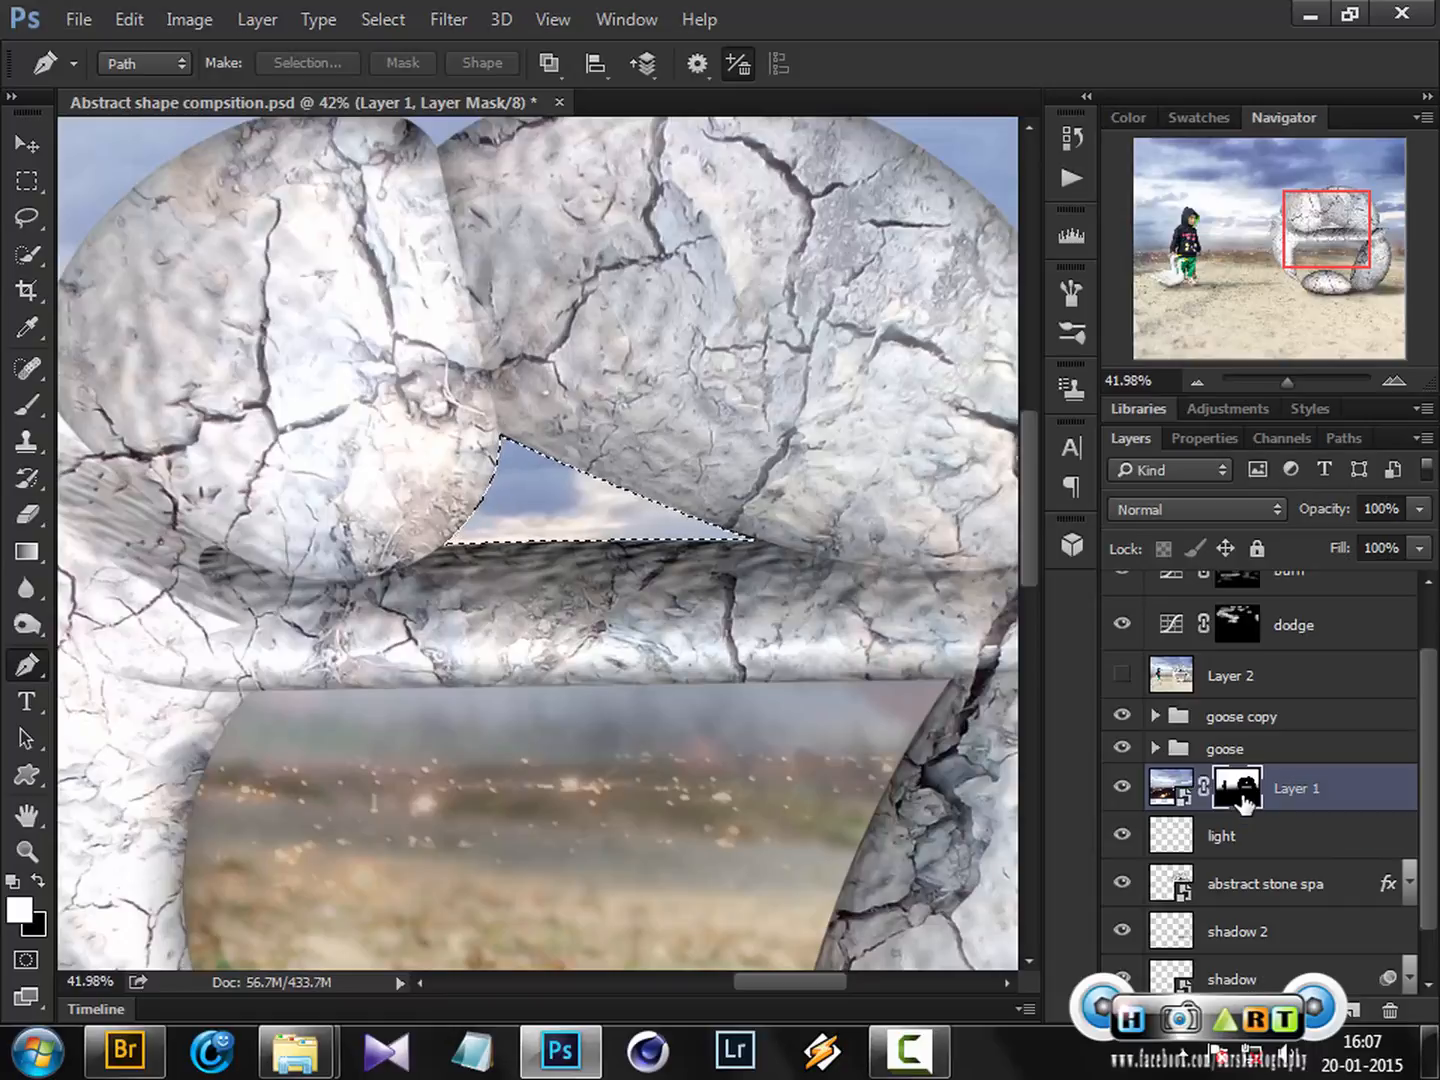
key("ctrl+d")
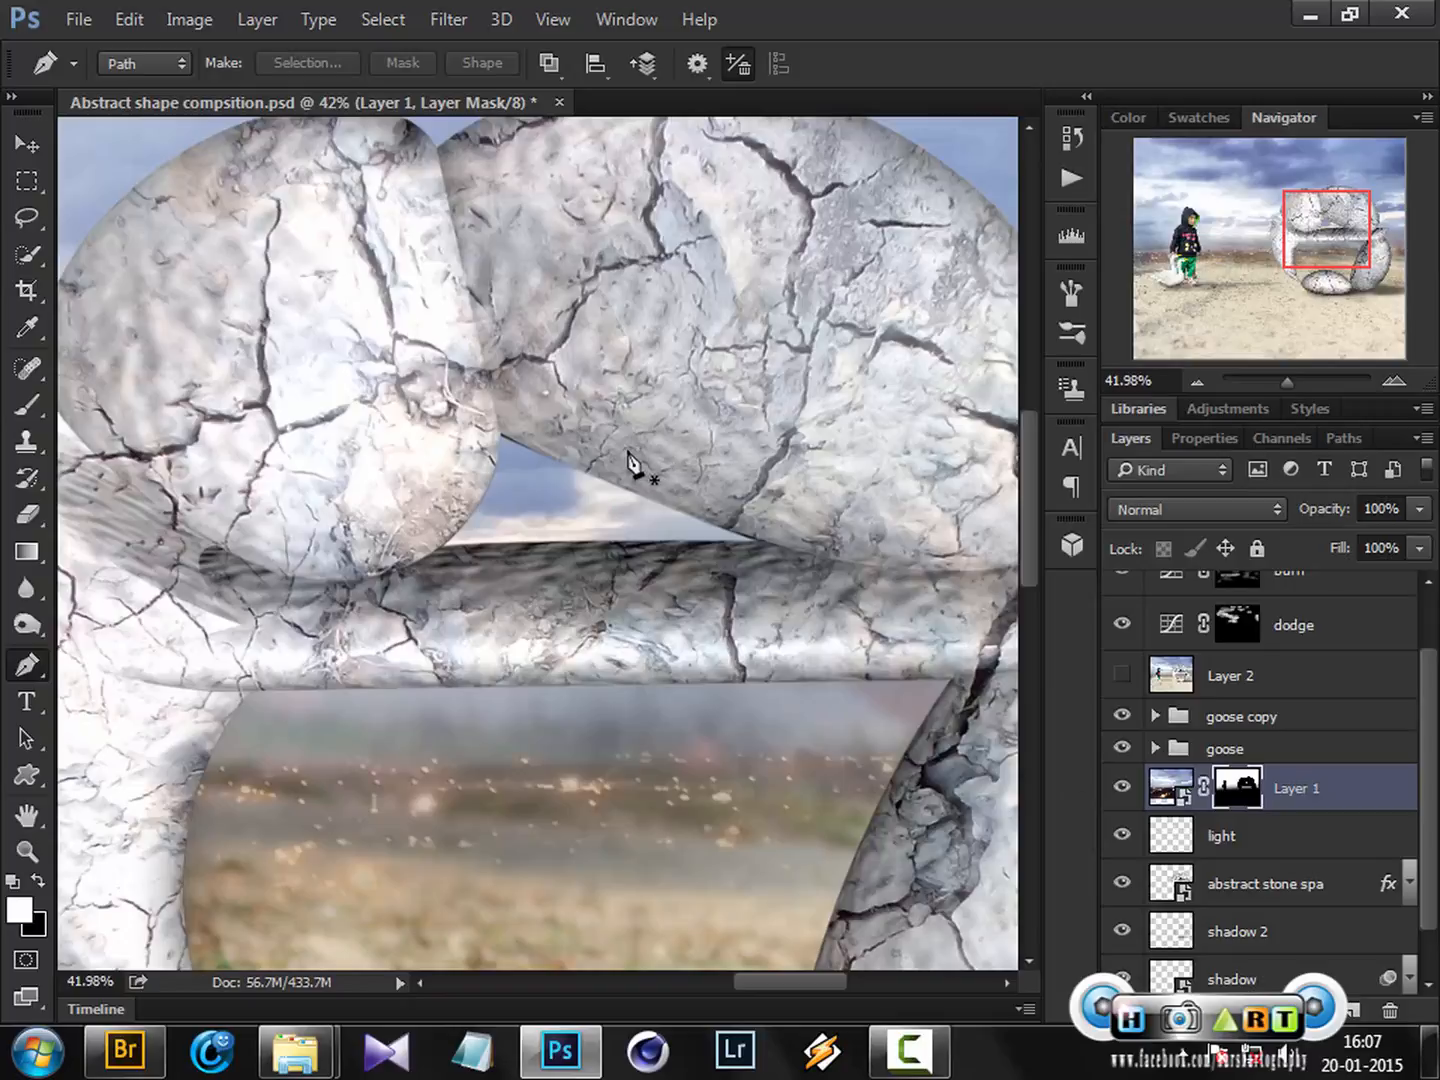
Step: Trace the dark sliver along the gap's upper edge with a Pen path, select it with a 1-pixel feather, reveal the sky there and deselect
key("z")
left_click_drag(498, 434, 695, 521)
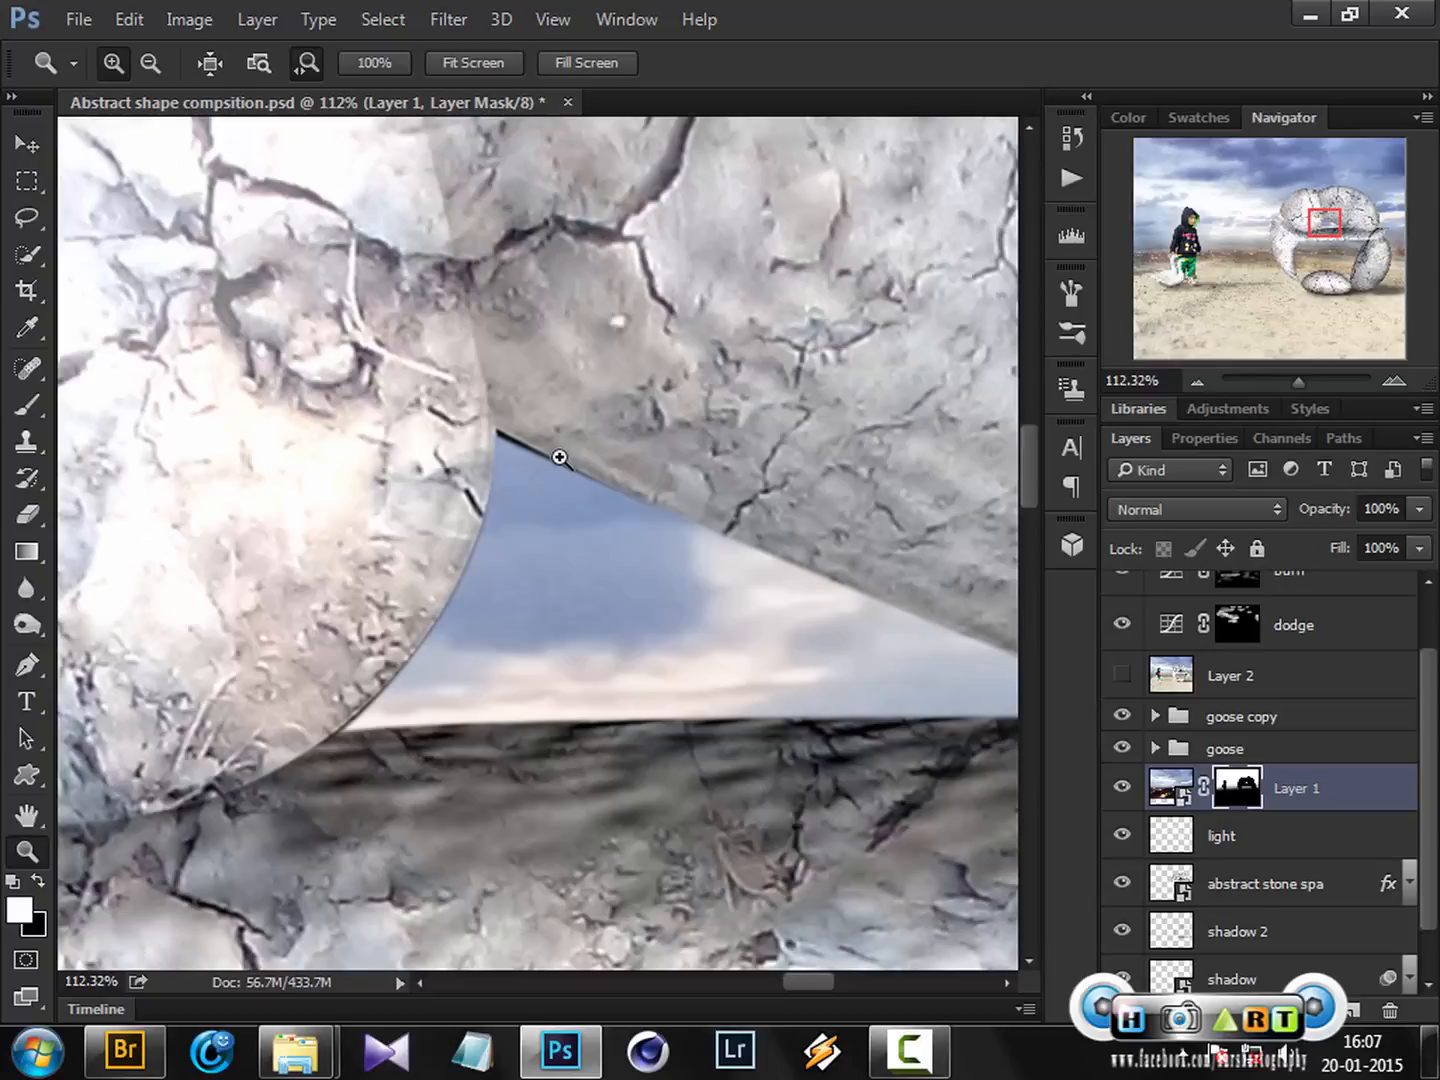
right_click(635, 477)
left_click(700, 499)
left_click_drag(731, 481, 906, 540)
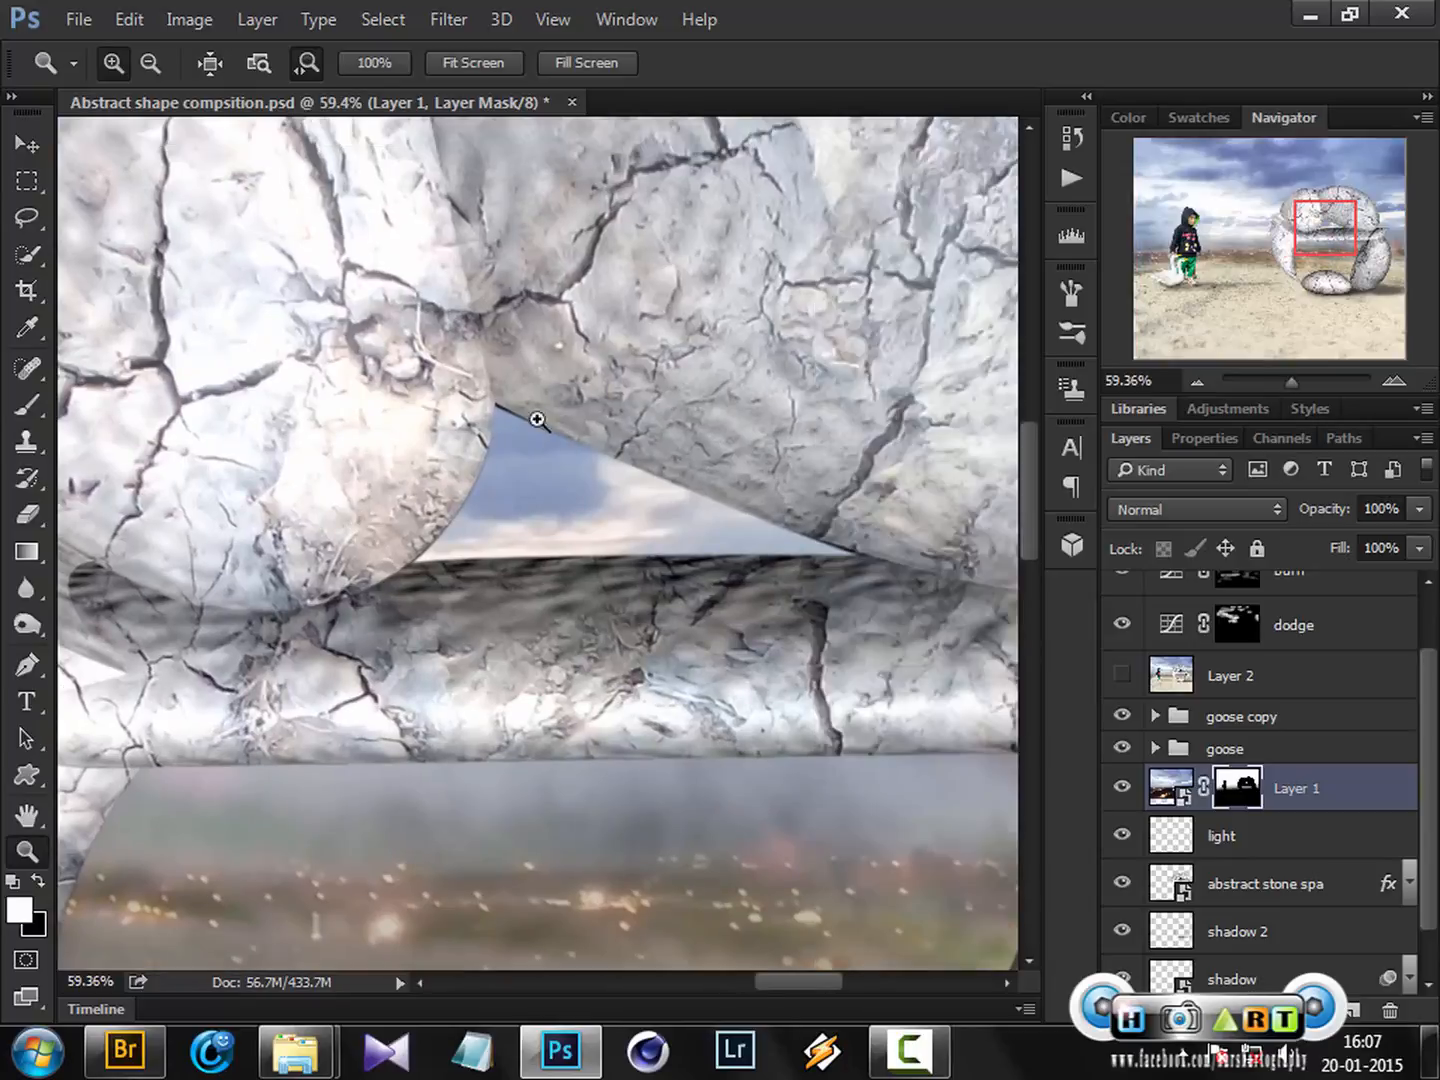
left_click_drag(537, 418, 611, 466)
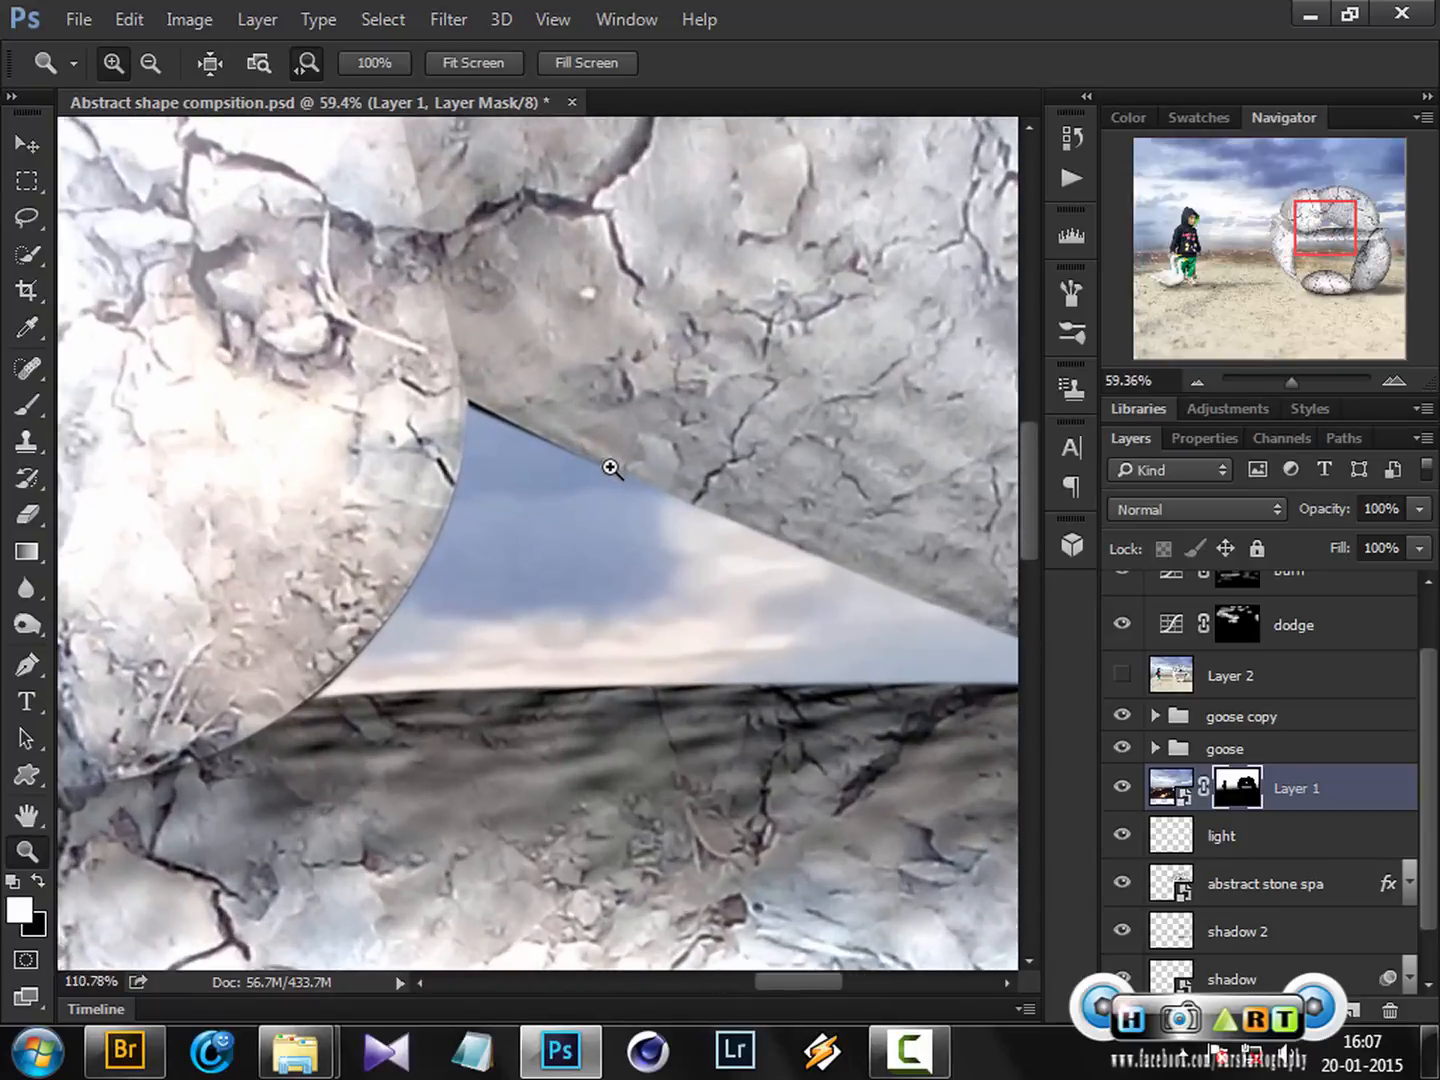
key("p")
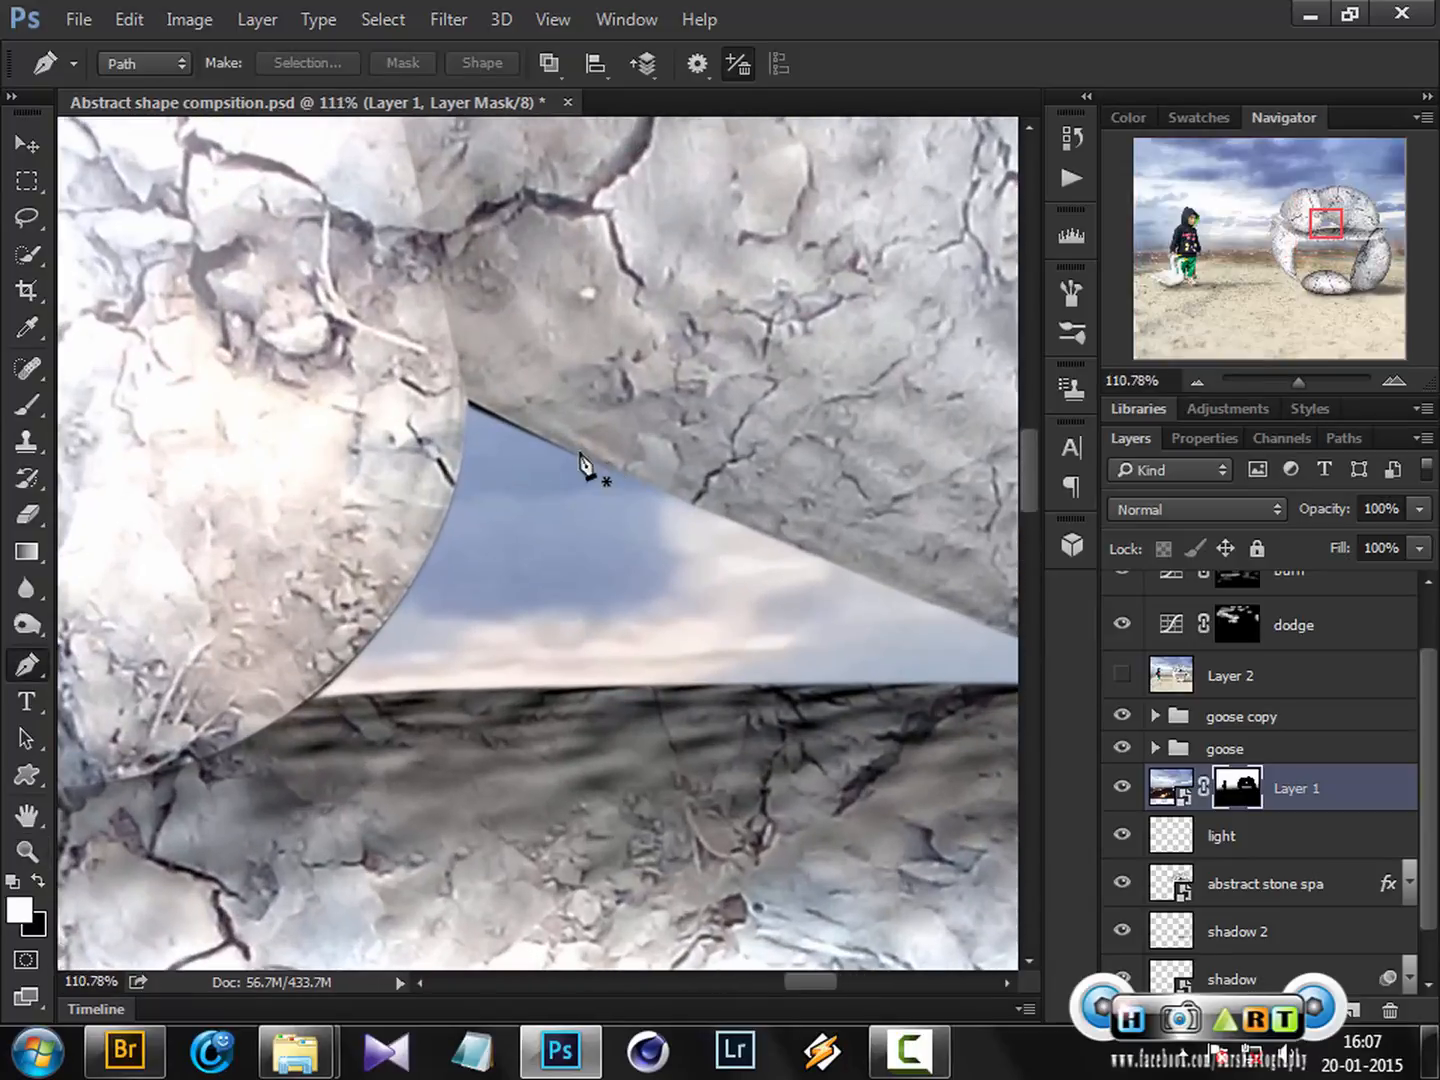
left_click(467, 401)
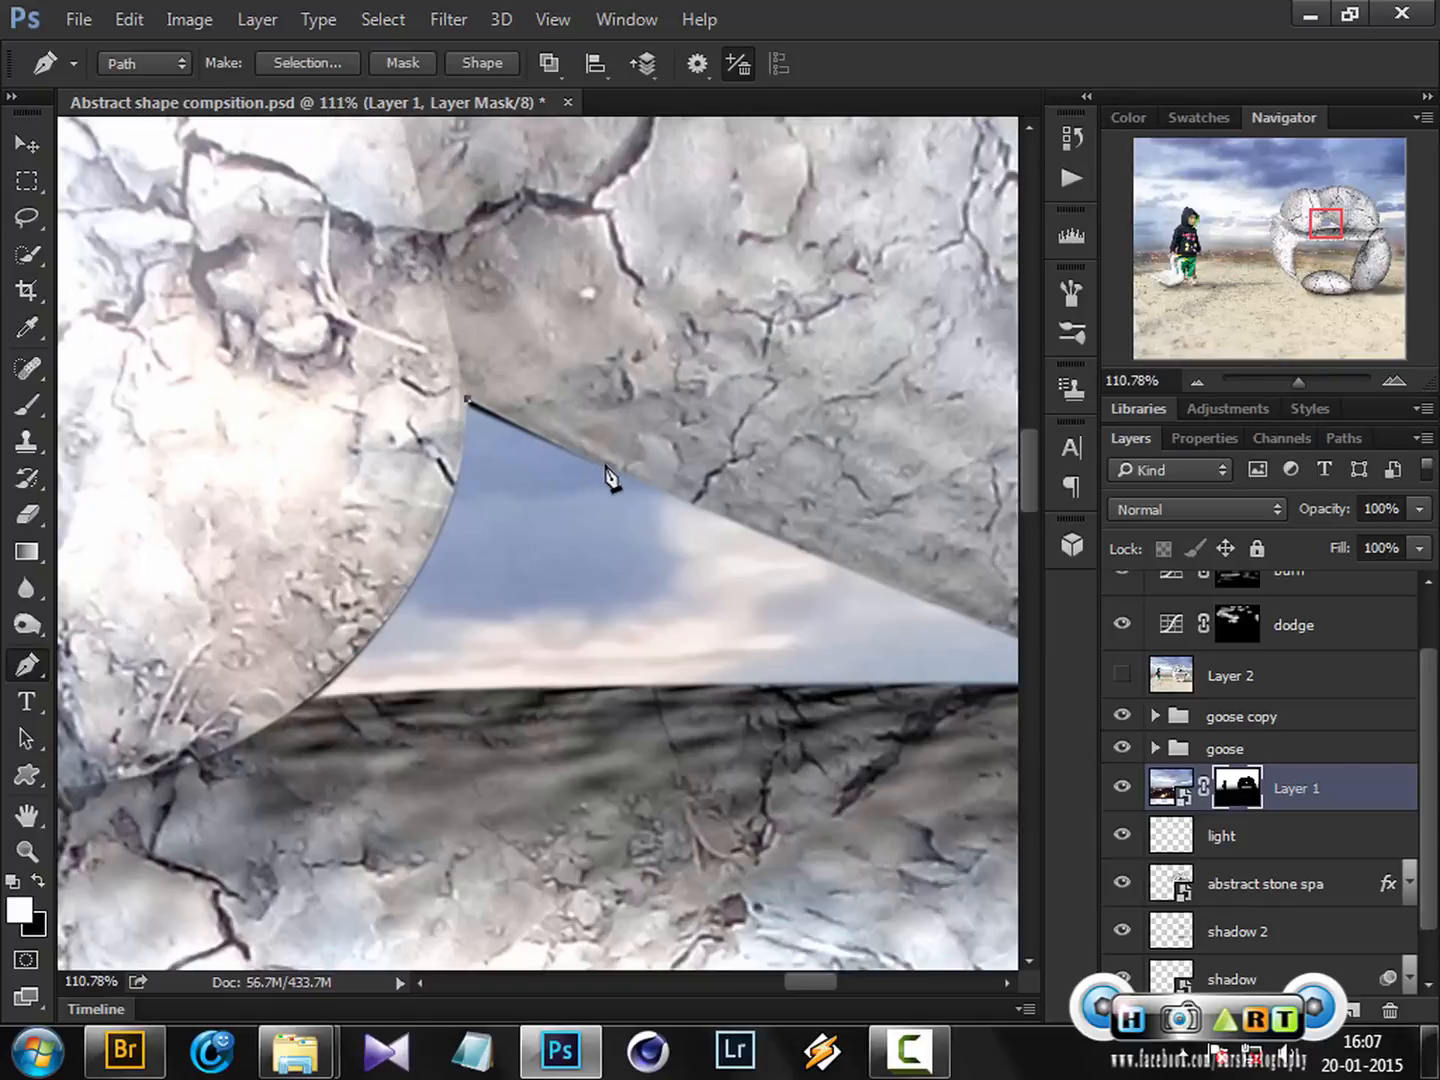
left_click_drag(610, 467, 521, 458)
left_click(307, 62)
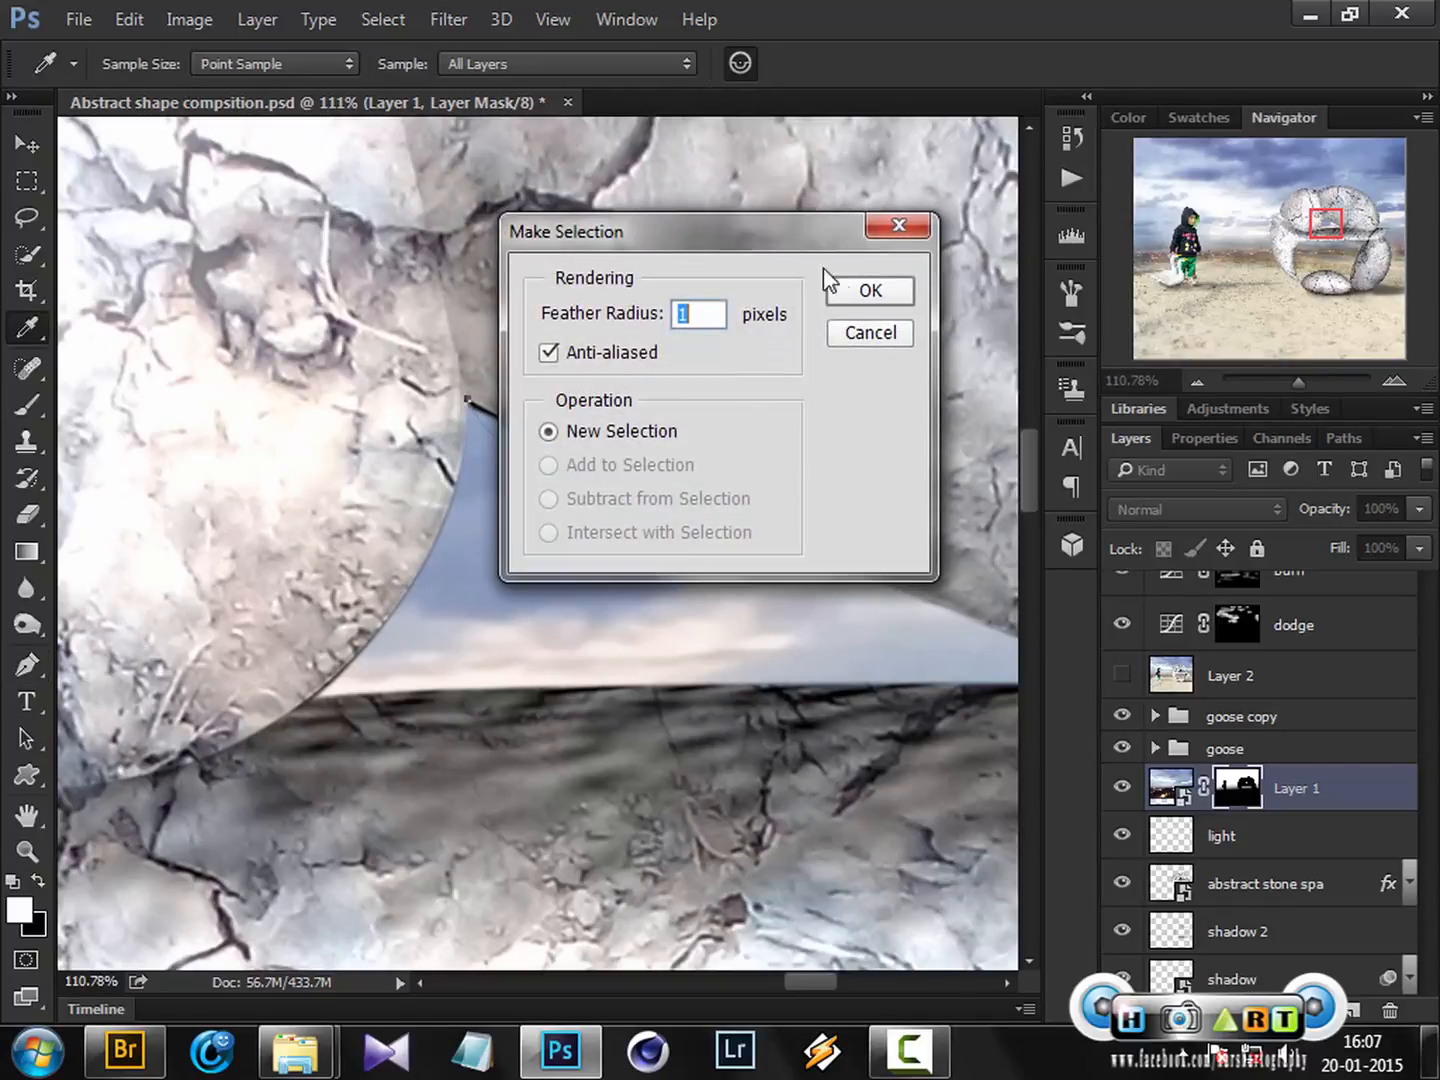
key("Return")
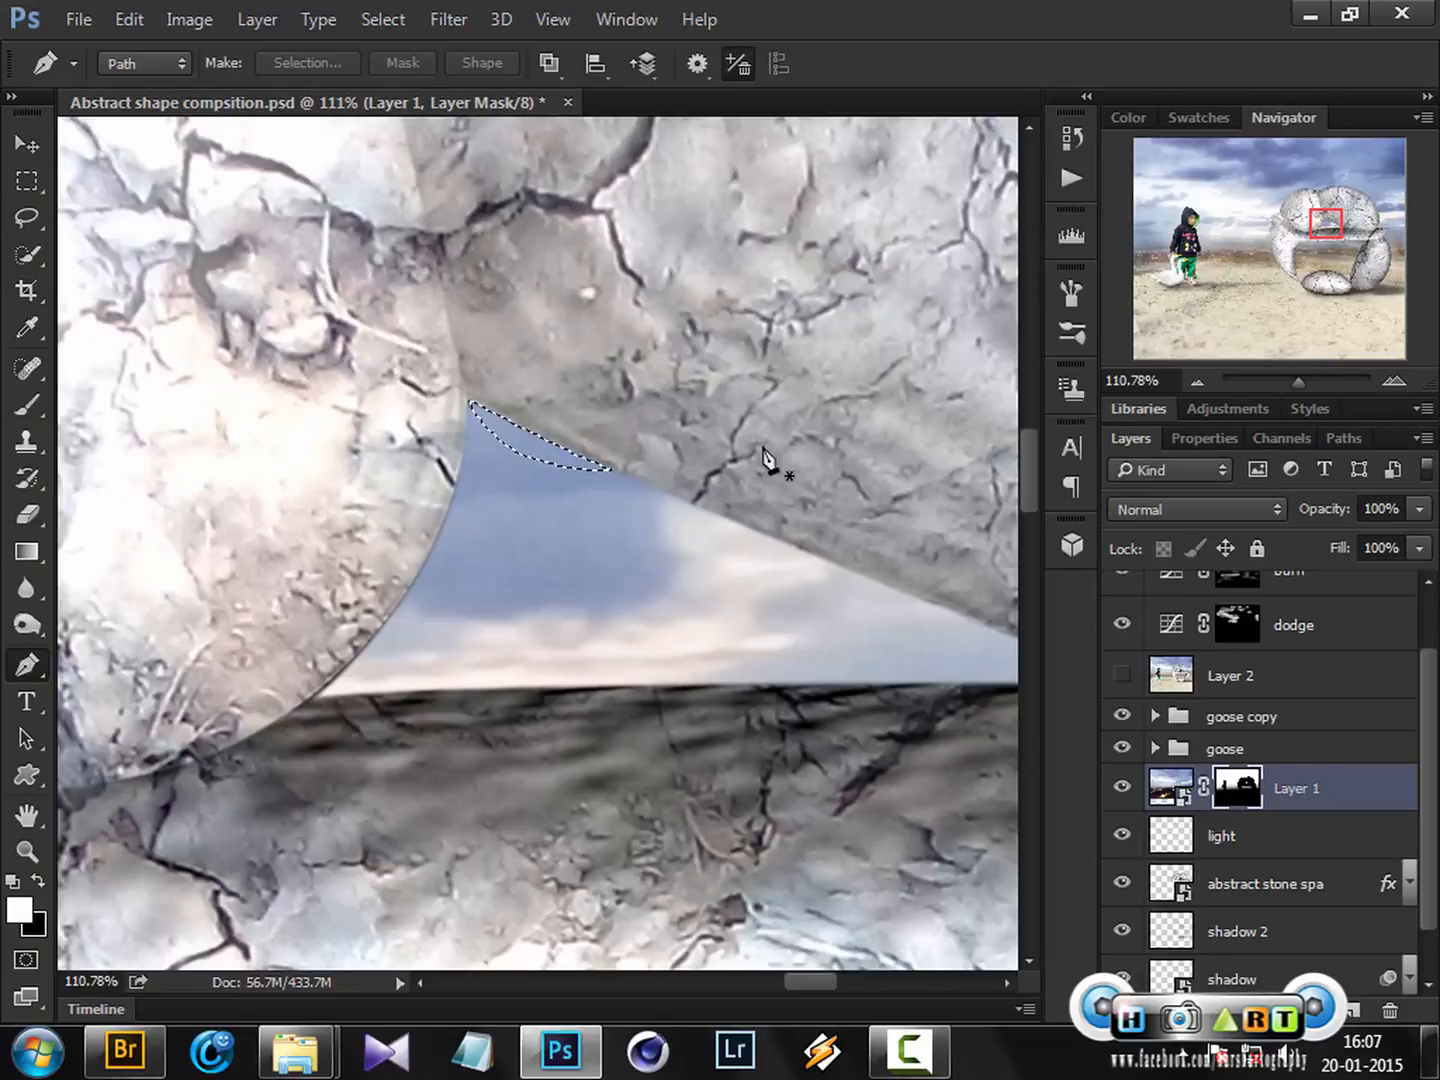
key("ctrl+d")
Step: Trace the gap's lower-left corner with a Pen path, select it with a 1-pixel feather, reveal the sky there and deselect
left_click_drag(411, 640, 665, 517)
left_click(593, 532)
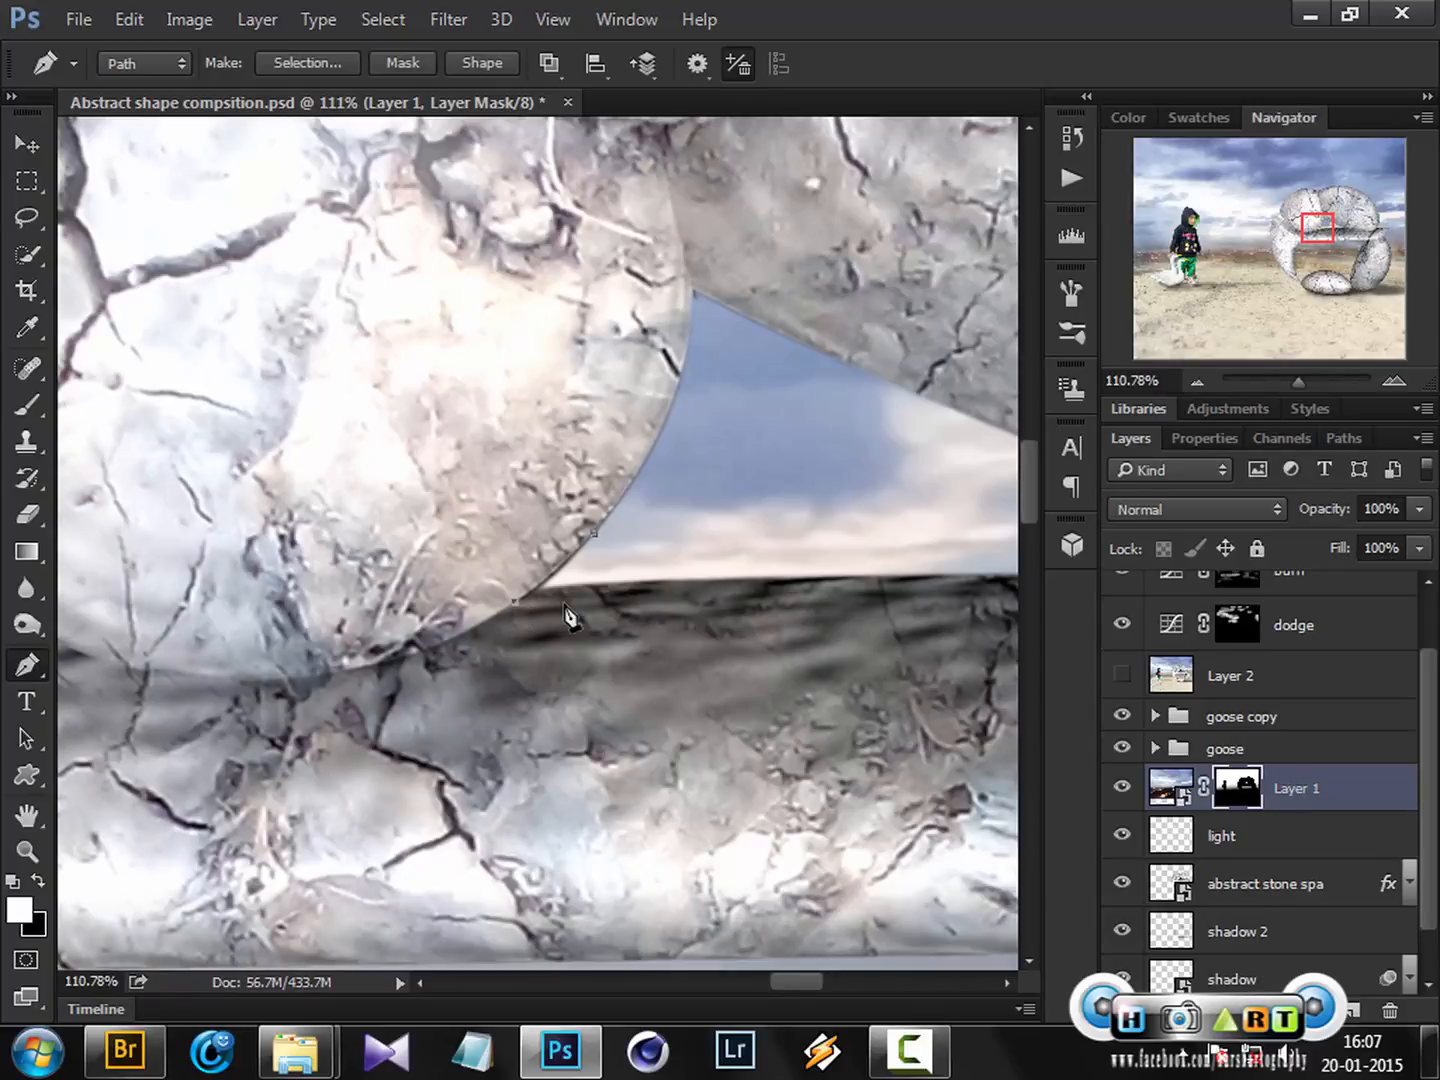
left_click_drag(667, 570, 683, 555)
left_click_drag(593, 532, 561, 538)
left_click(331, 64)
type("1")
left_click(868, 293)
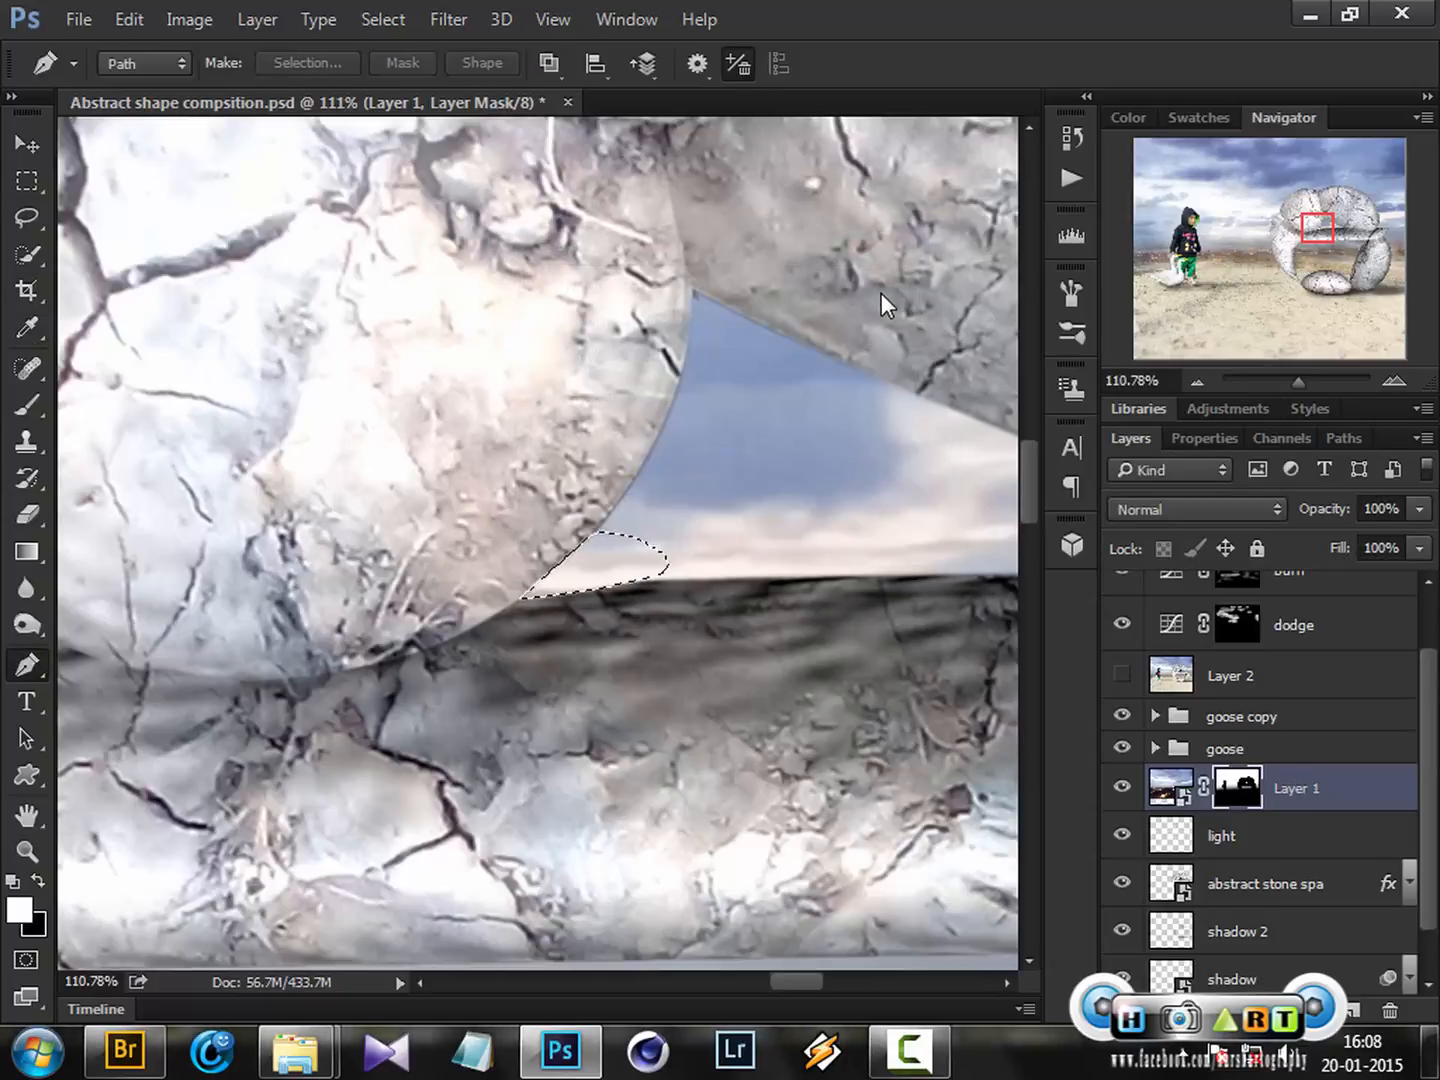
key("ctrl+d")
Step: Add a new layer above Layer 1 and name it shadow
key("ctrl+0")
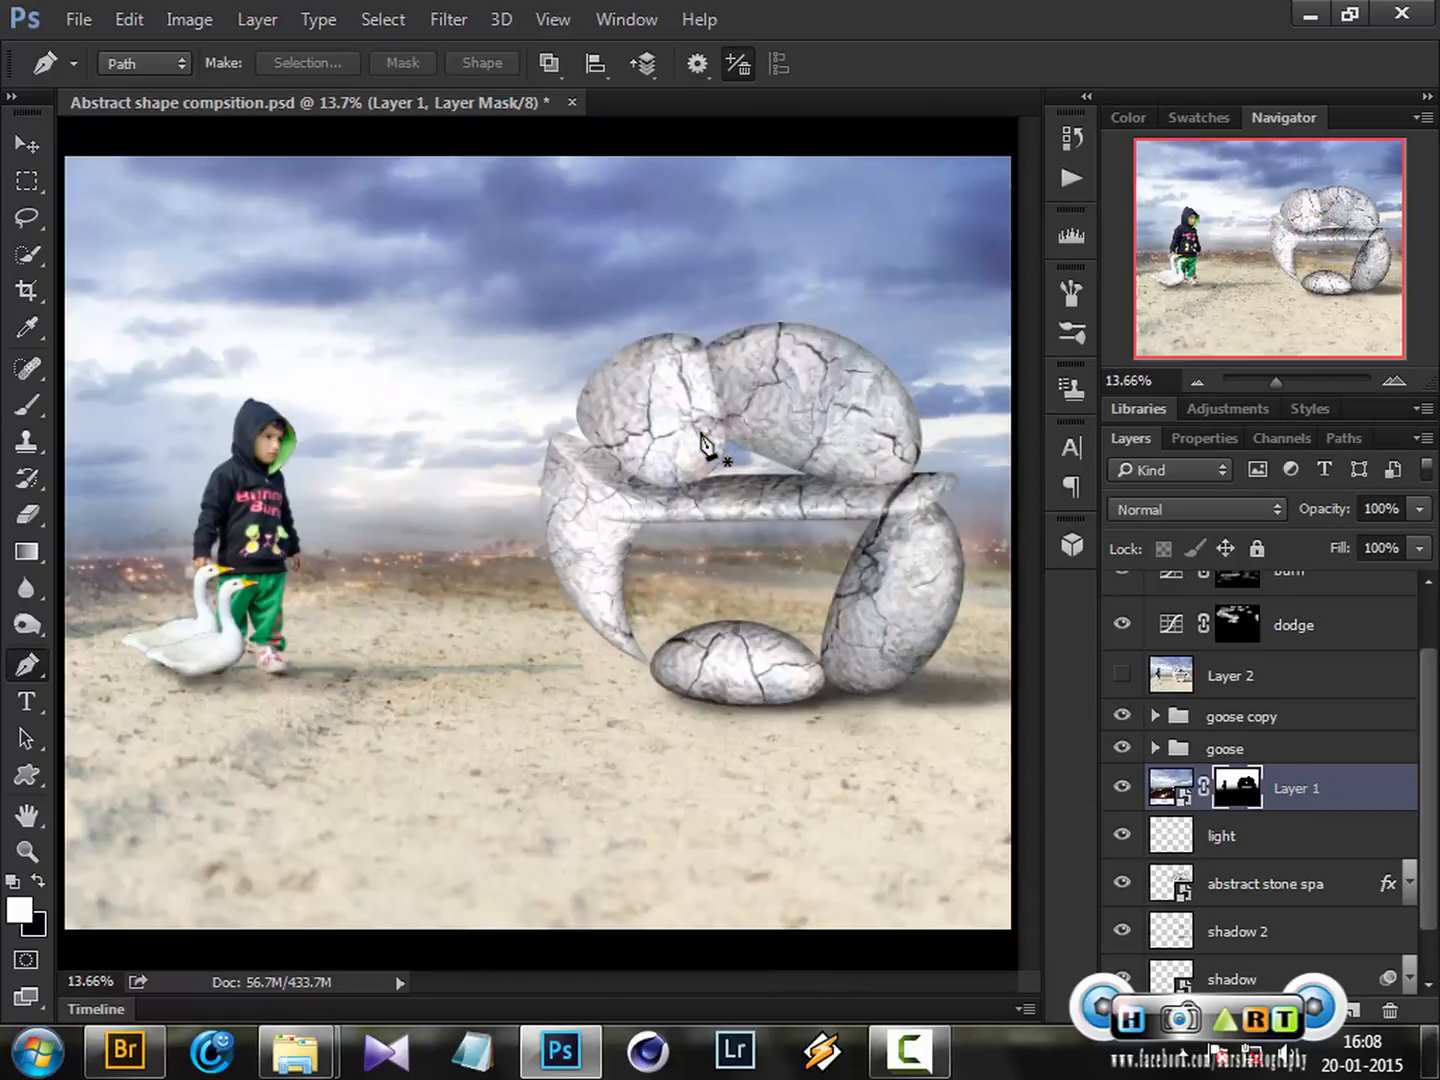
key("z")
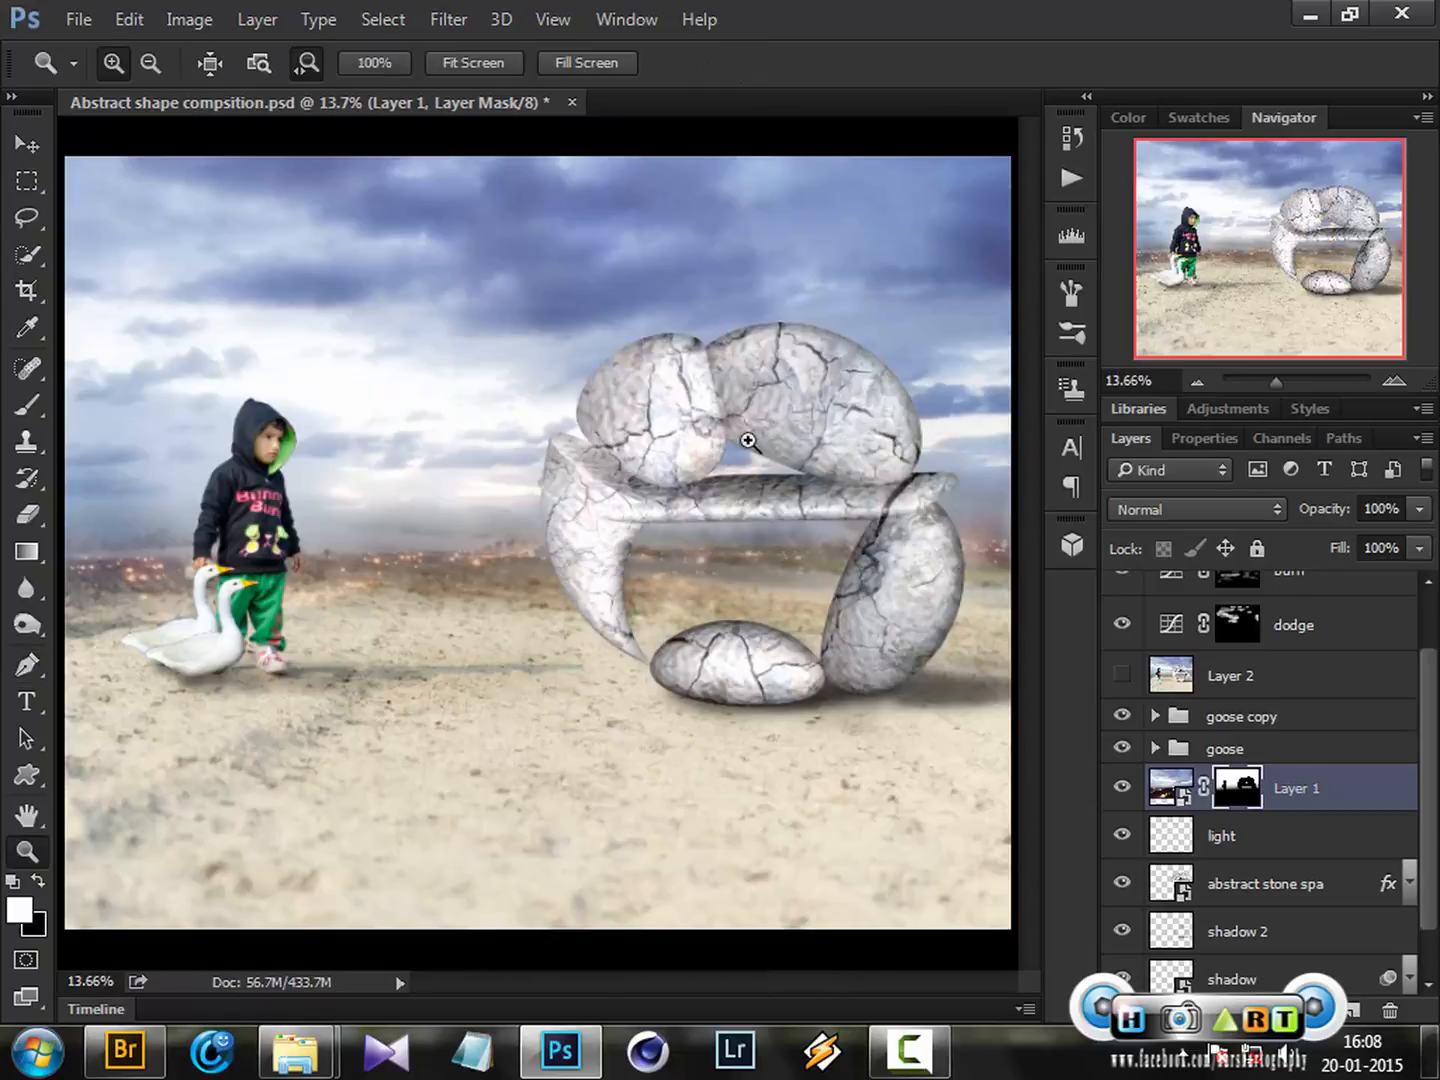
left_click_drag(748, 441, 585, 521)
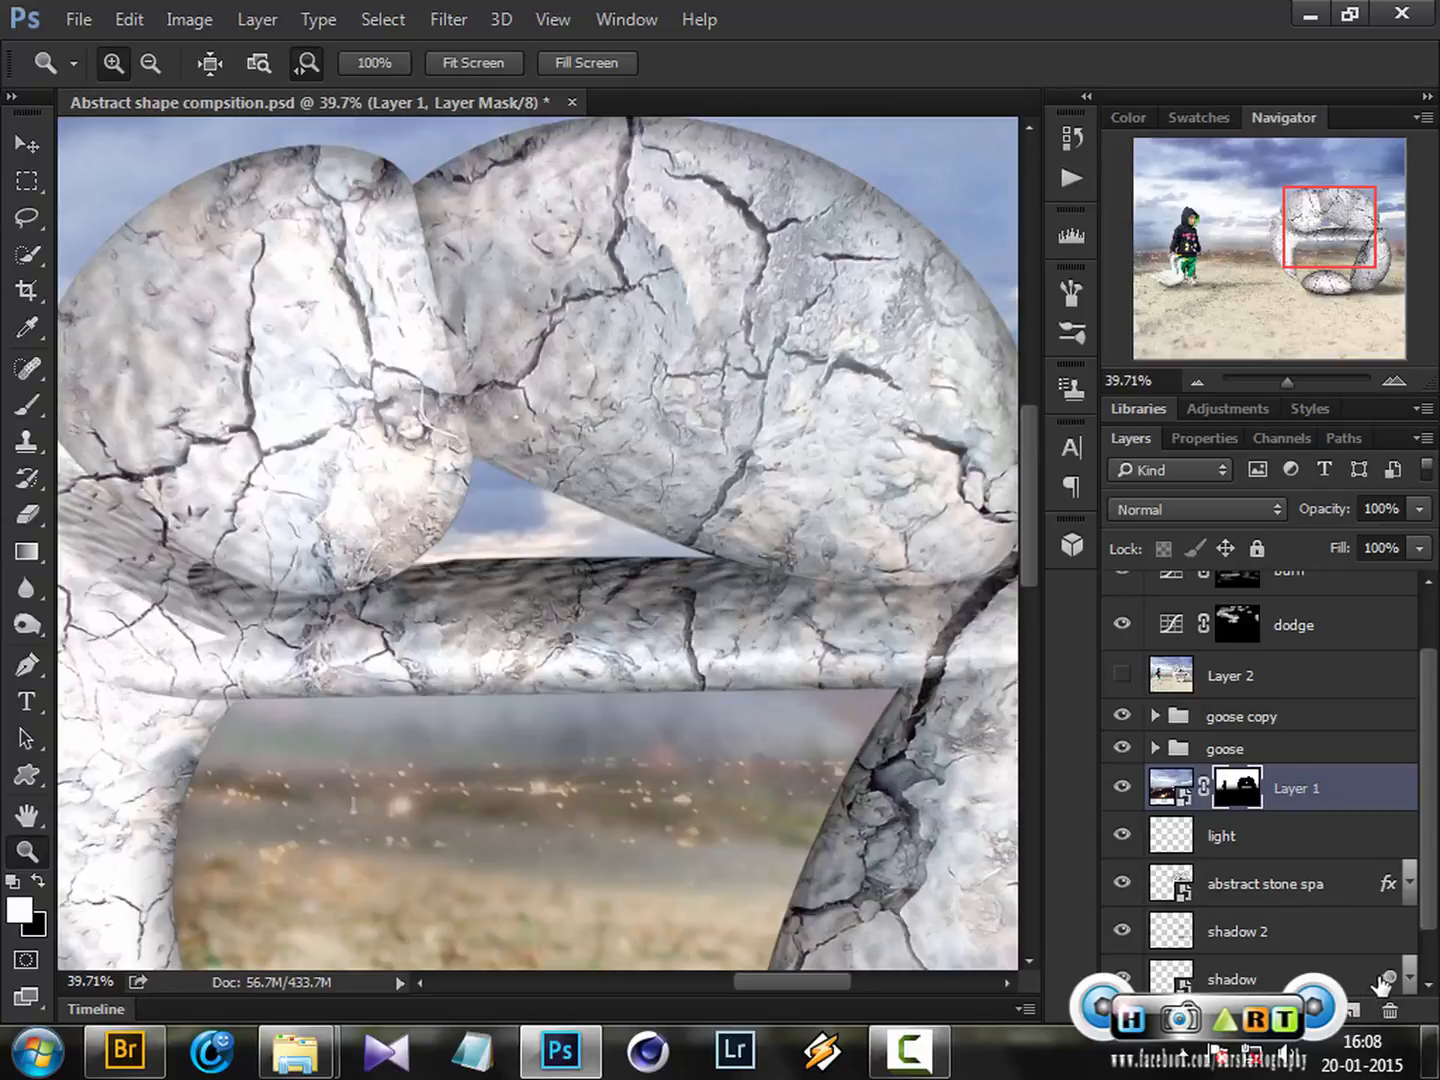
left_click(1355, 1011)
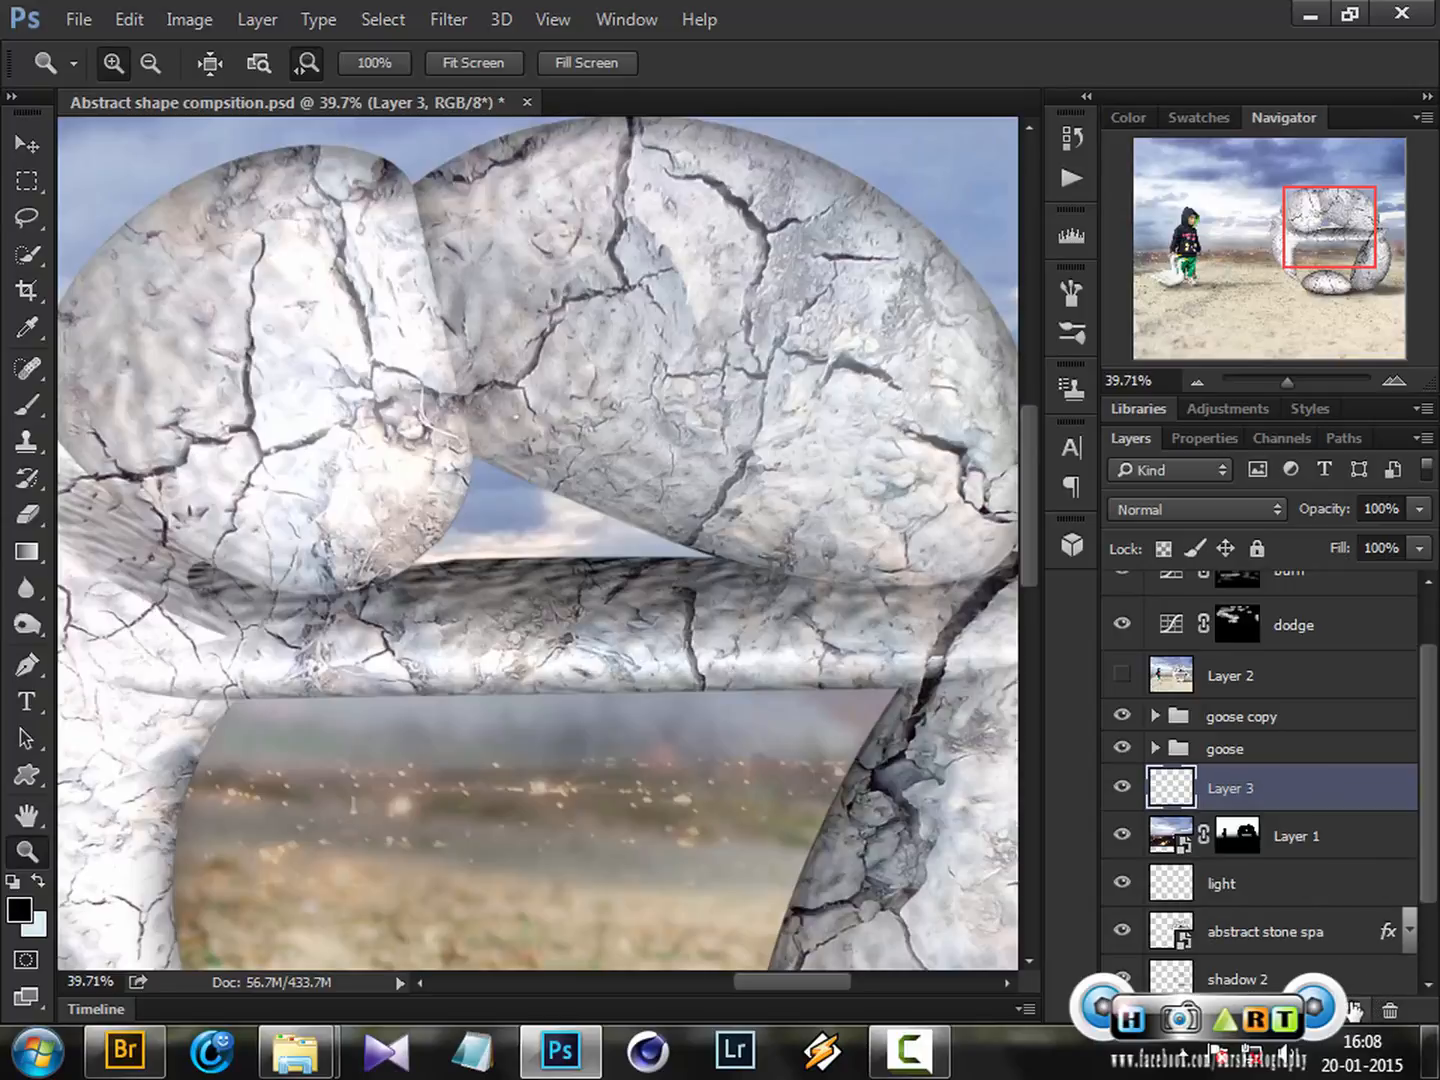
double_click(1240, 789)
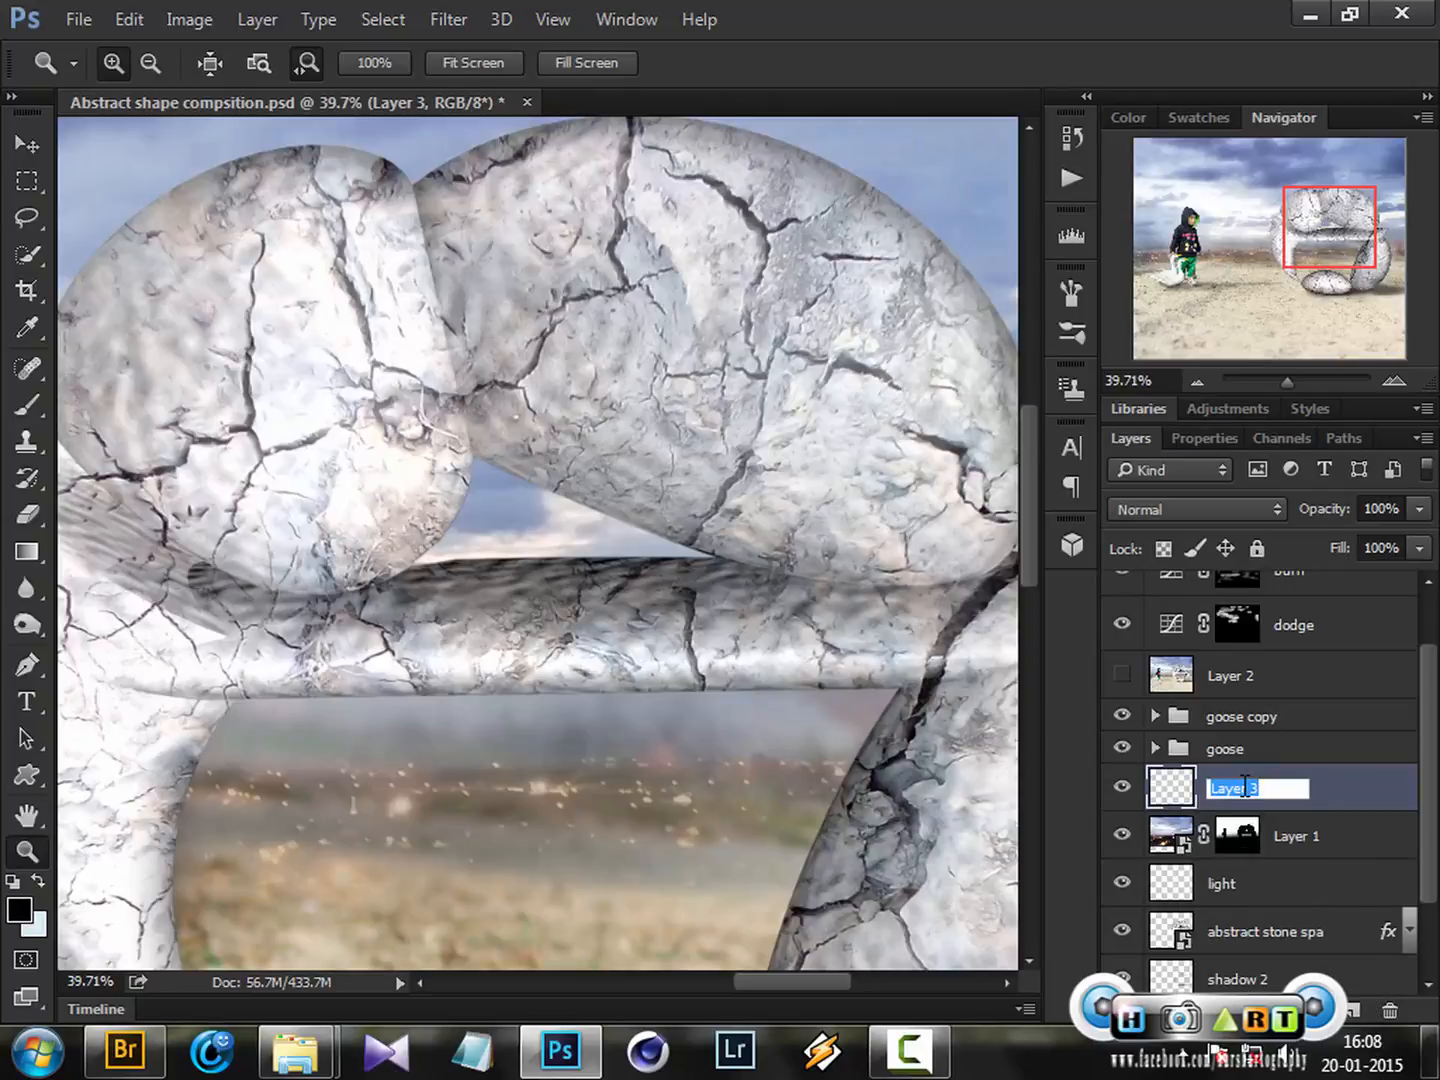
type("shadow")
key("Return")
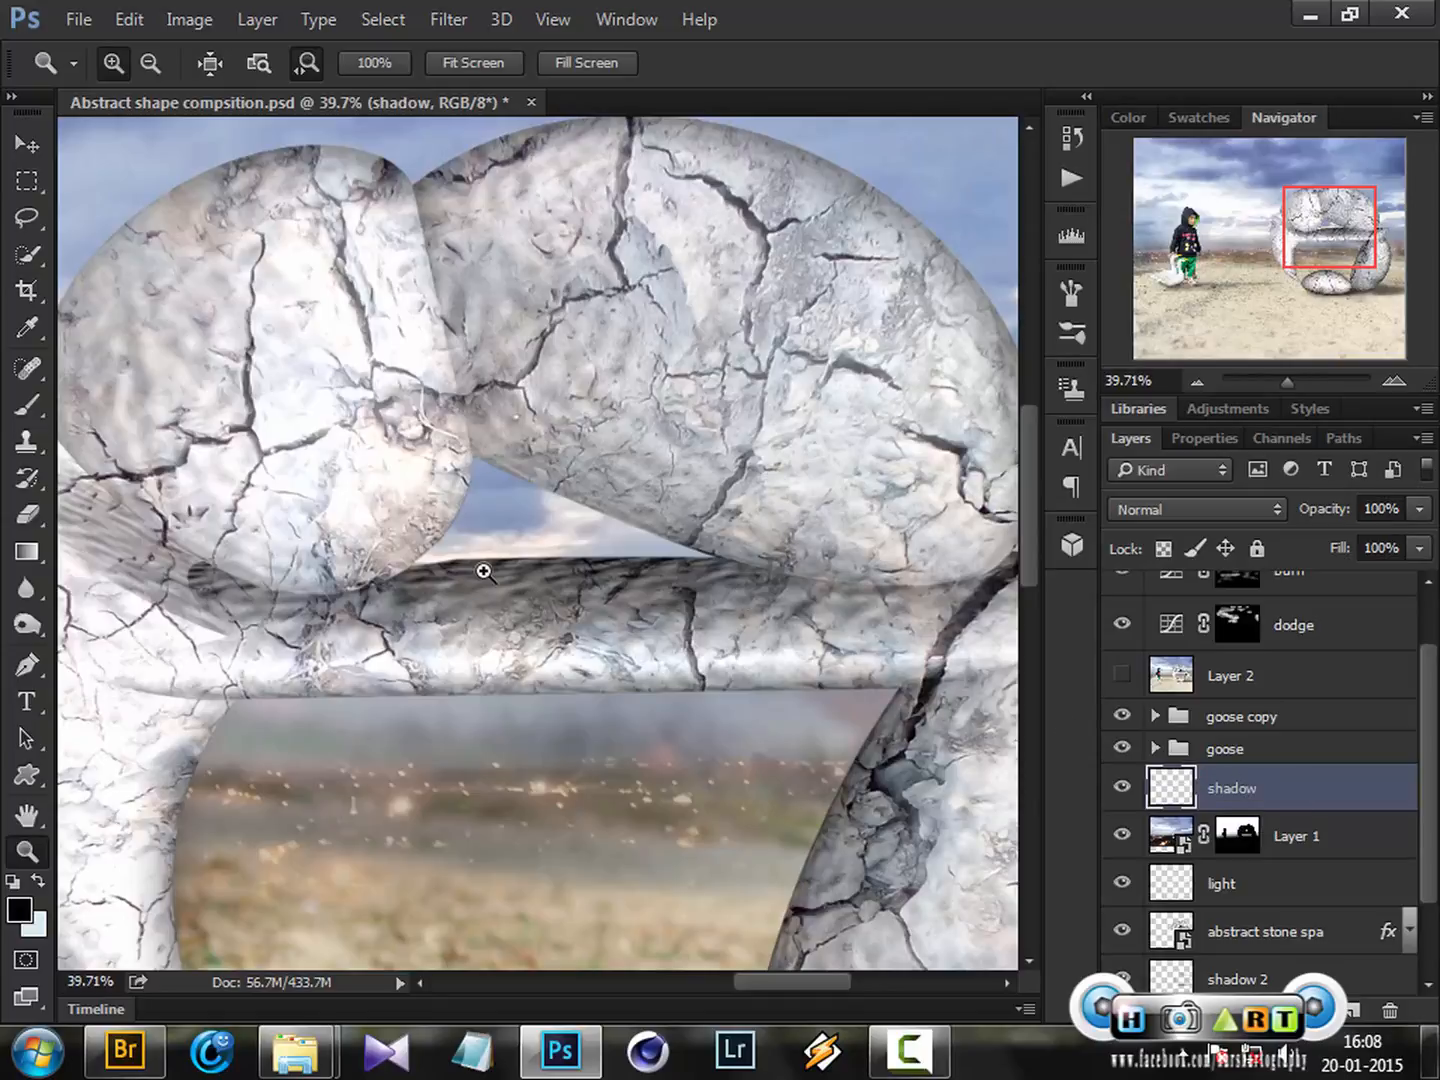
Step: Paint soft black shading on the stone edges around the triangular gap and along the slab with a 90-pixel brush at 8% opacity
key("b")
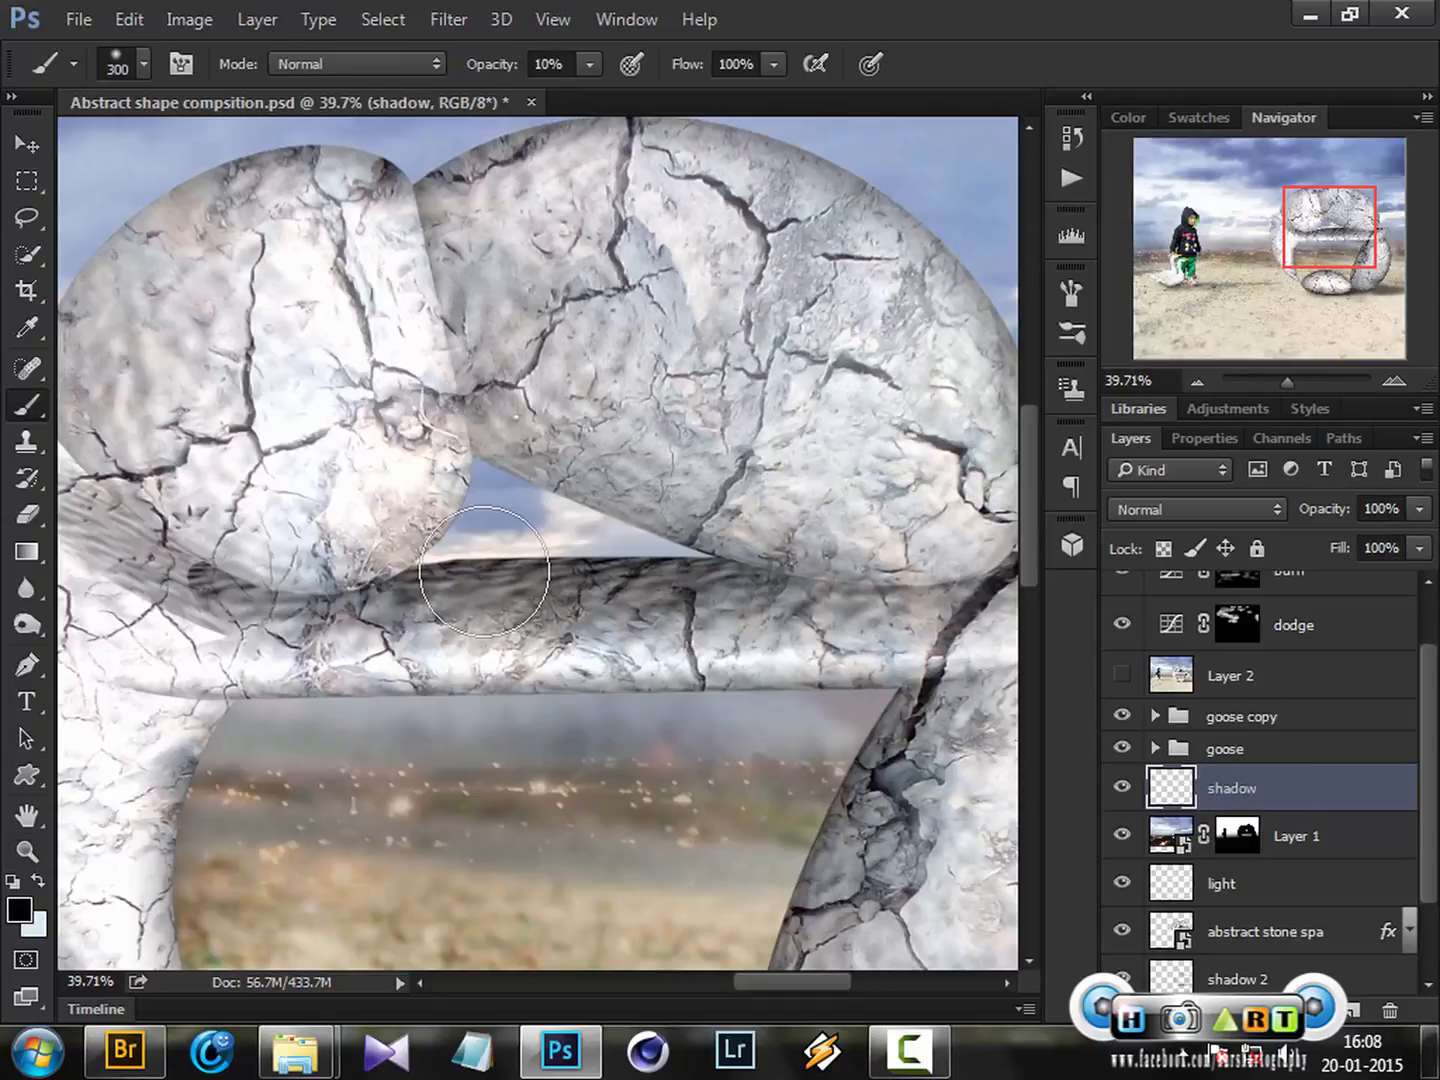
left_click(590, 68)
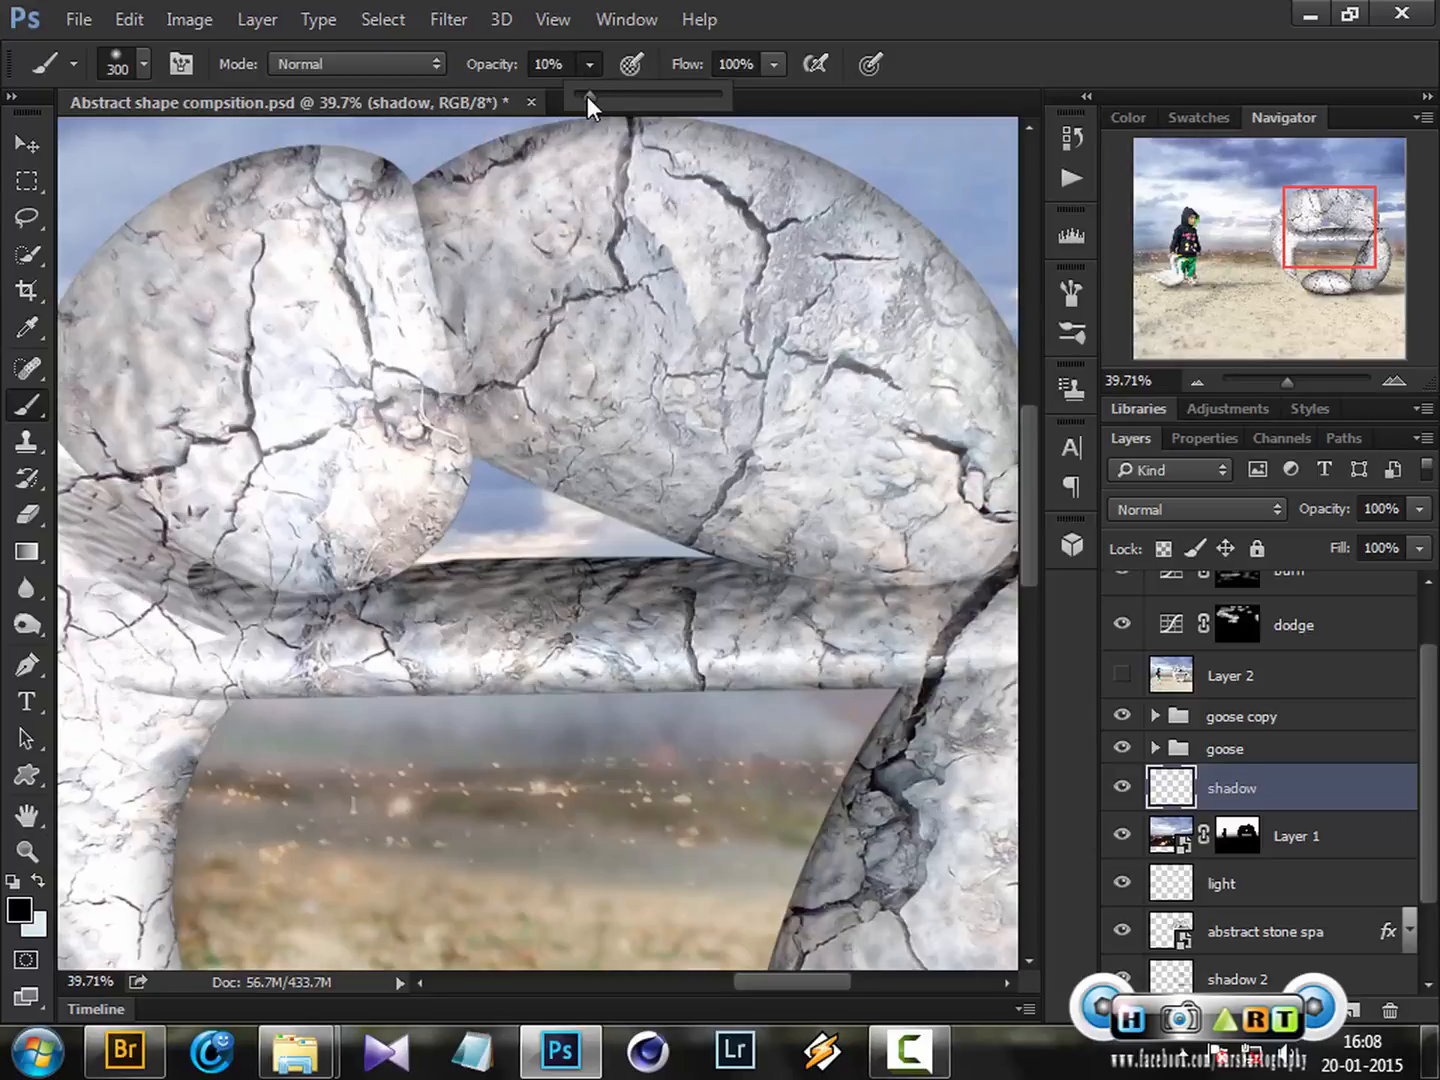
left_click_drag(587, 96, 585, 96)
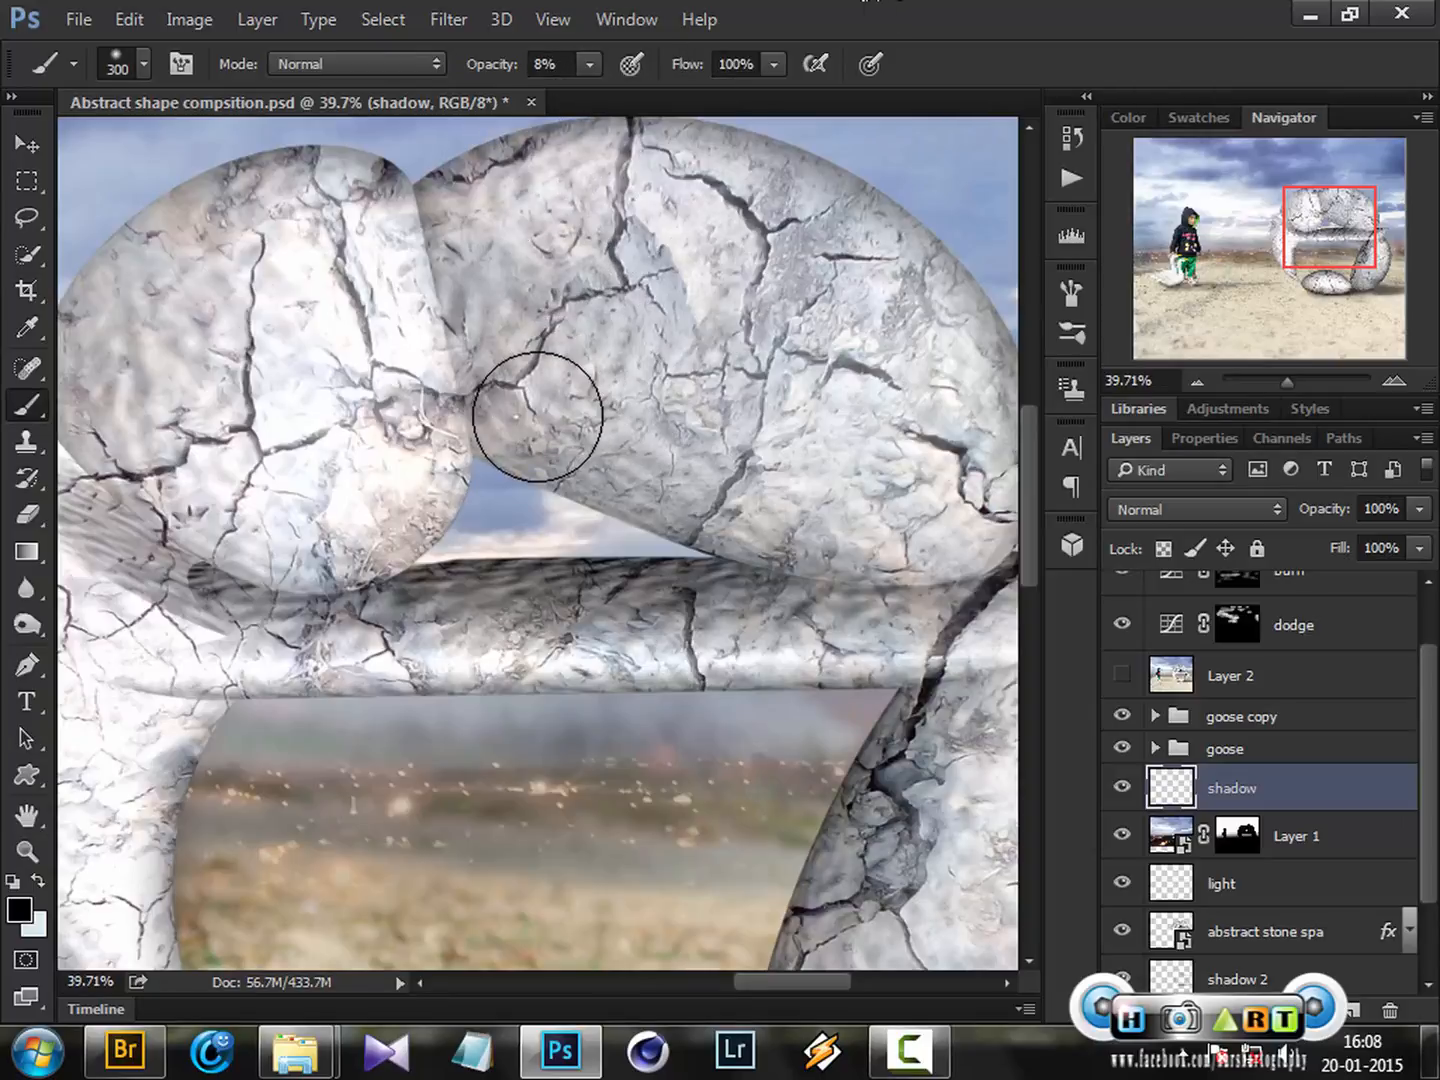
key("bracketleft")
key("bracketleft")
key("bracketleft")
key("bracketleft")
key("bracketleft")
key("bracketleft")
key("bracketleft")
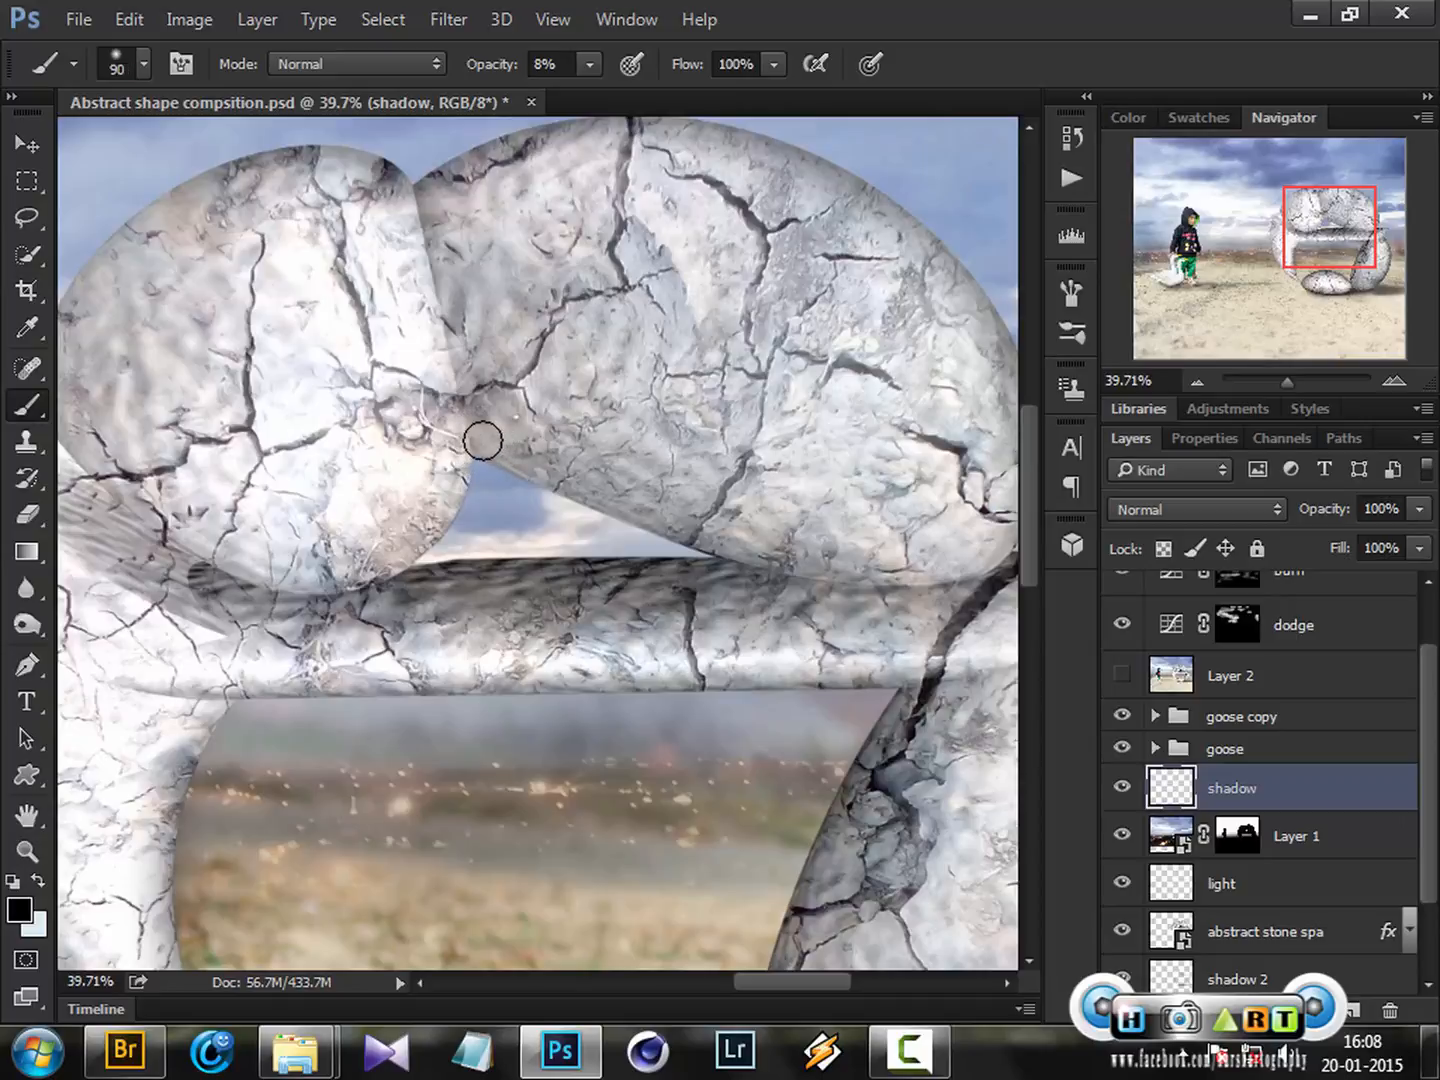
mouse_move(482, 440)
left_mouse_down()
mouse_move(762, 553)
mouse_move(843, 566)
left_mouse_up()
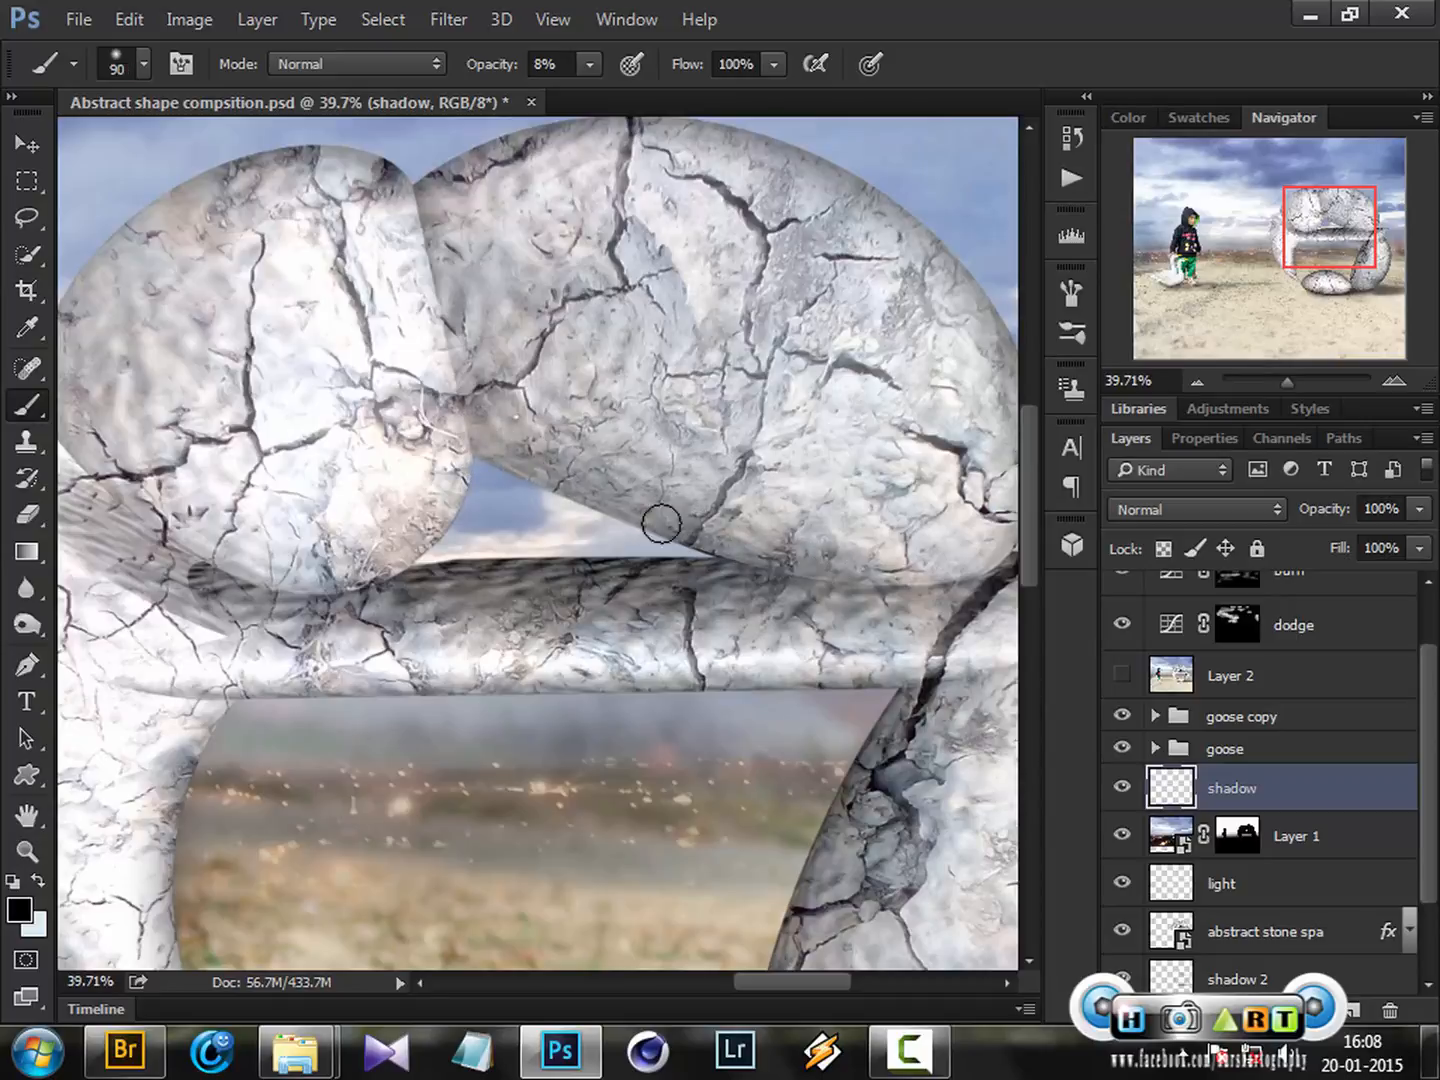
left_click_drag(476, 428, 857, 572)
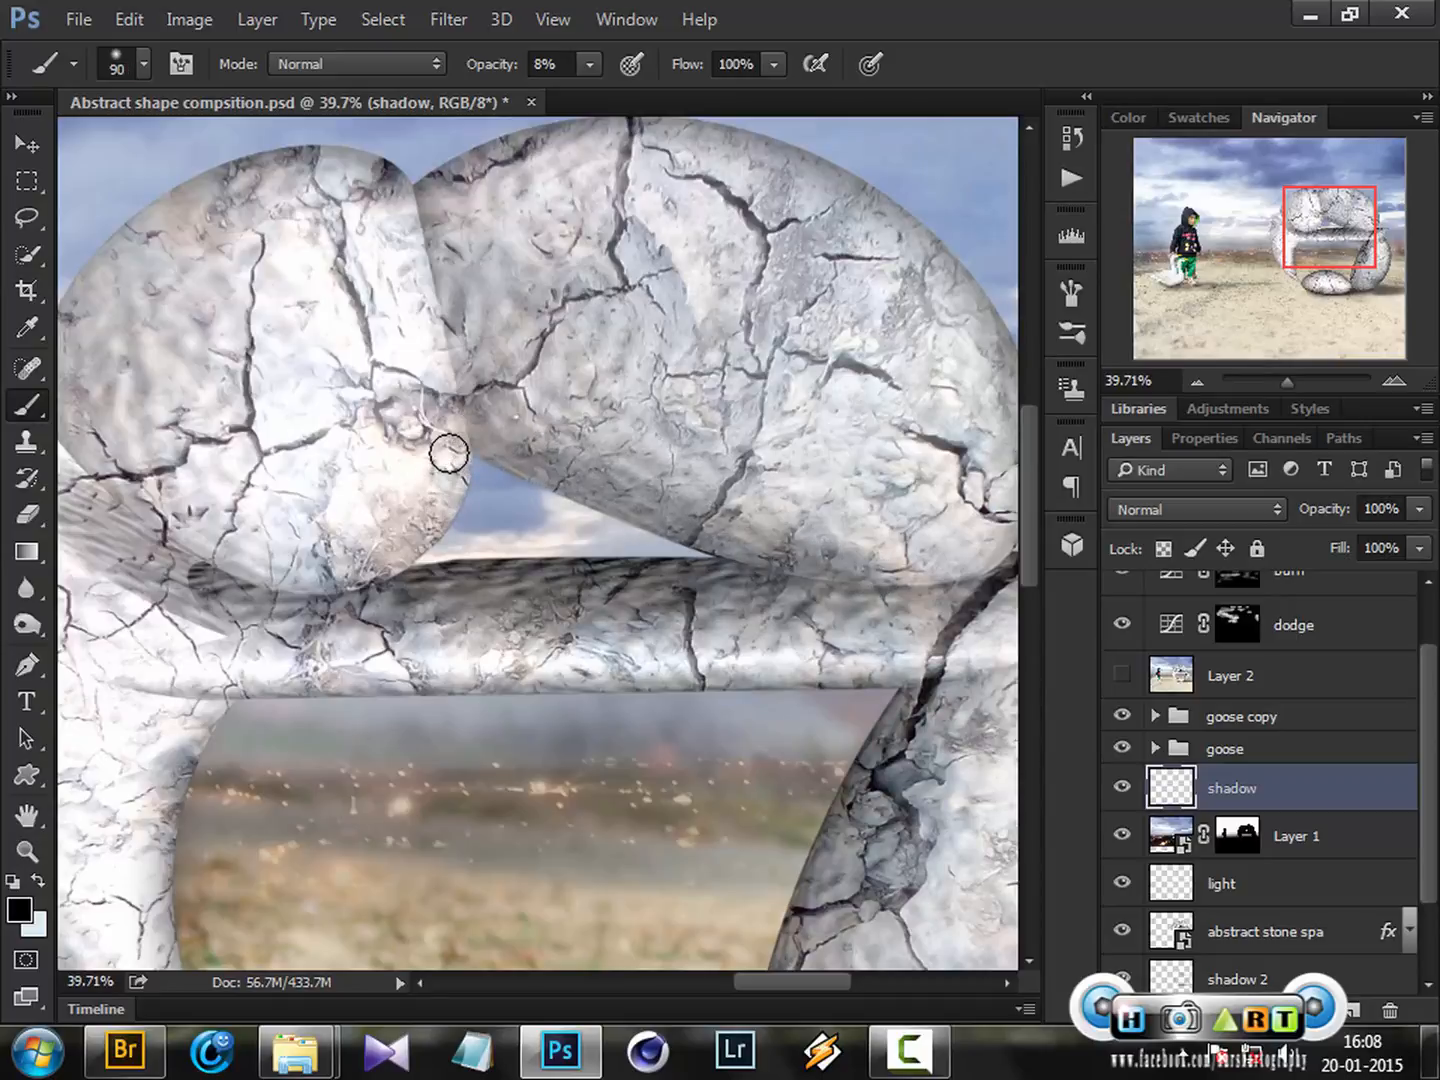
mouse_move(449, 453)
left_mouse_down()
mouse_move(438, 491)
mouse_move(363, 548)
mouse_move(443, 487)
mouse_move(436, 510)
mouse_move(329, 585)
mouse_move(462, 495)
mouse_move(472, 443)
mouse_move(430, 516)
mouse_move(473, 483)
mouse_move(480, 433)
mouse_move(770, 561)
left_mouse_up()
left_click_drag(380, 570, 877, 575)
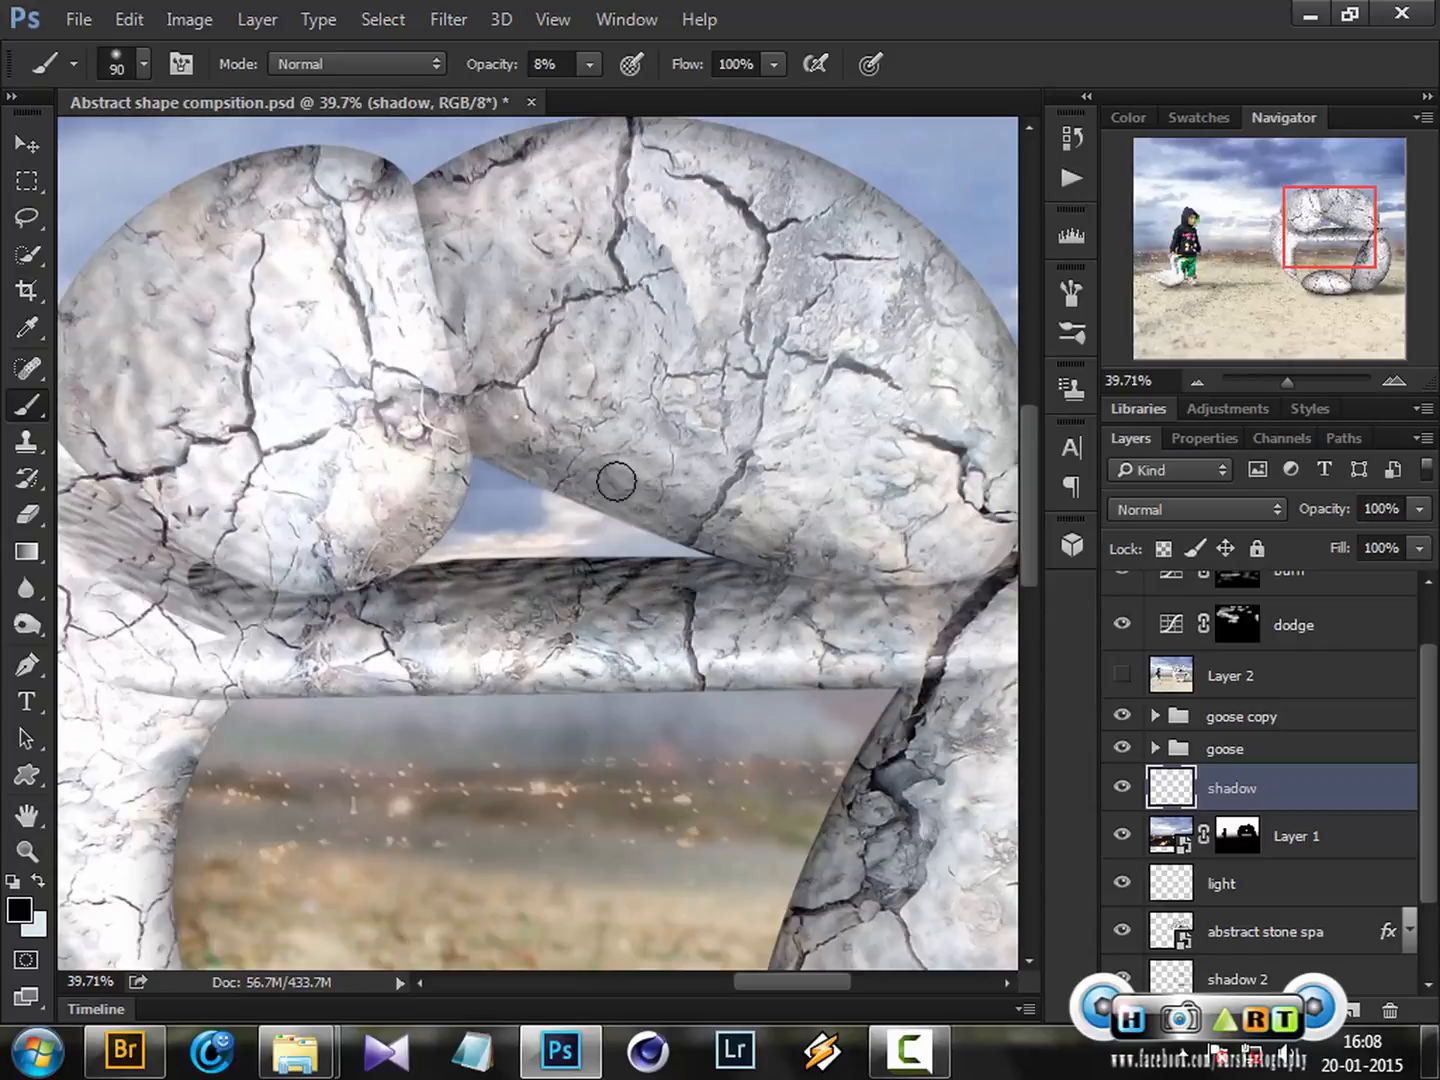
mouse_move(617, 482)
left_mouse_down()
mouse_move(784, 570)
mouse_move(540, 428)
mouse_move(640, 454)
mouse_move(849, 569)
mouse_move(945, 584)
left_mouse_up()
Step: Darken the seam between the two upper stones with a 45-pixel black brush at 8% opacity
key("bracketleft")
key("bracketleft")
key("bracketleft")
key("bracketleft")
key("bracketleft")
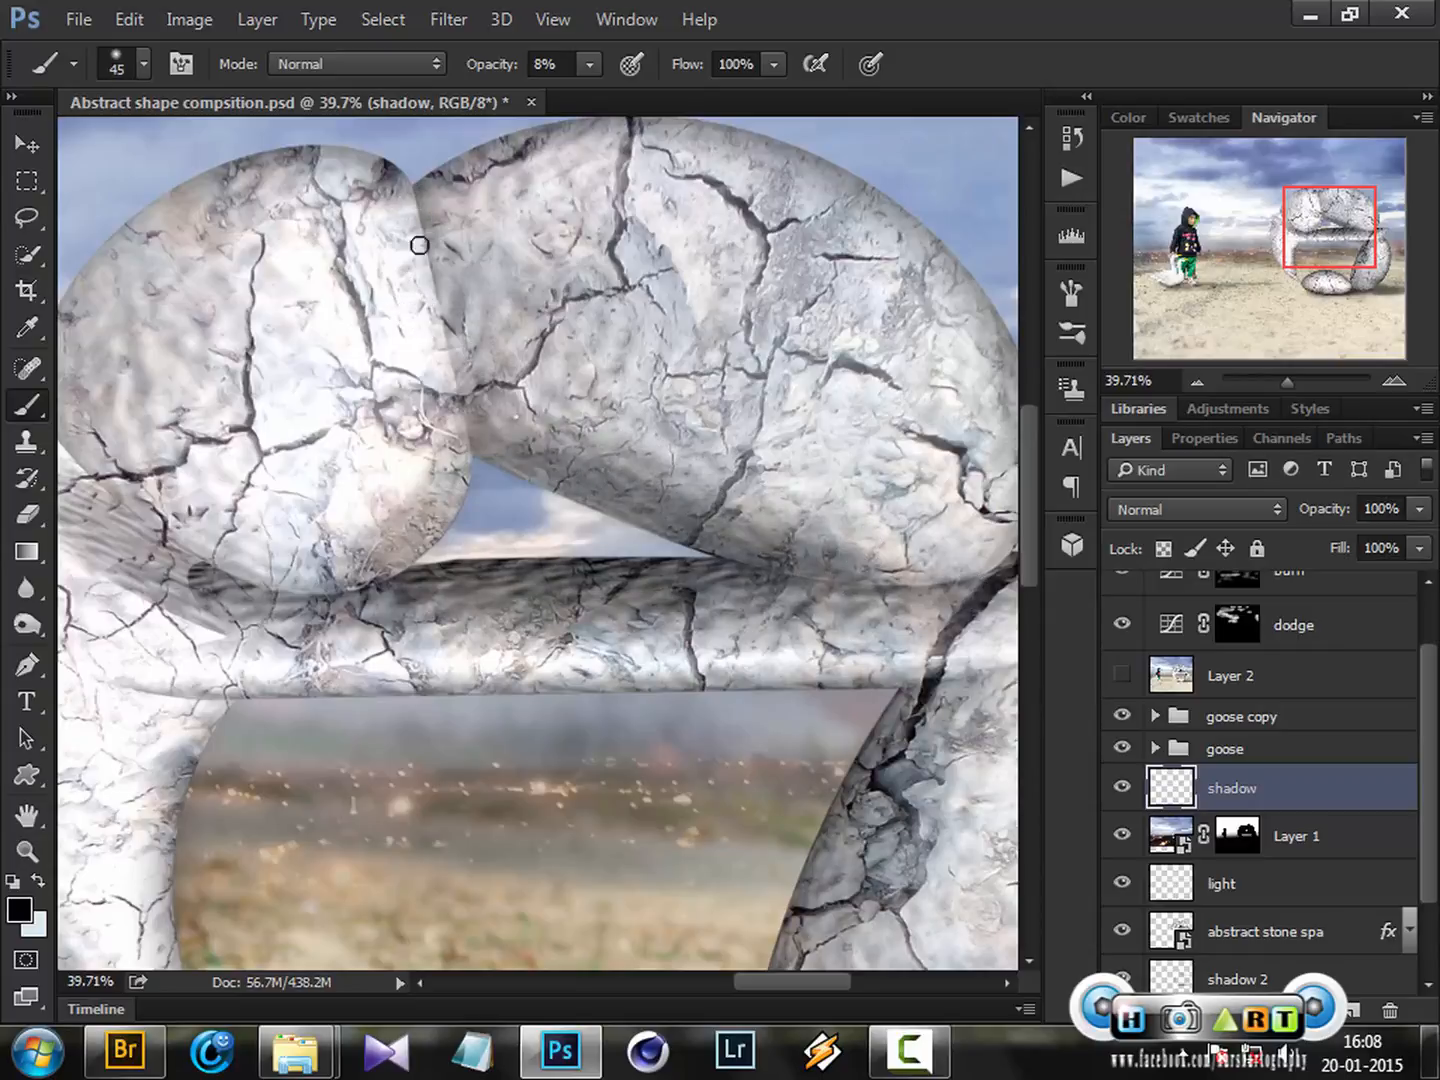
mouse_move(419, 246)
left_mouse_down()
mouse_move(453, 433)
mouse_move(418, 204)
mouse_move(457, 398)
left_mouse_up()
mouse_move(405, 193)
left_mouse_down()
mouse_move(481, 443)
mouse_move(458, 432)
mouse_move(427, 229)
left_mouse_up()
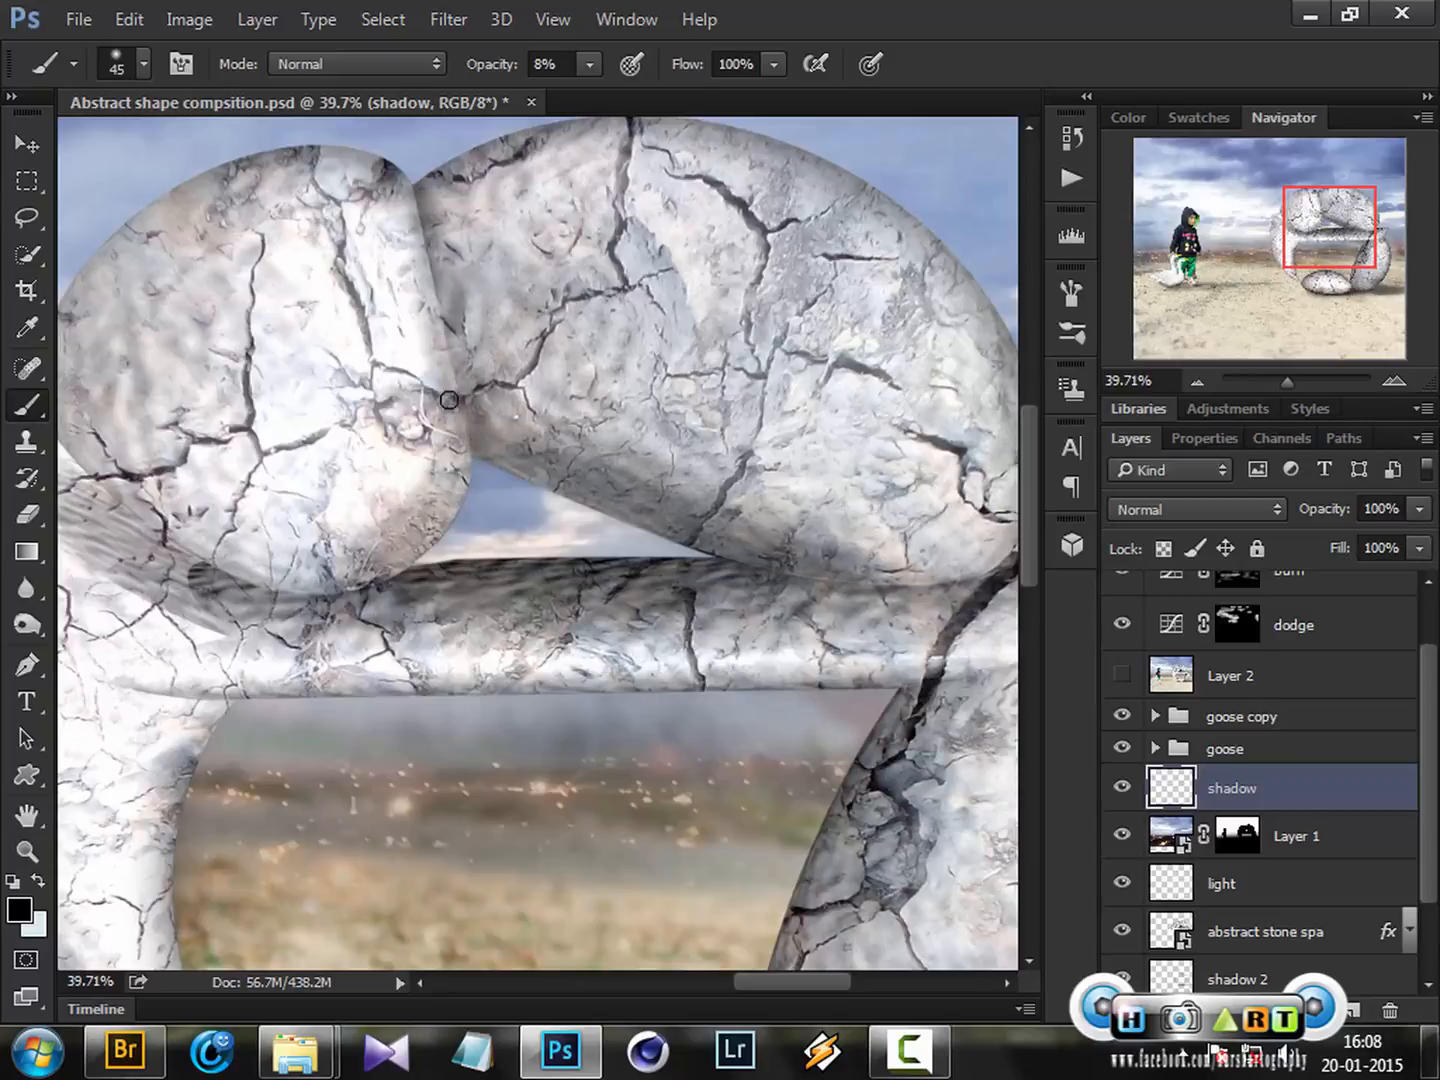
key("bracketleft")
left_click(466, 435, "shift")
left_click(416, 197, "shift")
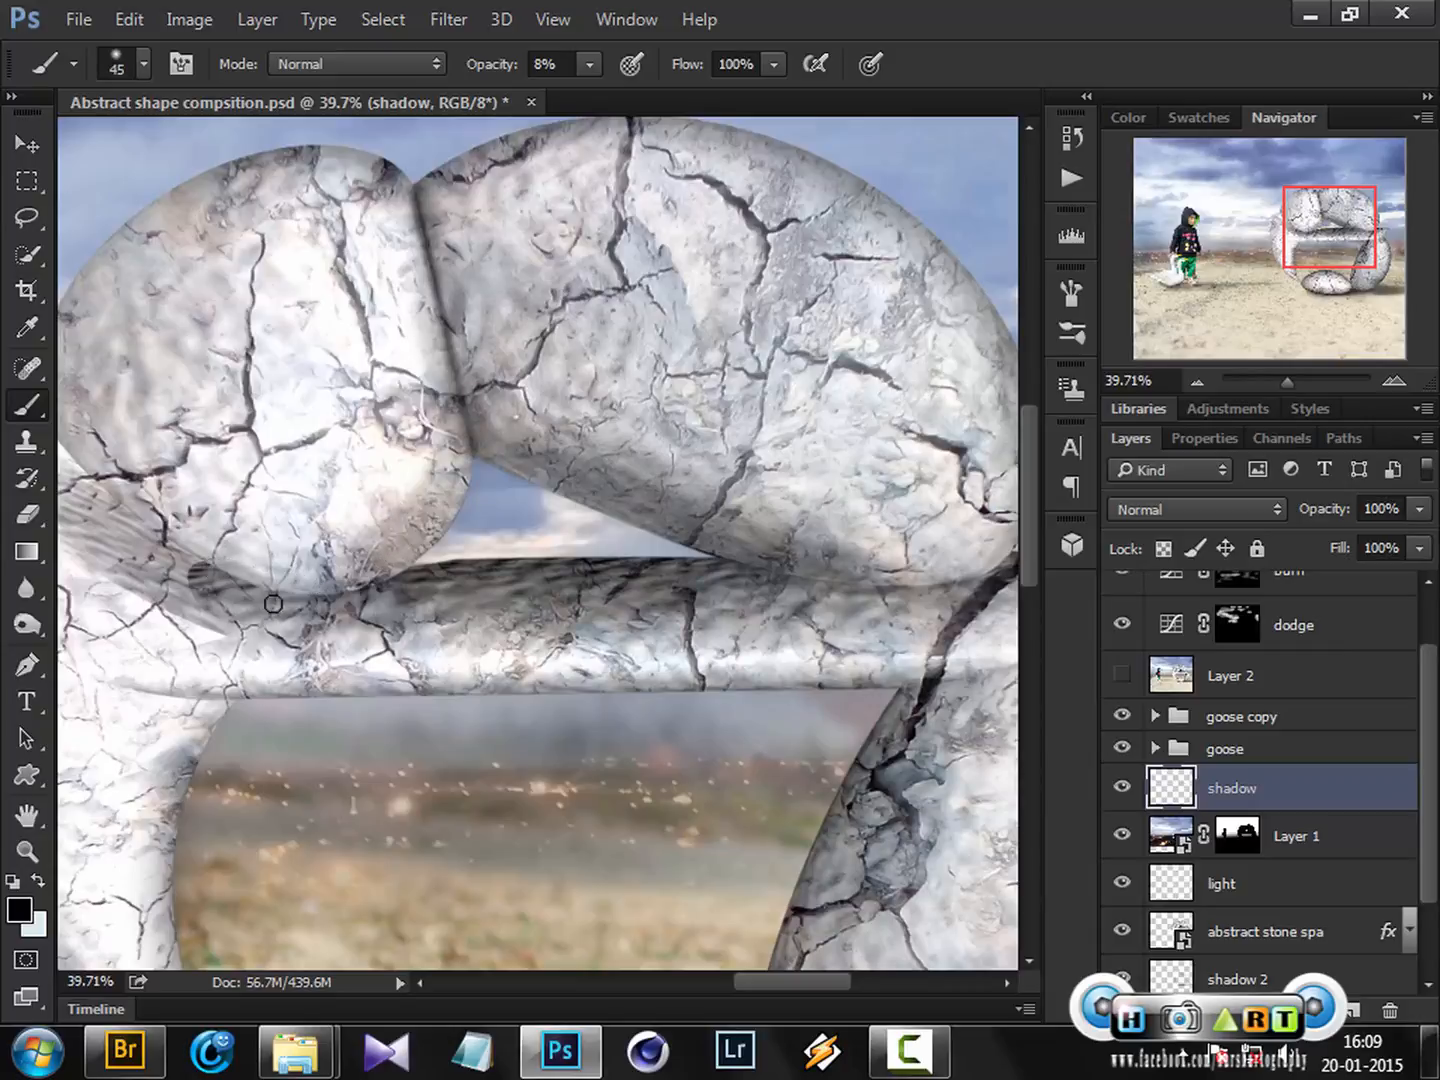
Step: Shade the contact line under the upper-left stone, and the gap's edges with a 70-pixel brush
mouse_move(274, 605)
left_mouse_down()
mouse_move(353, 605)
mouse_move(219, 561)
mouse_move(233, 583)
mouse_move(192, 581)
mouse_move(158, 555)
mouse_move(316, 605)
mouse_move(400, 567)
left_mouse_up()
key("]")
key("]")
key("]")
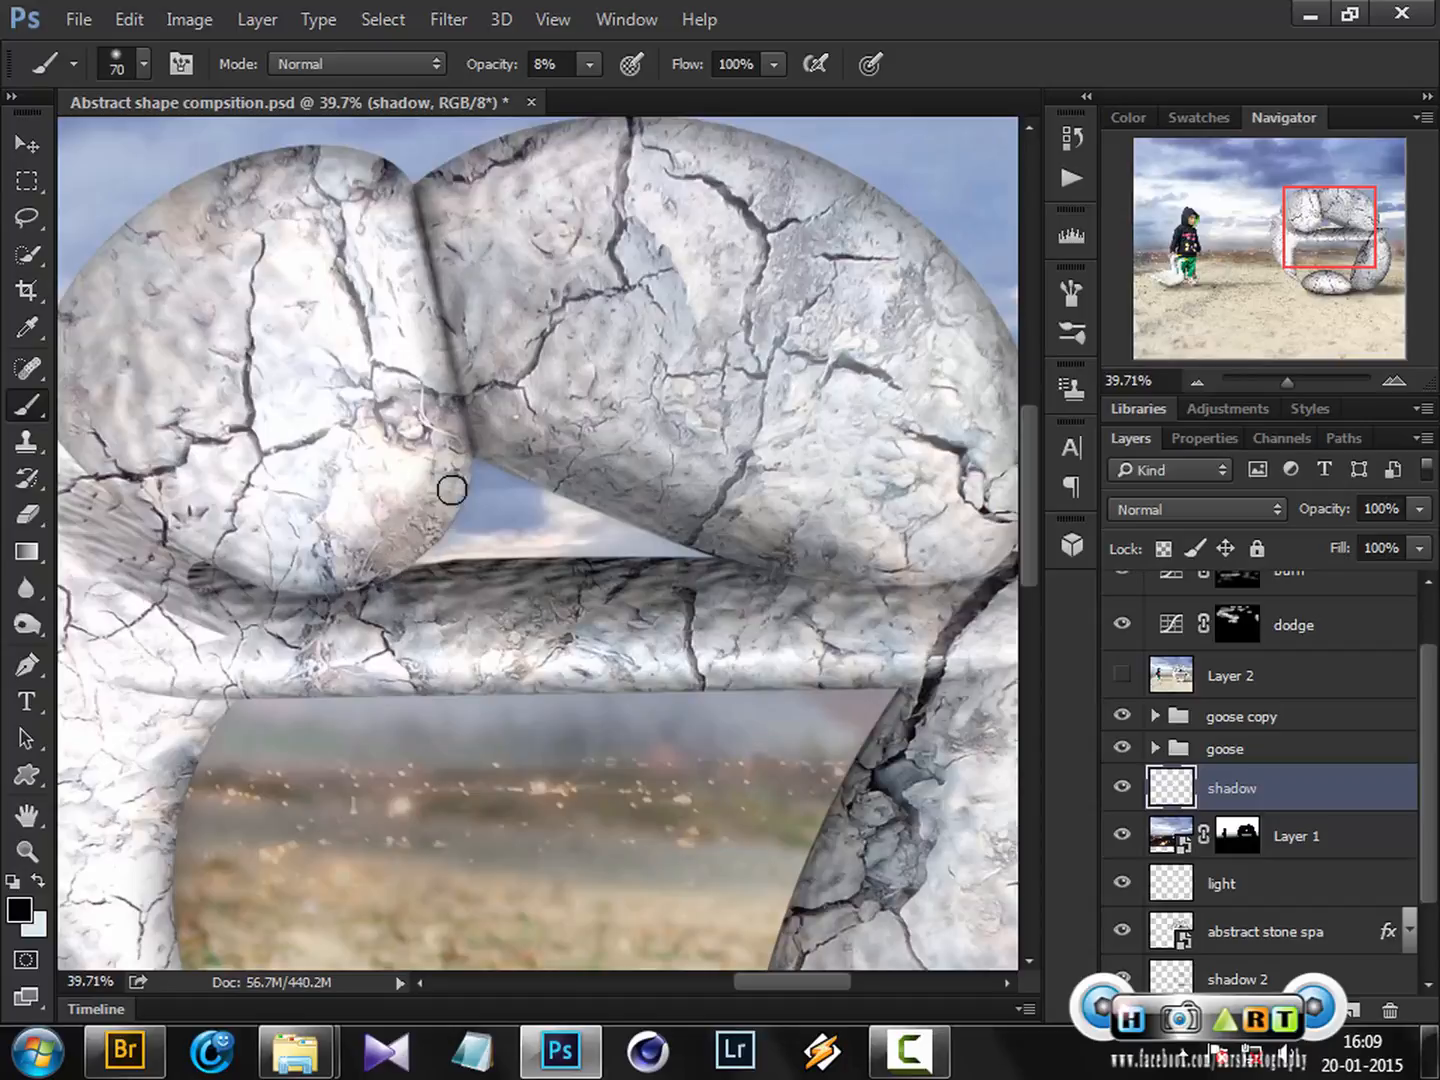
mouse_move(452, 490)
left_mouse_down()
mouse_move(334, 546)
mouse_move(460, 465)
mouse_move(372, 556)
mouse_move(429, 453)
mouse_move(775, 563)
mouse_move(762, 580)
left_mouse_up()
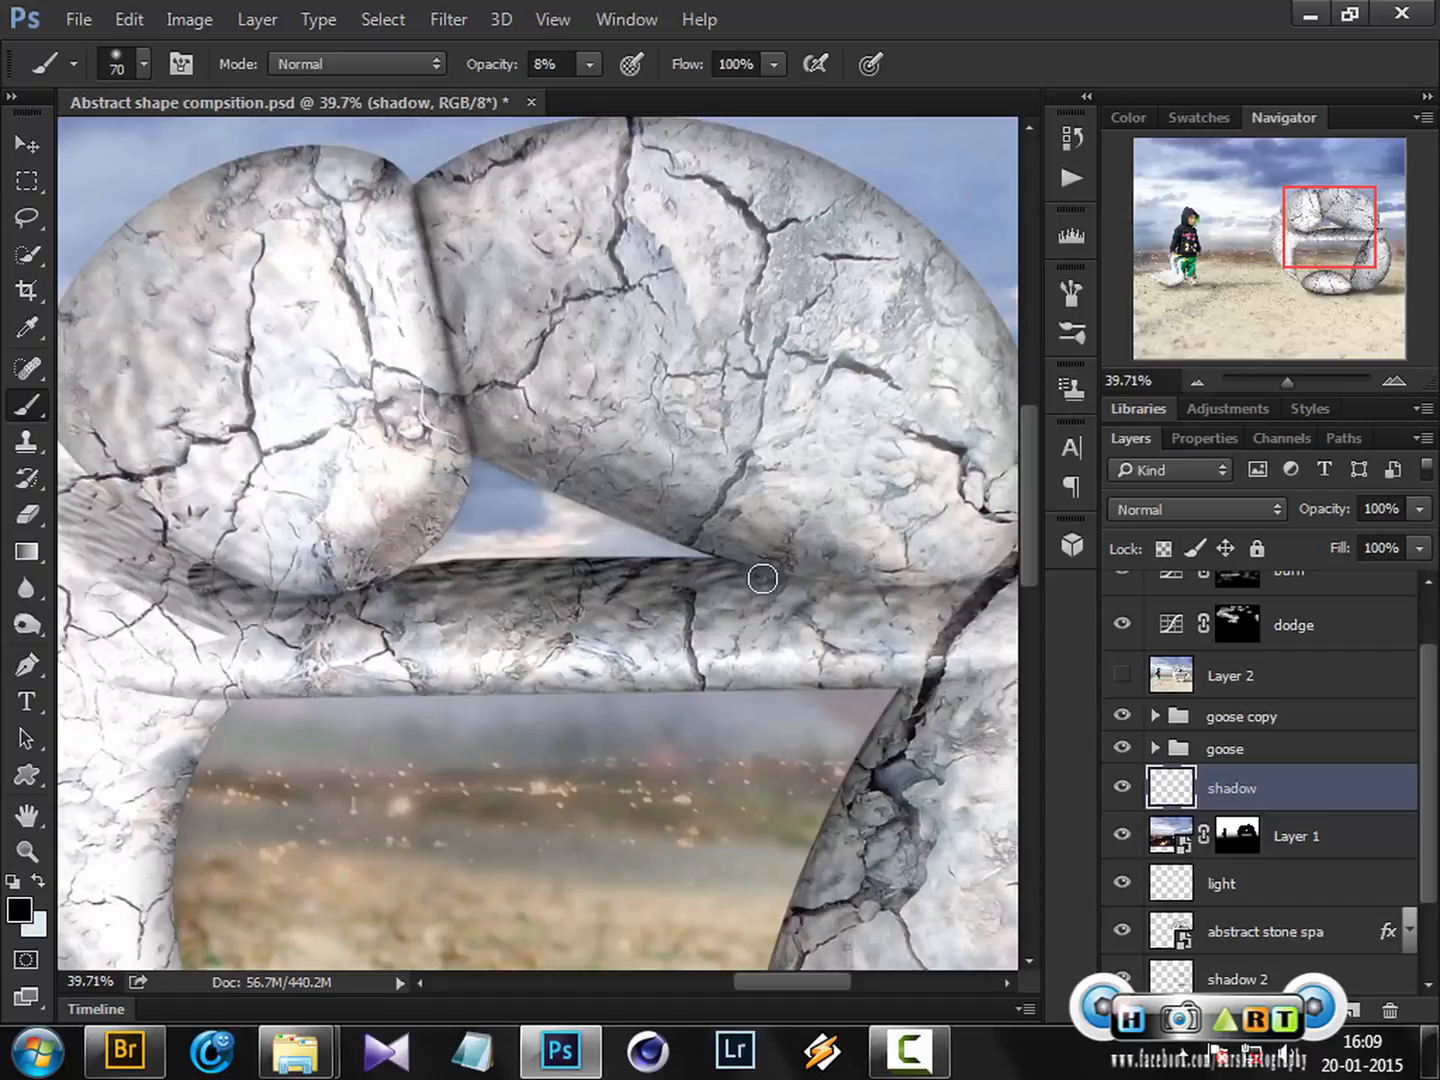
Step: Compare the whole composite with the new shadow layer hidden and shown
key("ctrl+0")
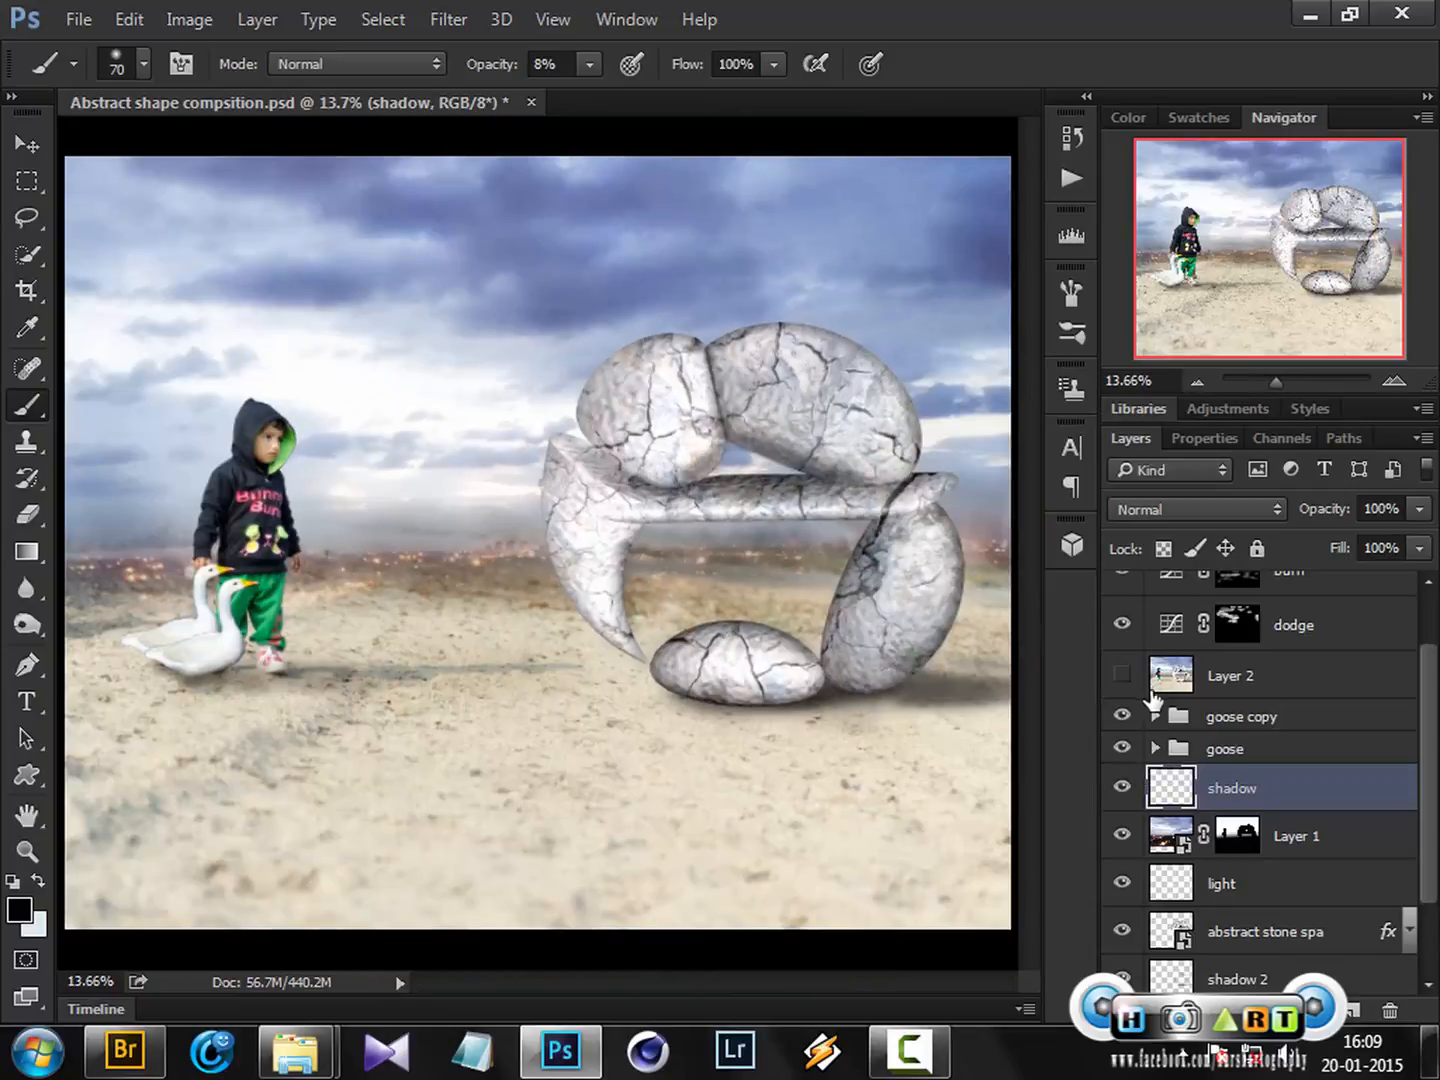
left_click(1121, 788)
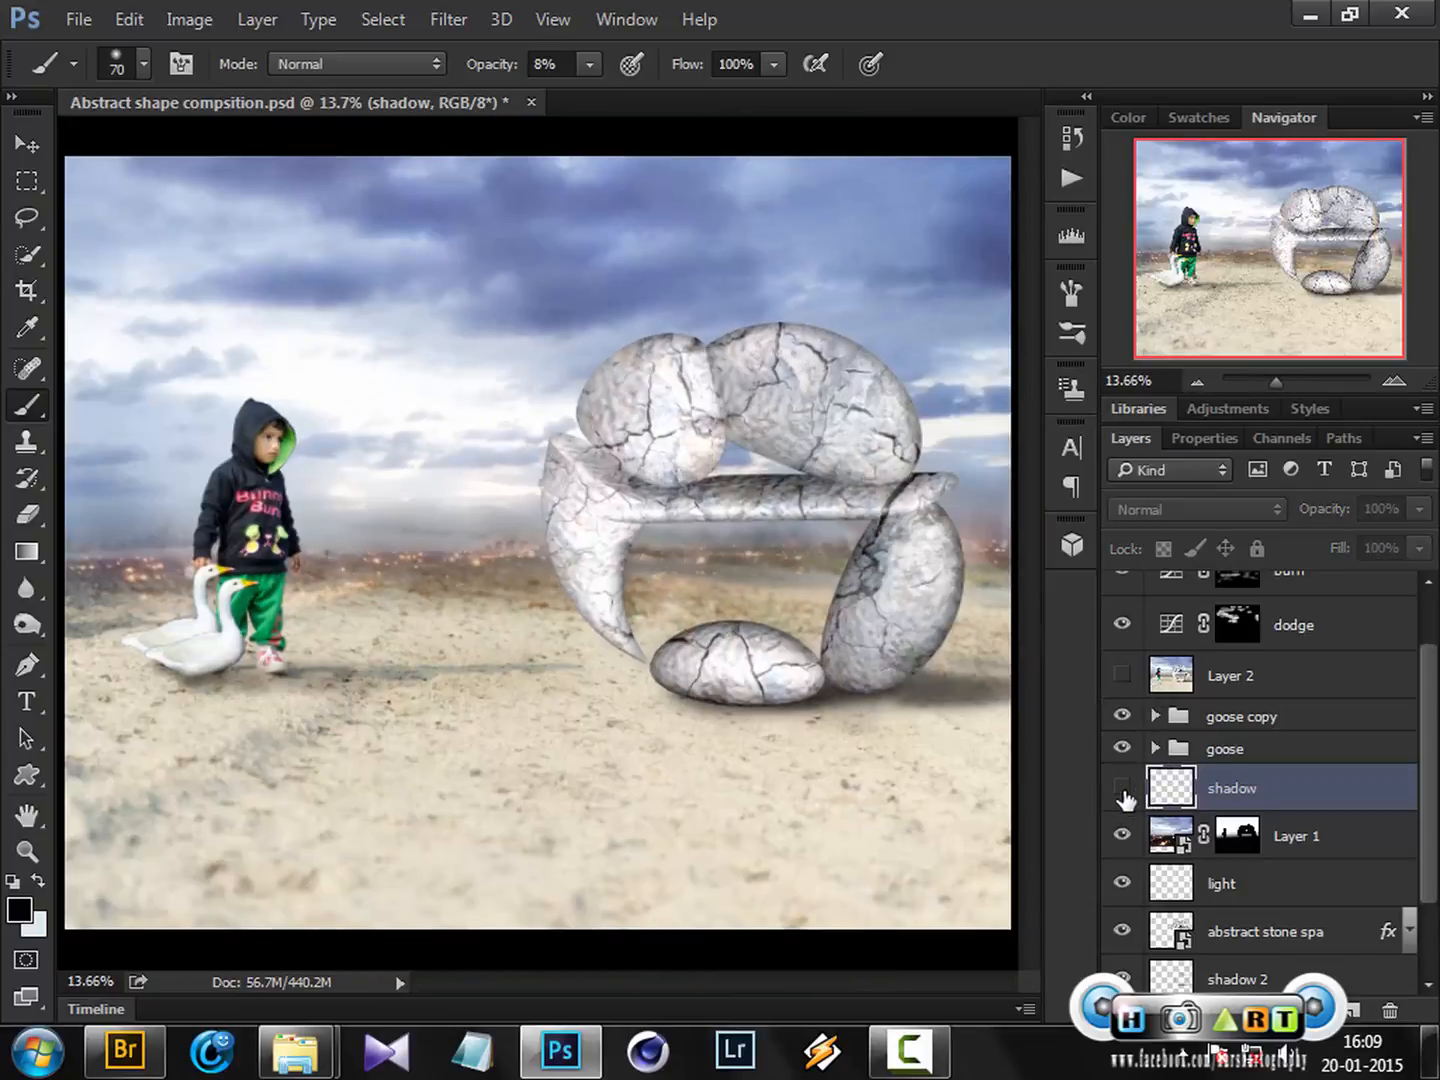
left_click(1121, 787)
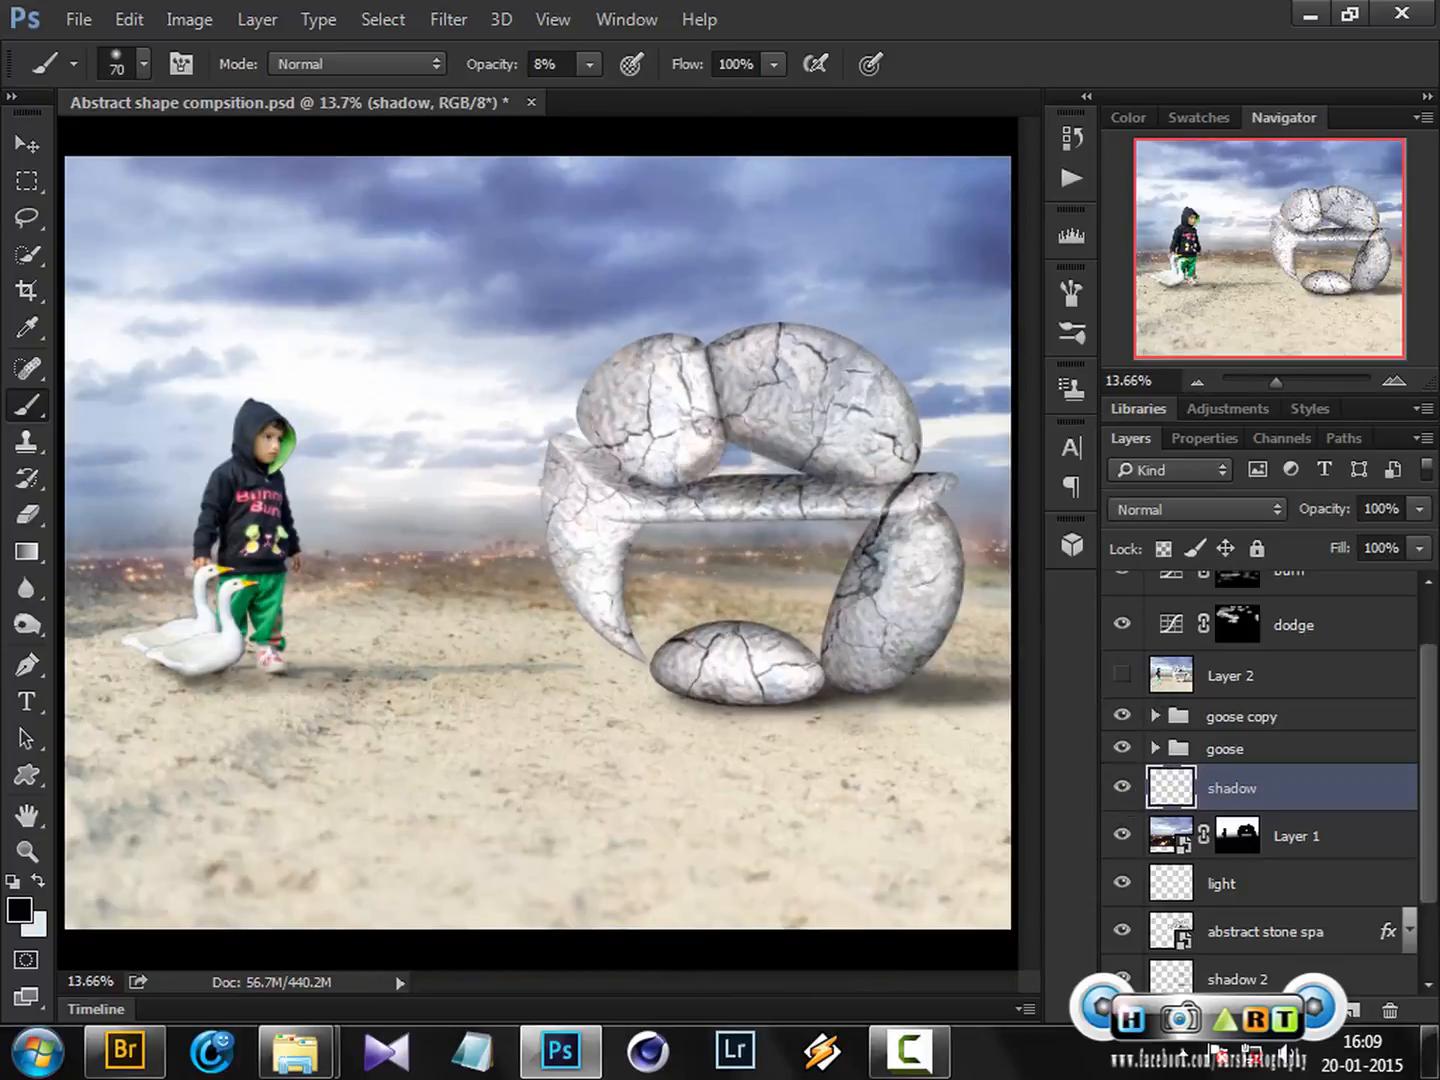
Step: Lower the shadow layer's opacity to 65% and save the document
left_click(1418, 508)
left_click(1373, 538)
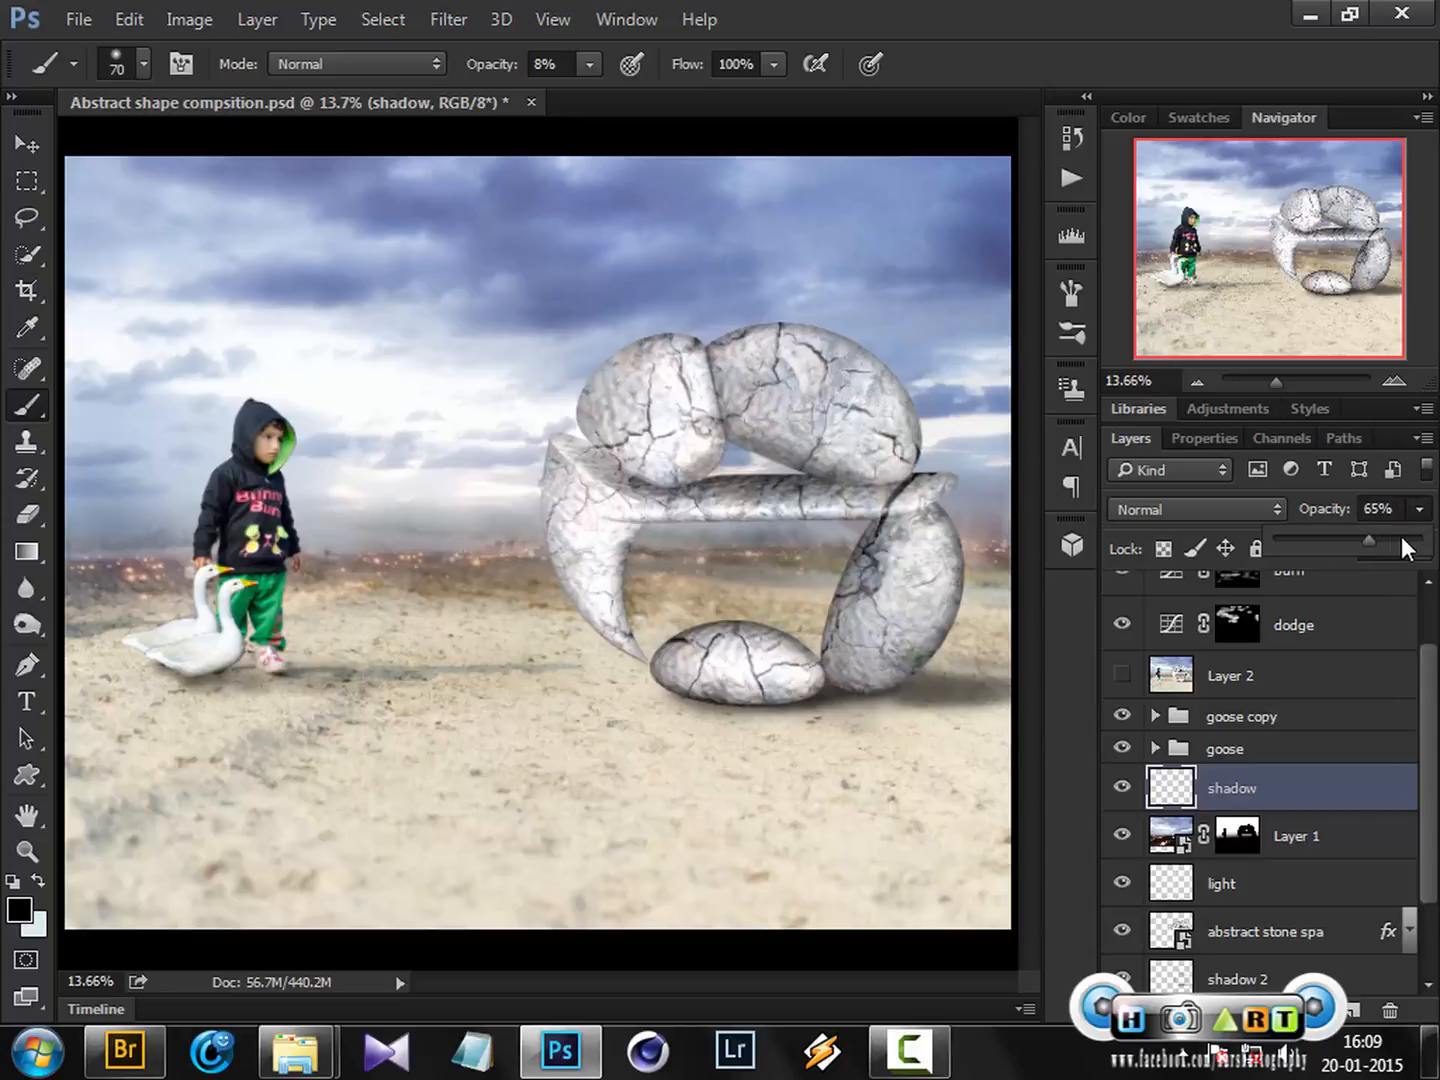
left_click(1389, 798)
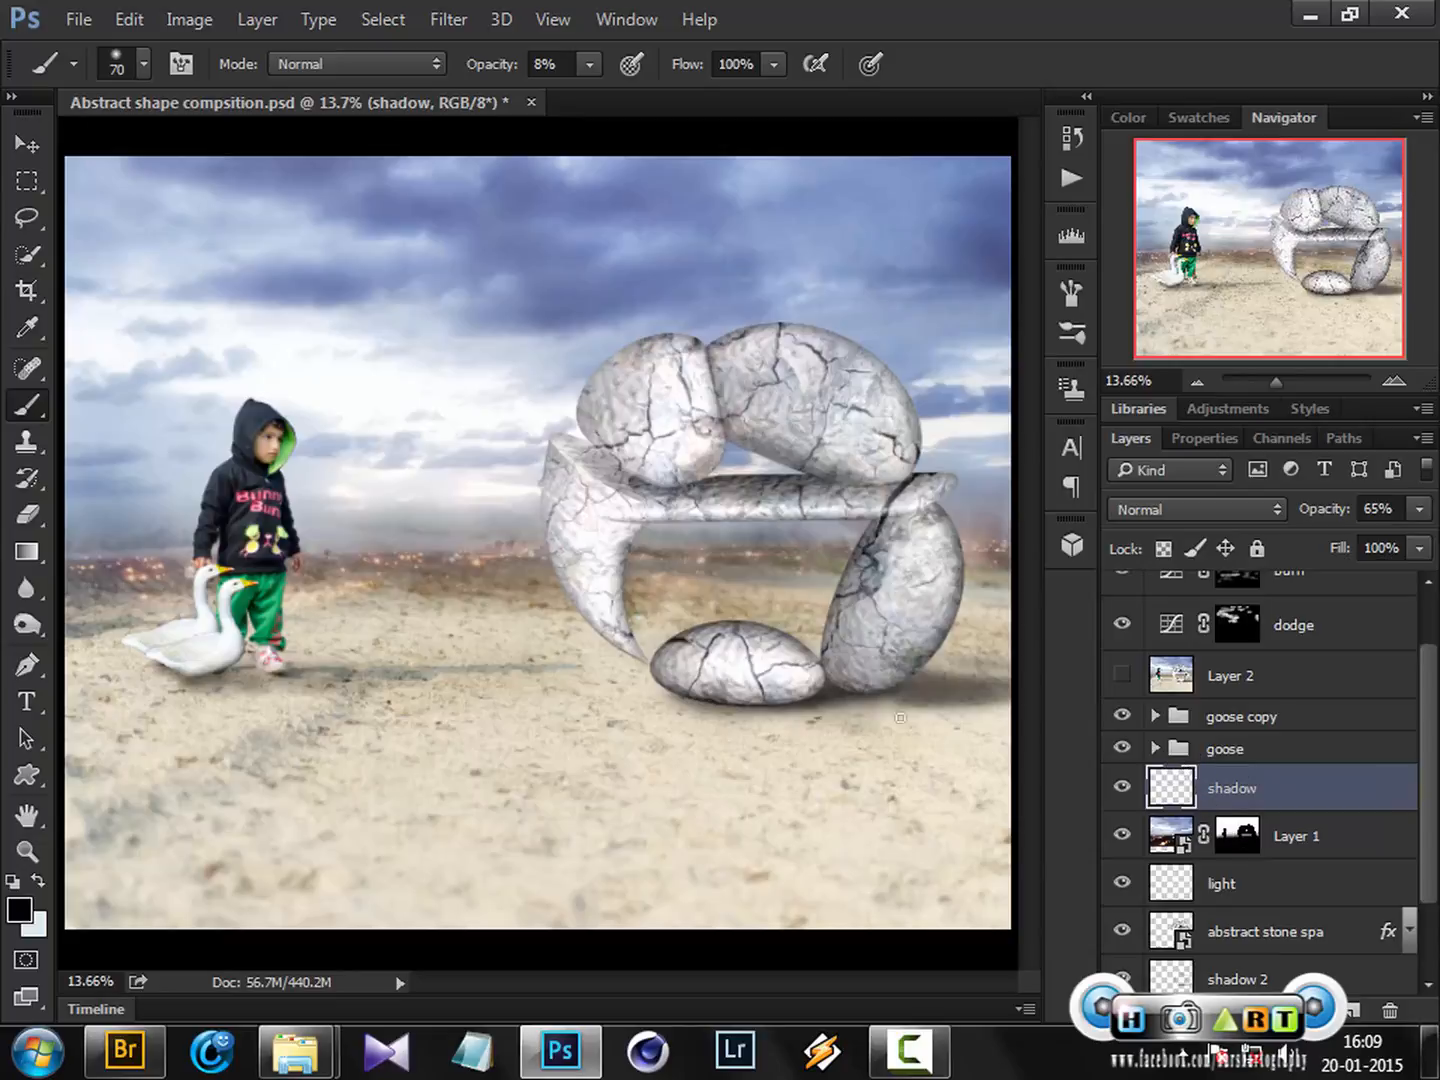
key("ctrl+s")
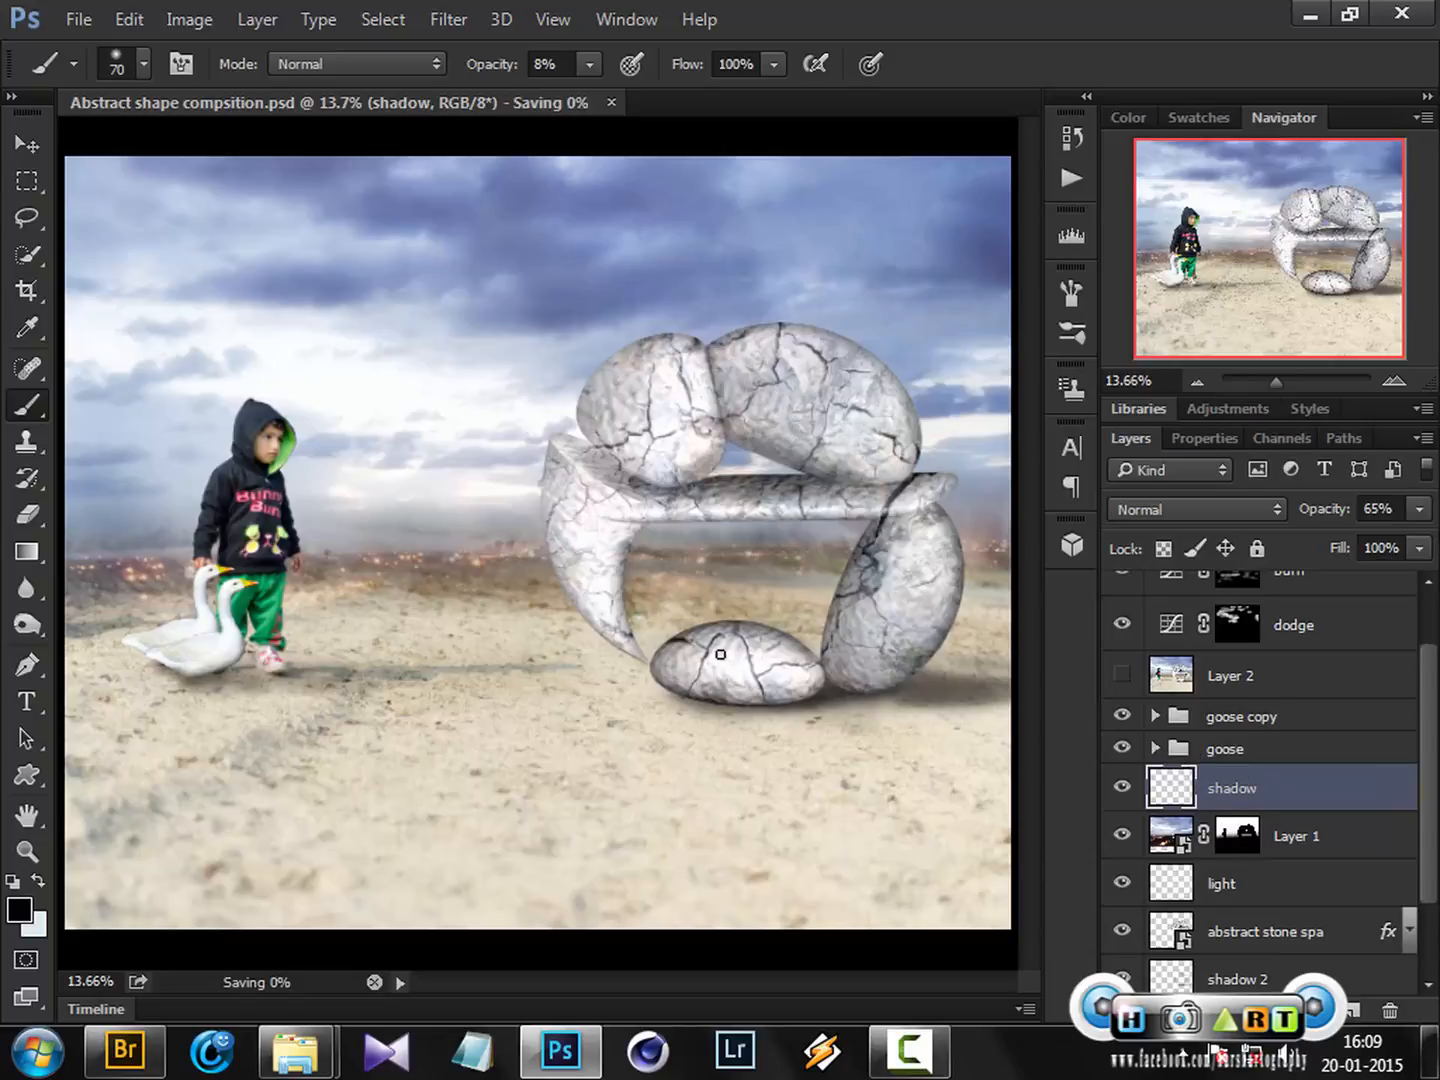